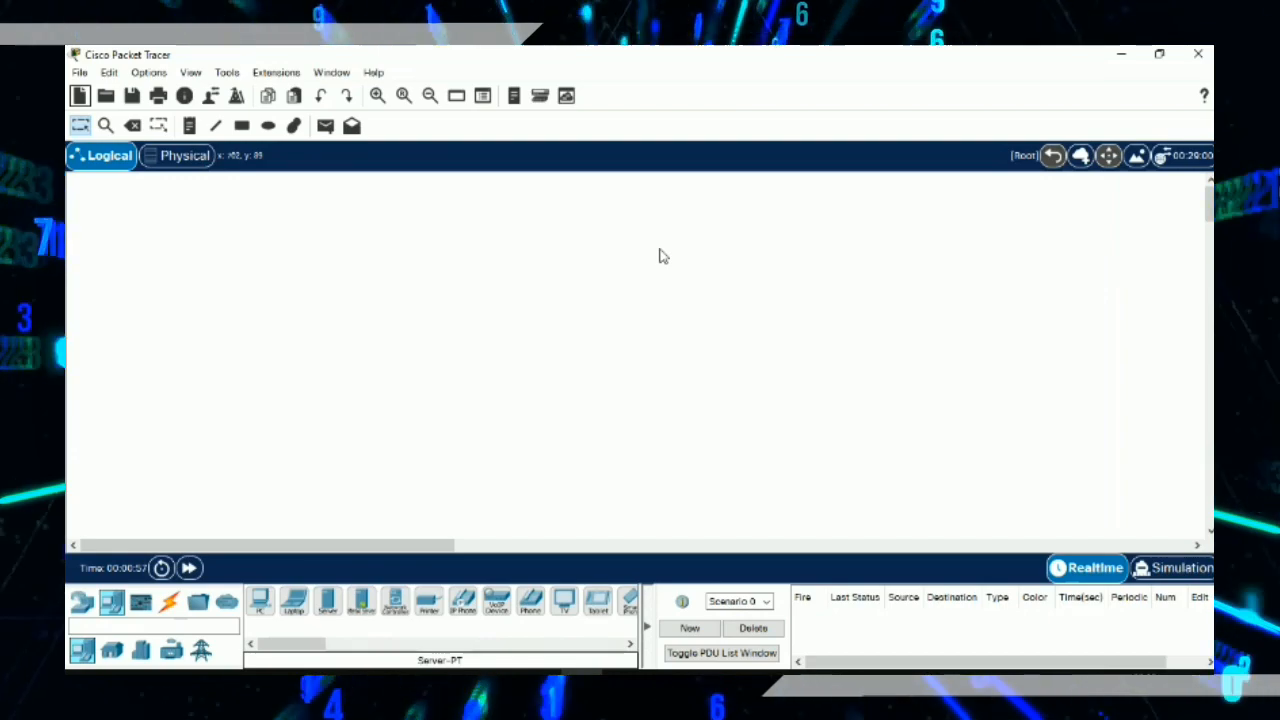
Step: Place a PC in the lower part of the workspace and rename it PC1
click(260, 600)
click(290, 437)
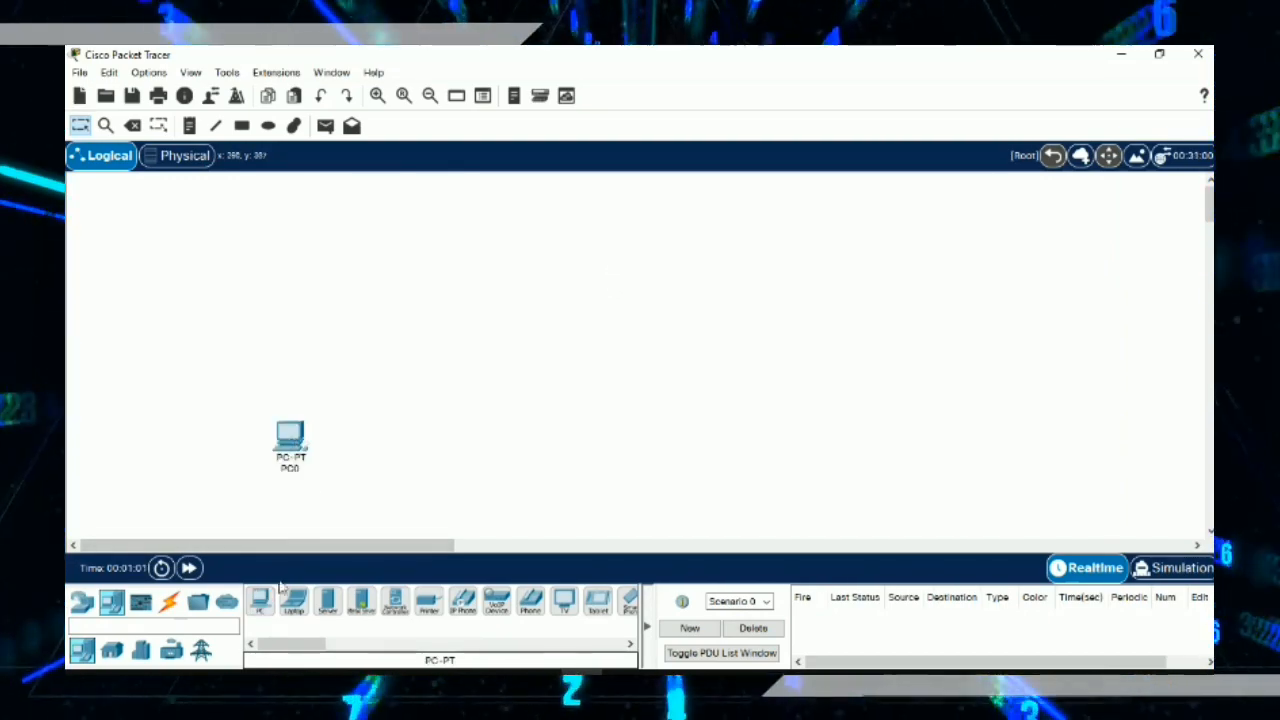
click(300, 470)
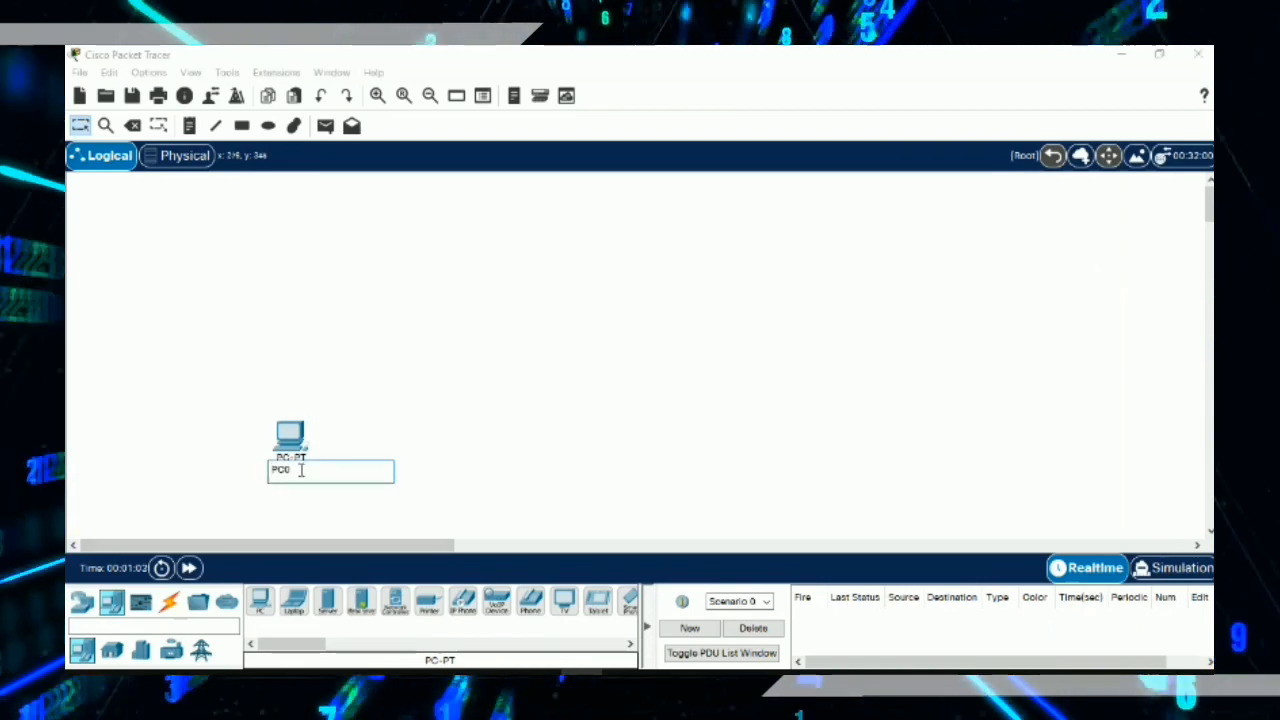
key(BackSpace)
text(1)
key(Return)
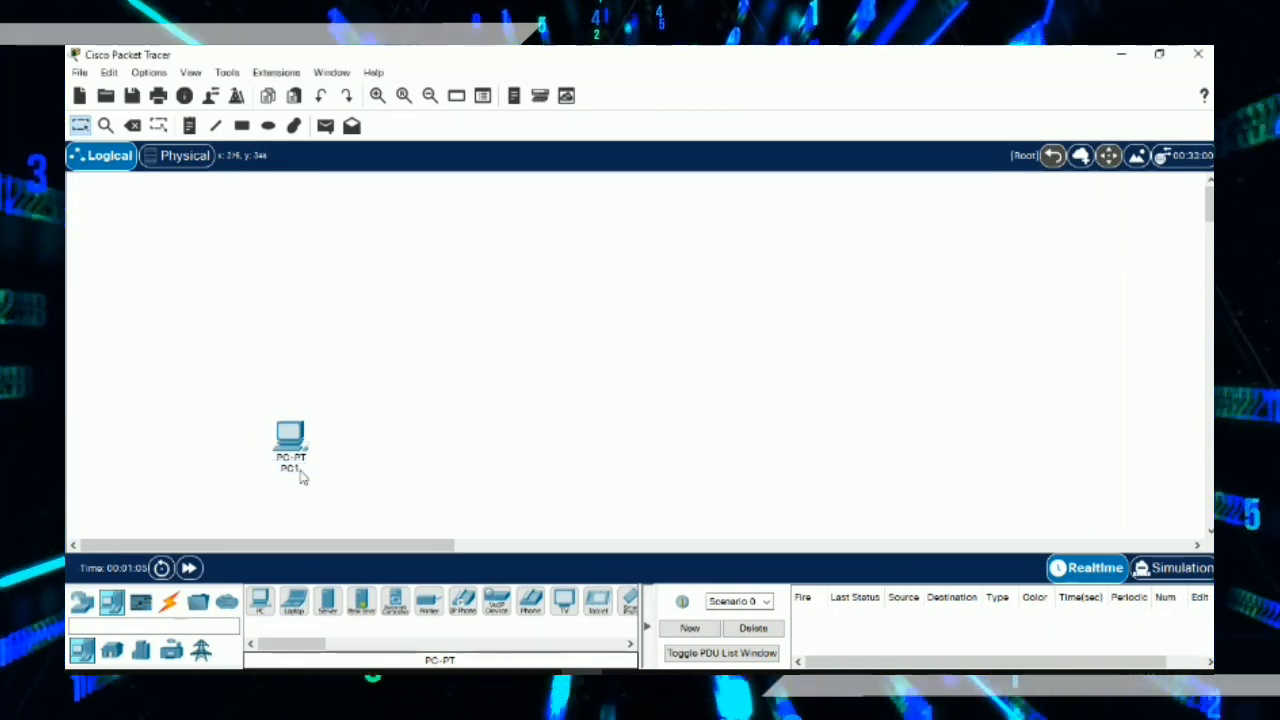
Step: Add a second PC beside PC1 and move both PCs slightly lower in the workspace
click(260, 600)
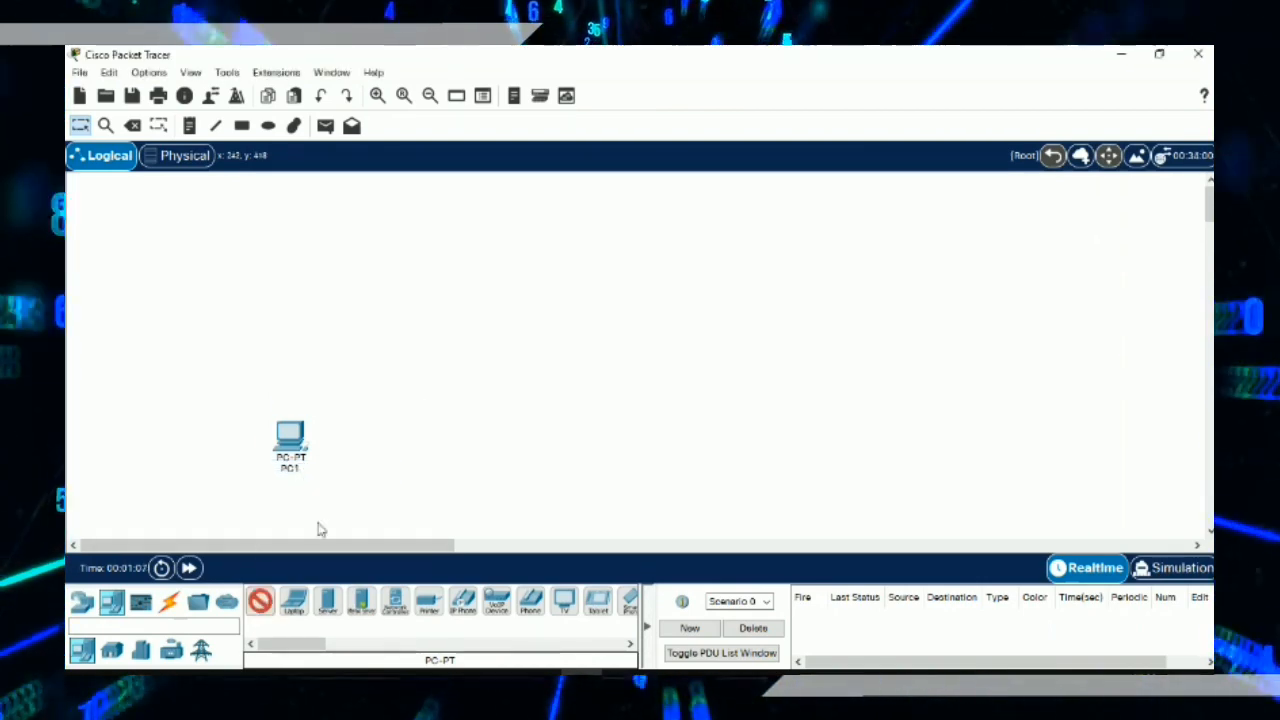
click(391, 436)
drag(249, 386, 443, 504)
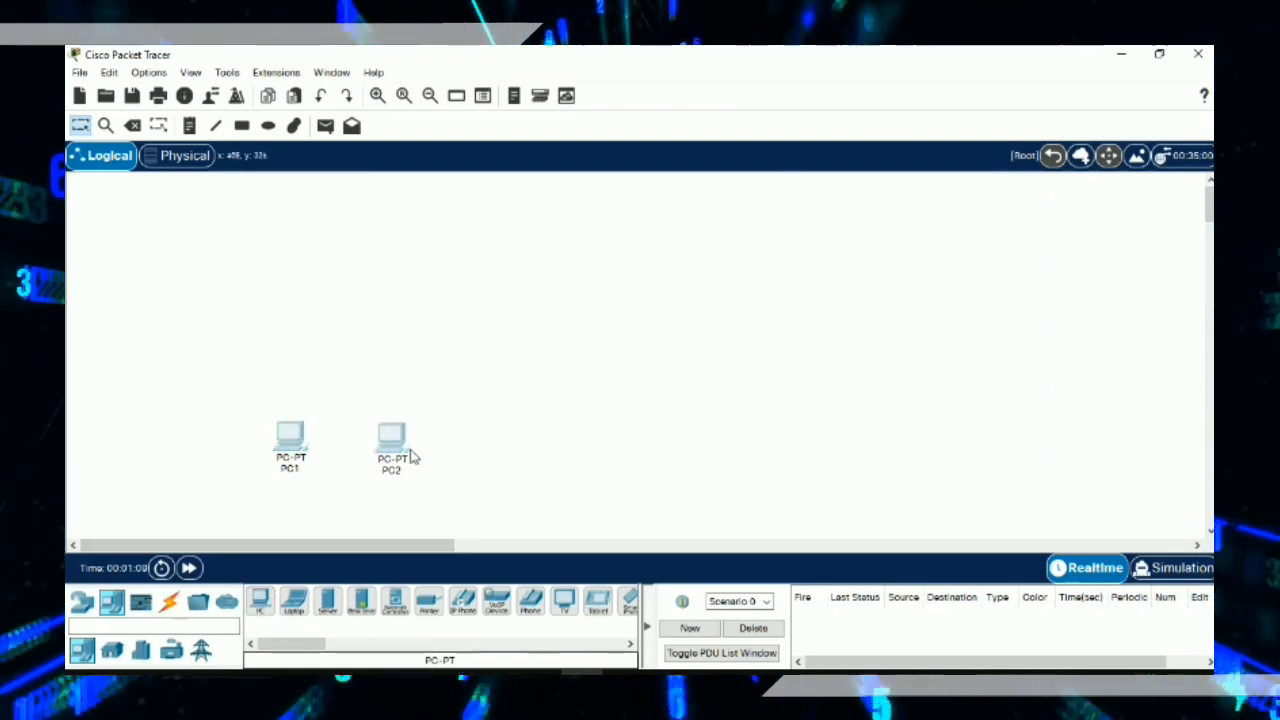
drag(378, 468, 363, 493)
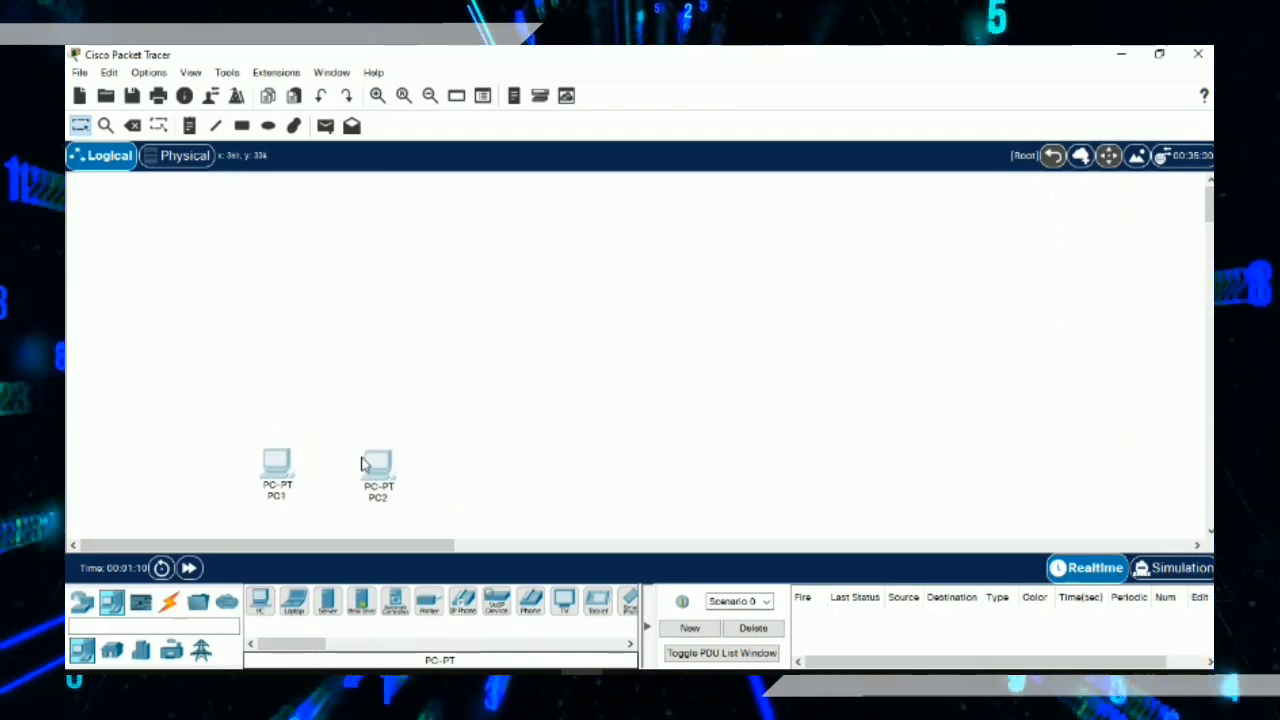
click(346, 534)
Step: Place a laptop to the right of the two PCs and rename it Laptop1
click(266, 610)
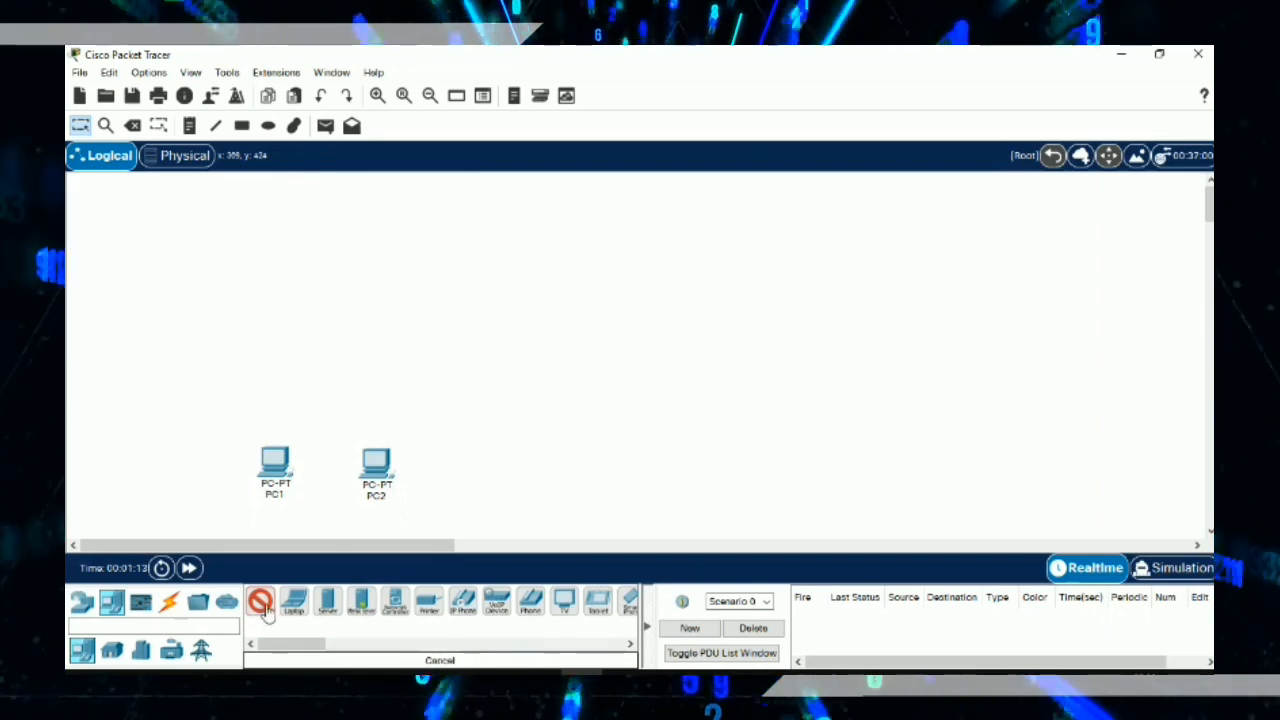
click(638, 462)
click(660, 497)
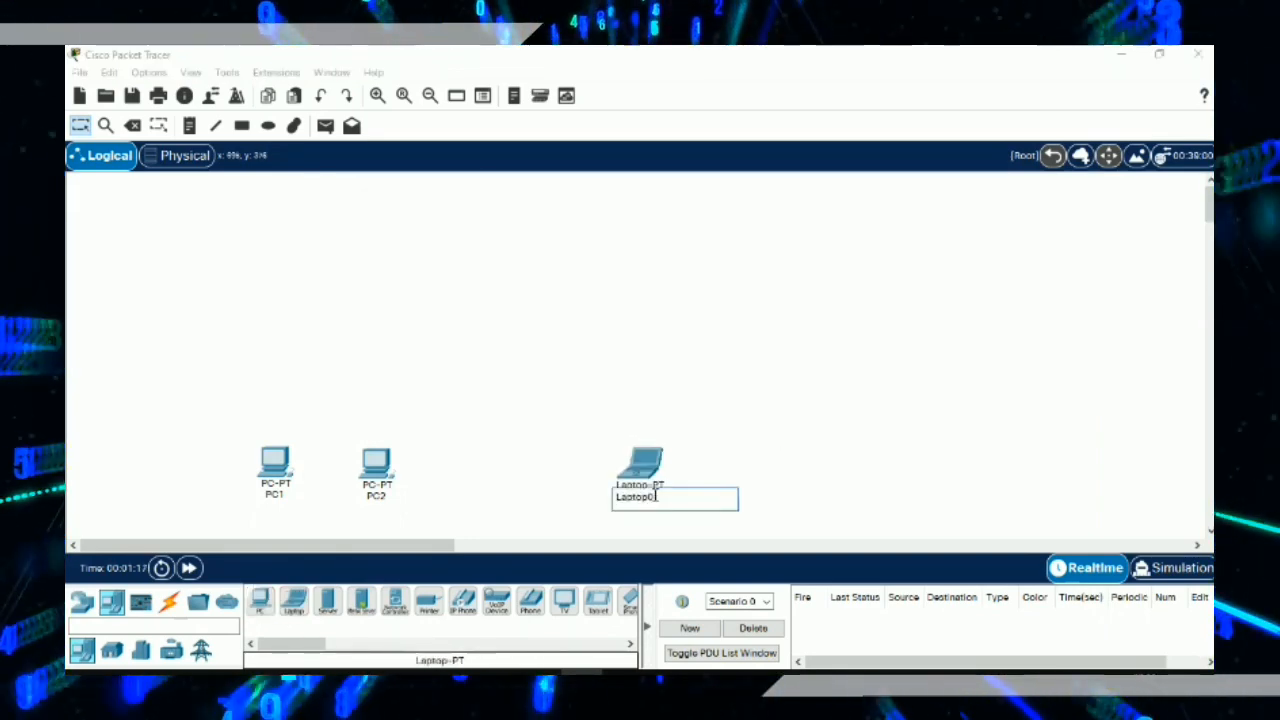
key(BackSpace)
text(1)
key(Return)
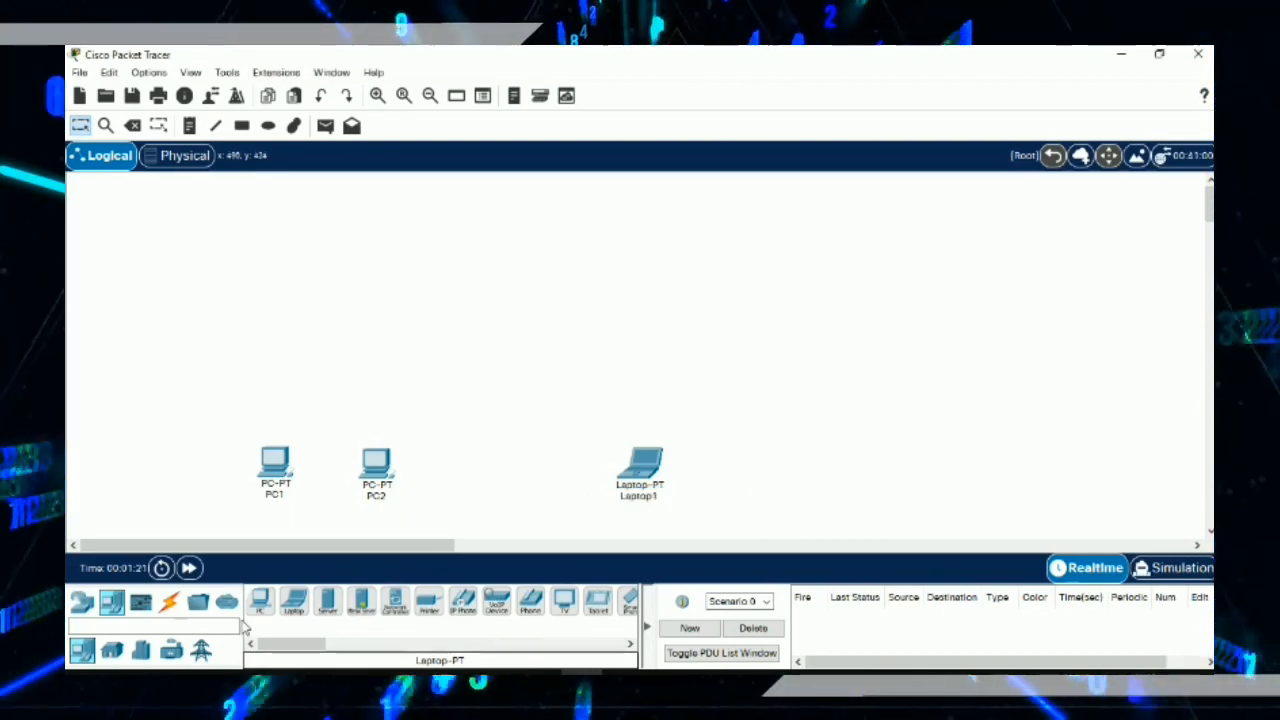
Step: Place two servers near the upper edge of the workspace, one above the PCs and one above Laptop1
click(325, 605)
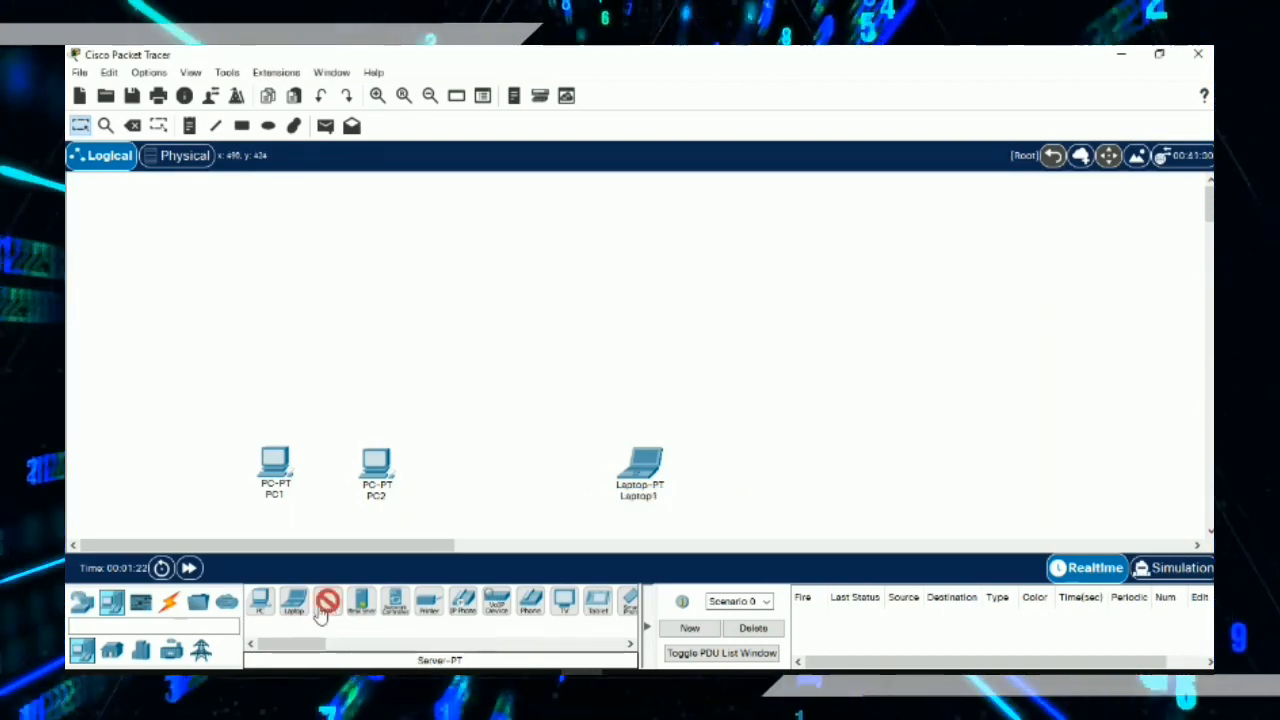
click(340, 208)
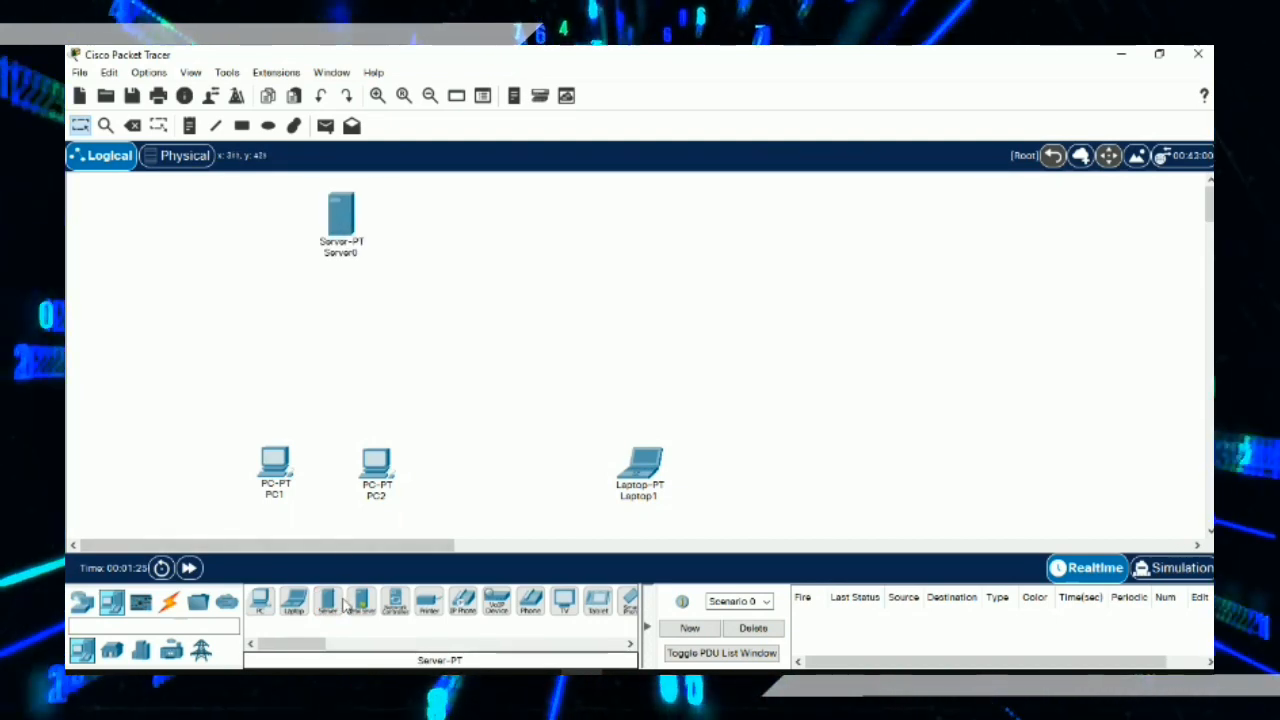
click(642, 203)
Step: Rename the server above the PCs as DNS Server
click(340, 253)
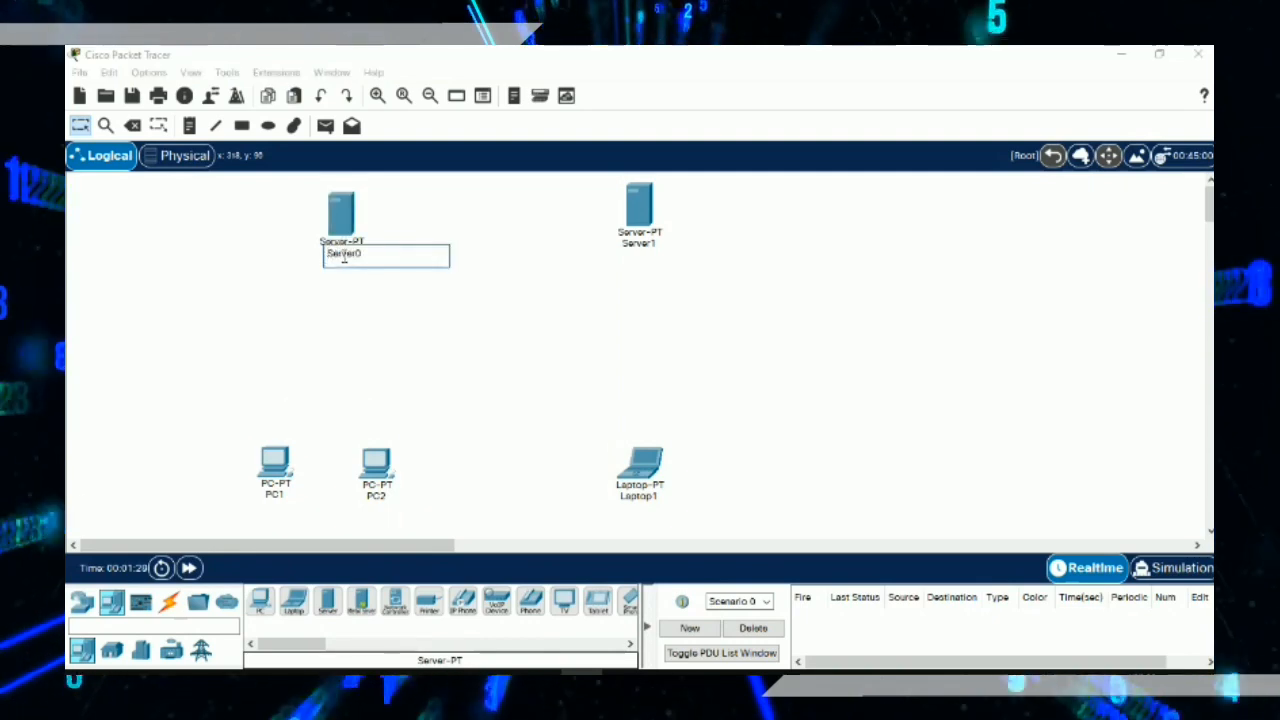
key(BackSpace)
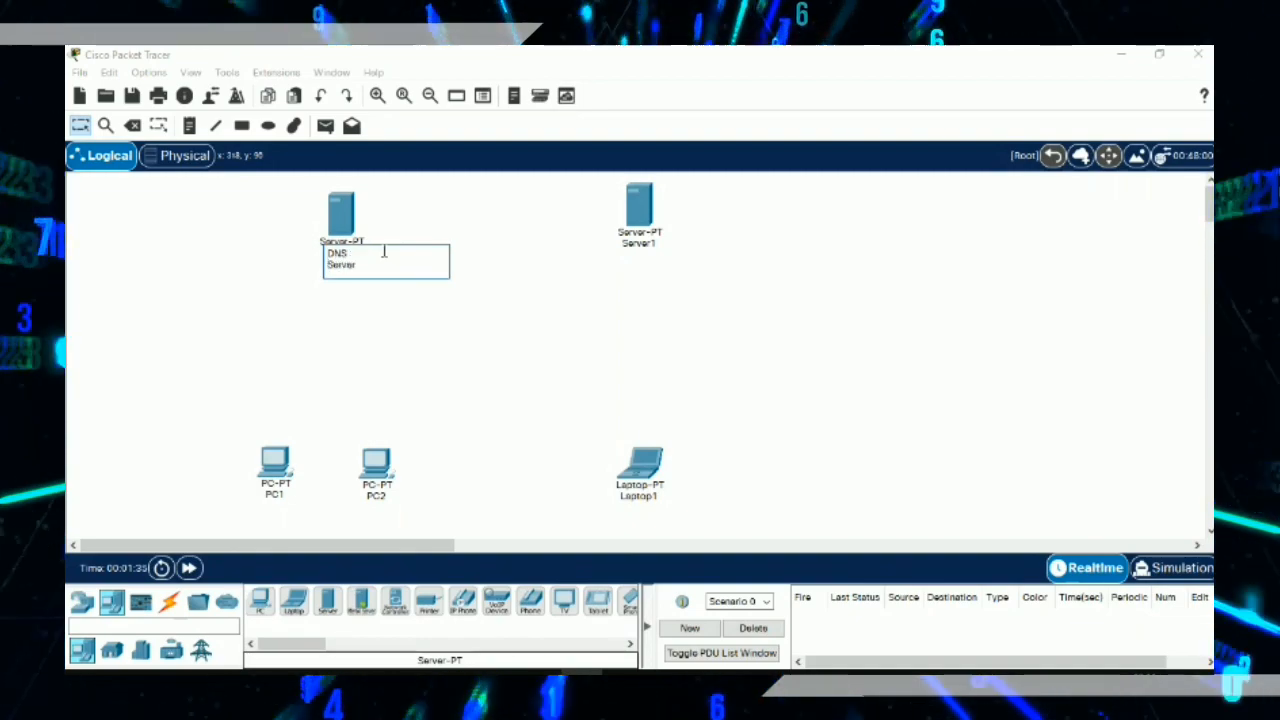
key(BackSpace)
click(463, 220)
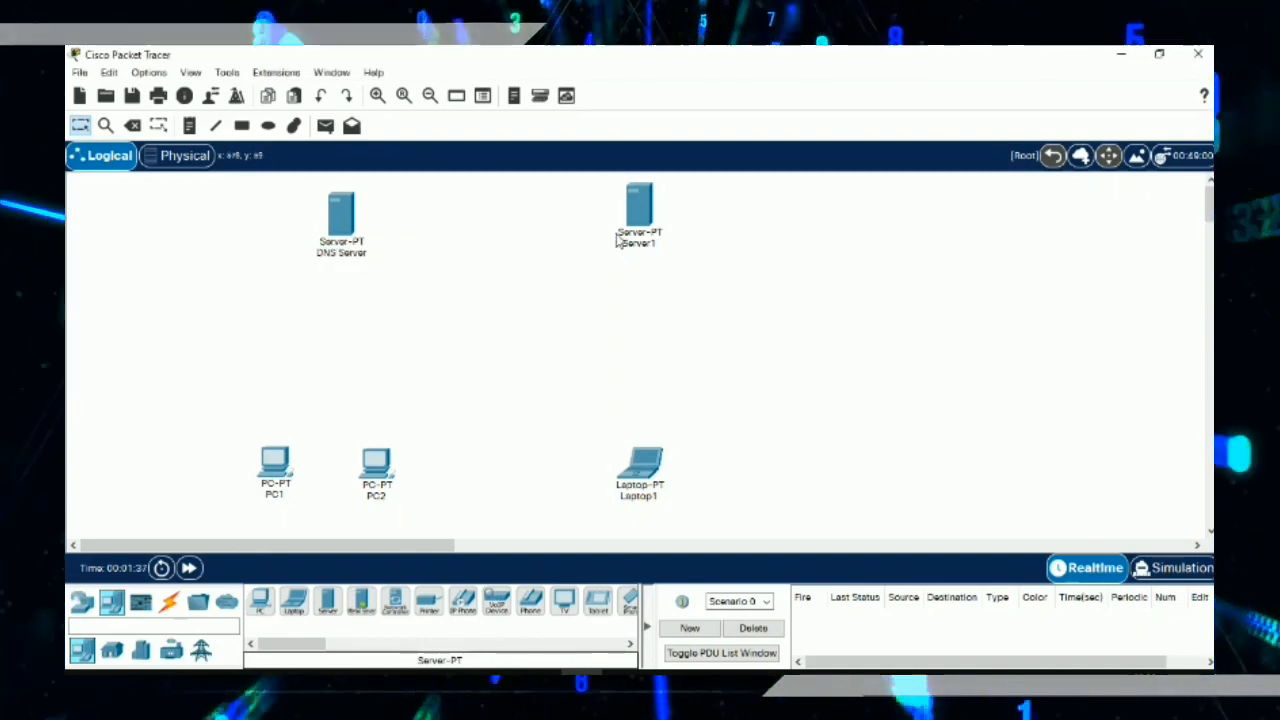
Step: Rename the server above Laptop1 as Web Server
click(630, 245)
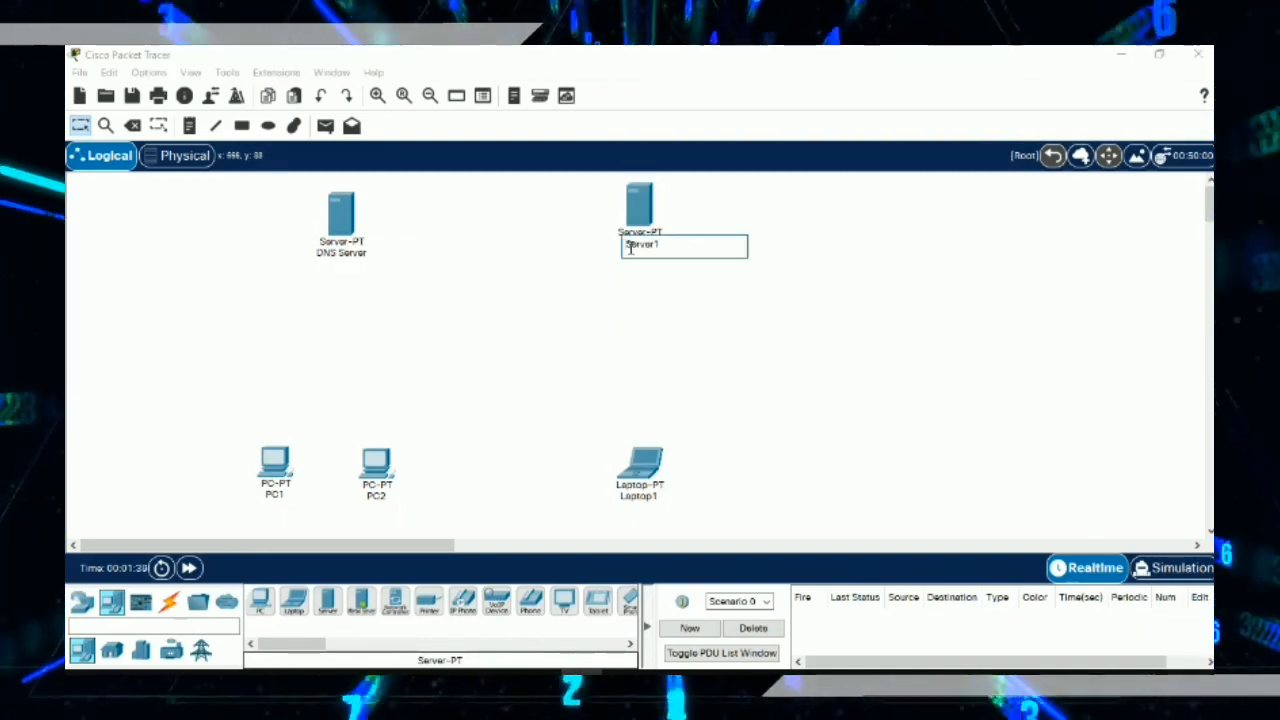
key(BackSpace)
key(Home)
text(W)
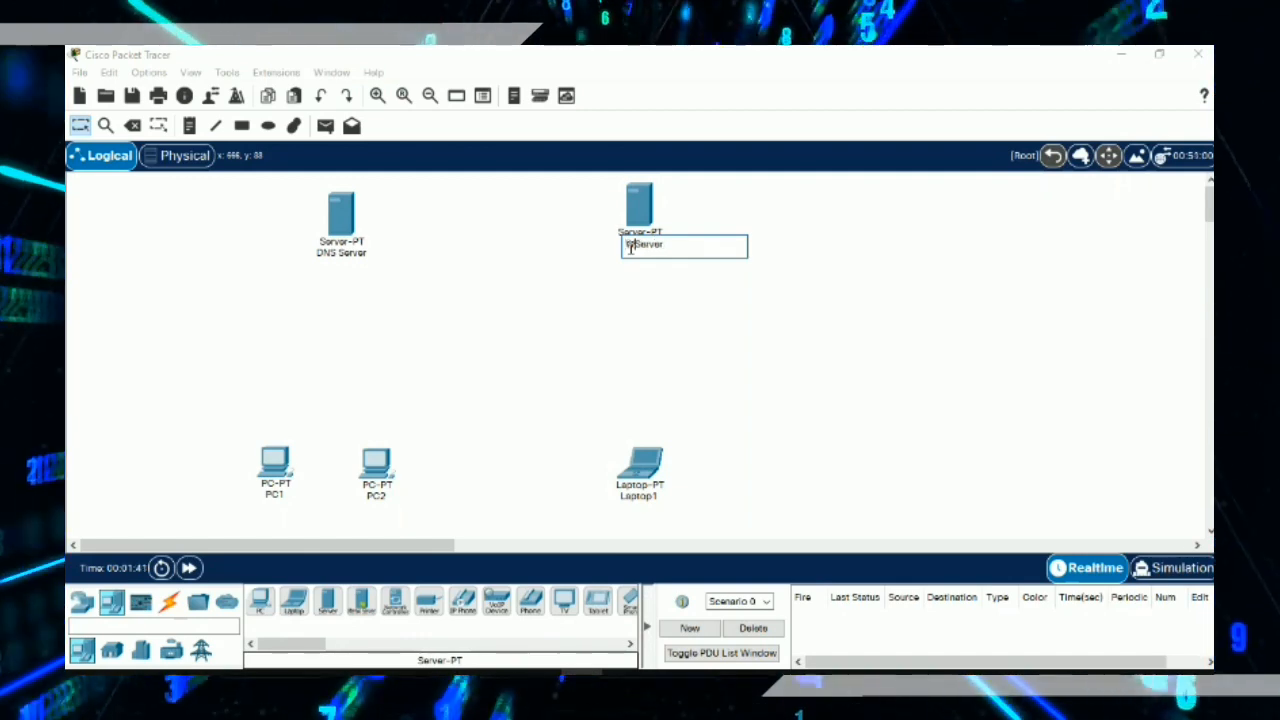
text(eb)
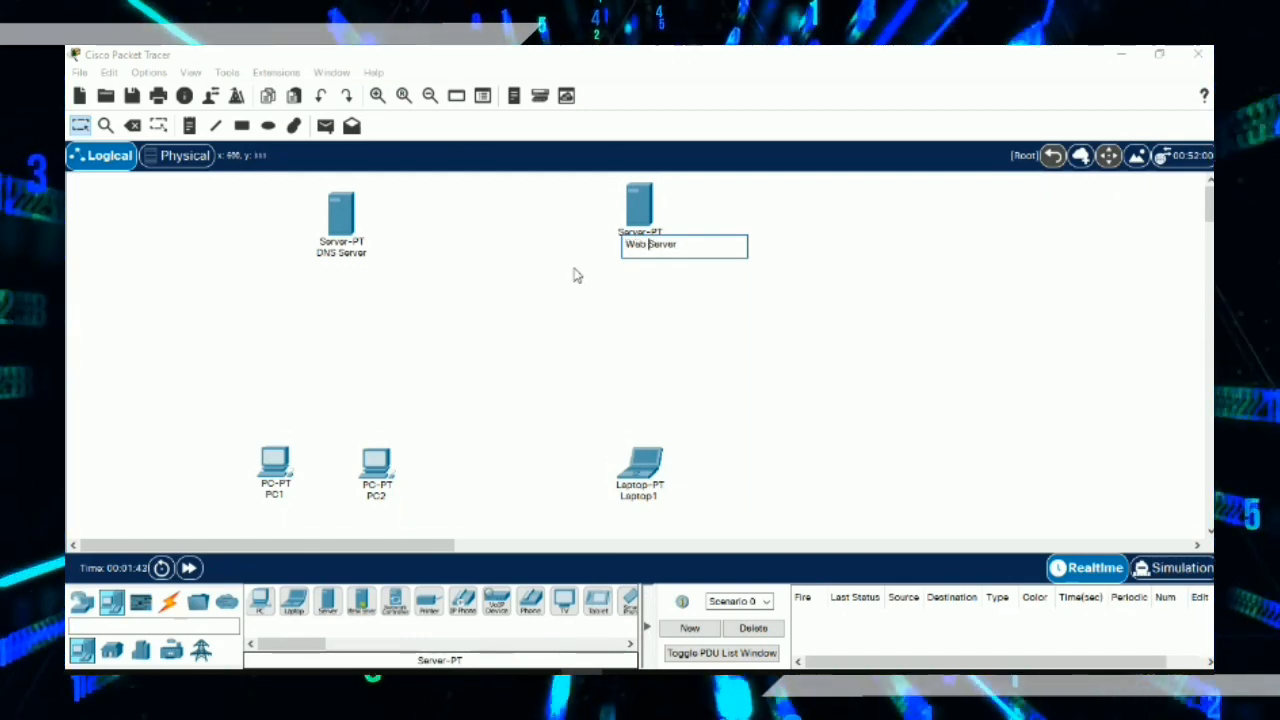
key(Return)
Step: Move the Web Server and DNS Server slightly down so they line up in one row
drag(629, 210, 632, 228)
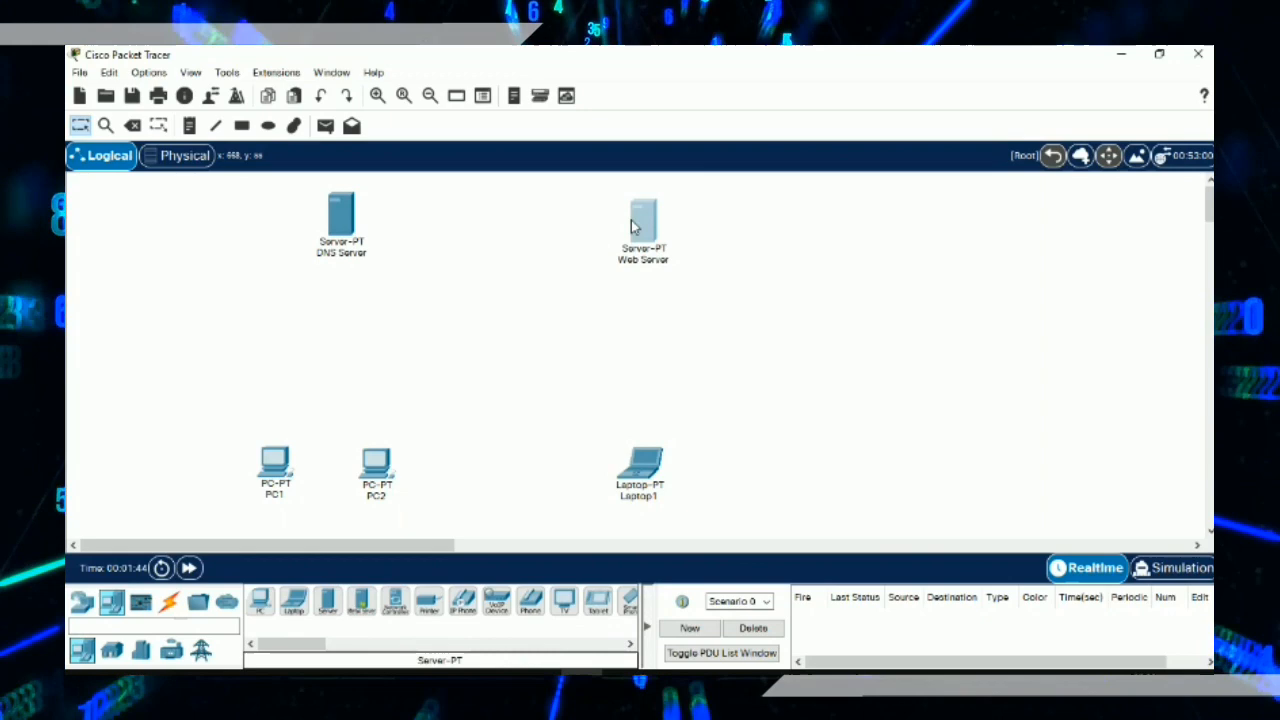
click(472, 239)
drag(352, 228, 352, 233)
click(440, 285)
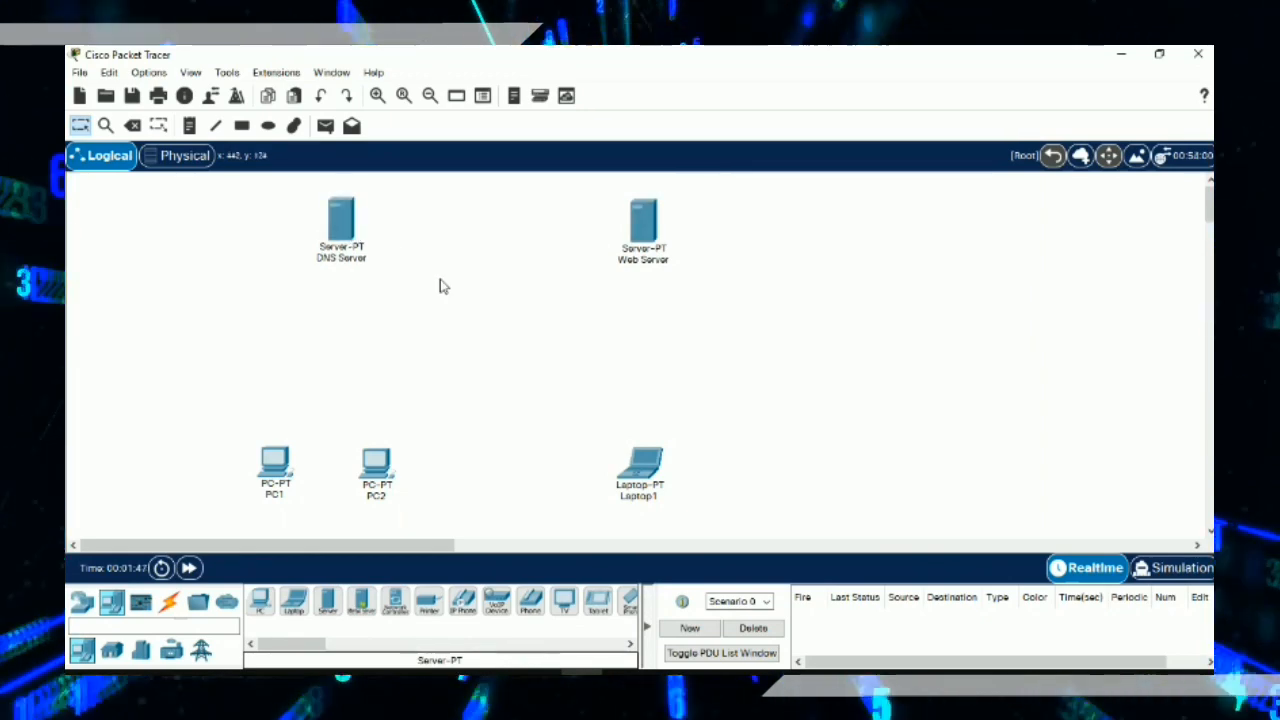
Step: Place a generic Router-PT between the DNS Server and the two PCs and rename it Router1
click(82, 601)
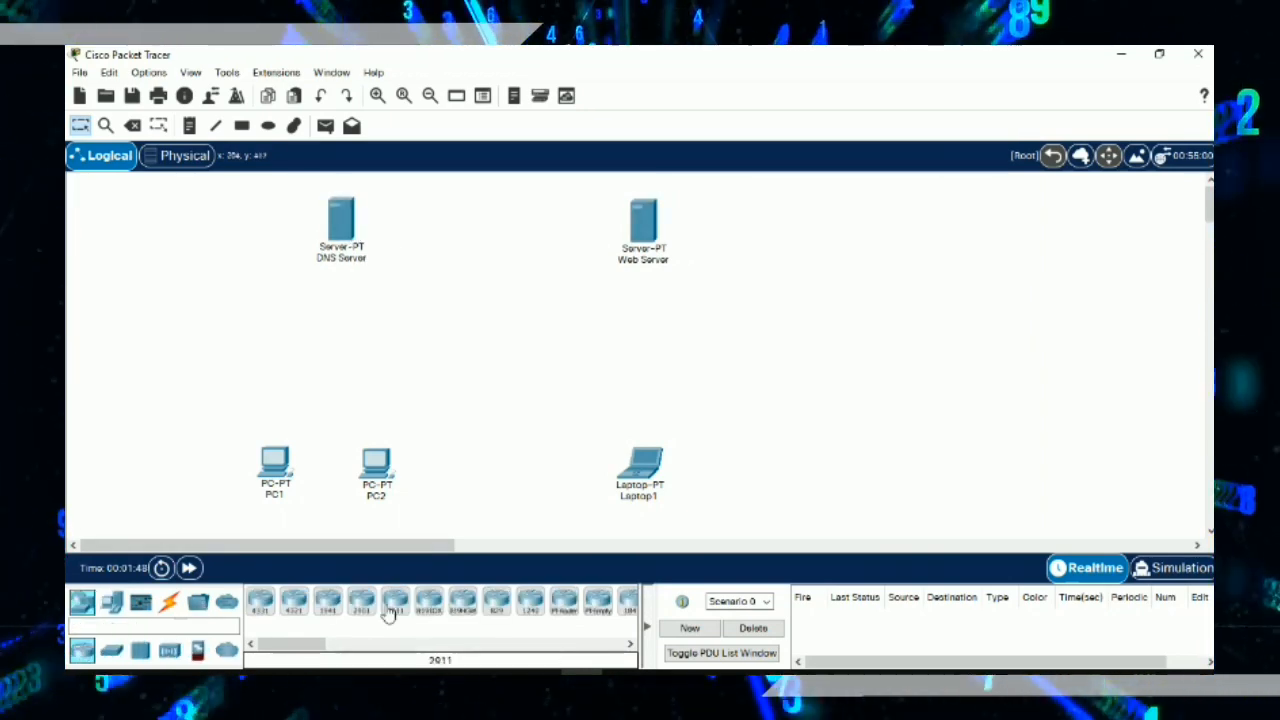
click(564, 606)
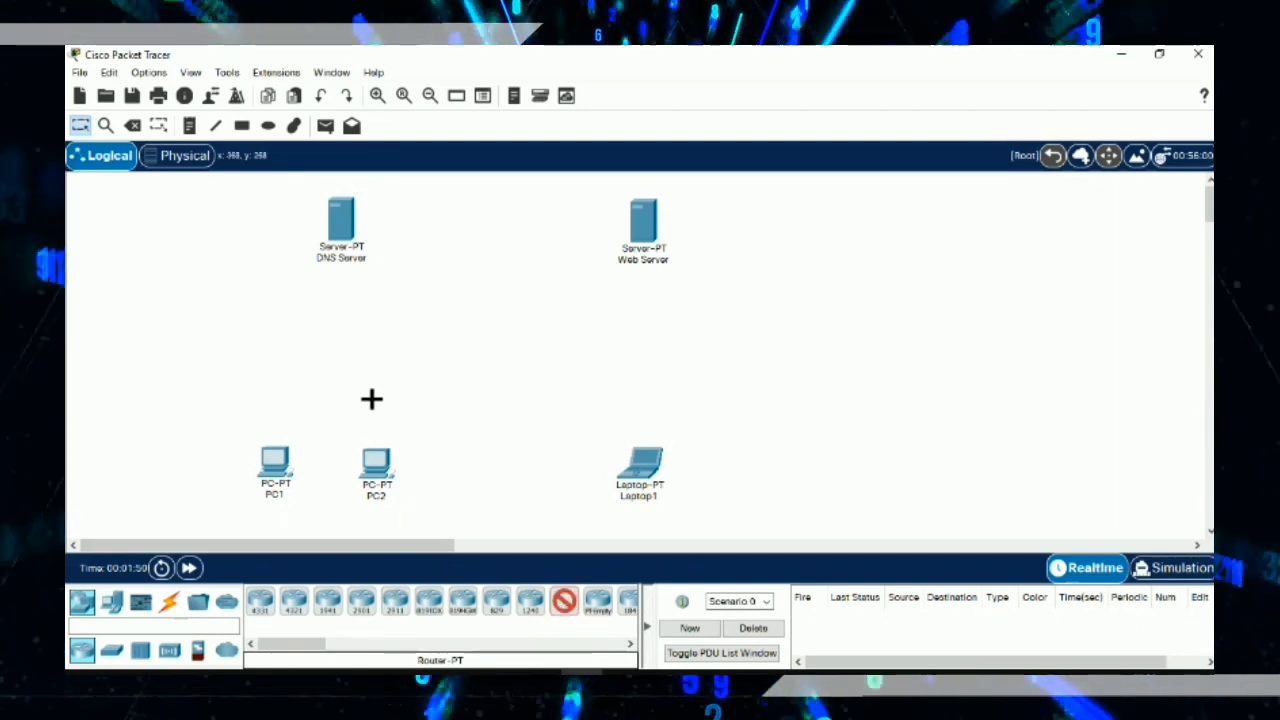
click(331, 369)
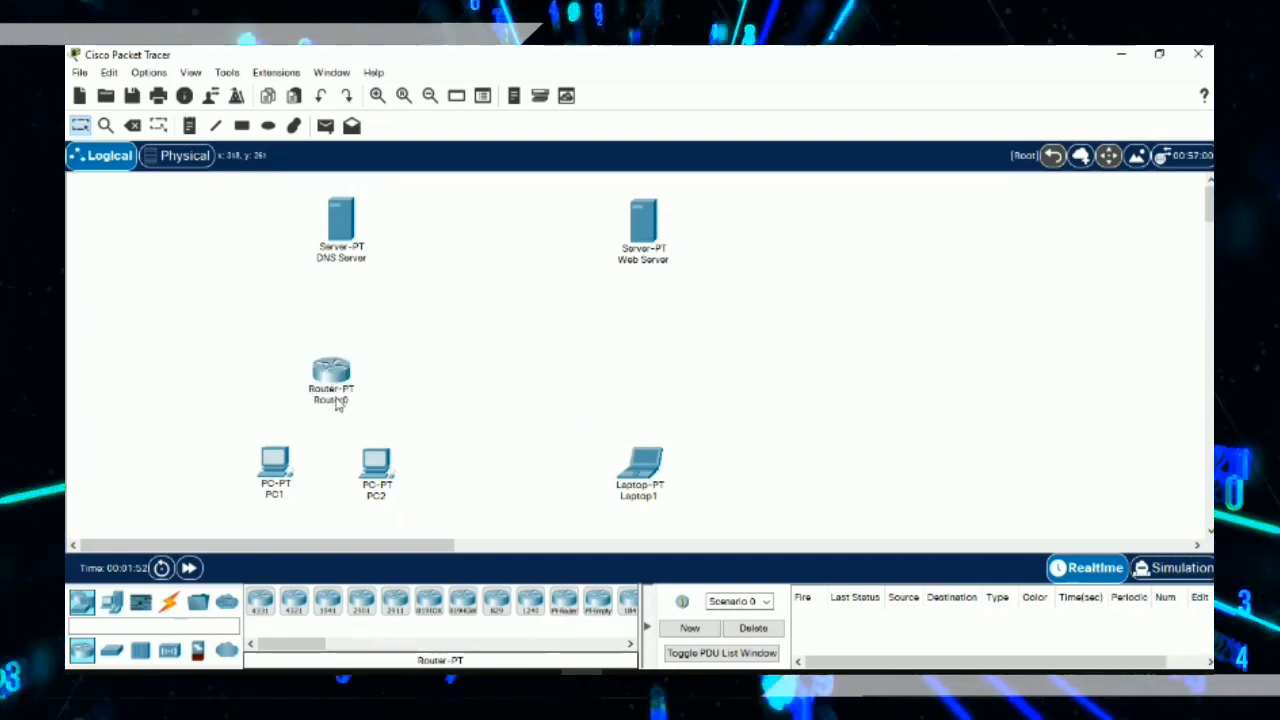
click(336, 401)
key(BackSpace)
text(1)
key(Return)
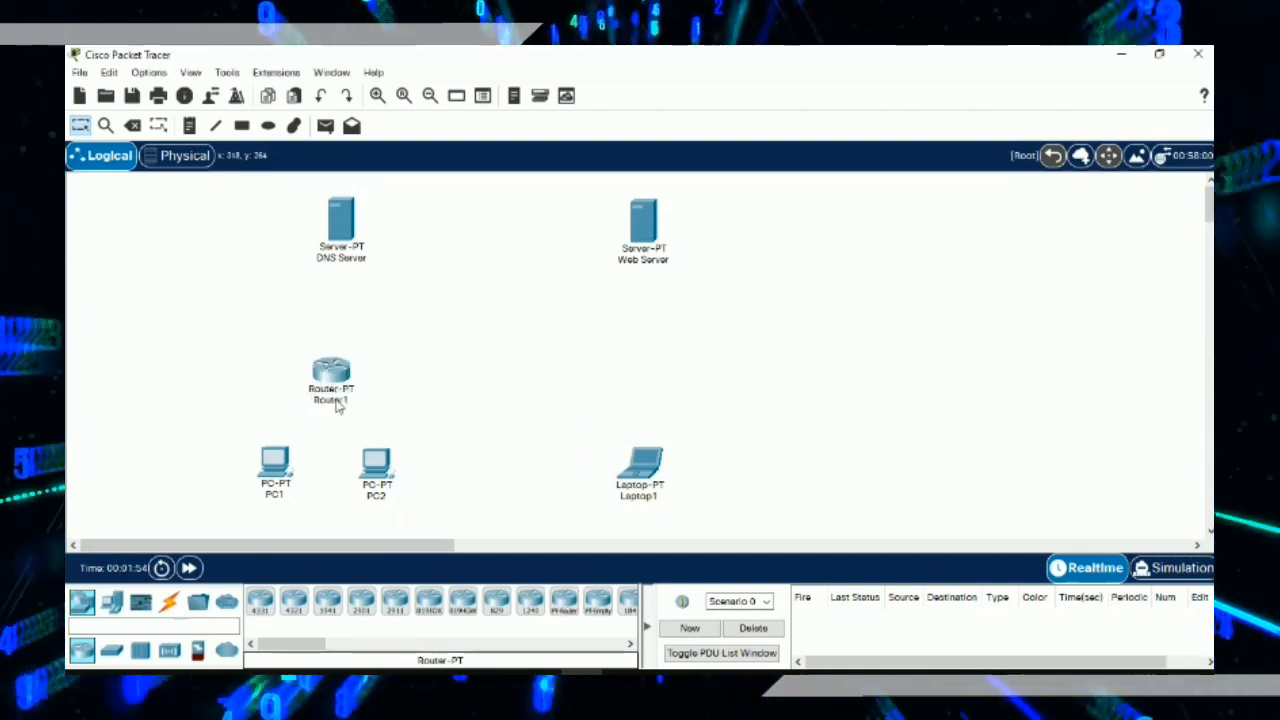
Step: Add two more Router-PT devices, one above Laptop1 level with Router1 and one centred between the servers and routers
click(566, 604)
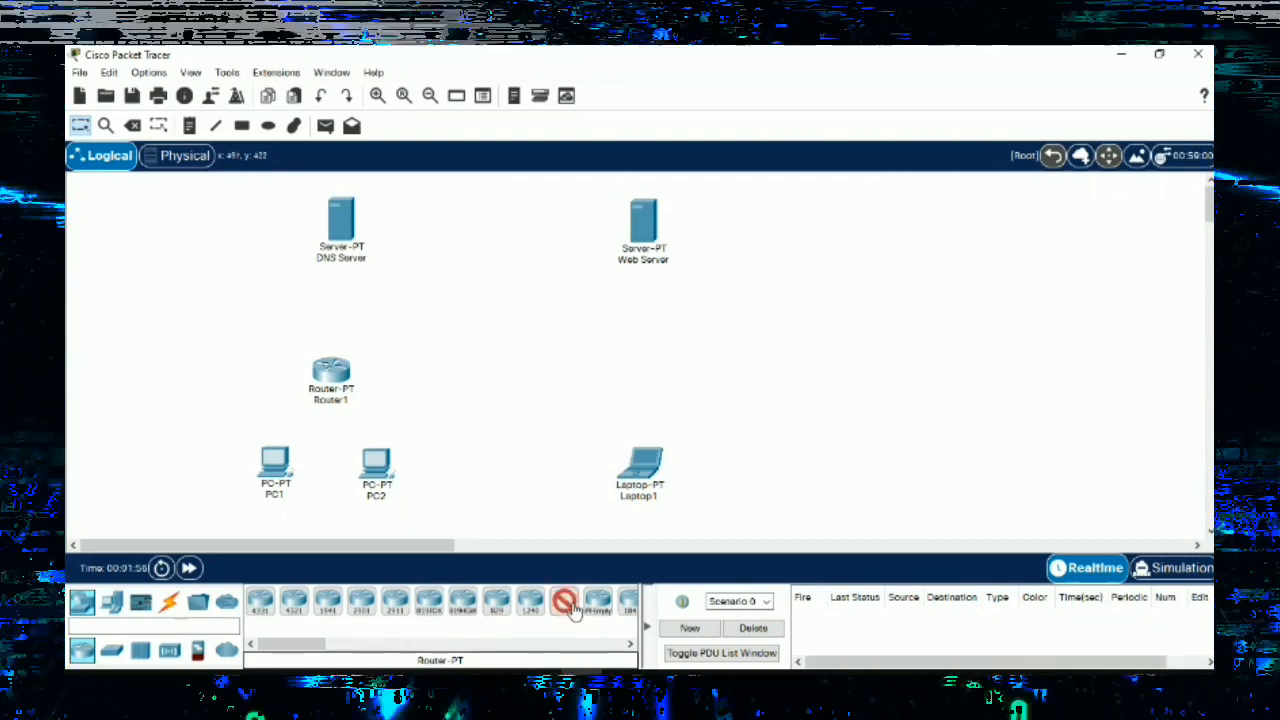
click(634, 374)
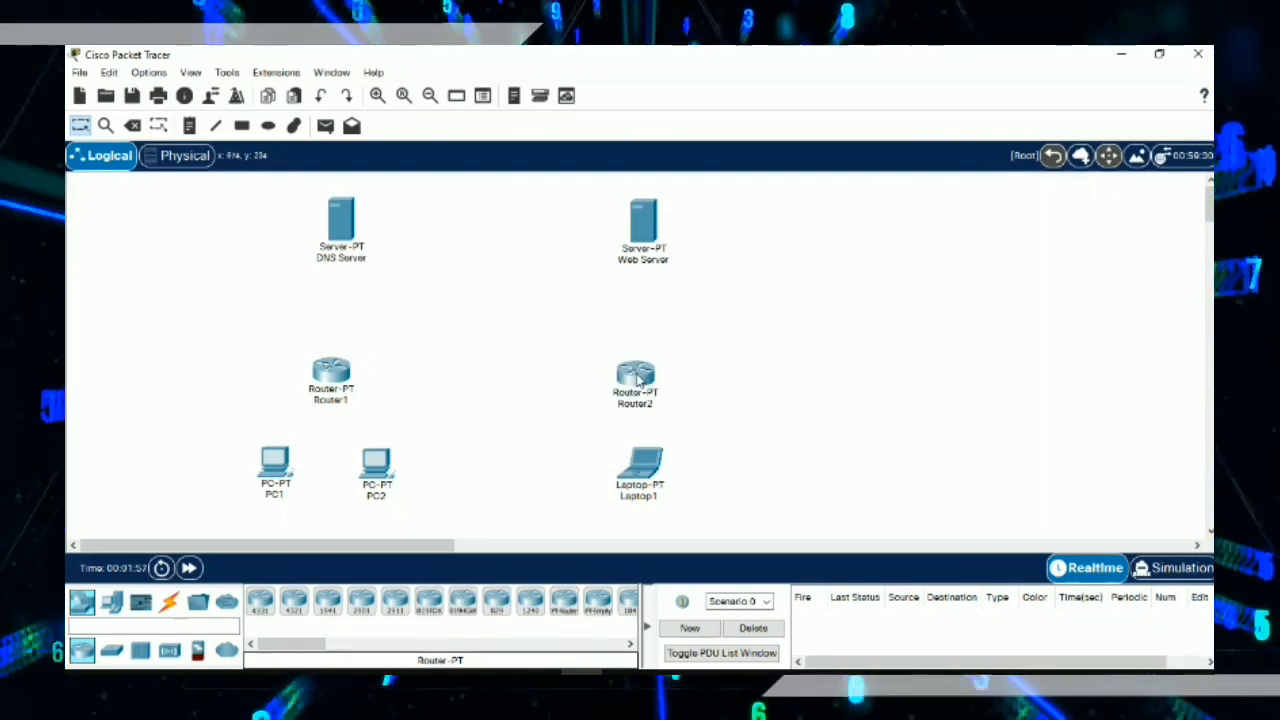
click(564, 600)
click(495, 296)
drag(626, 379, 624, 375)
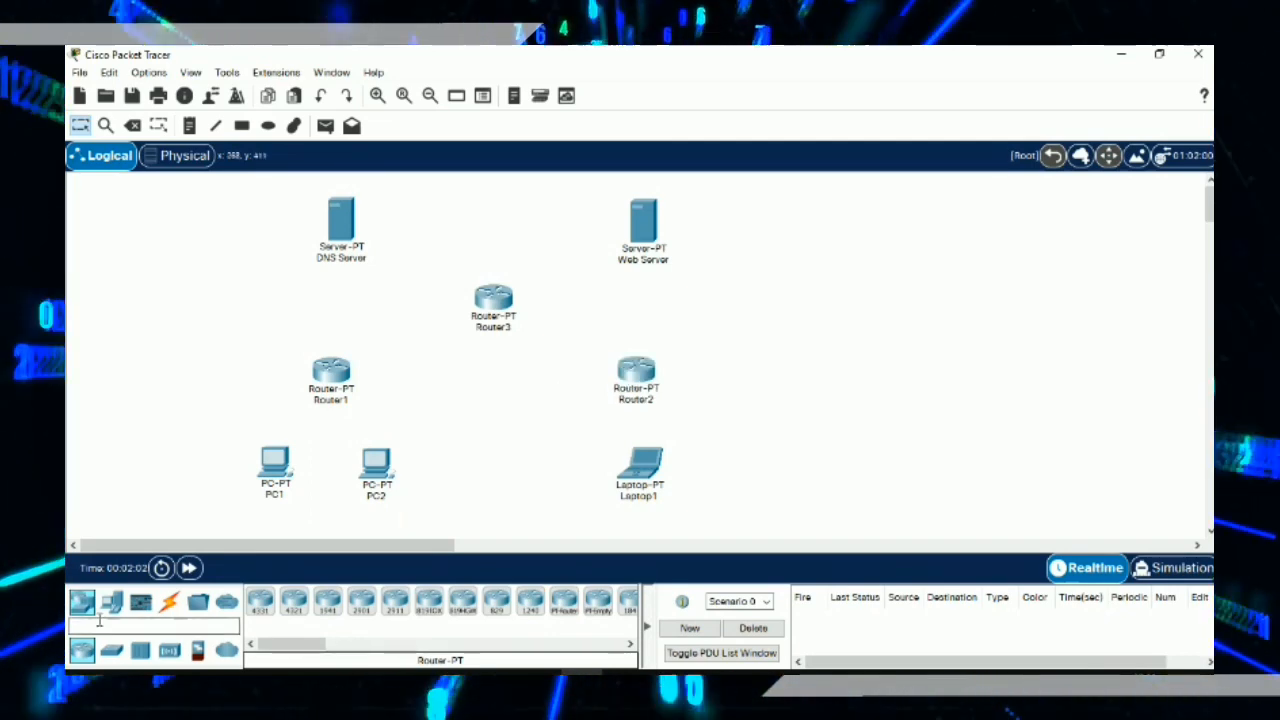
Step: Connect PC1 and PC2 to Router1 and Laptop1 to Router2 using the automatic connection type
click(167, 603)
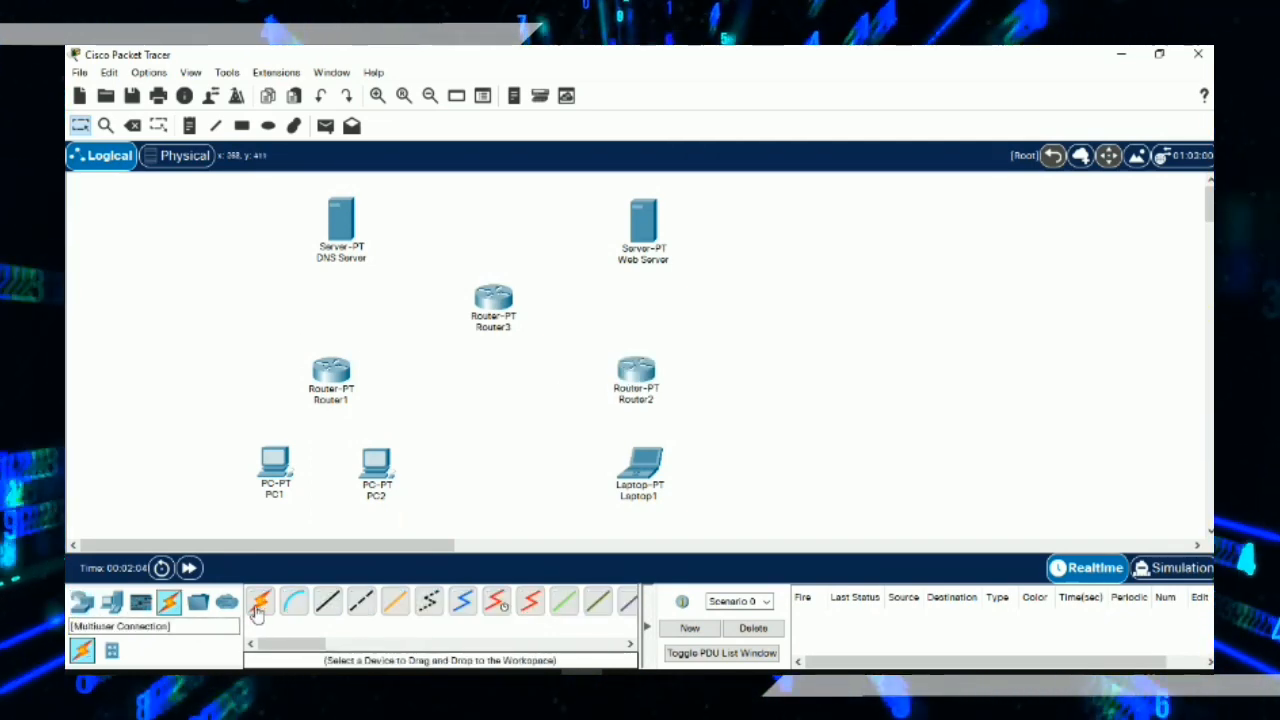
click(283, 477)
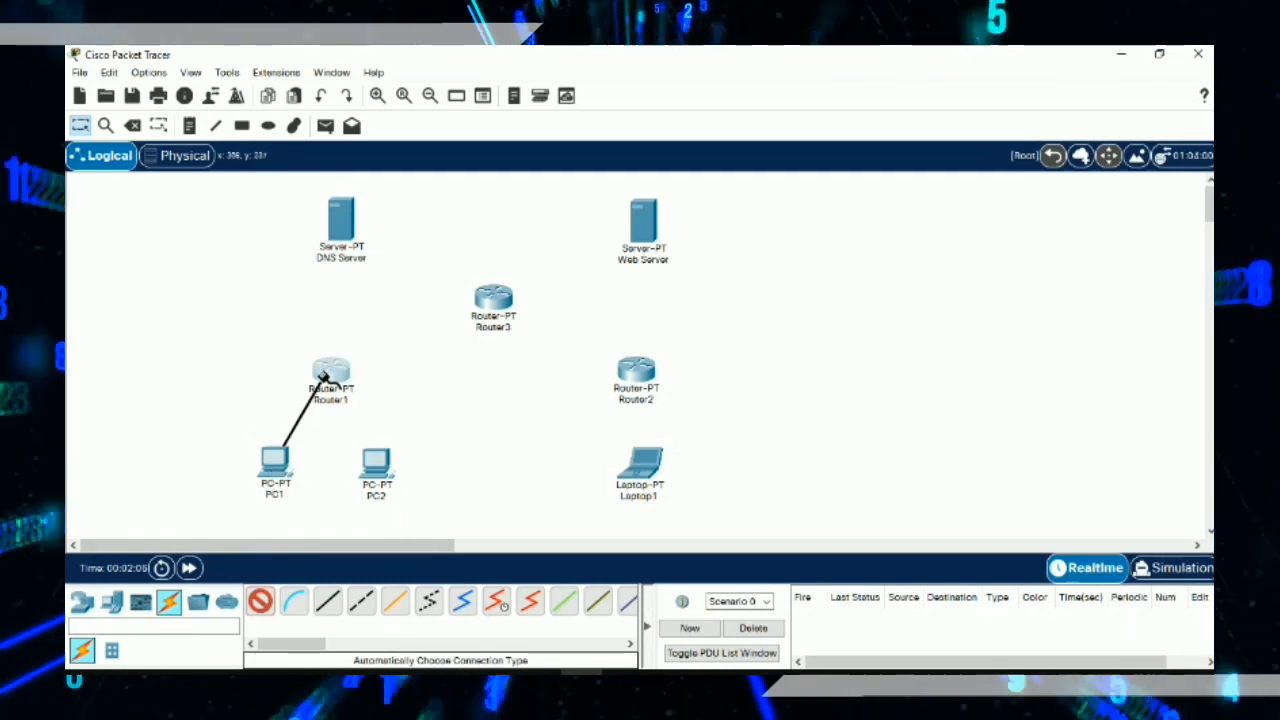
click(330, 372)
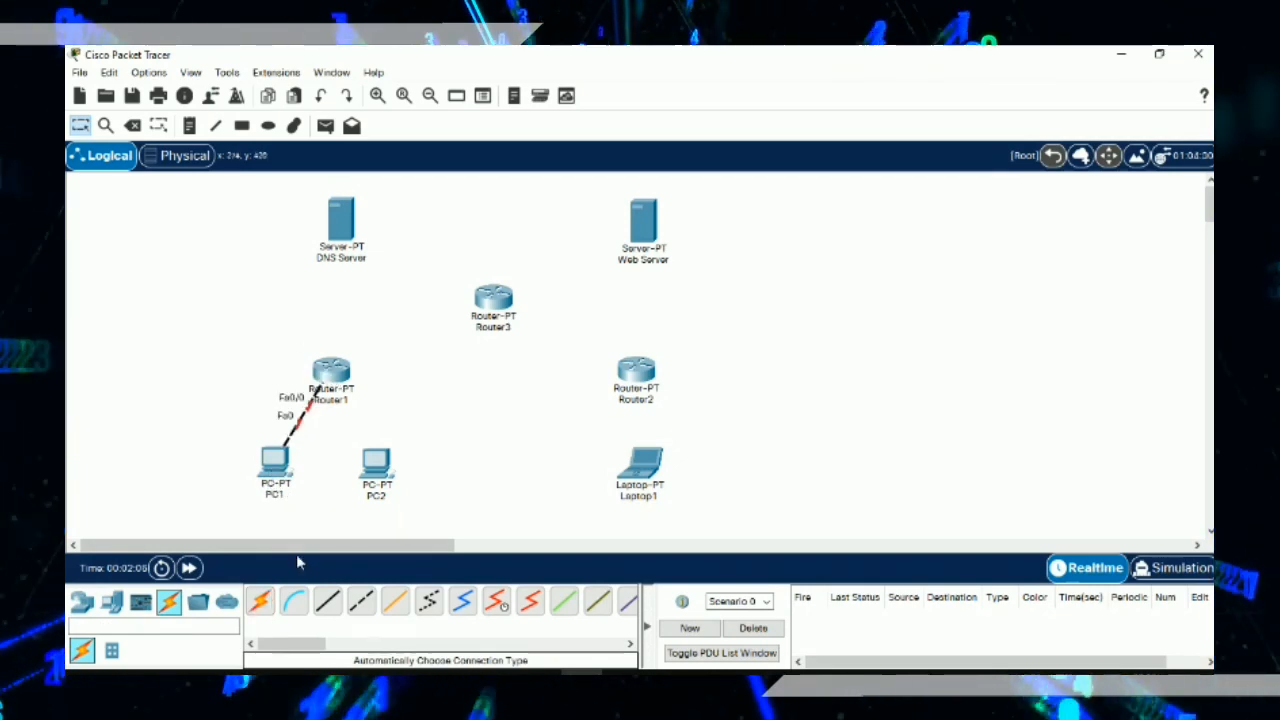
click(378, 478)
click(331, 372)
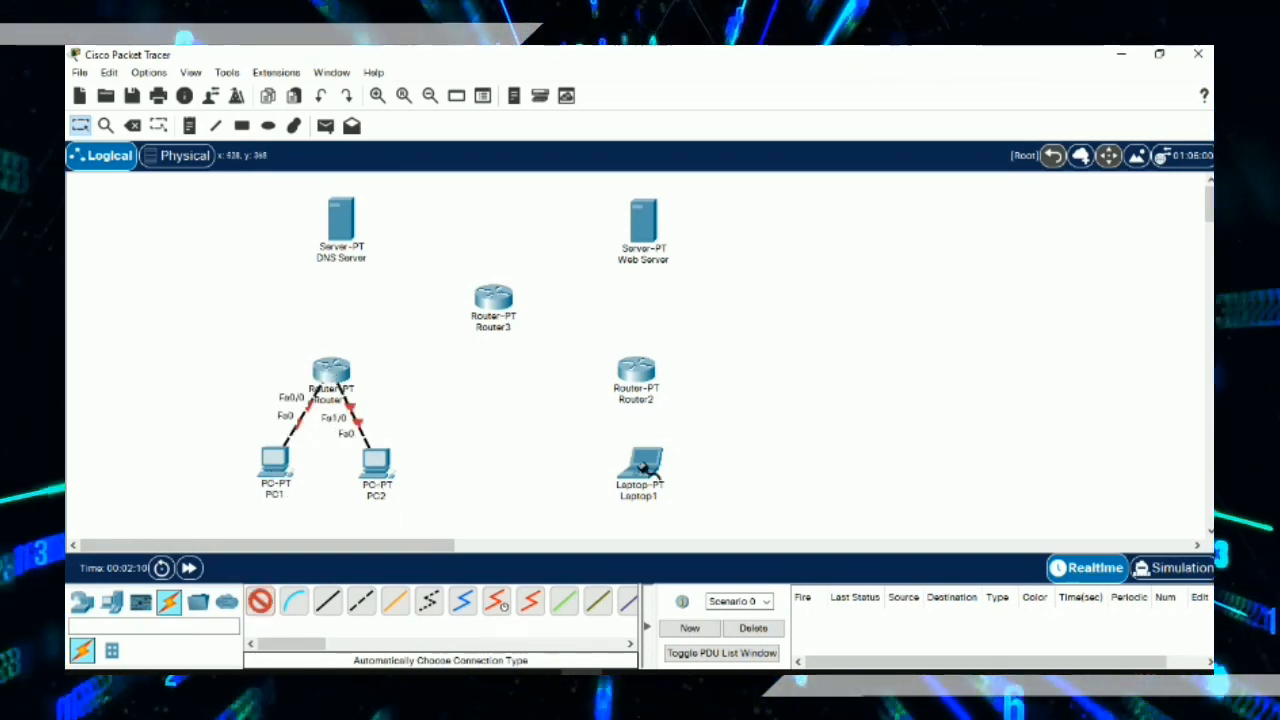
click(640, 378)
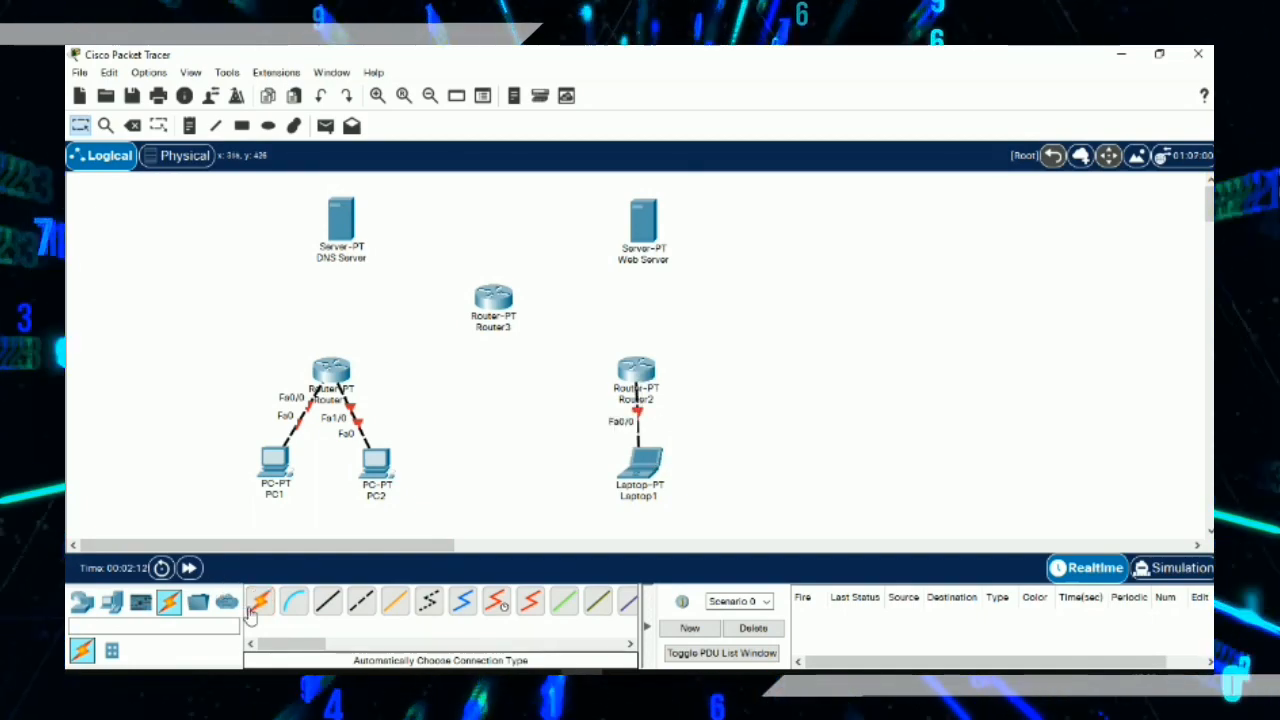
Step: Link Router1 to Router2 and Router2 to Router3 using the automatic connection type
click(256, 604)
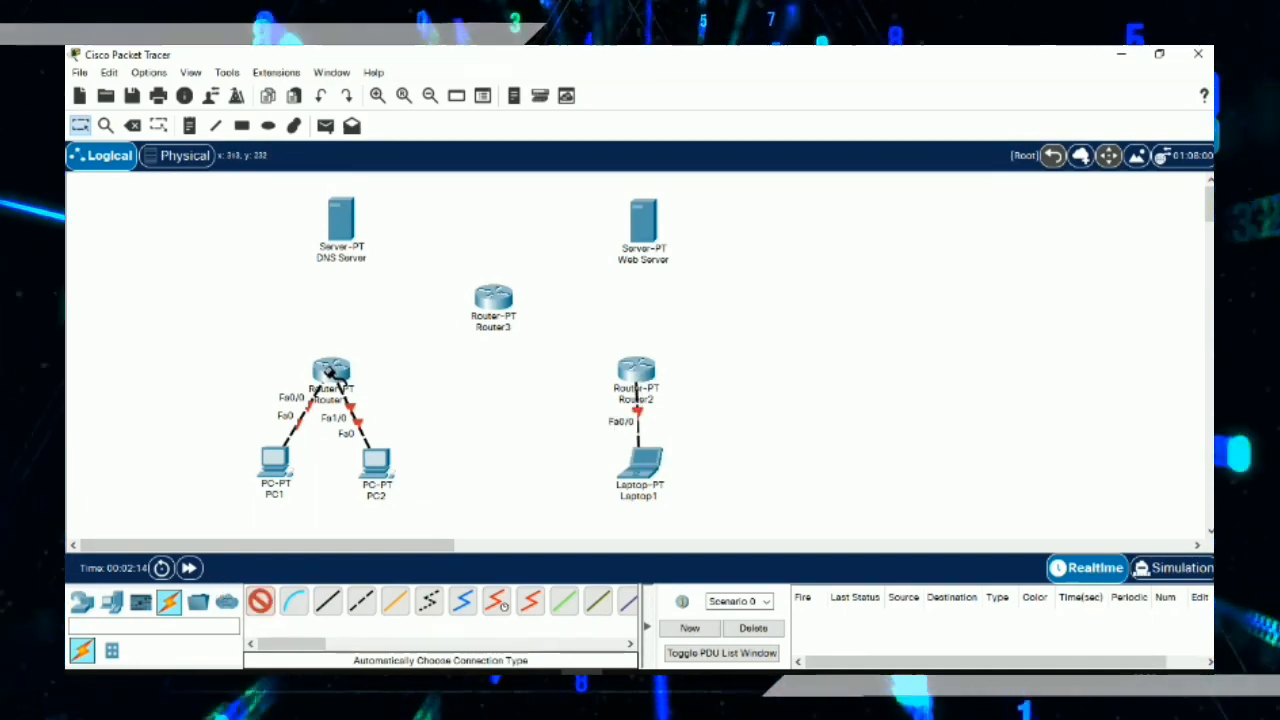
click(331, 372)
click(640, 376)
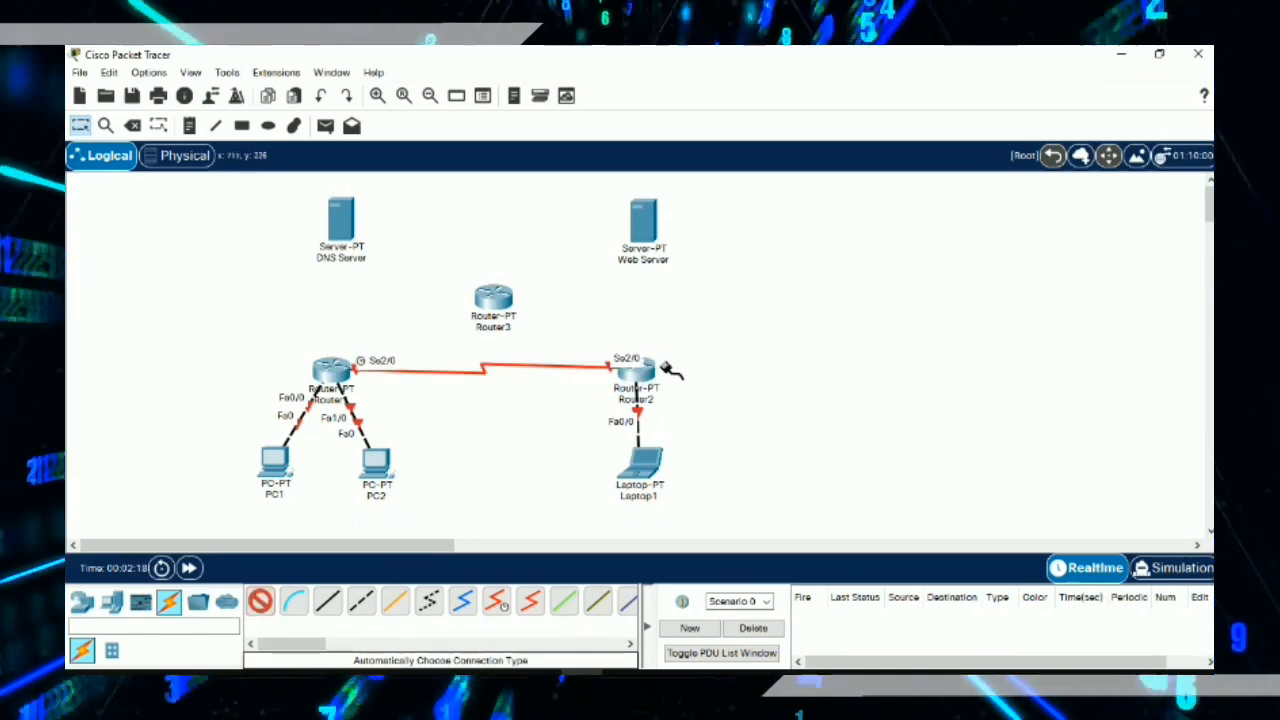
click(634, 371)
click(511, 303)
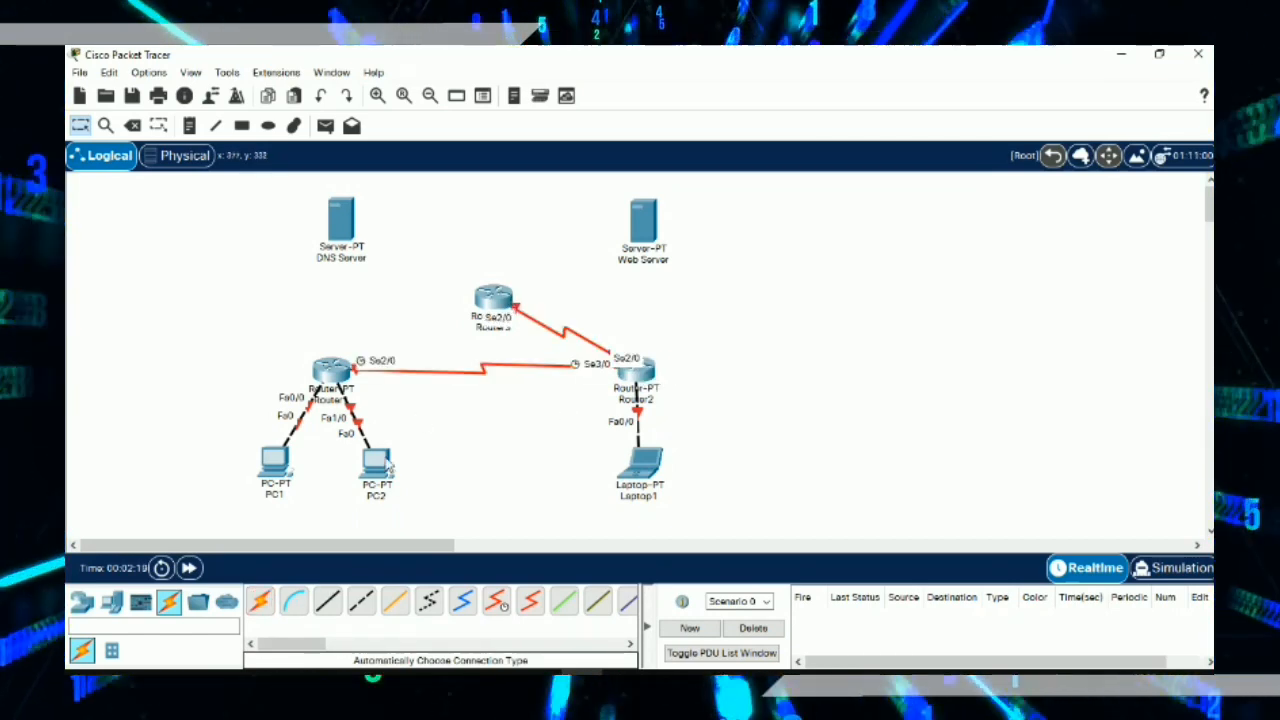
Step: Delete the serial links between Router1 and Router2 and between Router2 and Router3
click(138, 126)
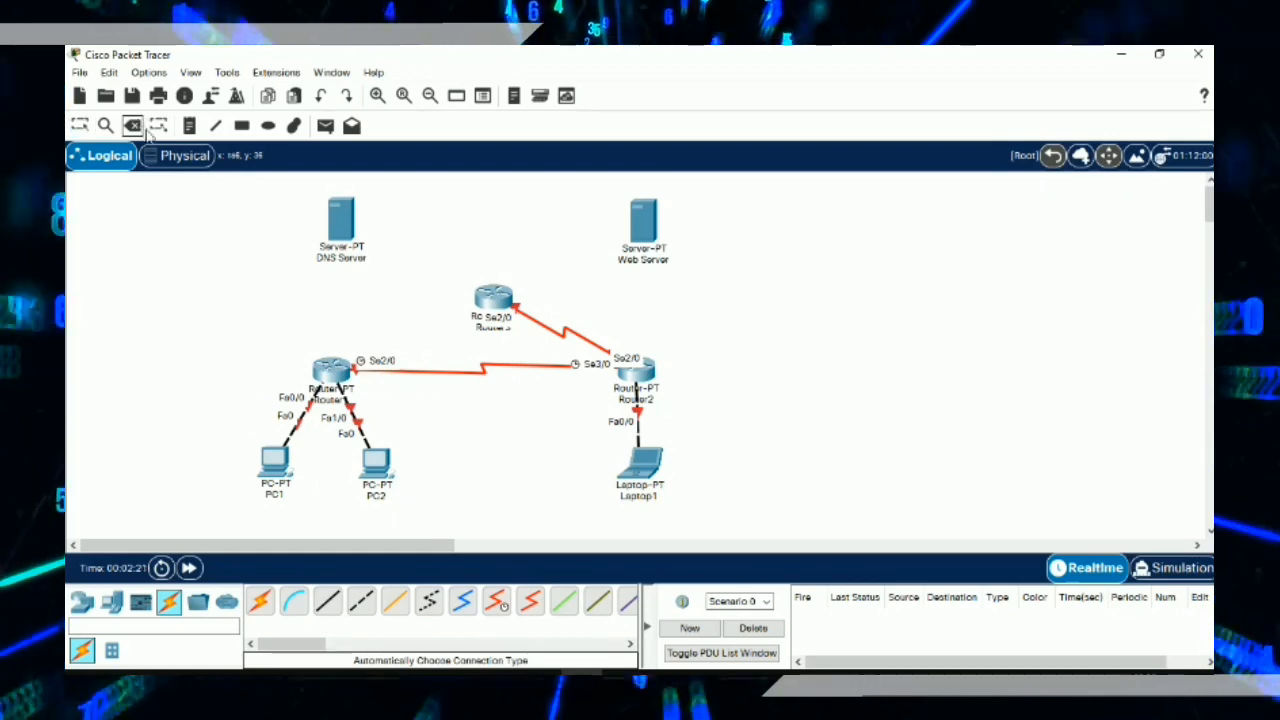
click(486, 370)
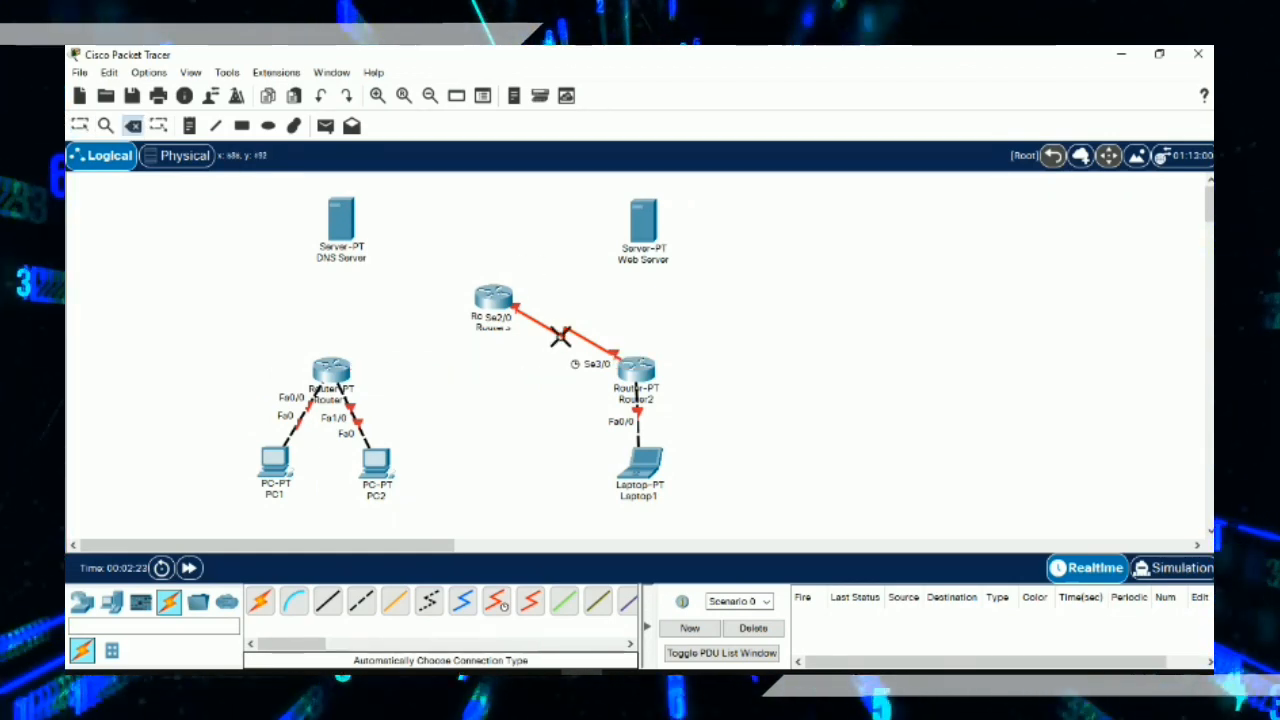
click(560, 337)
click(79, 125)
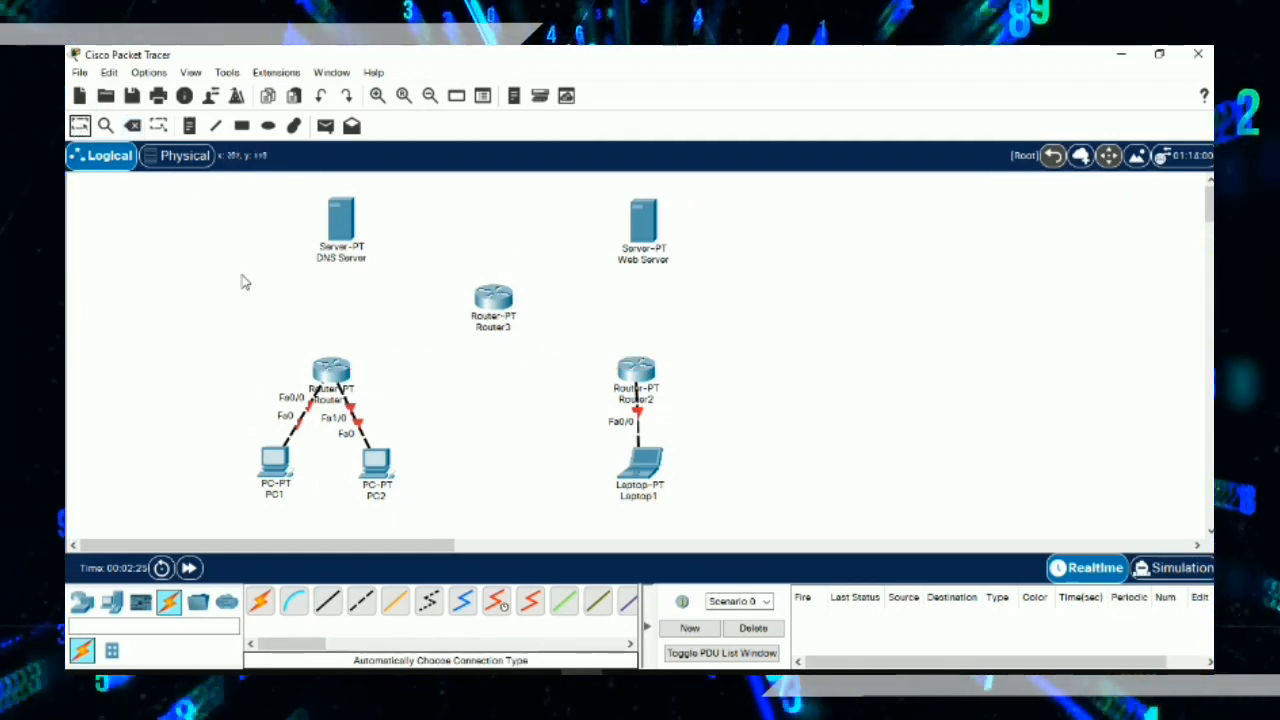
Step: Link Serial3/0 on Router1 to Serial3/0 on Router2 with a Serial DTE cable
click(524, 600)
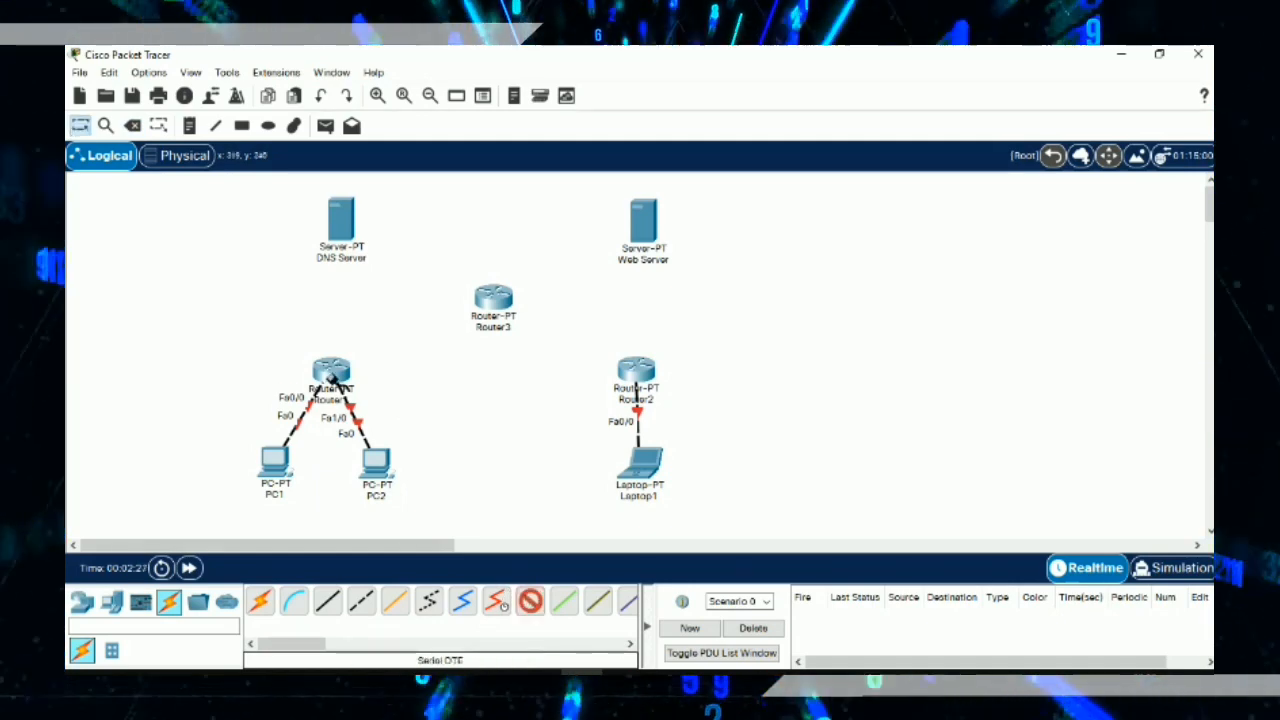
click(331, 377)
click(368, 423)
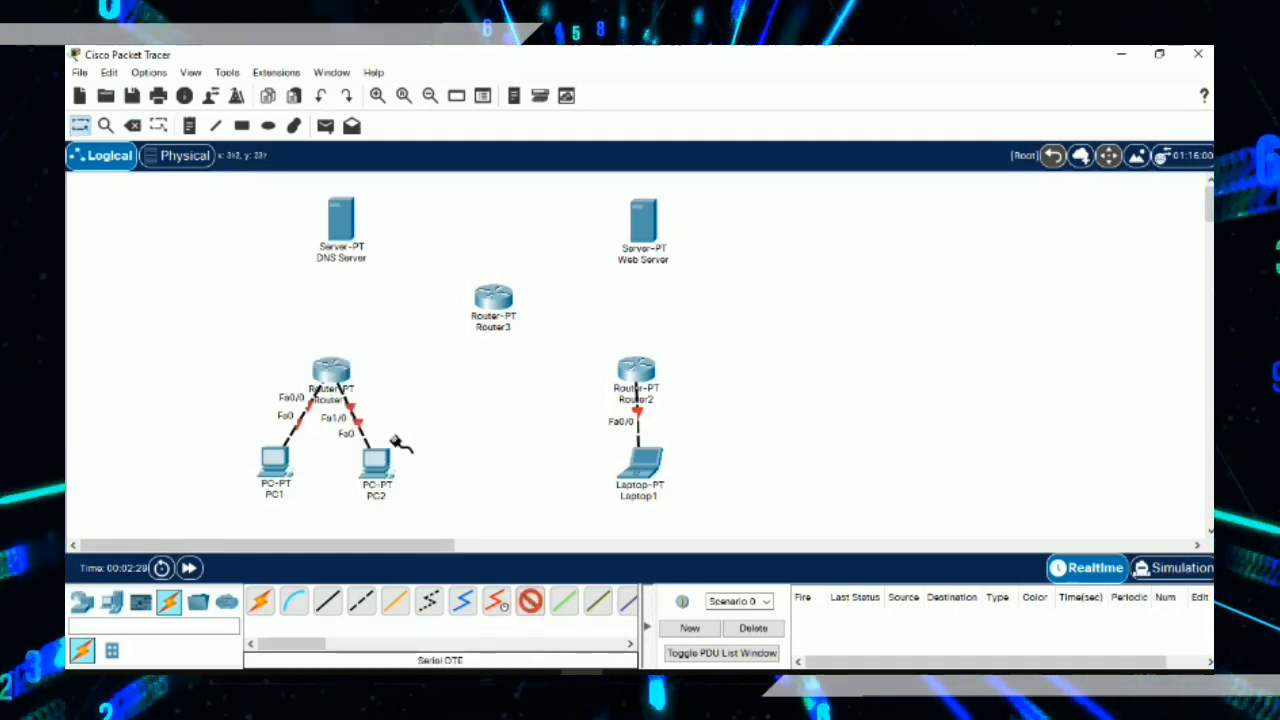
click(624, 371)
click(672, 451)
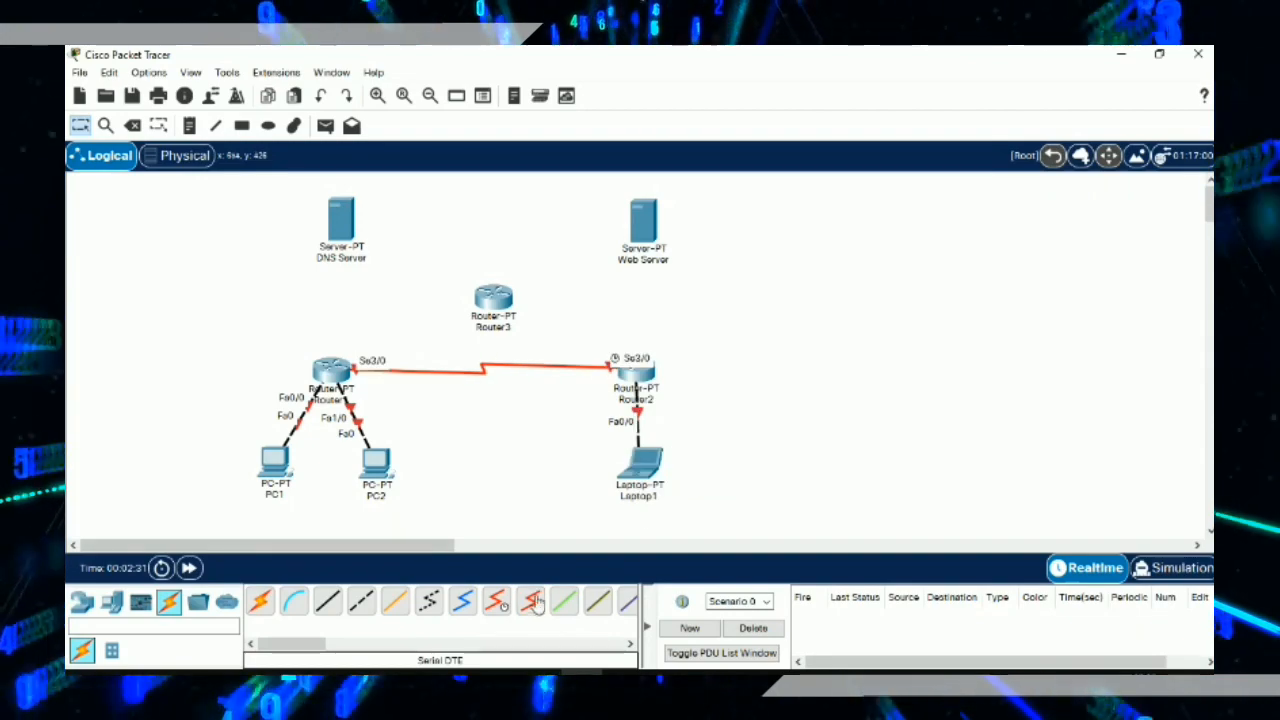
Step: Link Serial2/0 on Router2 to Serial2/0 on Router3 with a Serial DTE cable
click(531, 601)
click(638, 373)
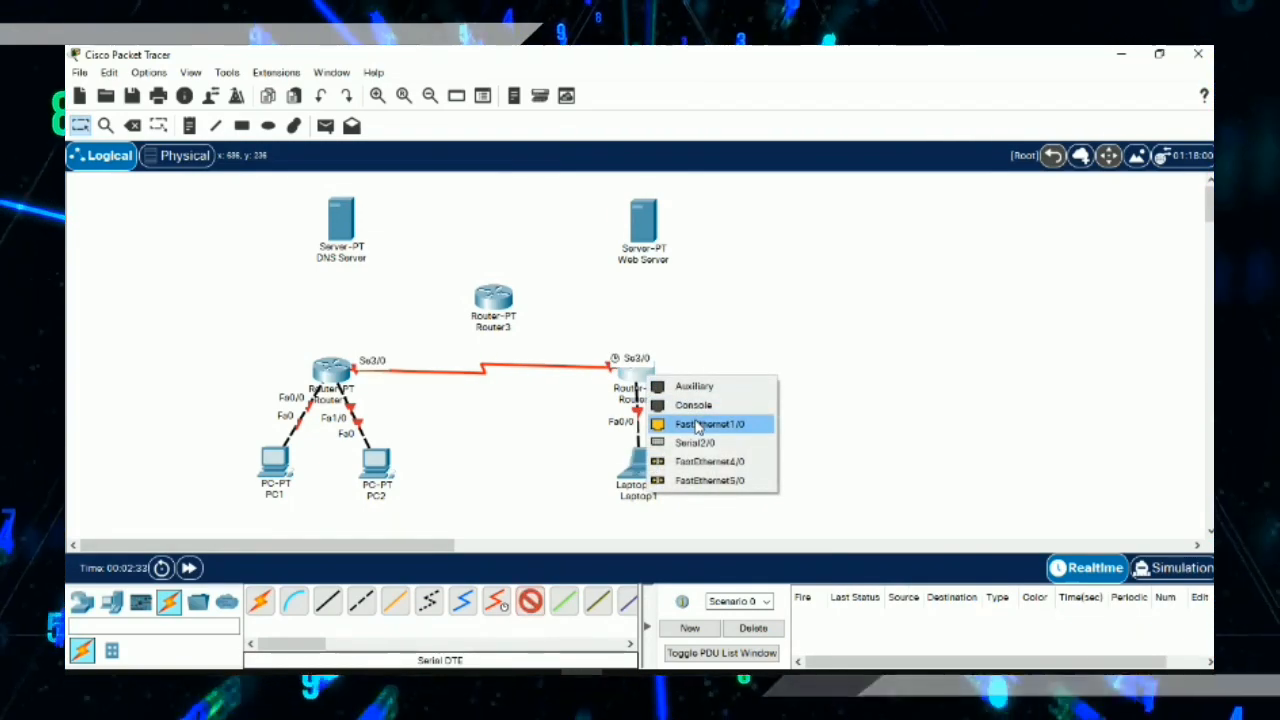
click(702, 461)
click(729, 386)
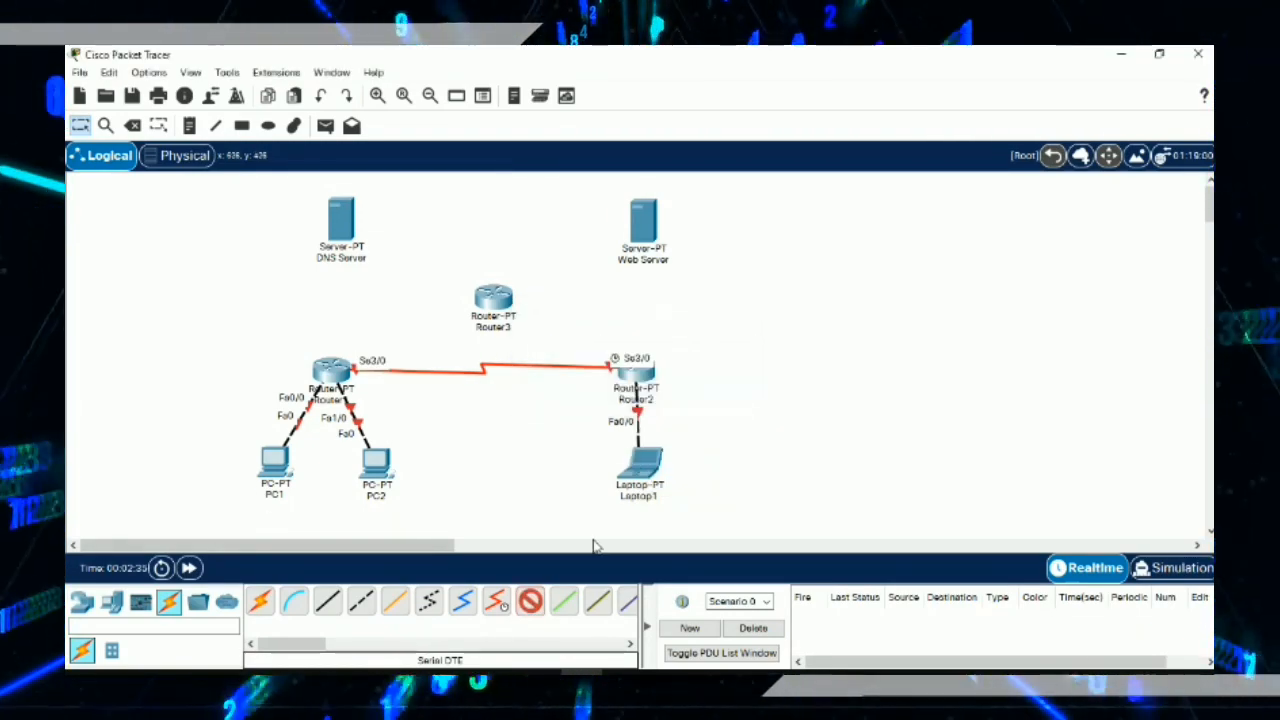
click(638, 378)
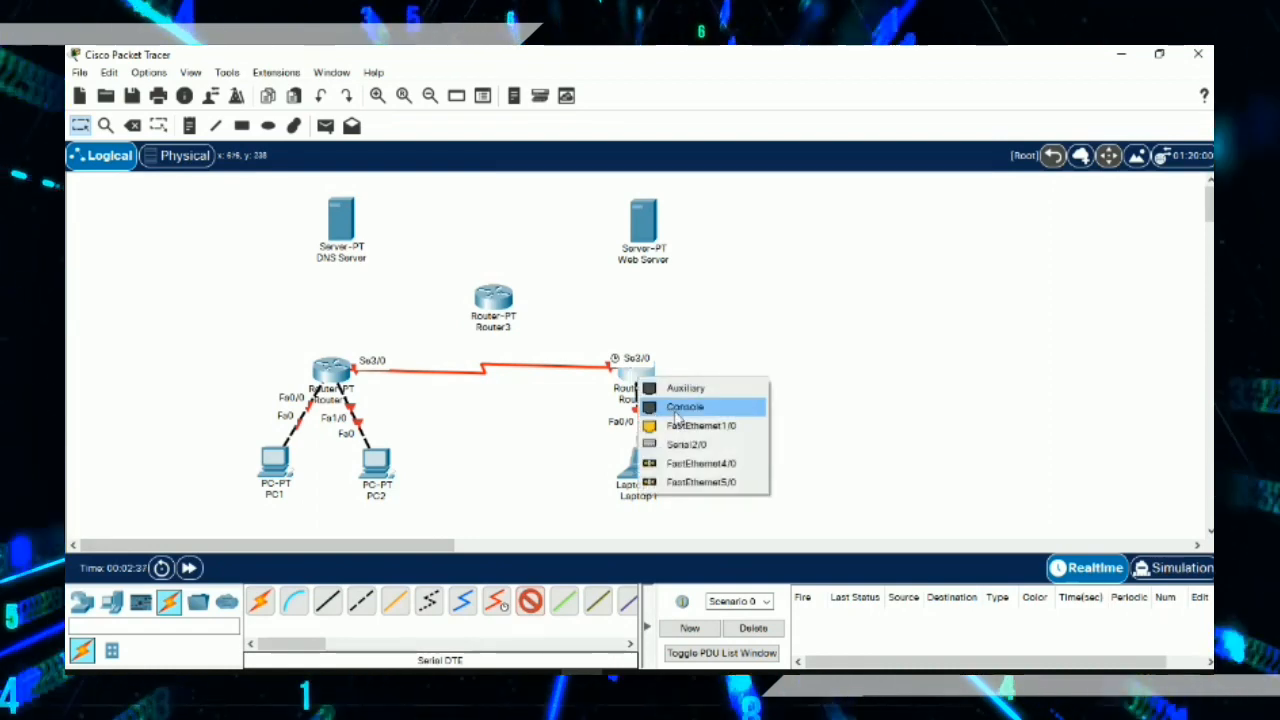
click(686, 444)
click(503, 297)
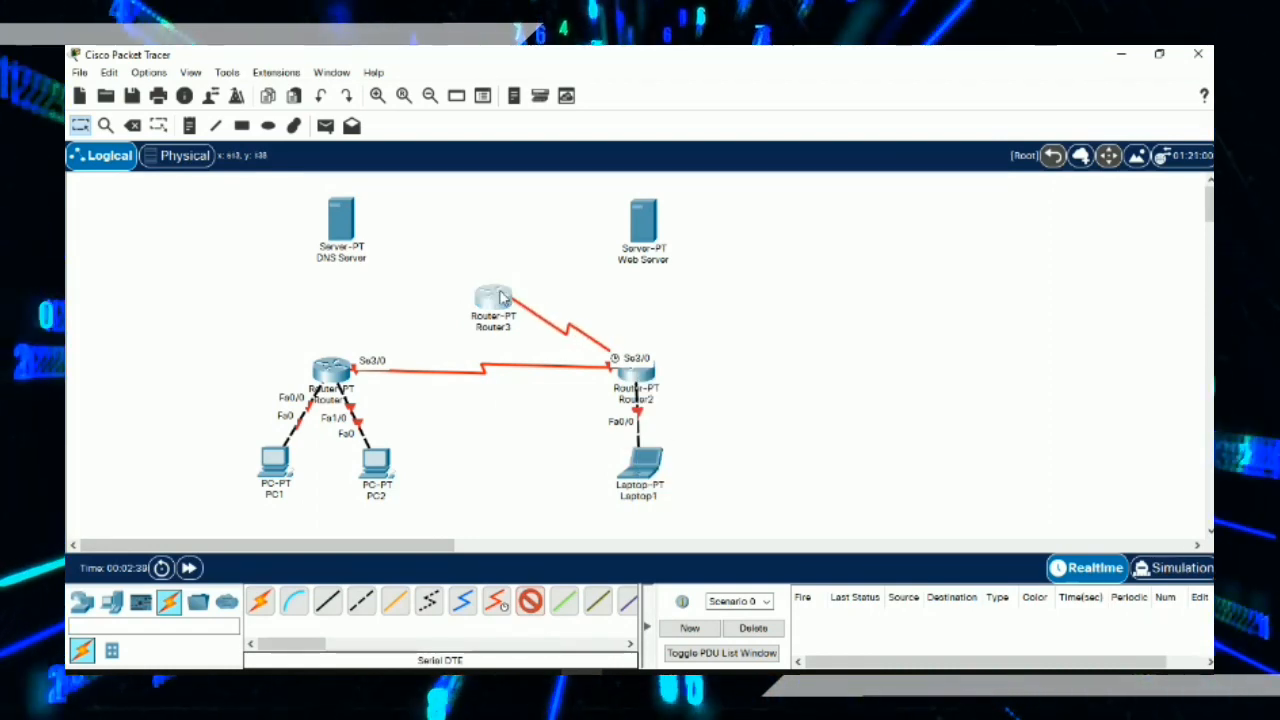
click(503, 297)
click(552, 376)
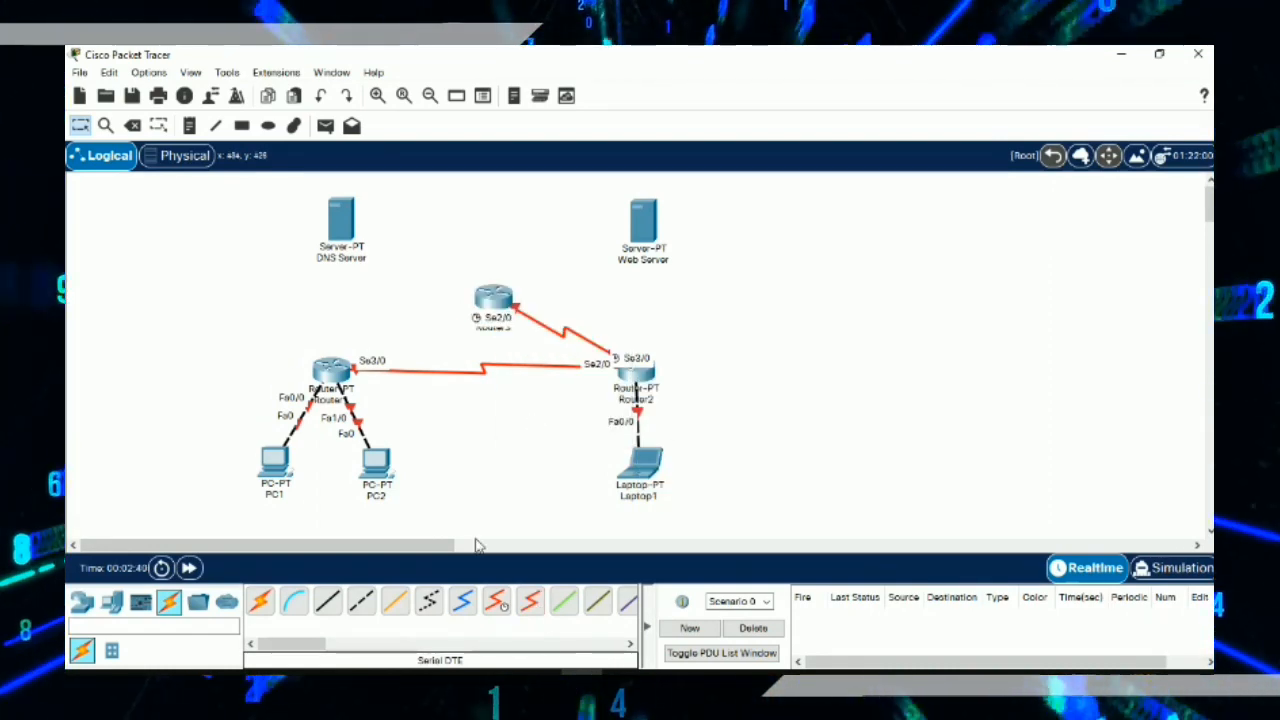
Step: Link Serial3/0 on Router3 to Serial2/0 on Router1 with a Serial DTE cable
click(527, 598)
click(495, 298)
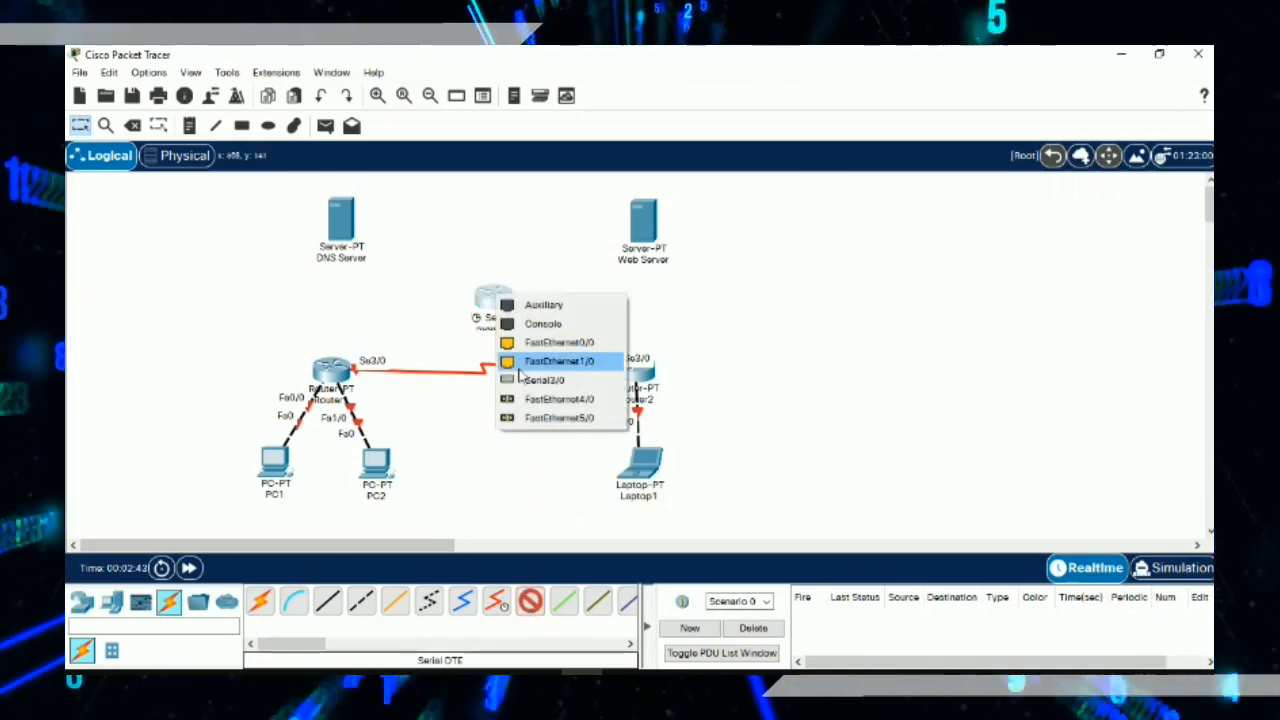
click(530, 374)
click(333, 368)
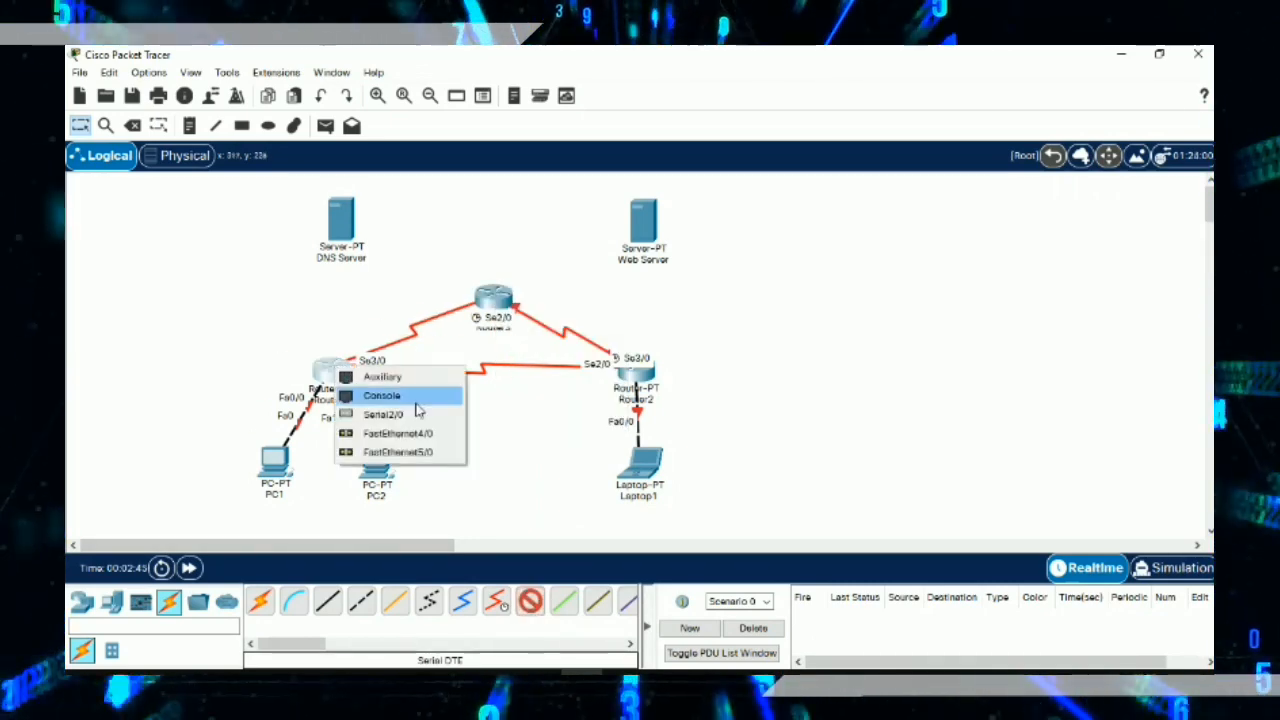
click(417, 413)
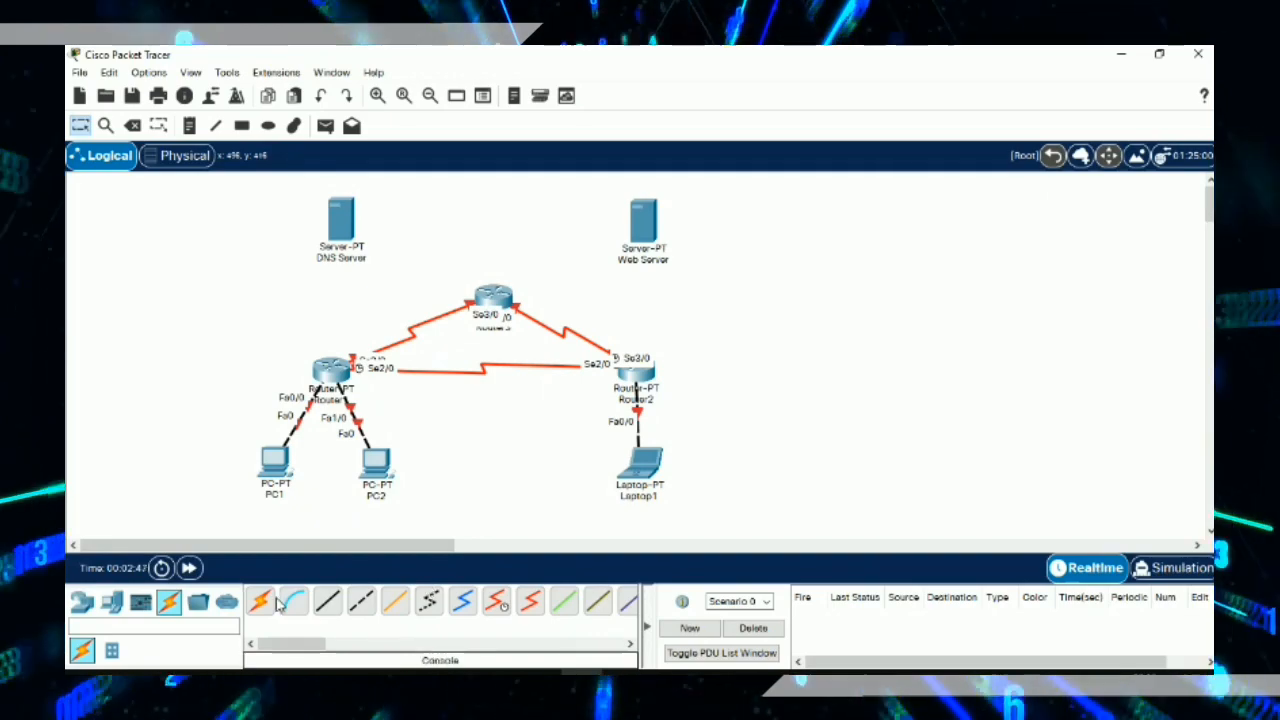
Step: Connect the DNS Server and Web Server to Router3 using the automatic connection type, and nudge Router1 and Router2 slightly to tidy the layout
click(350, 219)
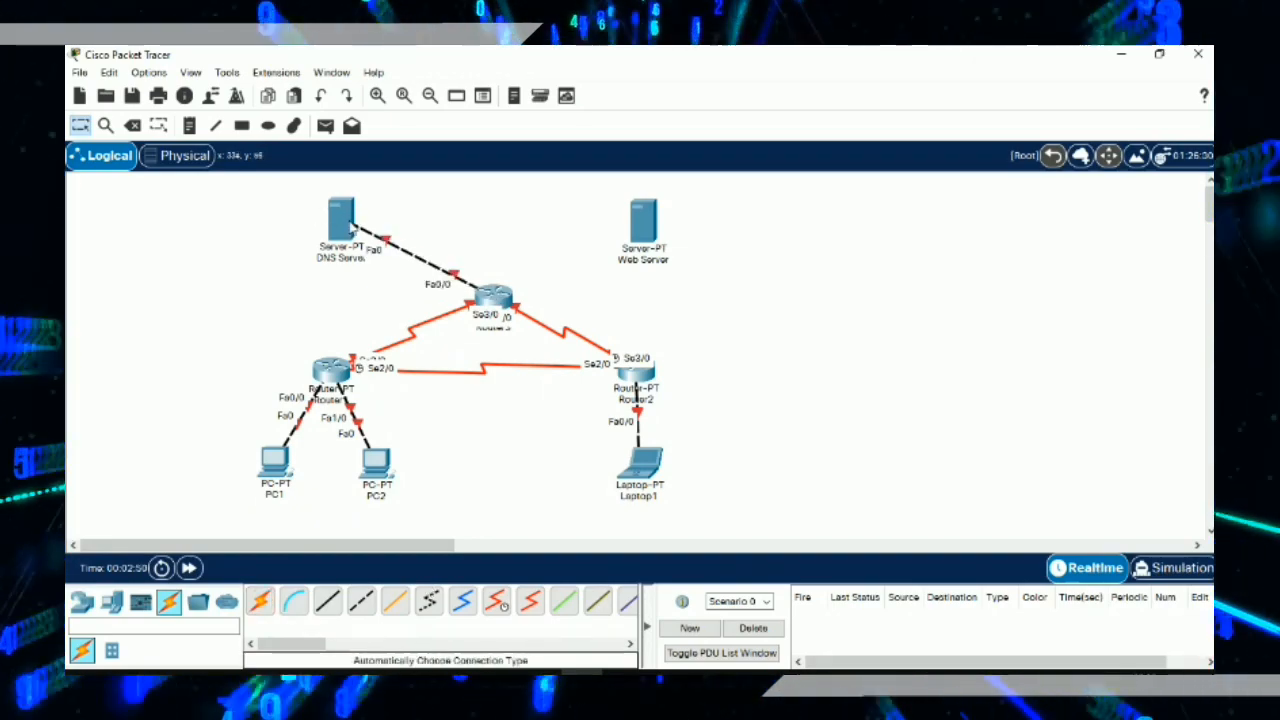
click(259, 600)
click(502, 292)
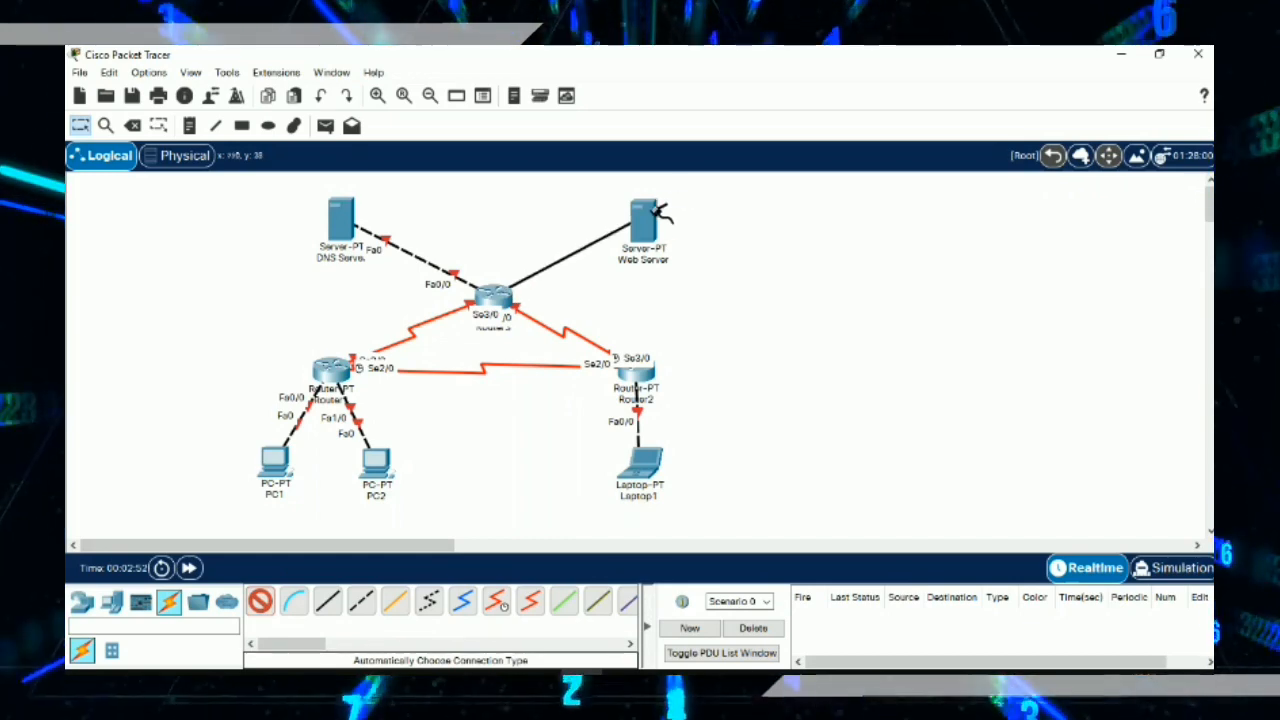
click(643, 224)
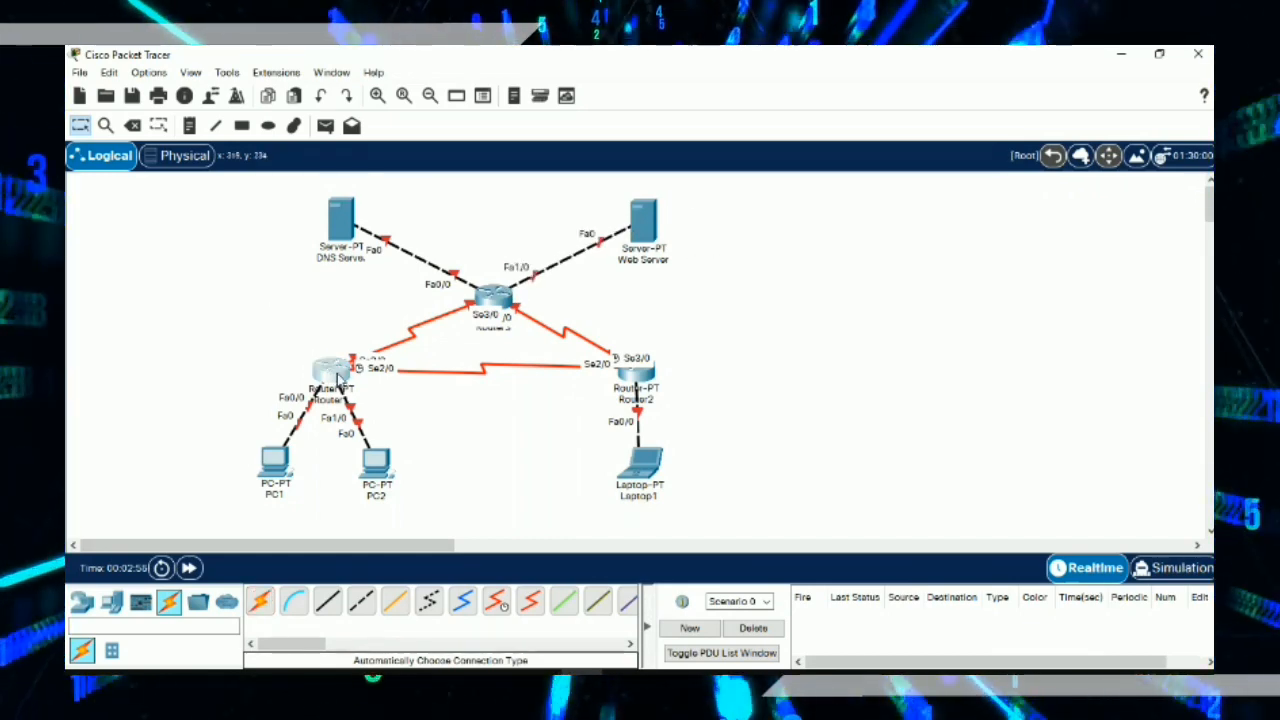
drag(340, 378, 350, 377)
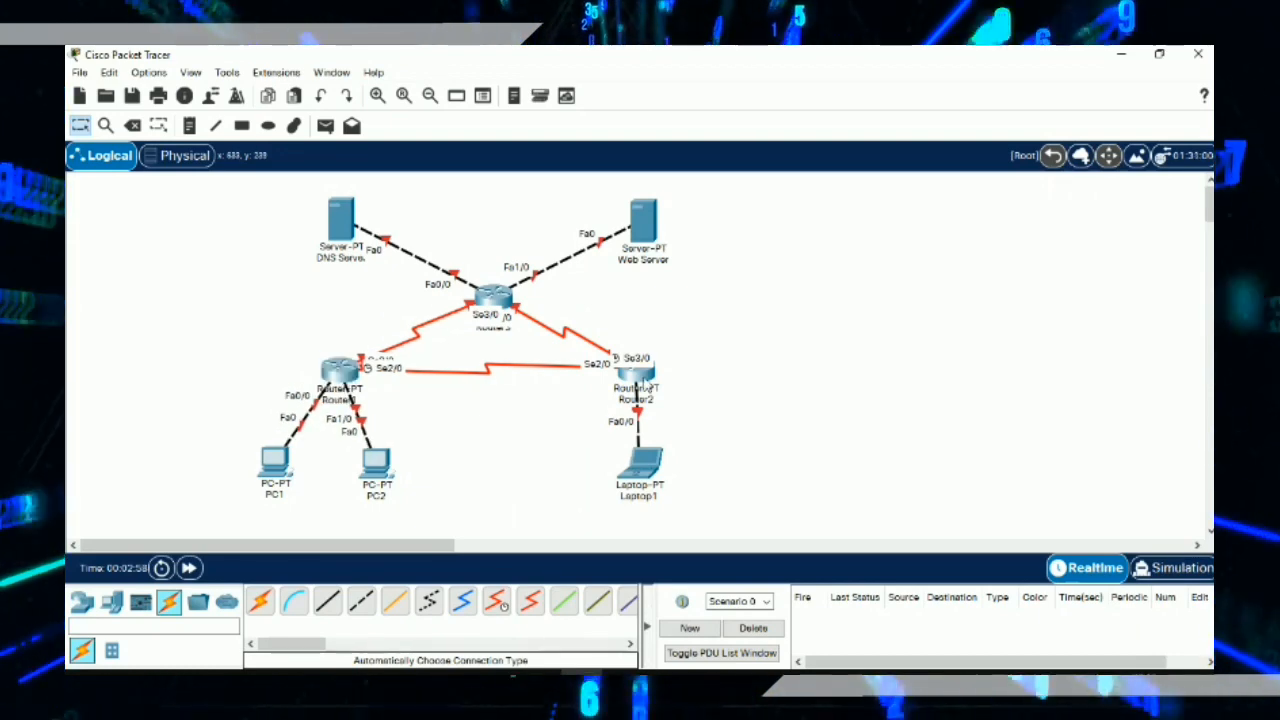
drag(645, 378, 645, 373)
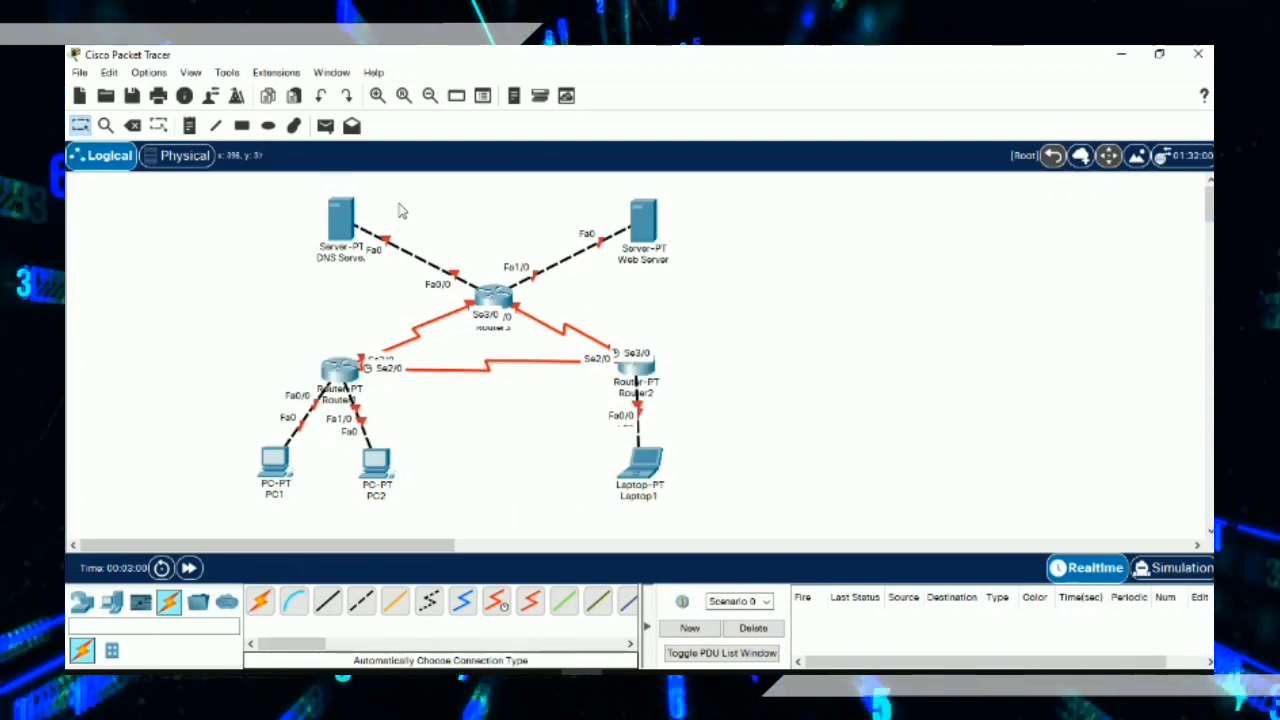
Step: In the DNS Server's IP configuration, set the static IPv4 address to 33.33.33.1 and the subnet mask to 255.255.255.0
click(345, 215)
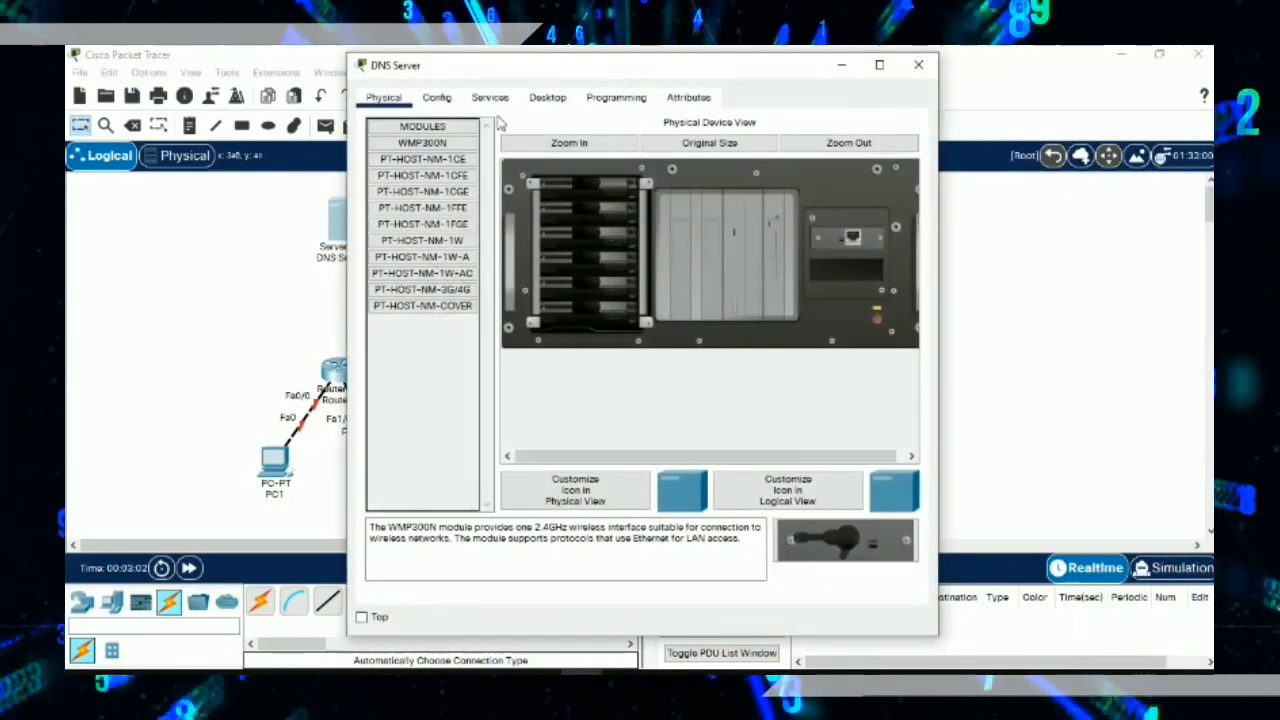
click(562, 99)
click(437, 182)
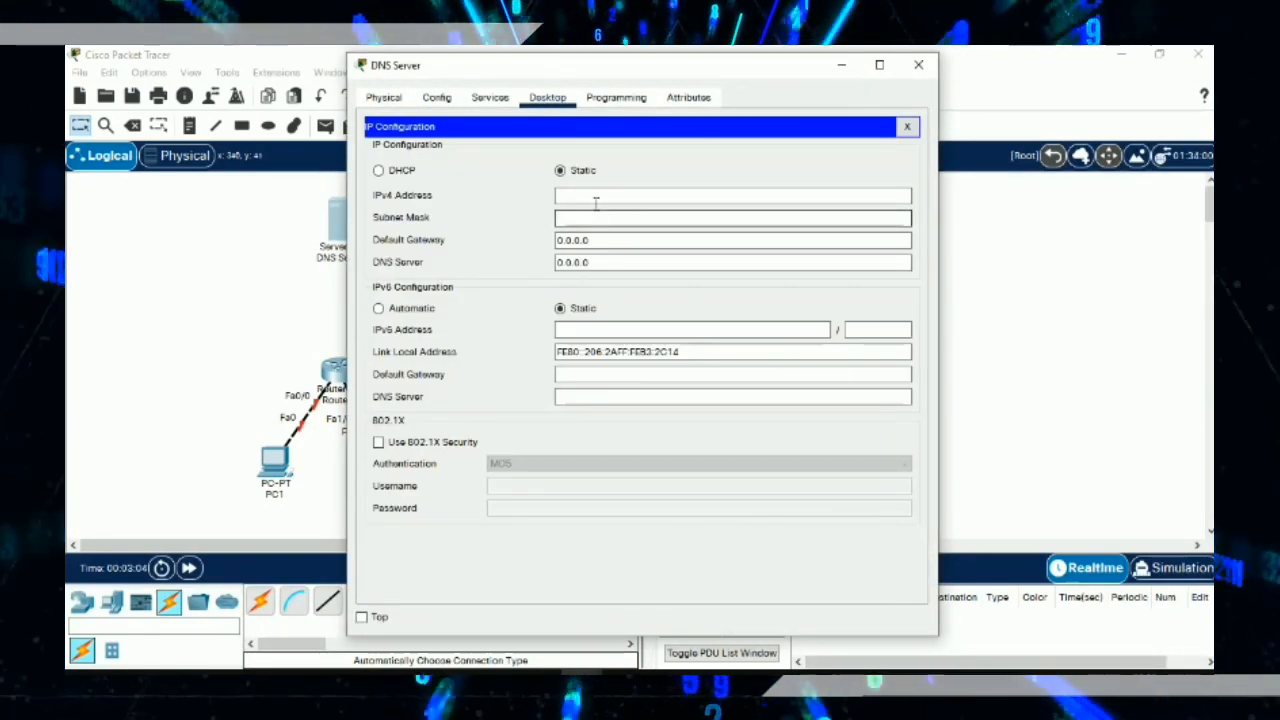
click(596, 197)
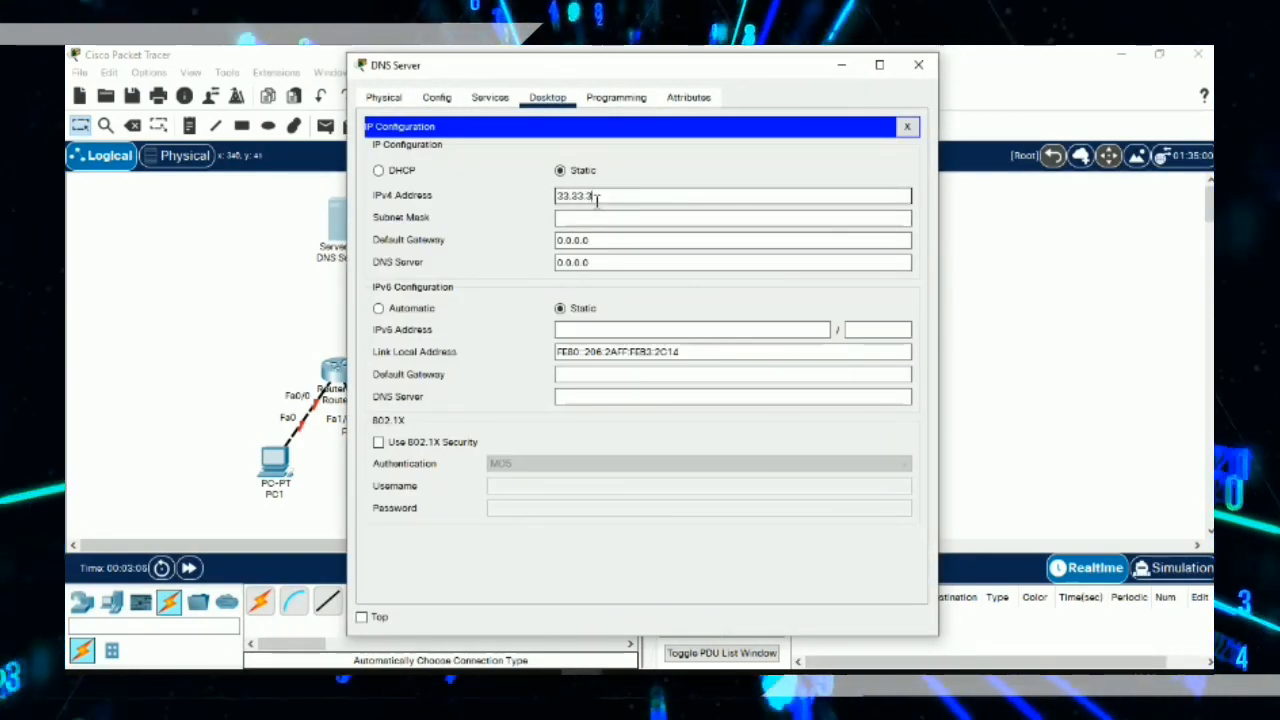
key(Tab)
text(255)
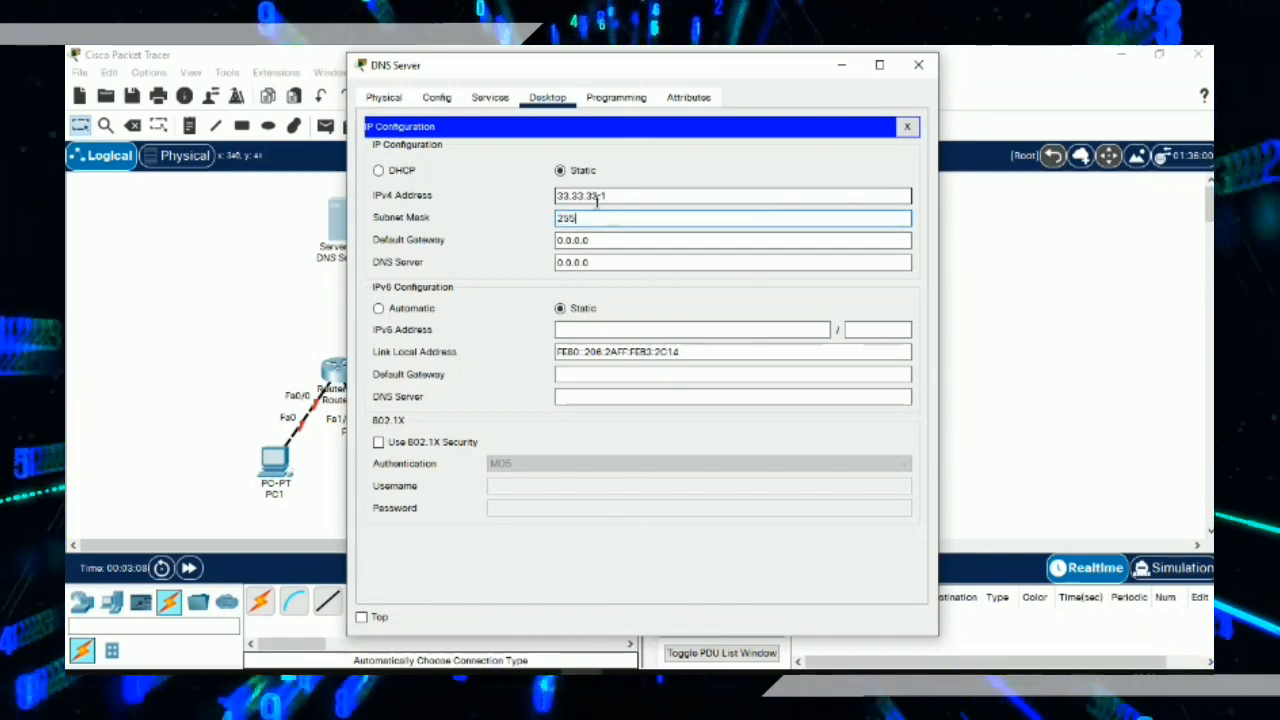
text(.255)
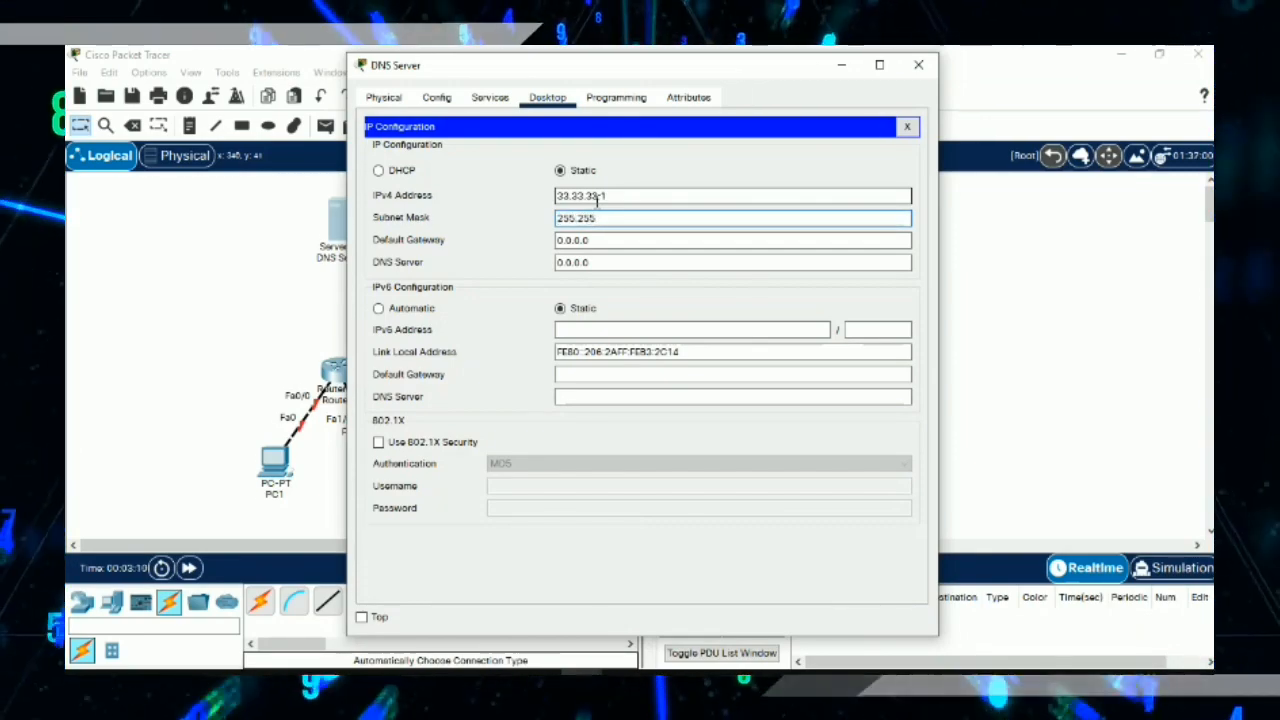
text(.255.0)
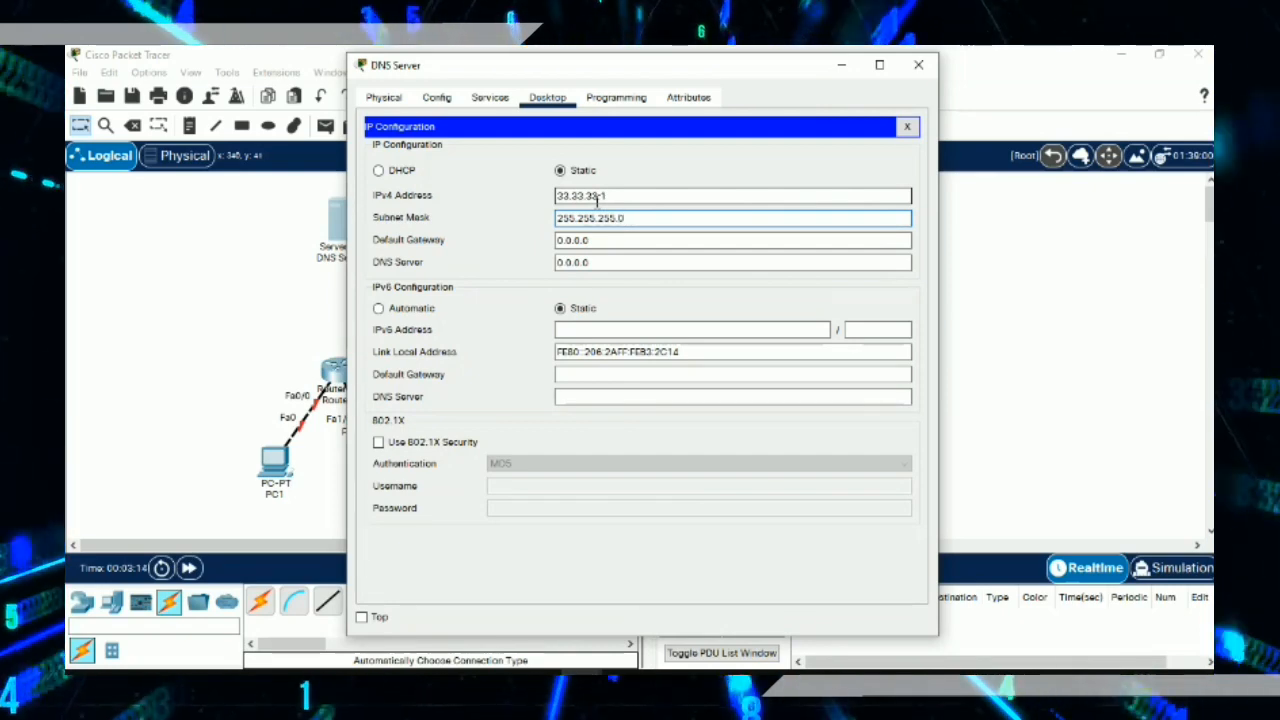
drag(619, 217, 557, 217)
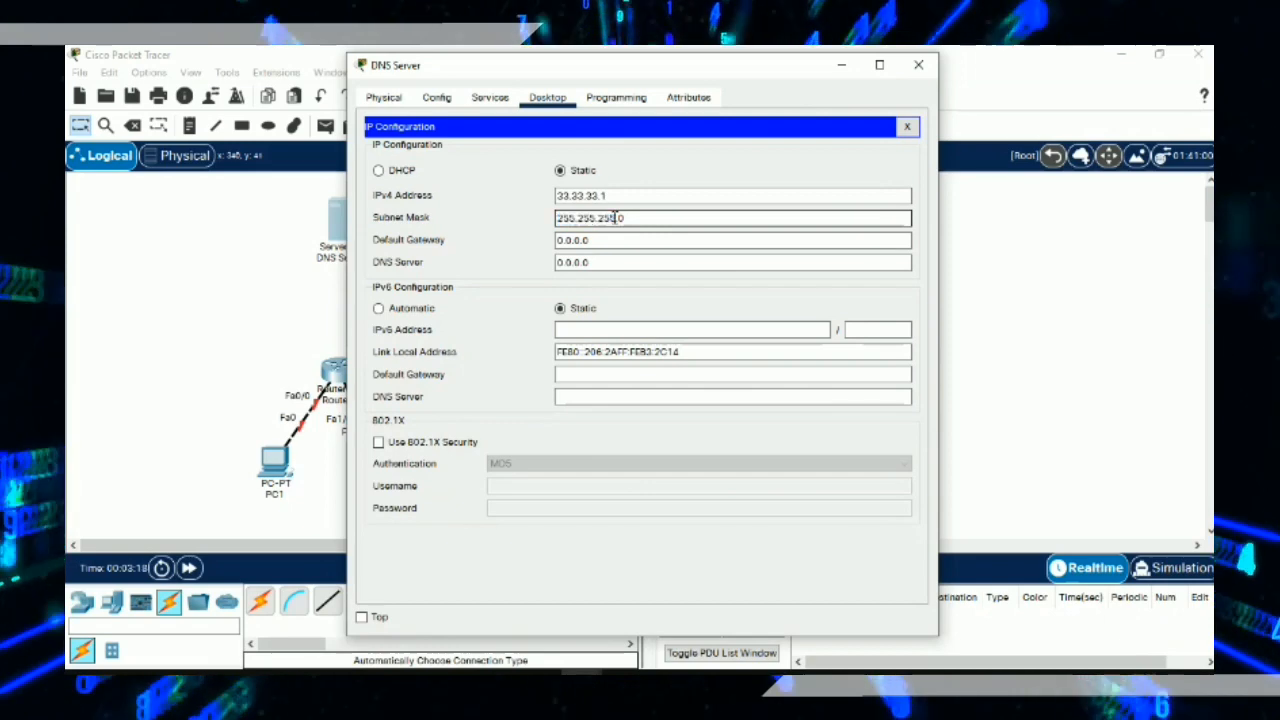
drag(620, 217, 556, 218)
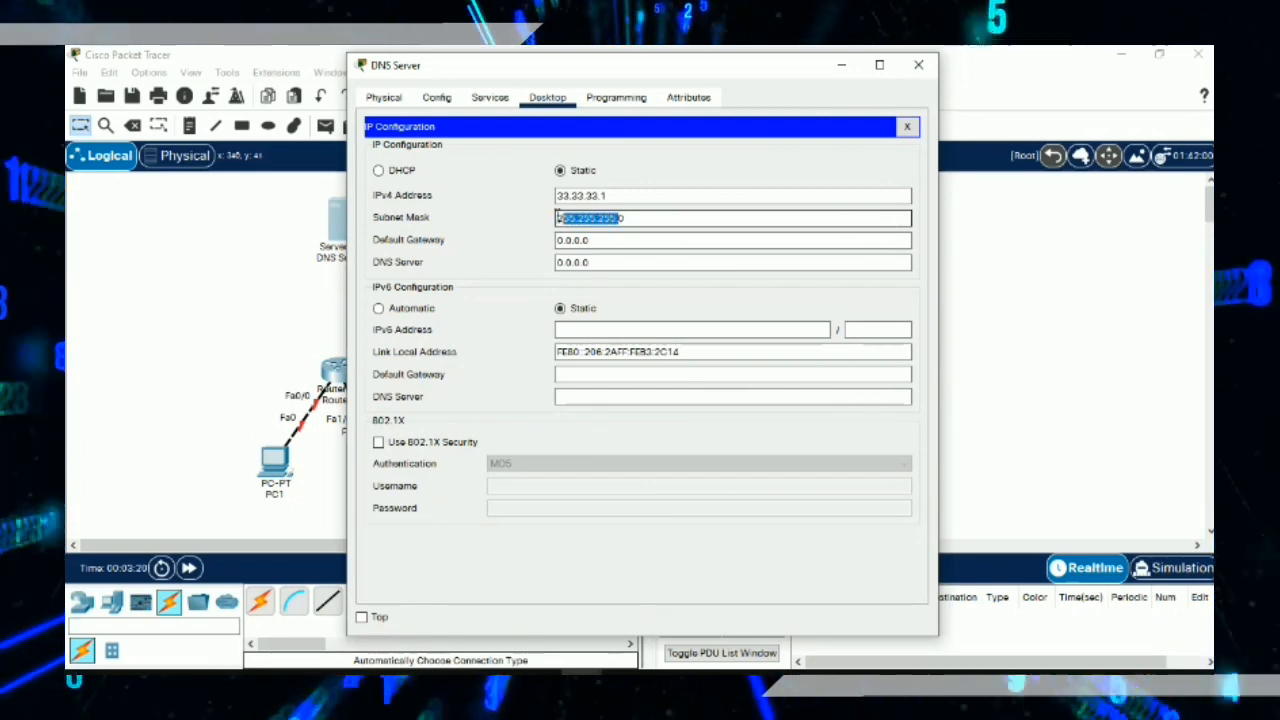
Step: Set the DNS Server's default gateway to 33.33.33.3 and close its configuration window
click(602, 241)
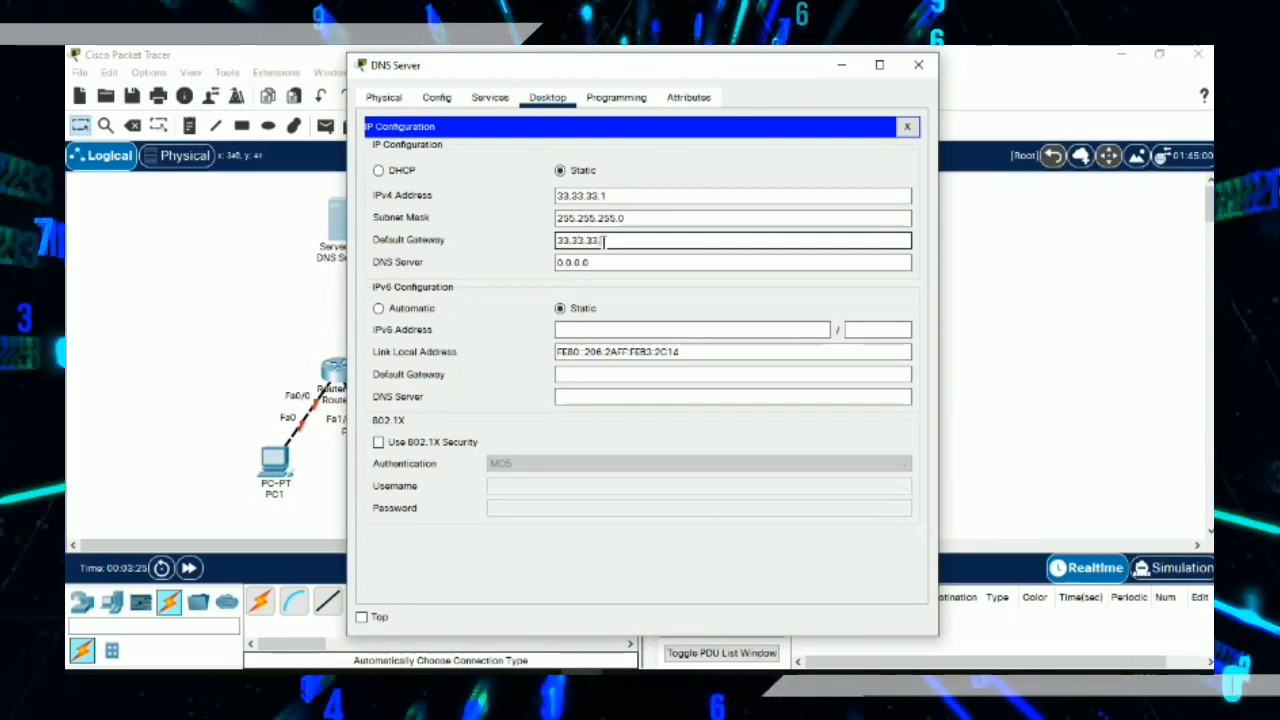
text(3)
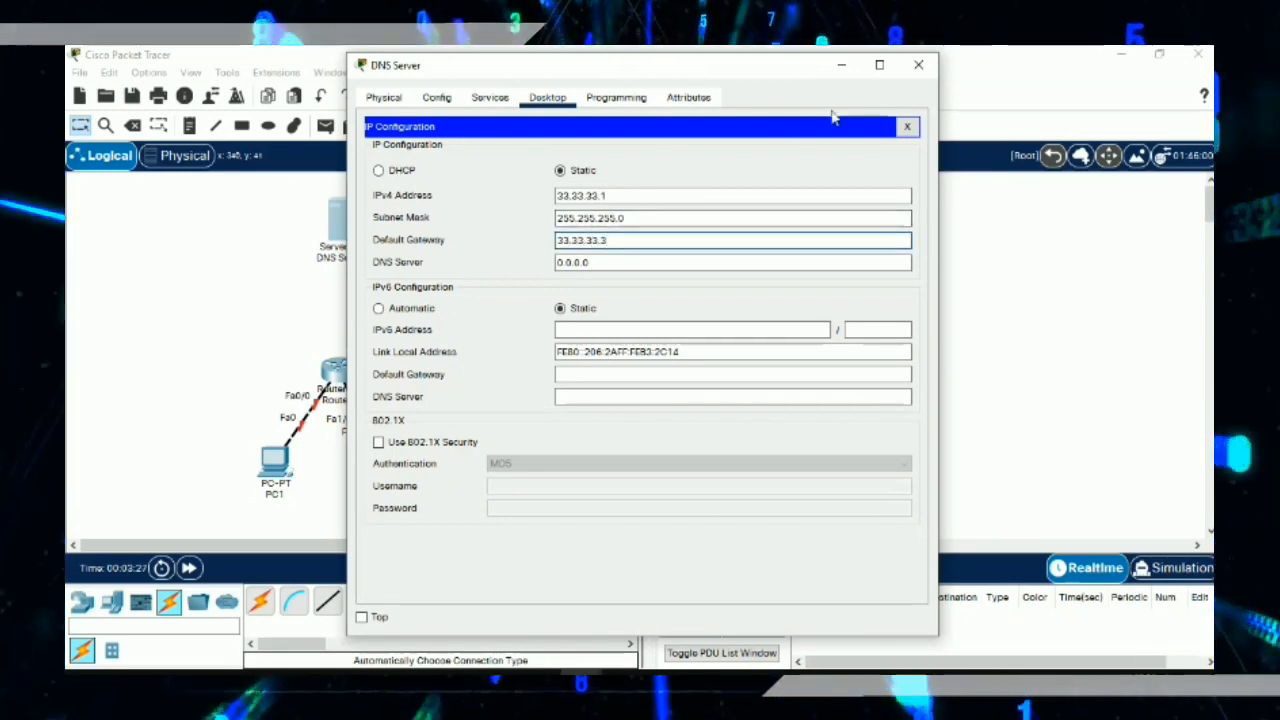
click(918, 64)
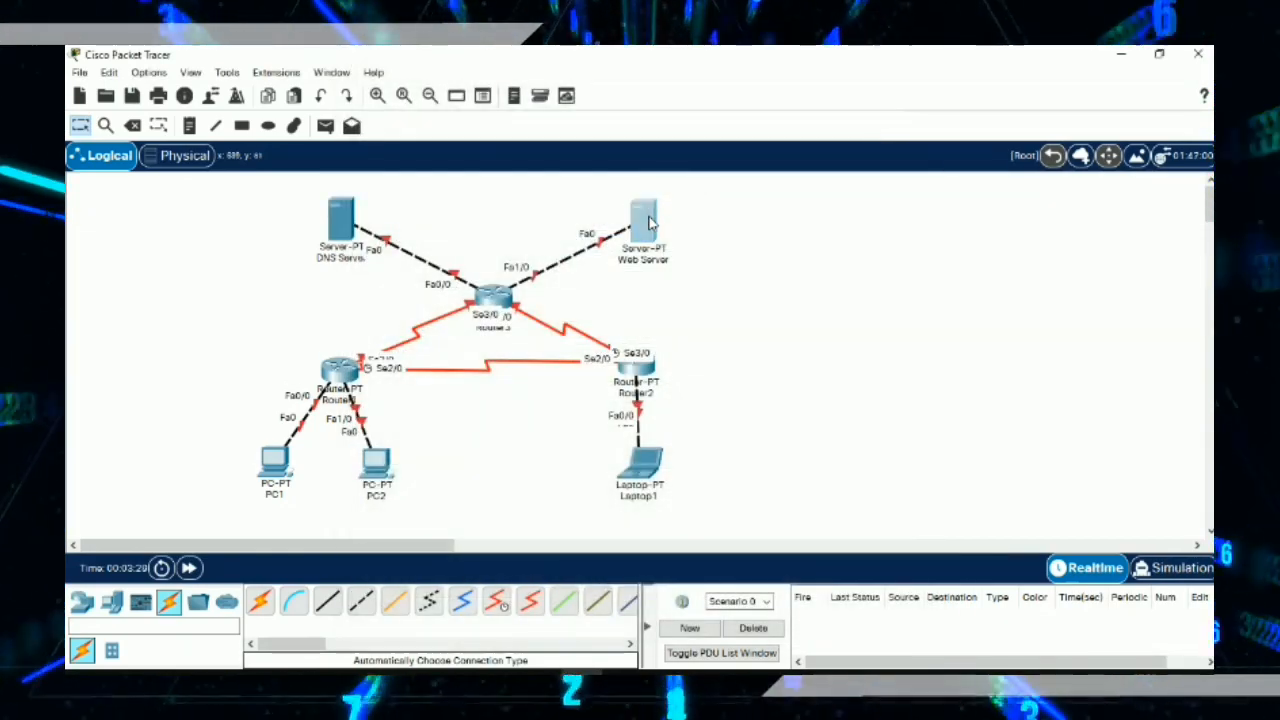
Step: In the Web Server's IP configuration, set the static IPv4 address to 43.43.43.1 and the subnet mask to 255.255.255.0
click(646, 222)
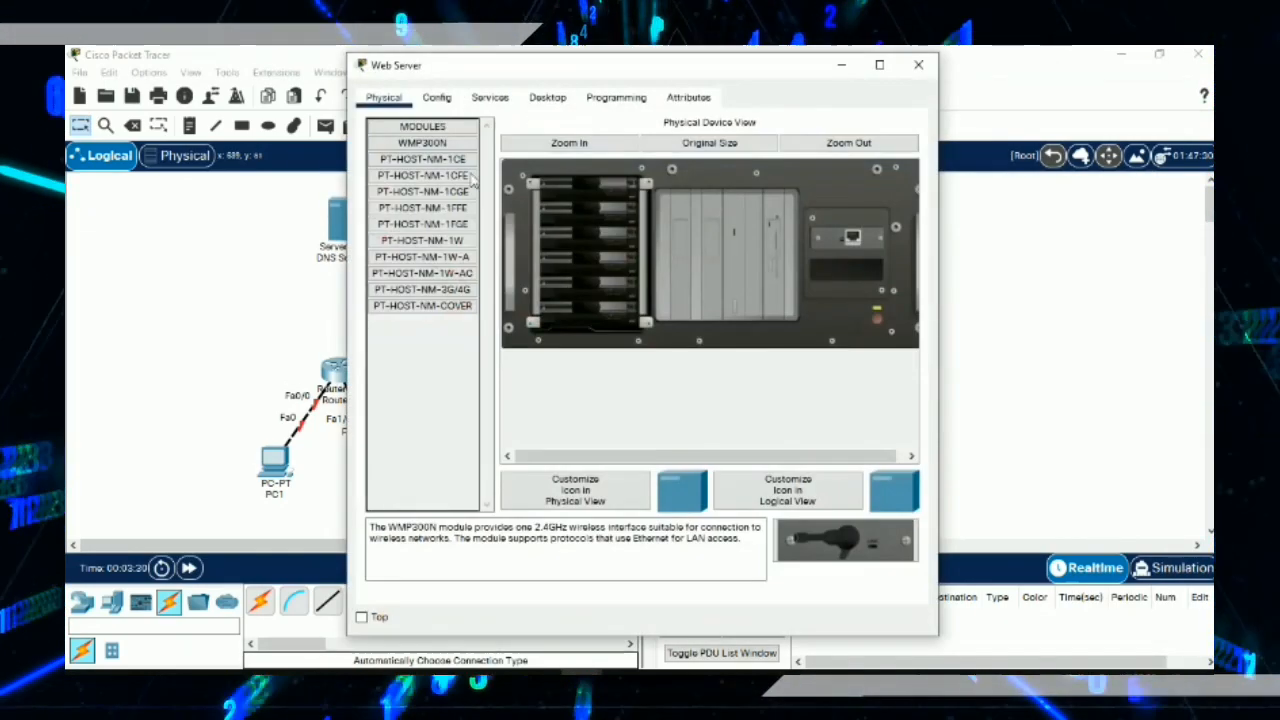
click(570, 98)
click(441, 163)
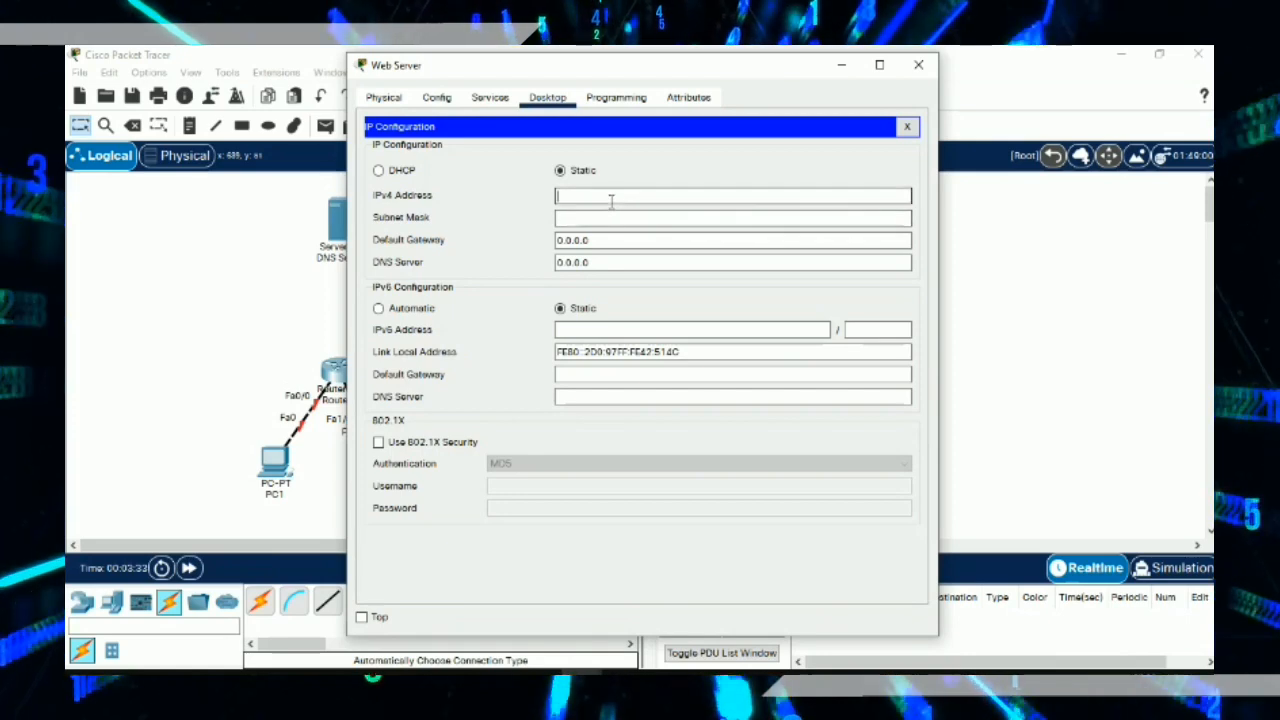
text(43.43.43.1)
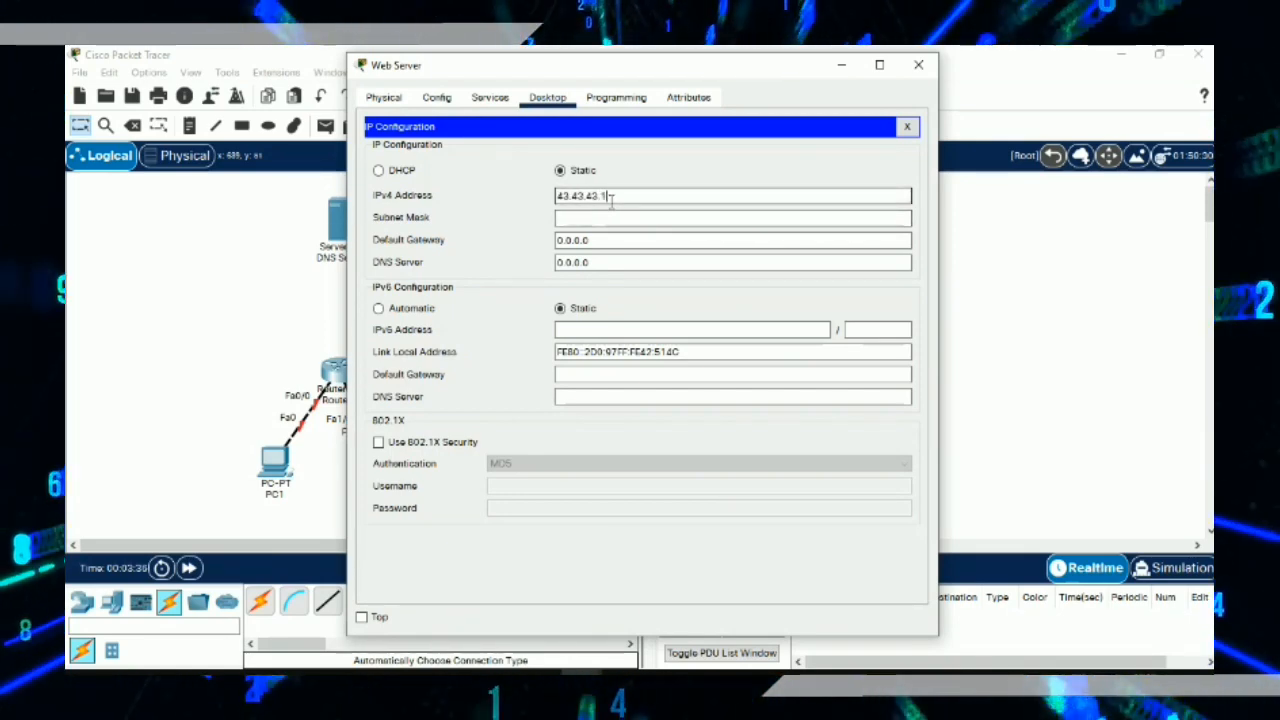
key(Tab)
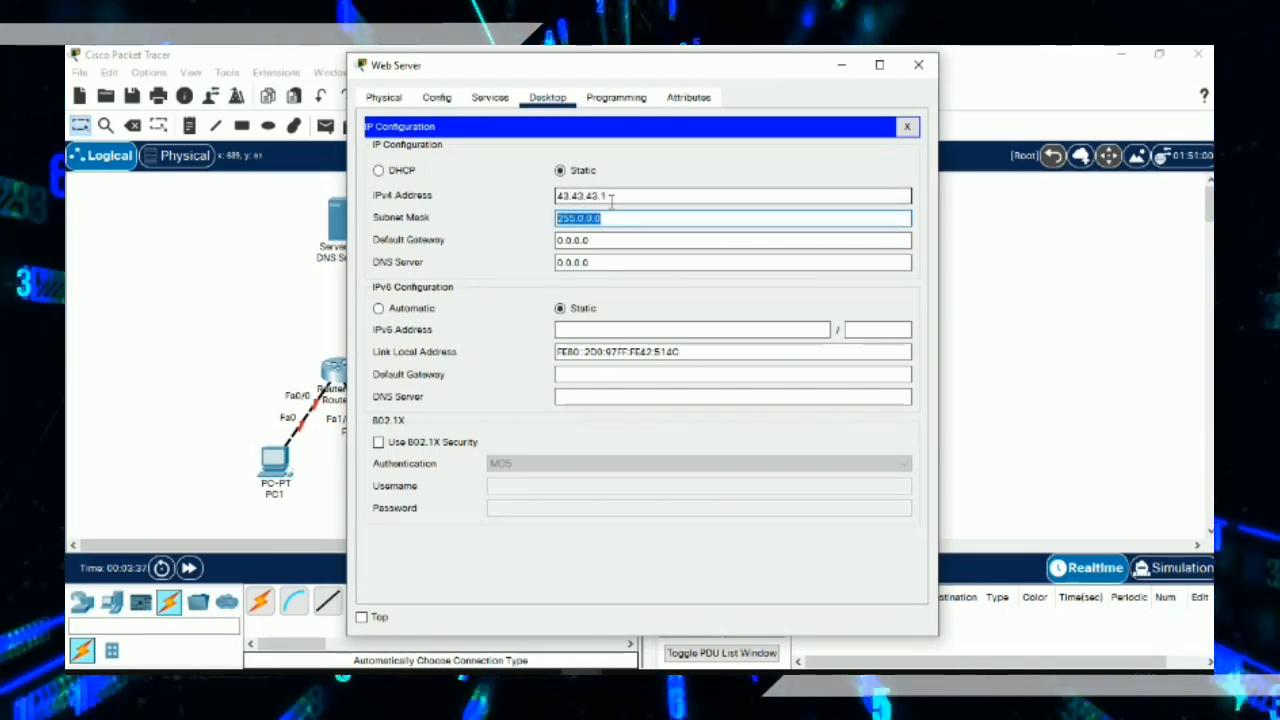
key(Tab)
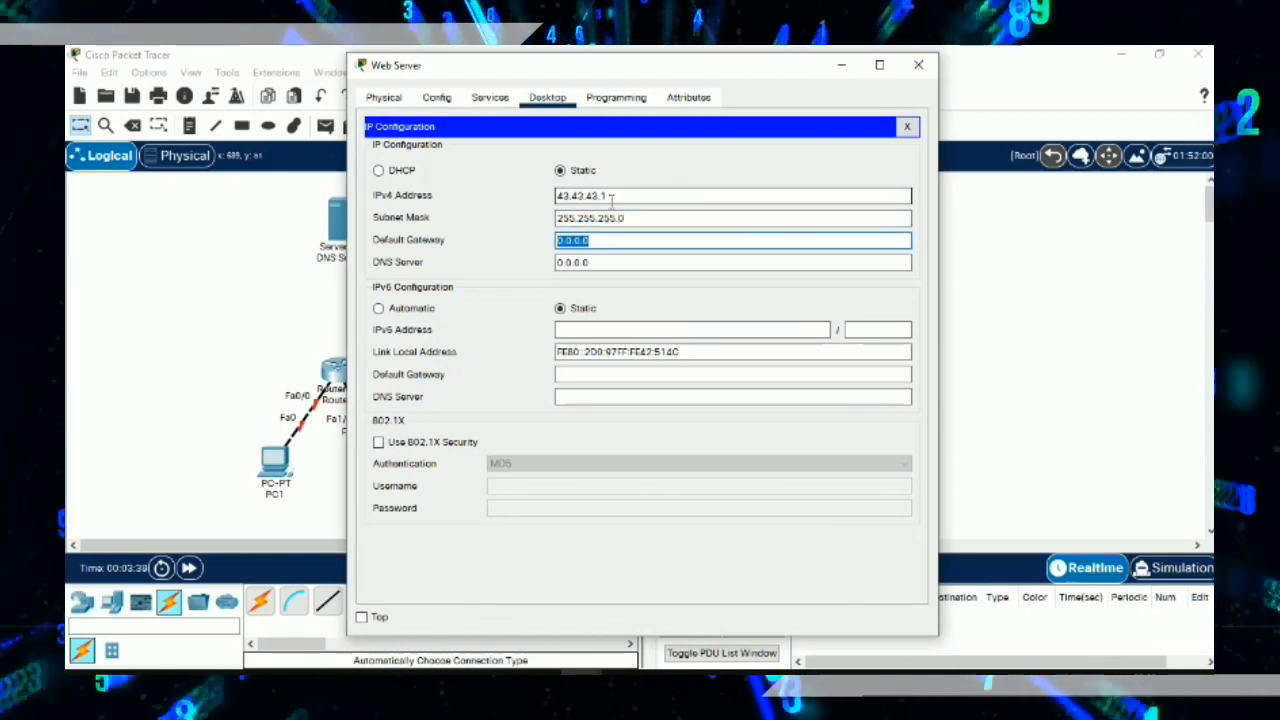
Step: Set the Web Server's default gateway to 43.43.43.3 and close its configuration window
text(43.43.43.3)
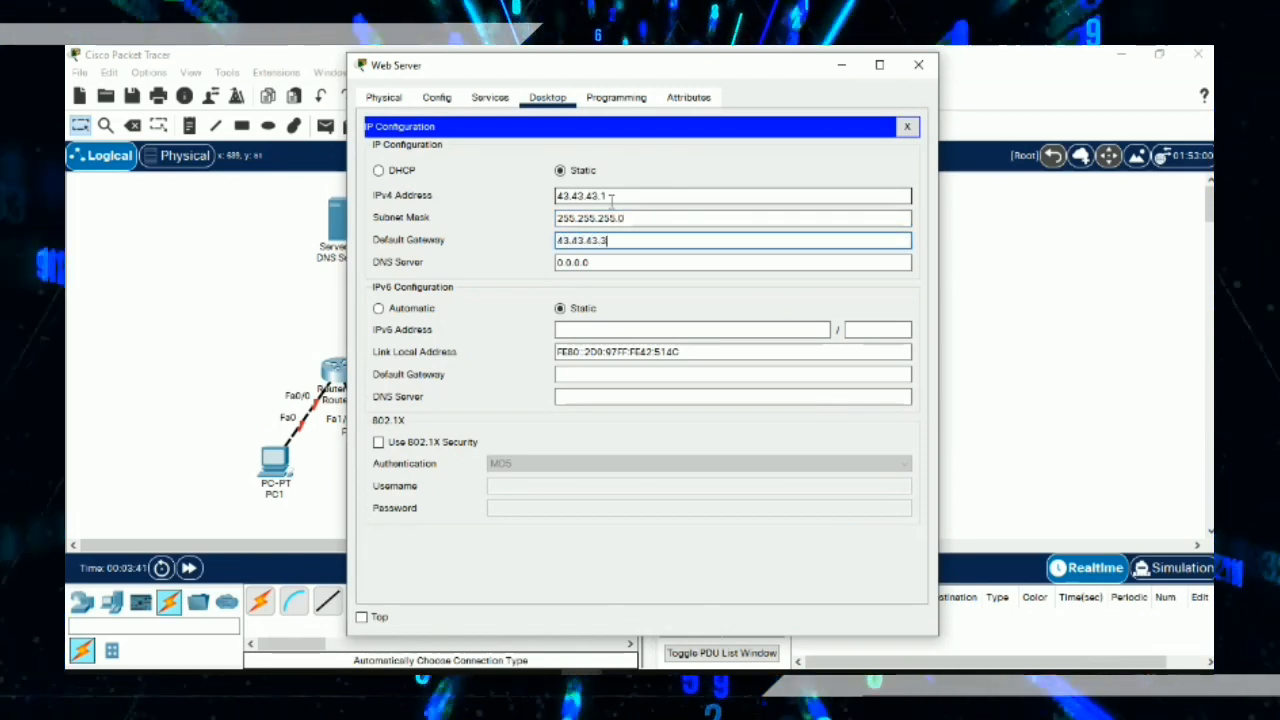
click(918, 67)
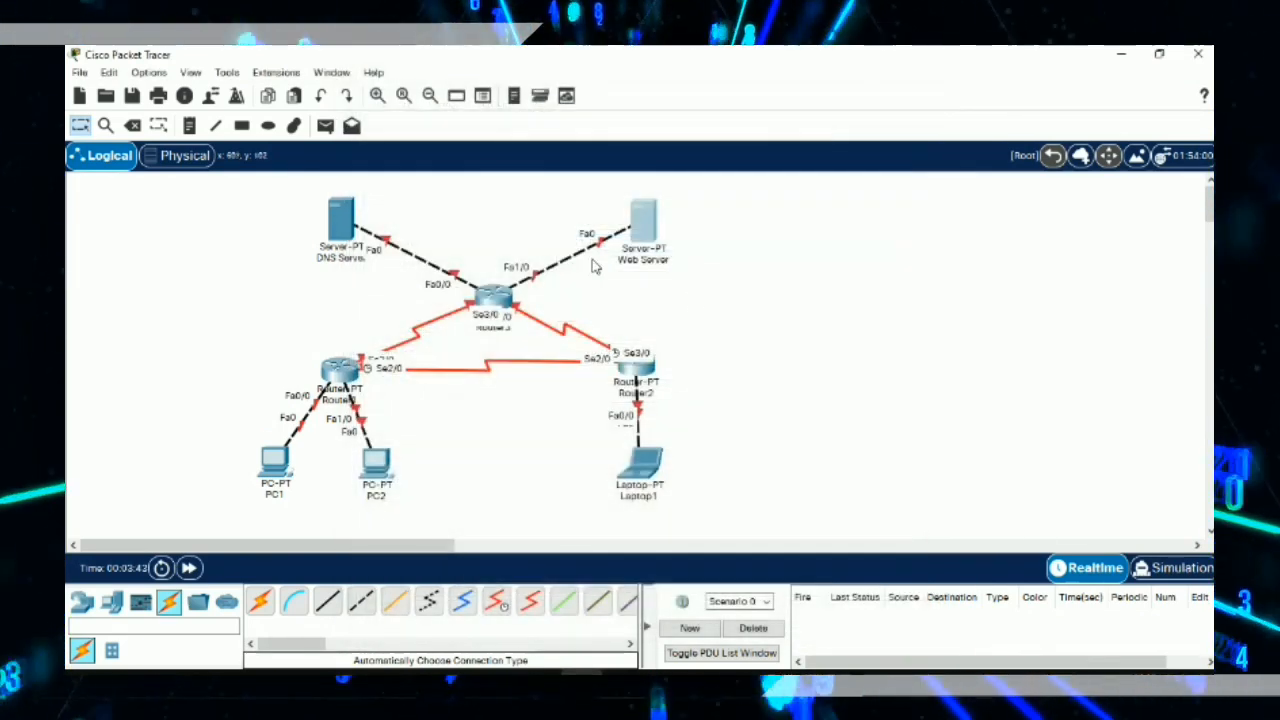
click(275, 462)
click(918, 63)
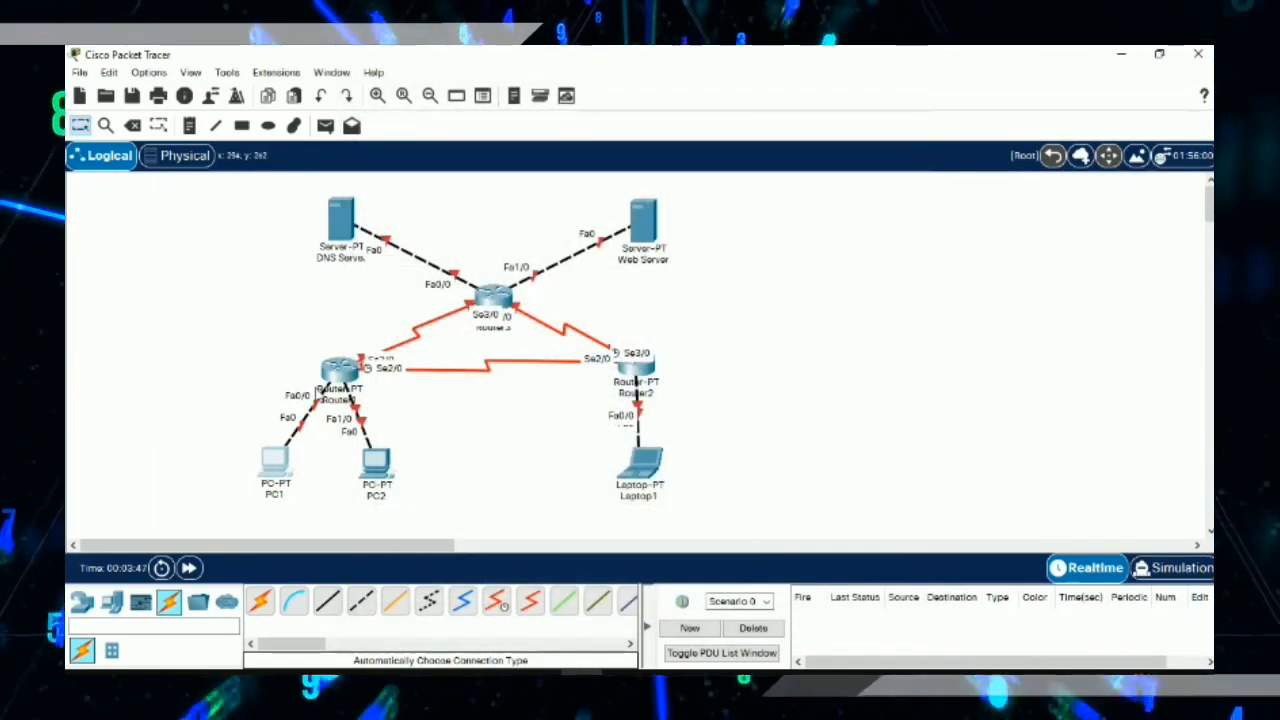
Step: Configure Router1's FastEthernet0/0 with IPv4 address 192.168.1.62 and subnet mask 255.255.255.192, and turn the port on
click(333, 374)
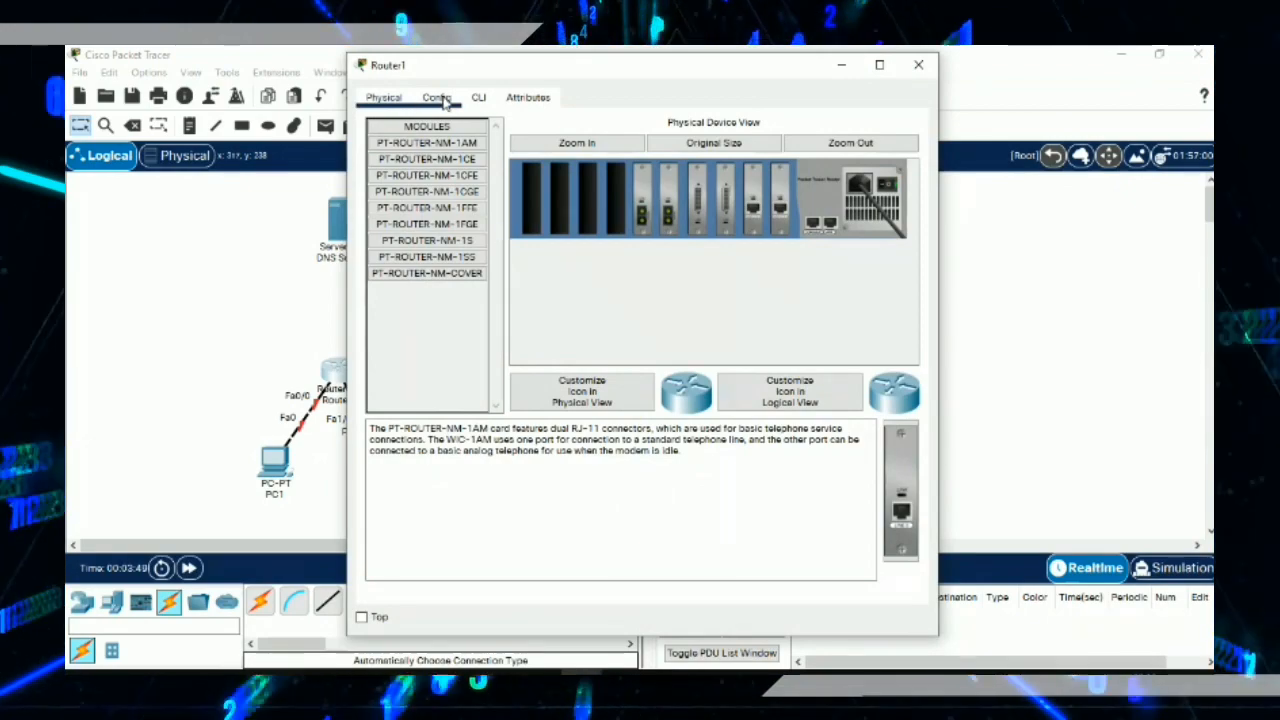
click(437, 99)
click(417, 241)
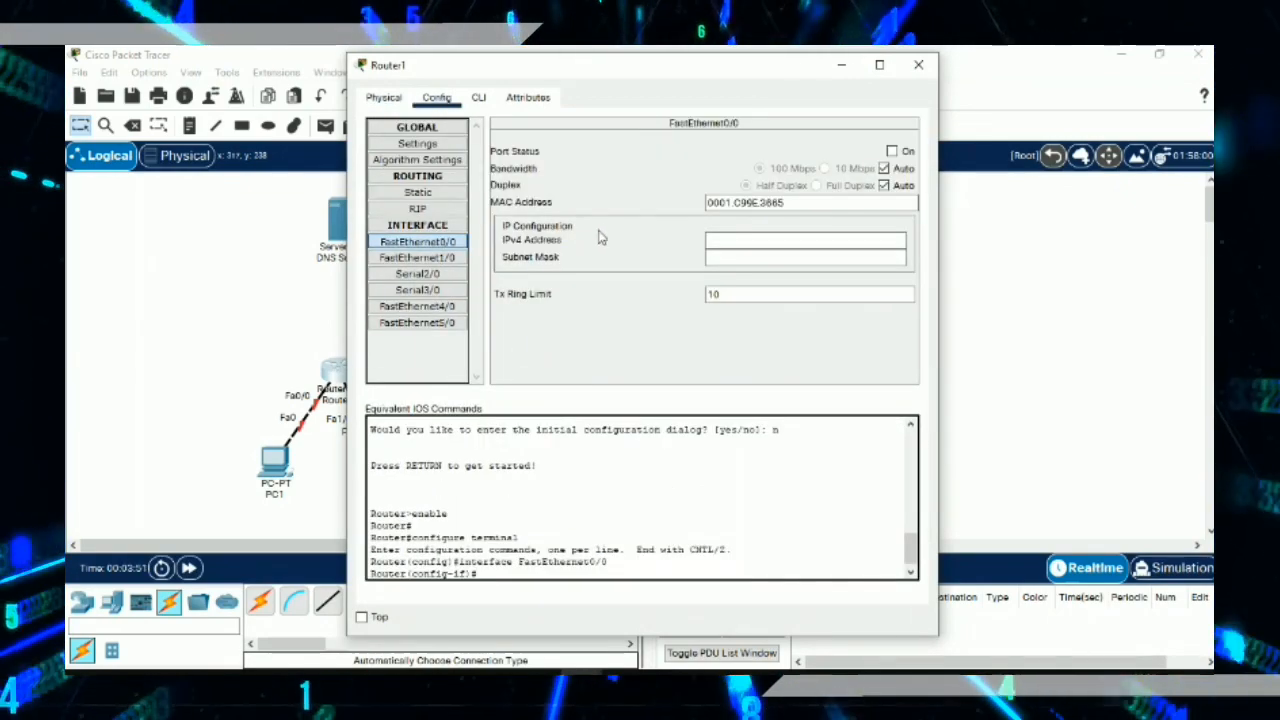
click(743, 237)
text(192.168.1.62)
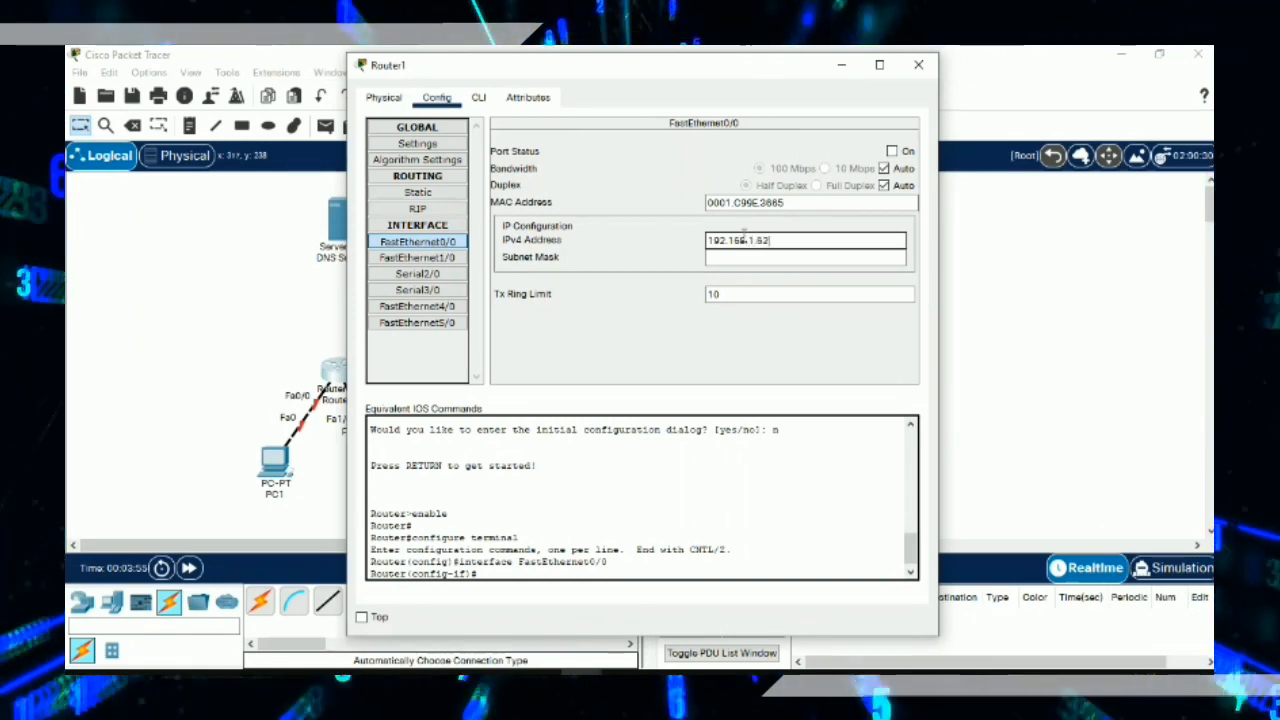
key(Tab)
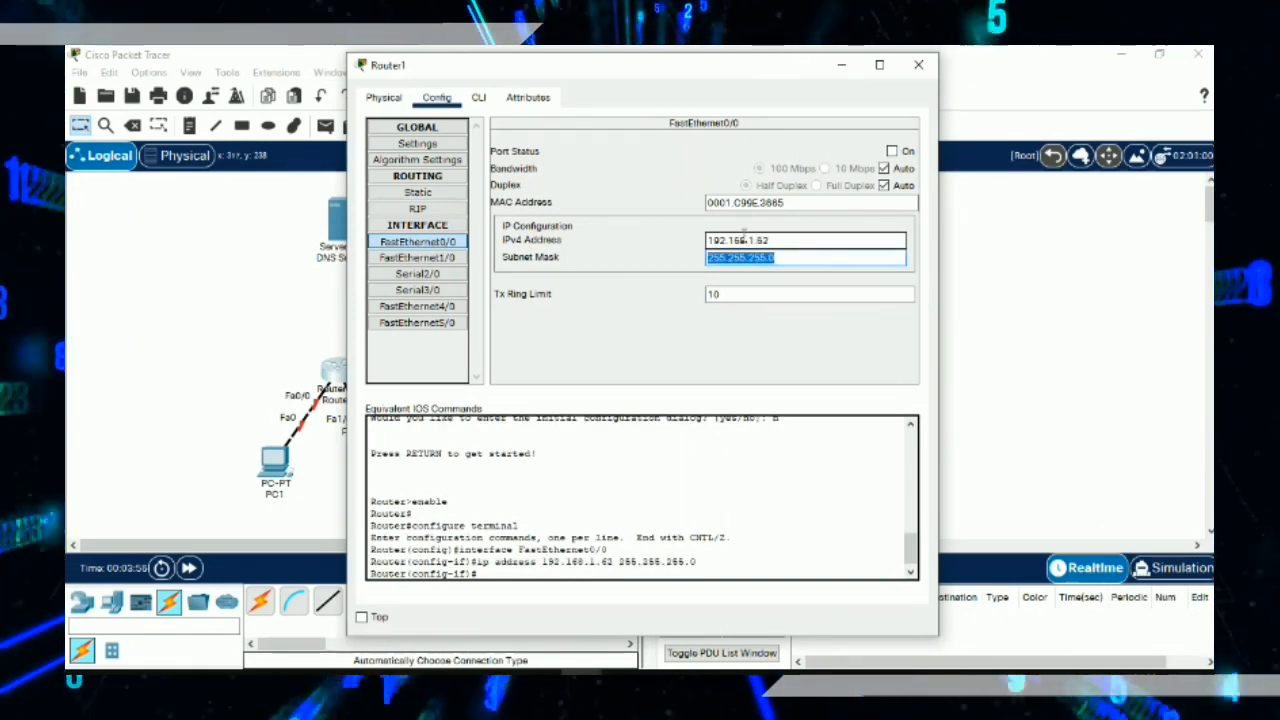
key(Right)
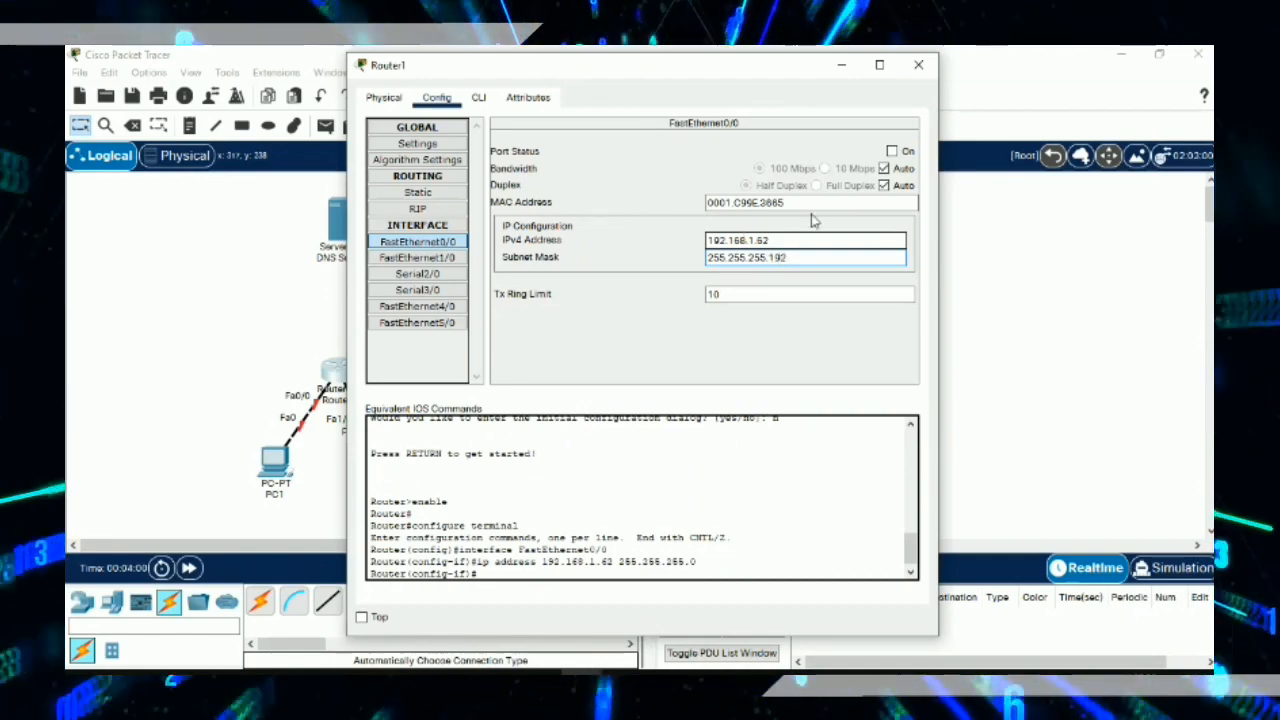
click(907, 150)
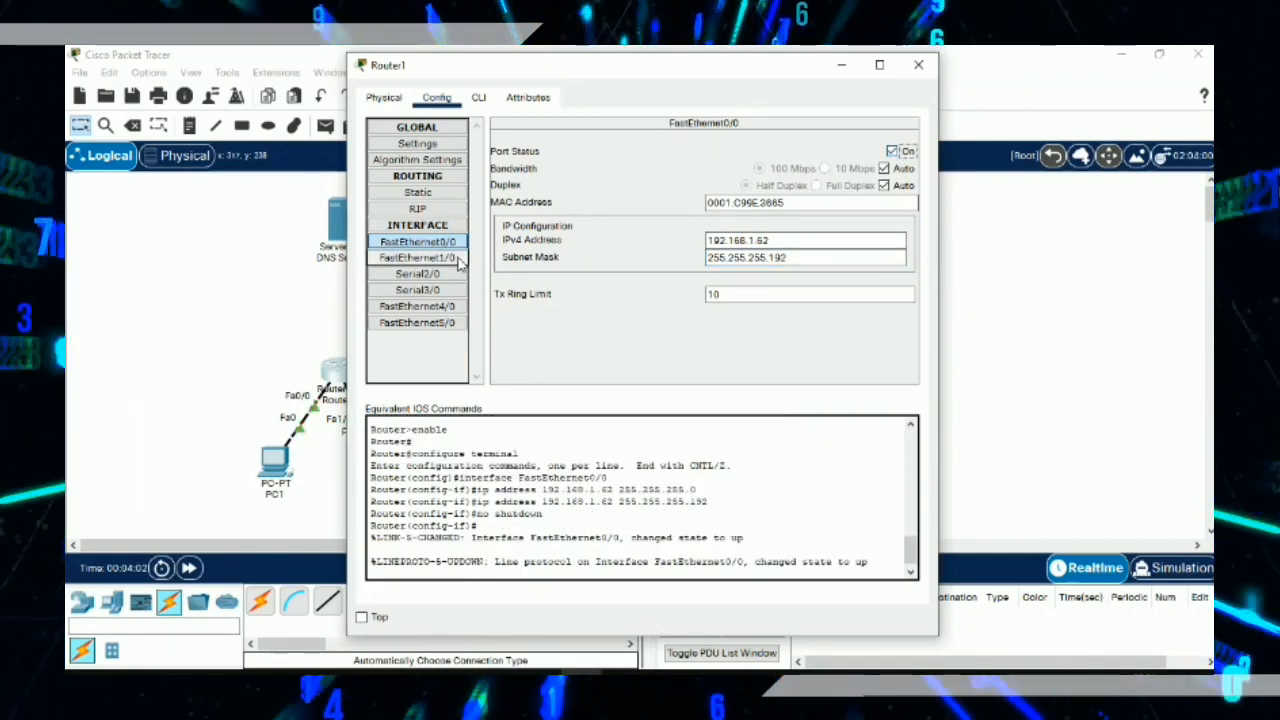
Step: Configure Router1's FastEthernet1/0 with IPv4 address 192.168.1.126 and subnet mask 255.255.255.192, and turn the port on
click(417, 257)
click(750, 240)
text(192)
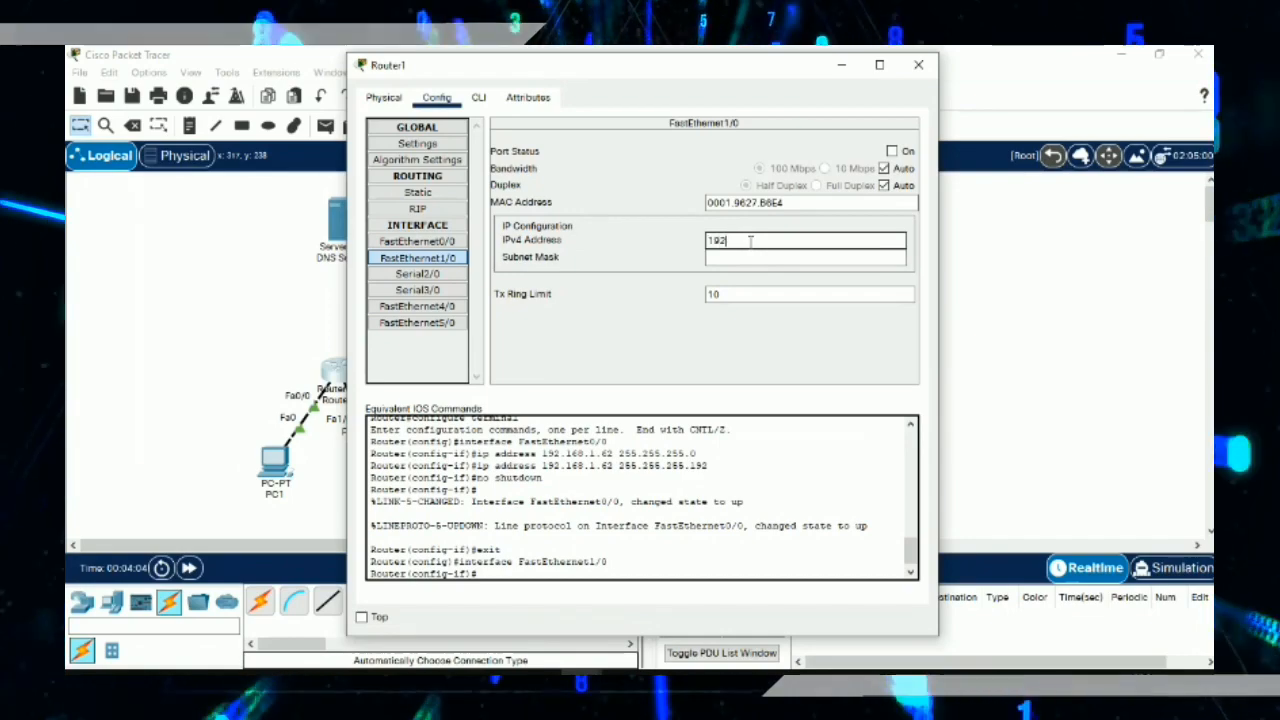
text(.168.1.12)
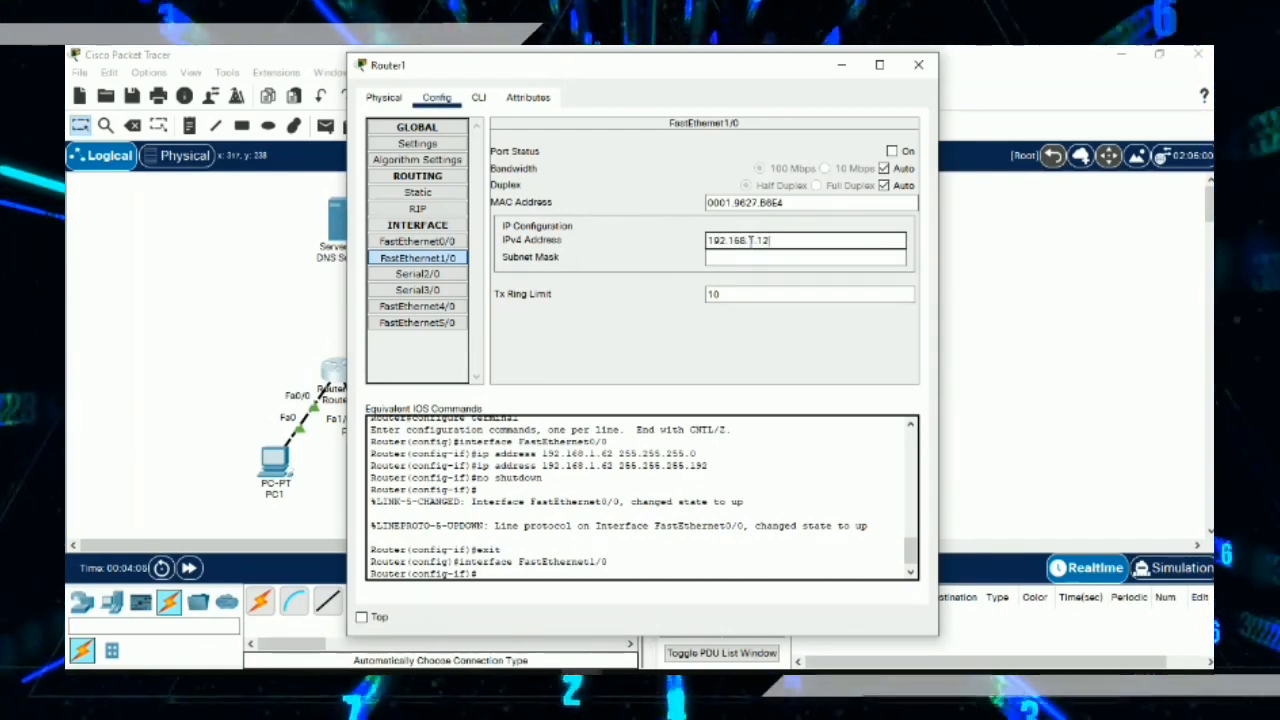
text(6)
key(Tab)
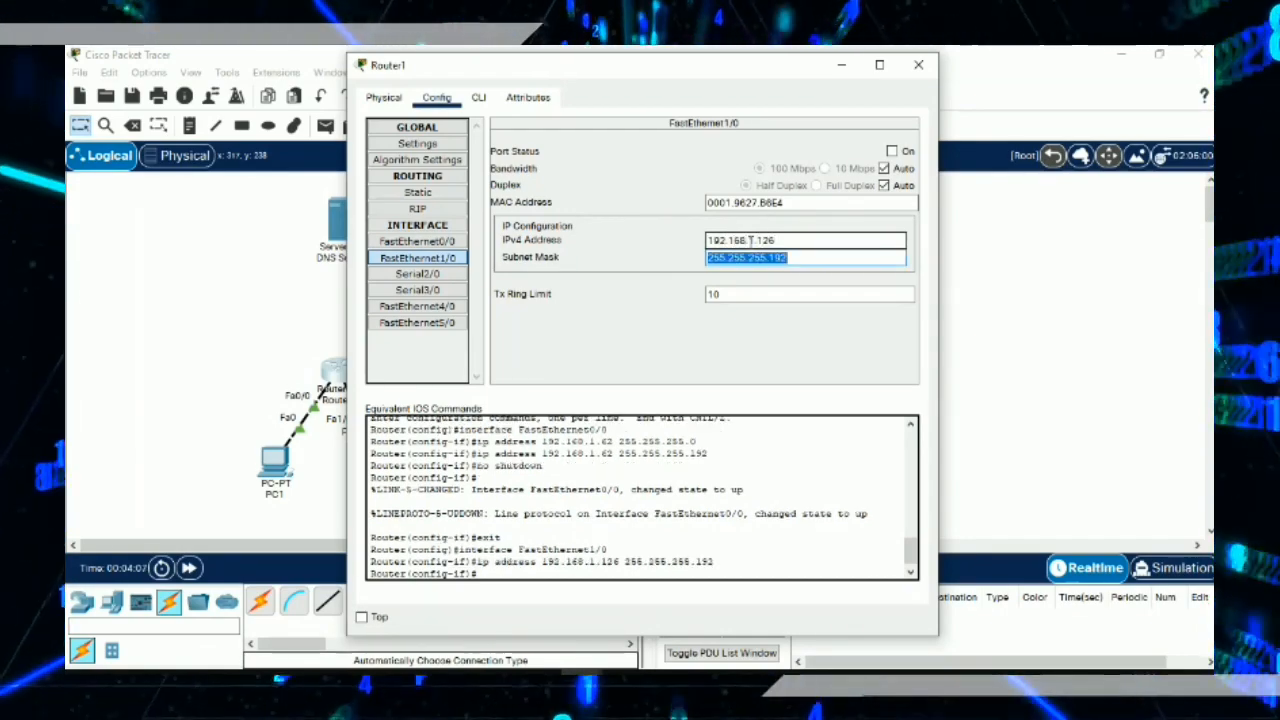
click(892, 151)
Step: Configure Router1's Serial2/0 with IPv4 address 12.12.12.1 and subnet mask 255.255.255.0, and turn the port on
click(445, 275)
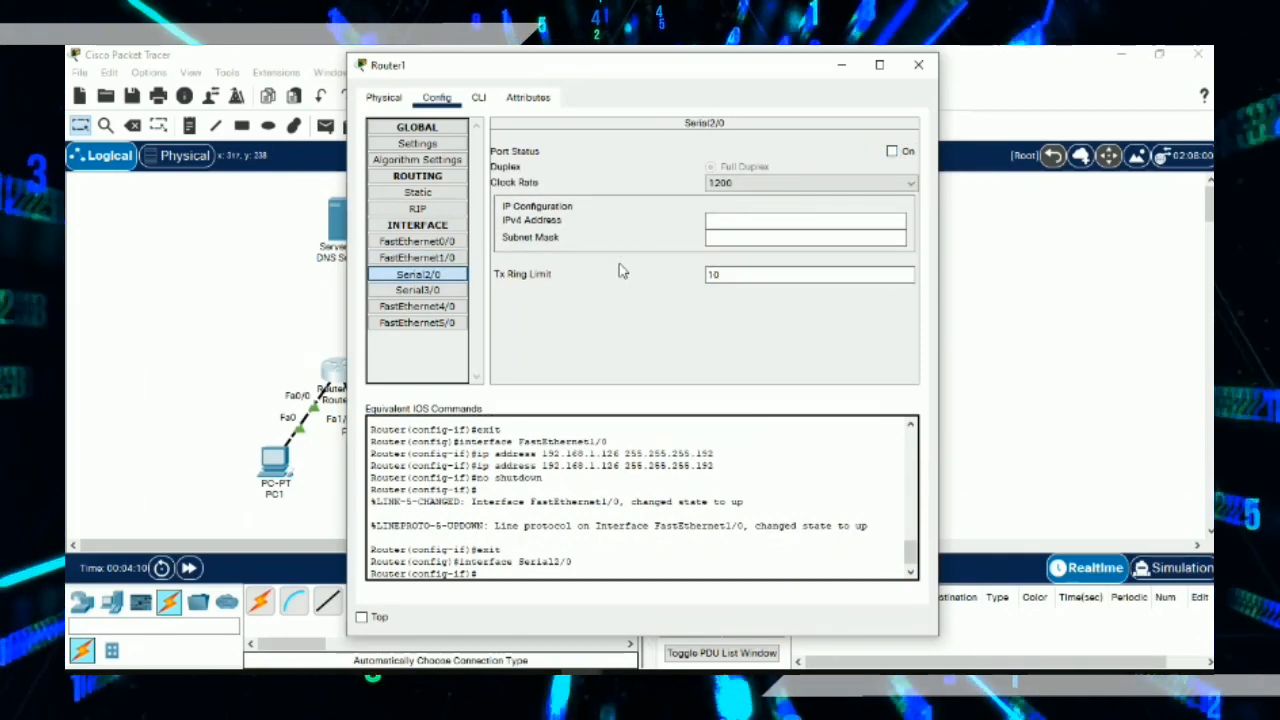
click(786, 223)
text(12.12)
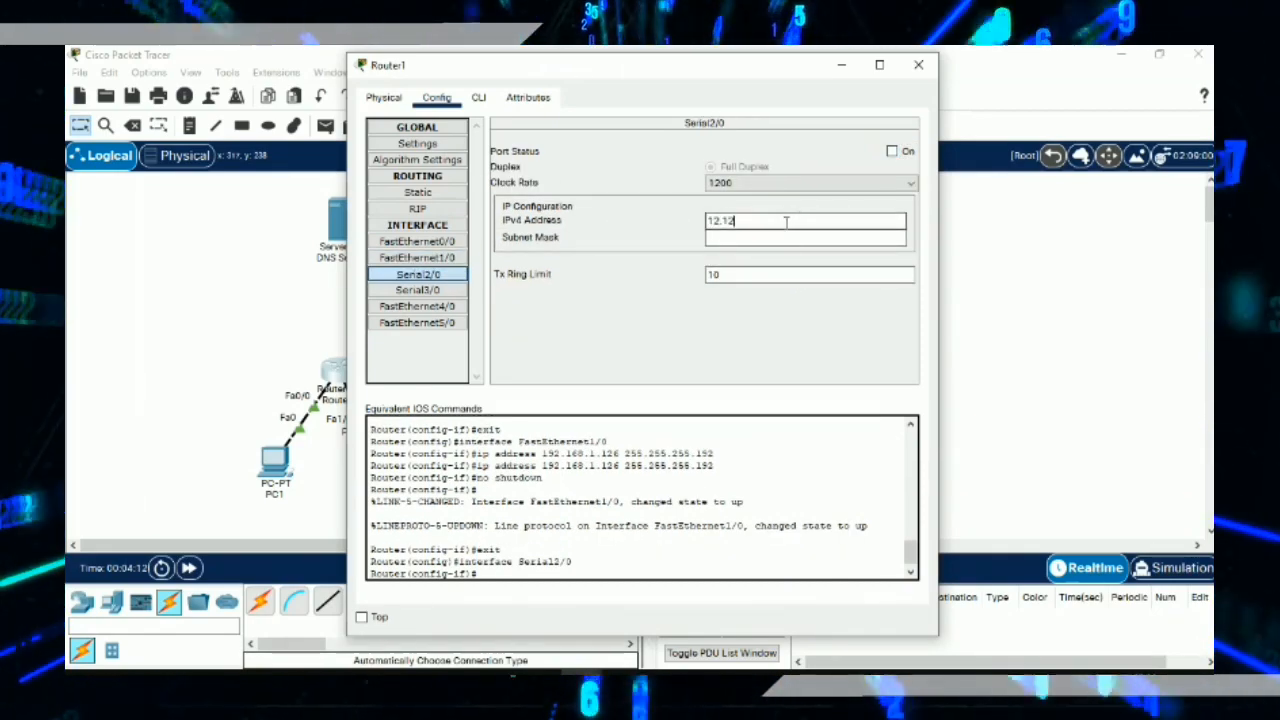
text(.12.1)
key(Tab)
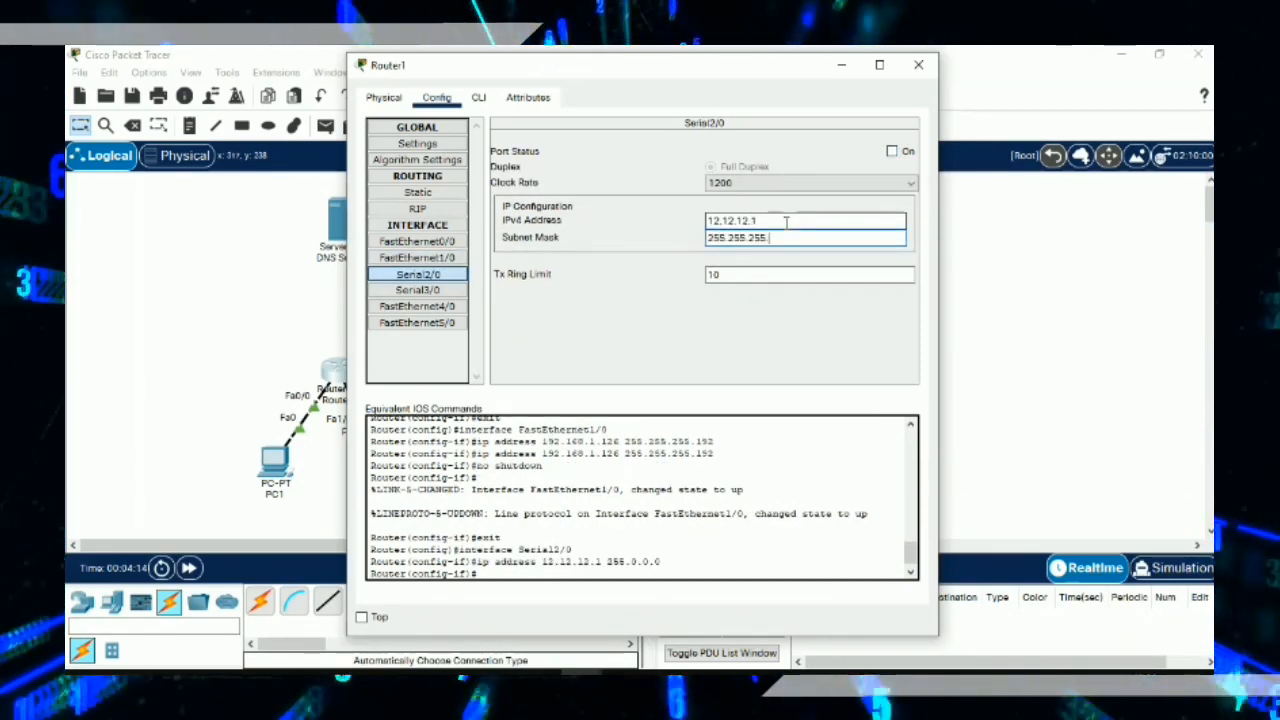
text(255.255.255.0)
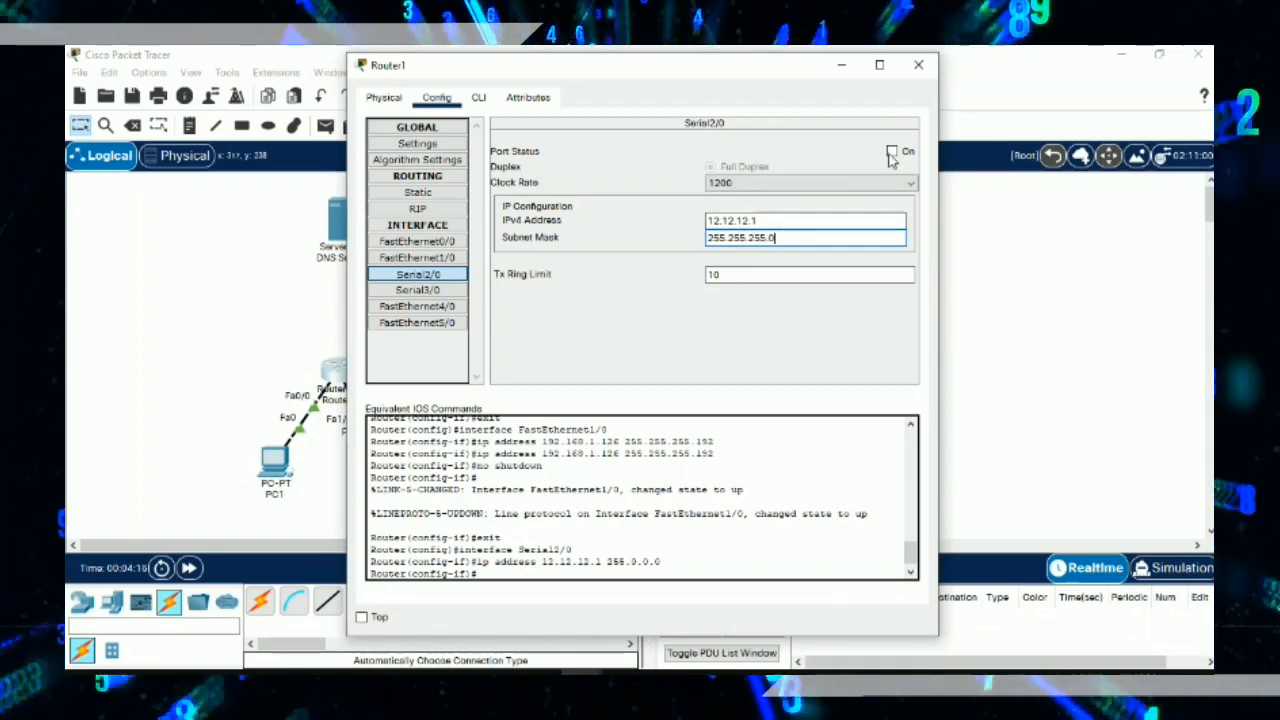
click(892, 151)
Step: Configure Router1's Serial3/0 with IPv4 address 13.13.13.1 and subnet mask 255.255.255.0, turn the port on, and close Router1's window
click(417, 290)
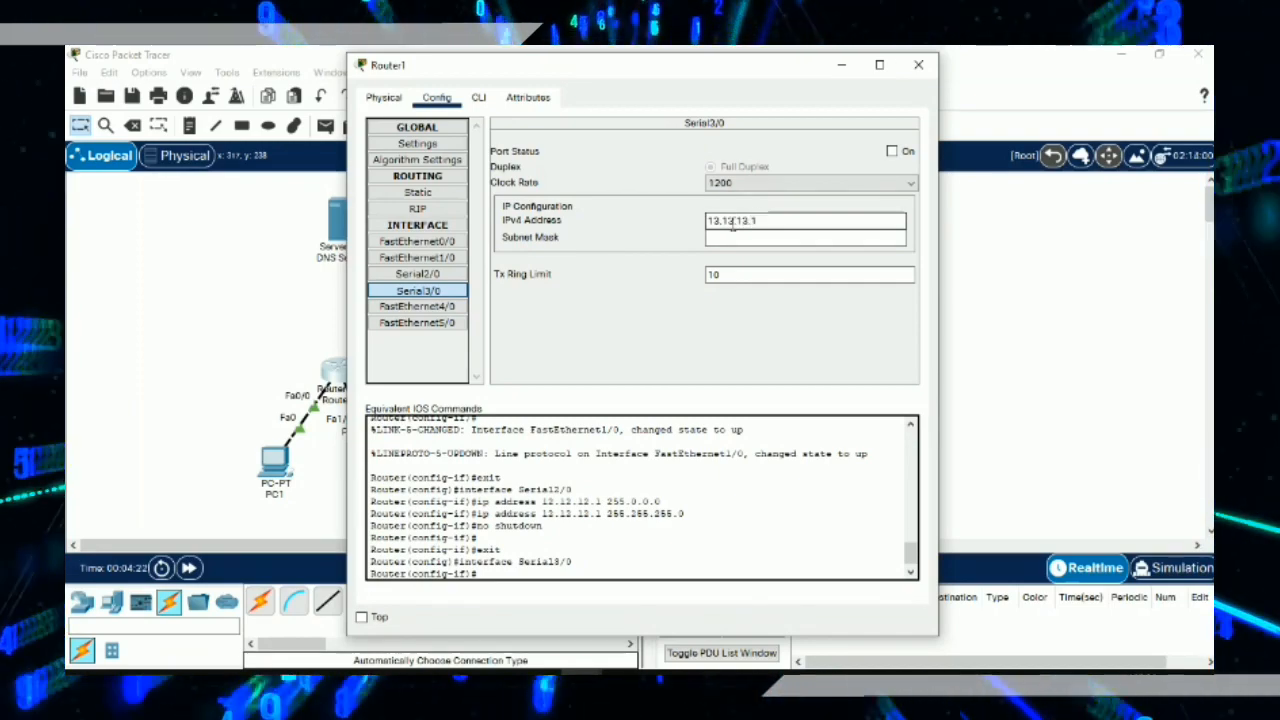
key(Tab)
text(255.255.255.)
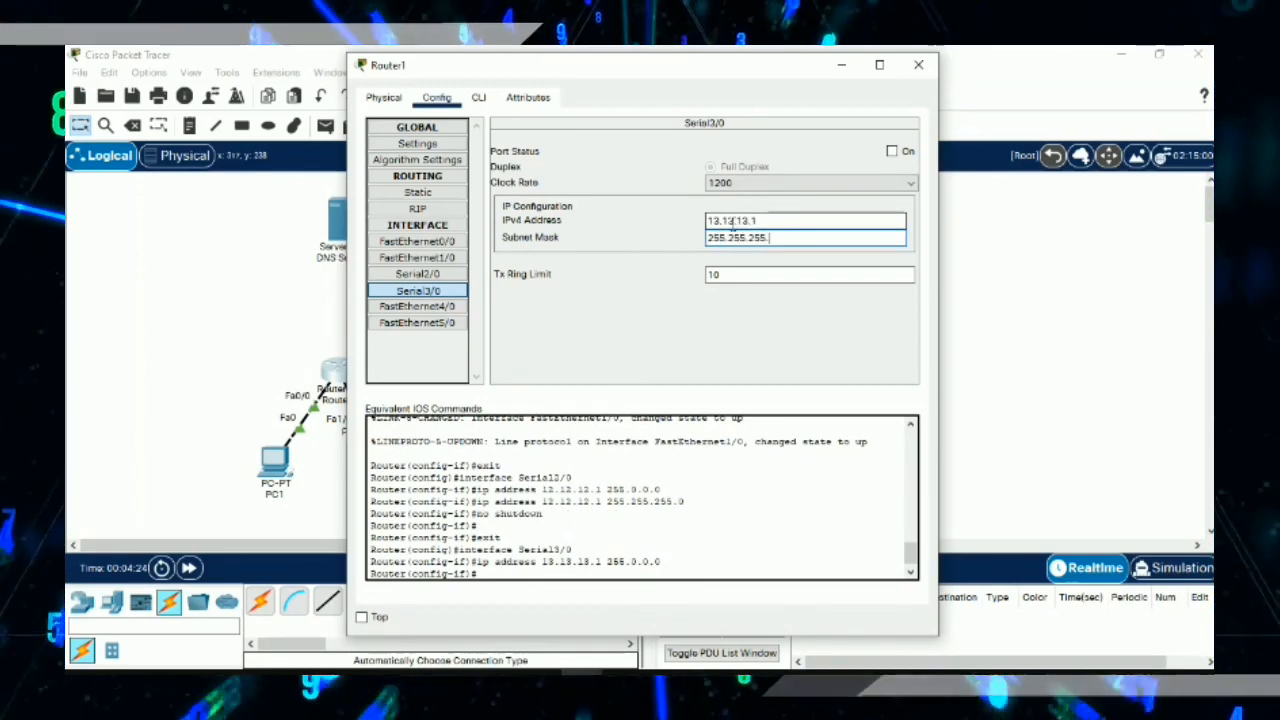
text(0)
click(892, 151)
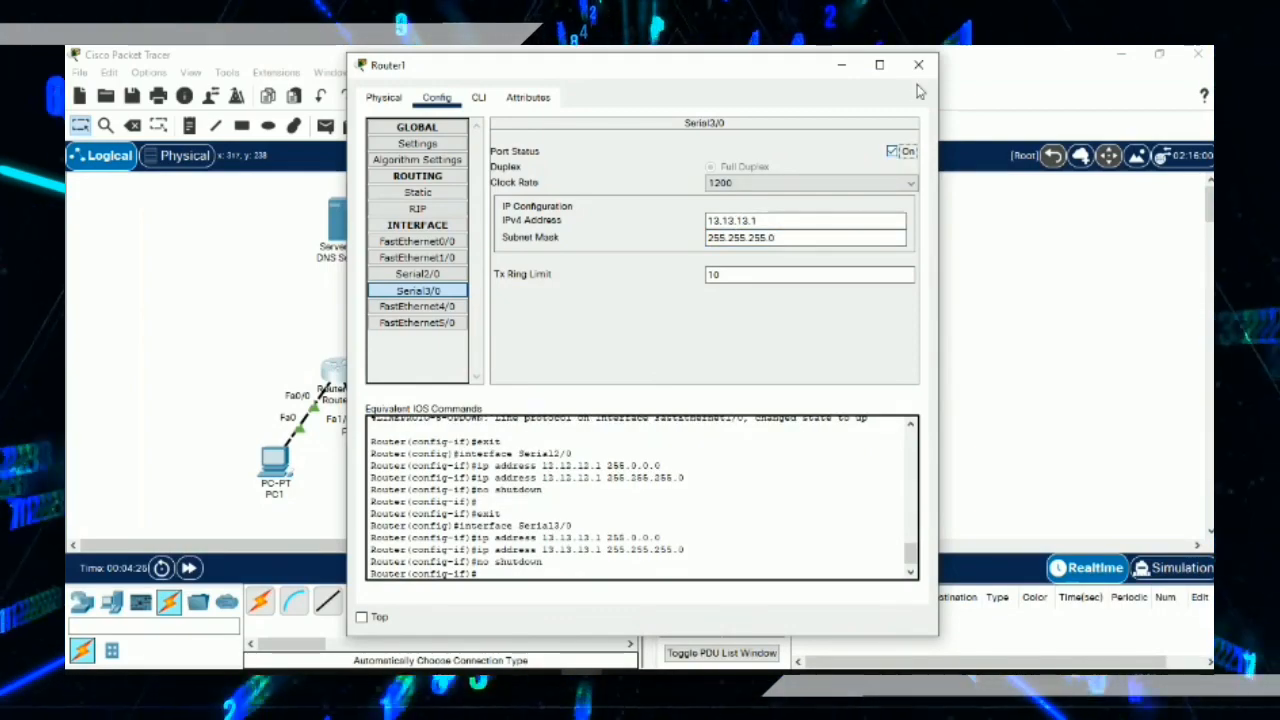
click(918, 66)
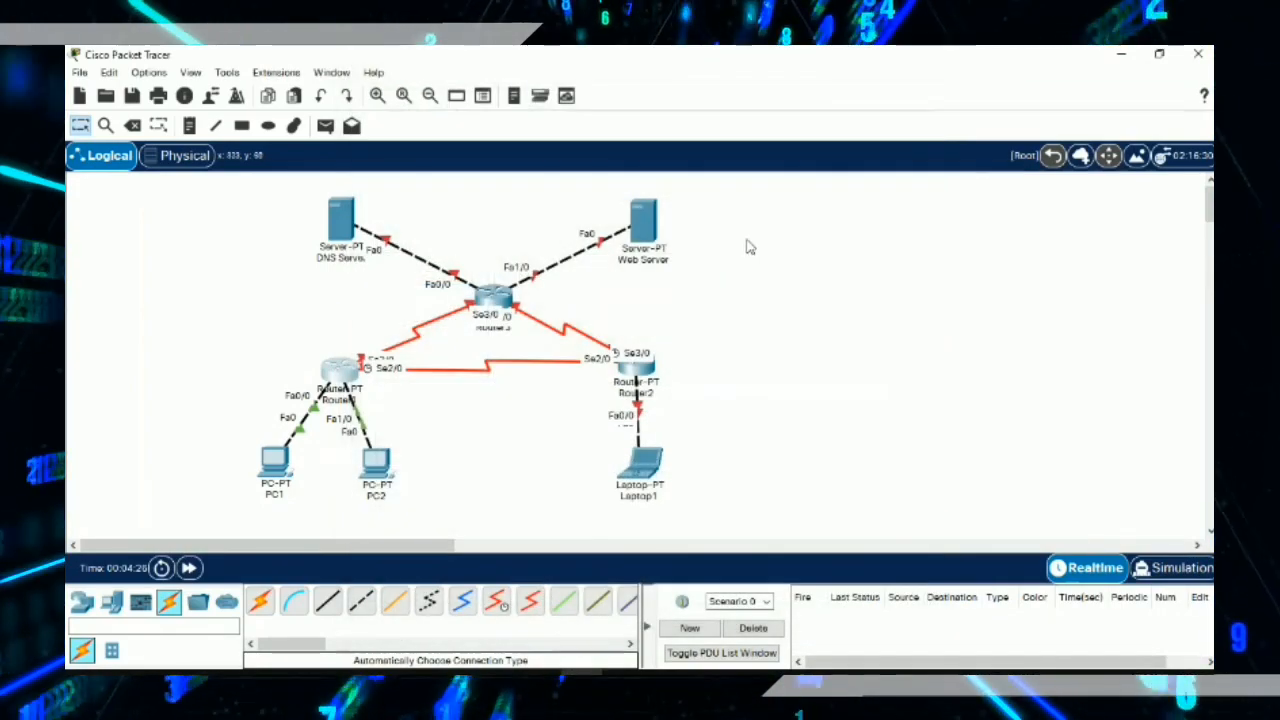
Step: Configure Router2's FastEthernet0/0 with IPv4 address 192.168.1.253 and subnet mask 255.255.255.128, and turn the port on
click(636, 375)
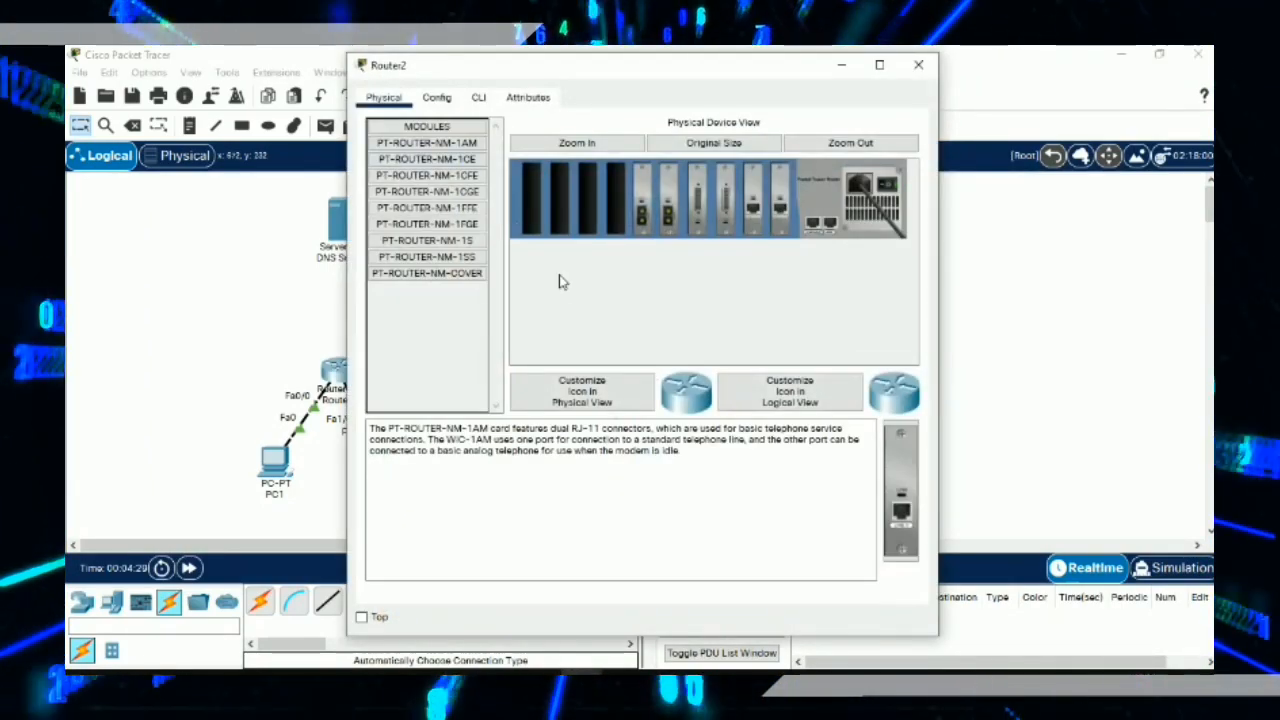
click(437, 98)
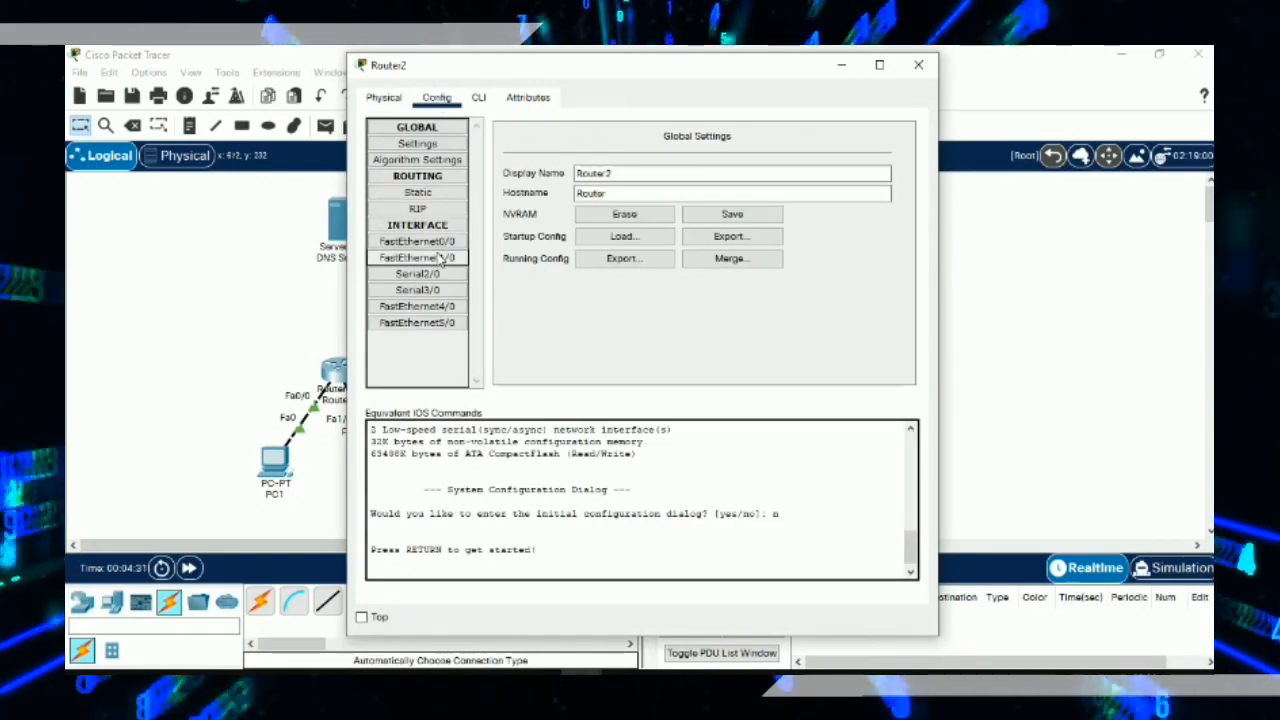
click(417, 242)
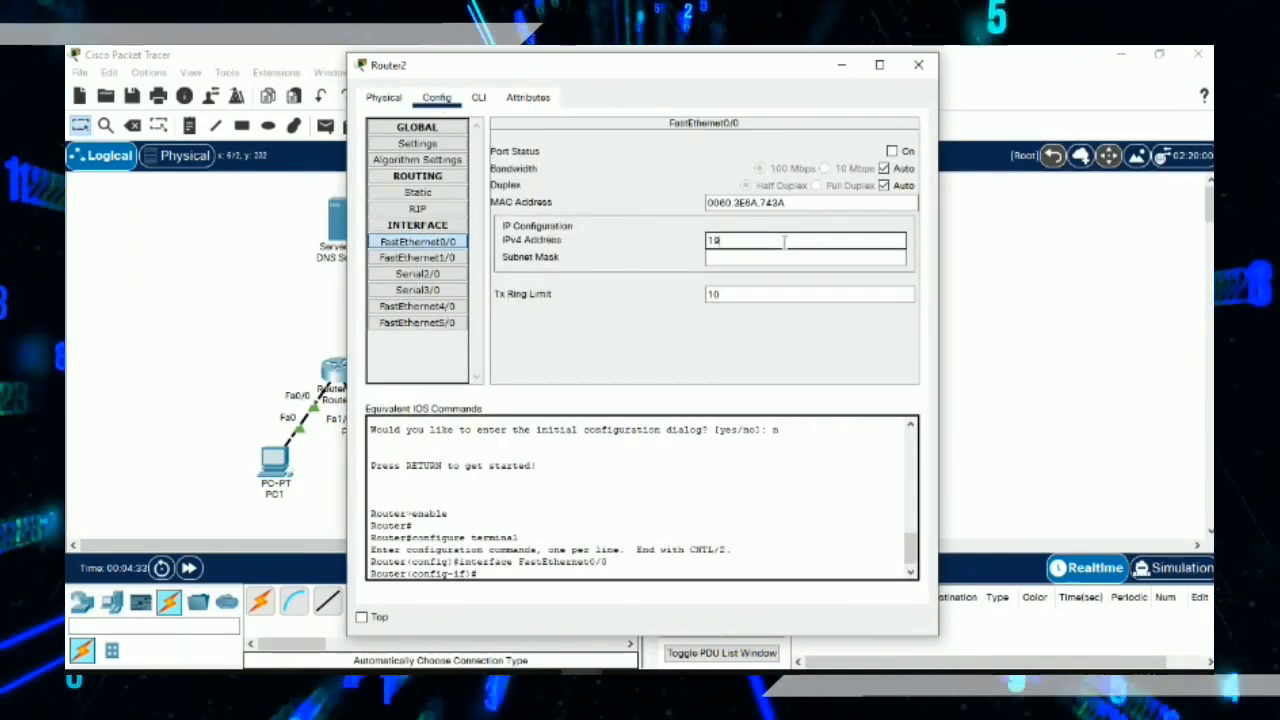
click(785, 241)
text(192.168.1.2)
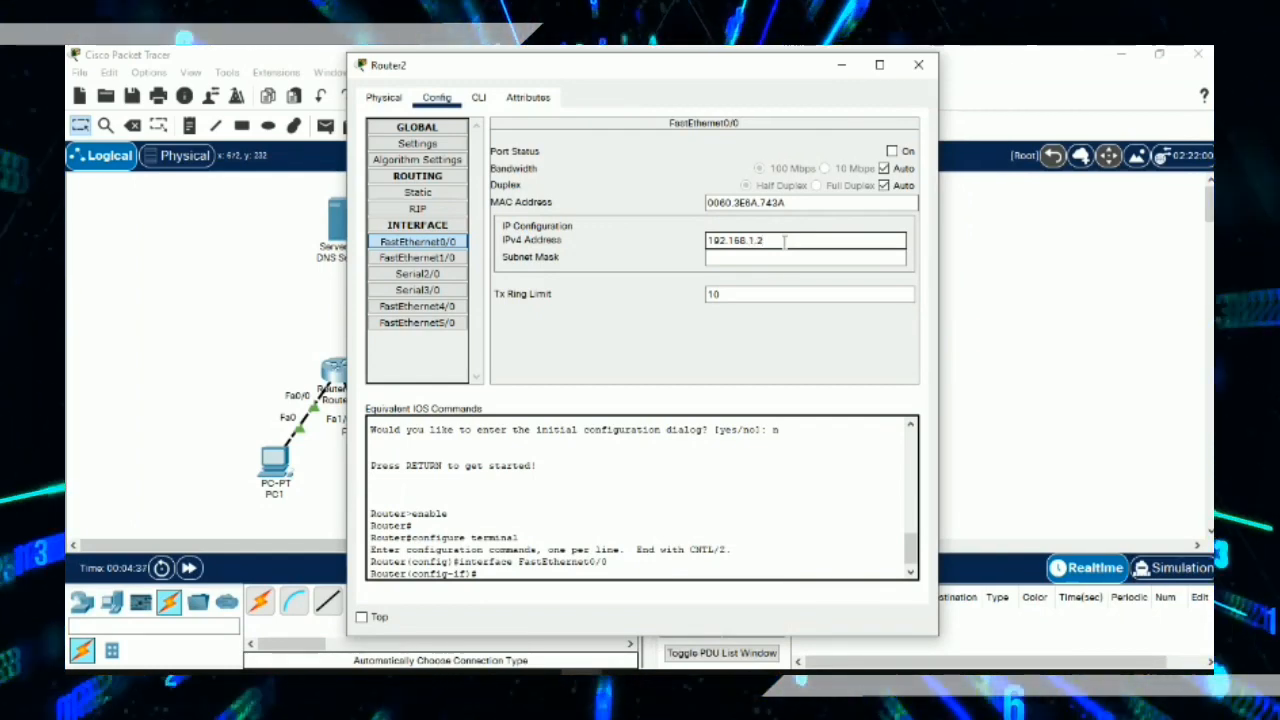
text(53)
key(Tab)
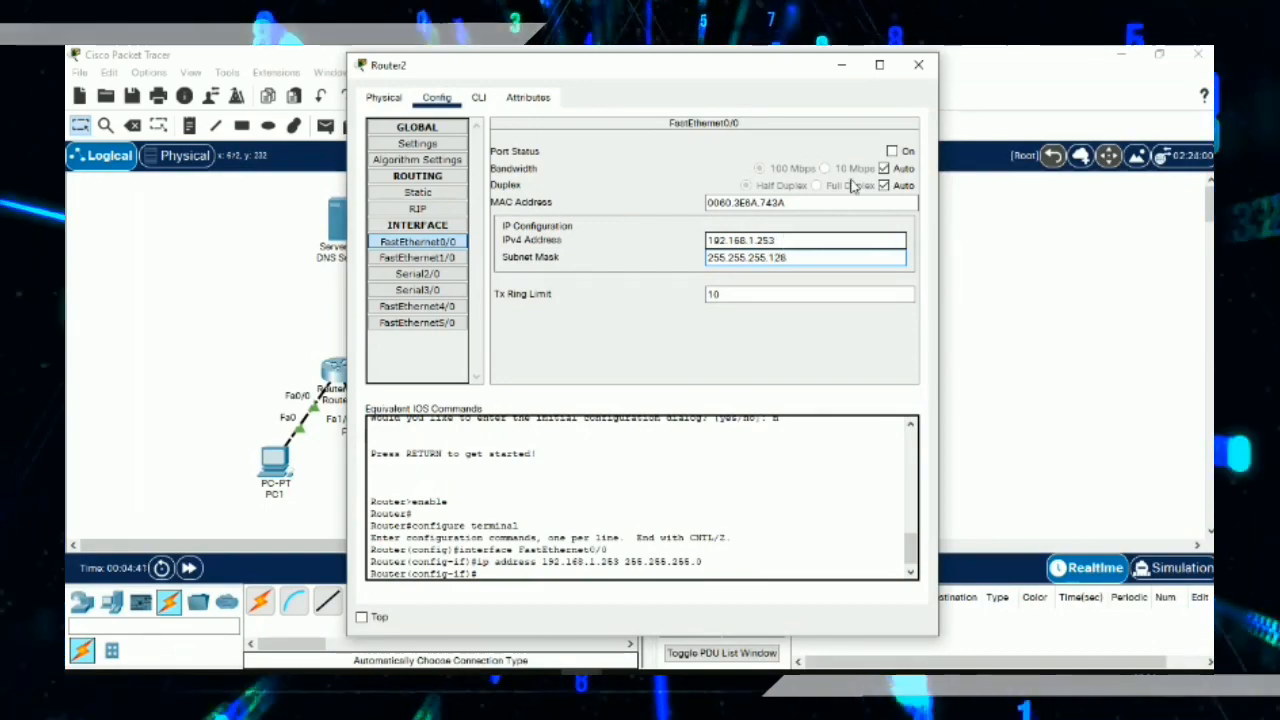
click(892, 151)
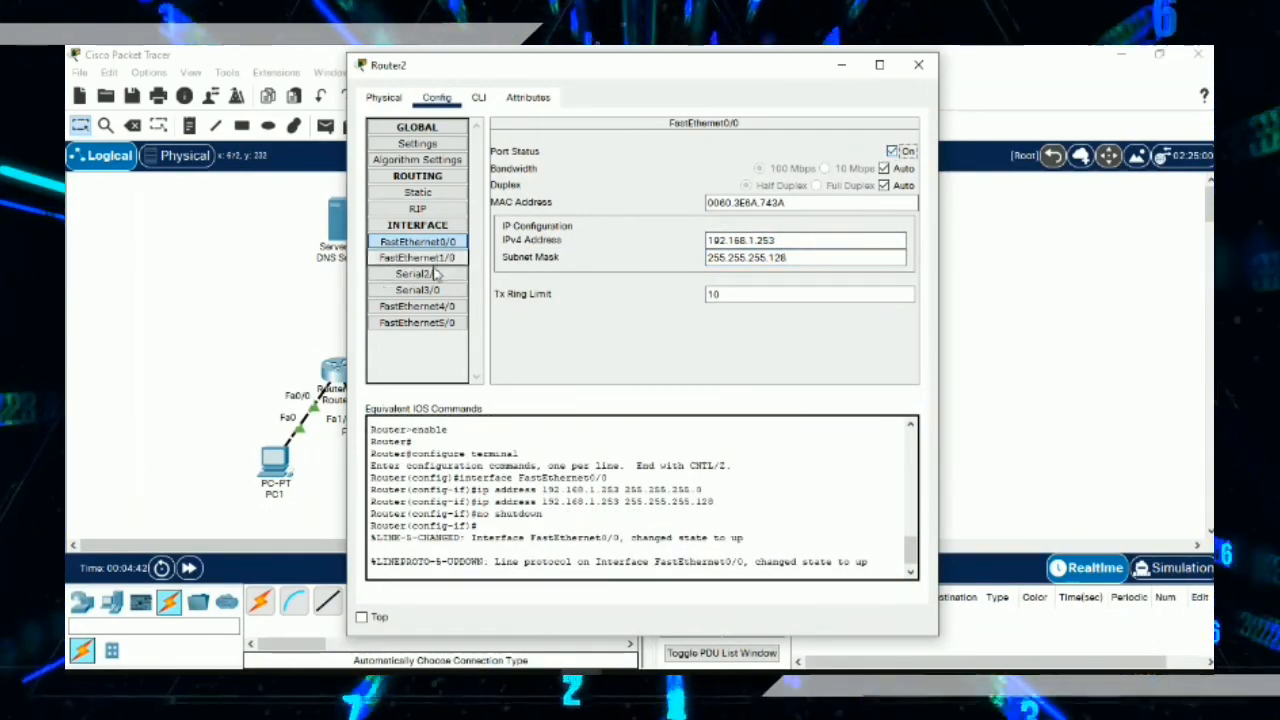
Step: Configure Router2's Serial2/0 with IPv4 address 12.12.12.2 and subnet mask 255.255.255.0, and turn the port on
click(435, 273)
click(785, 221)
text(12)
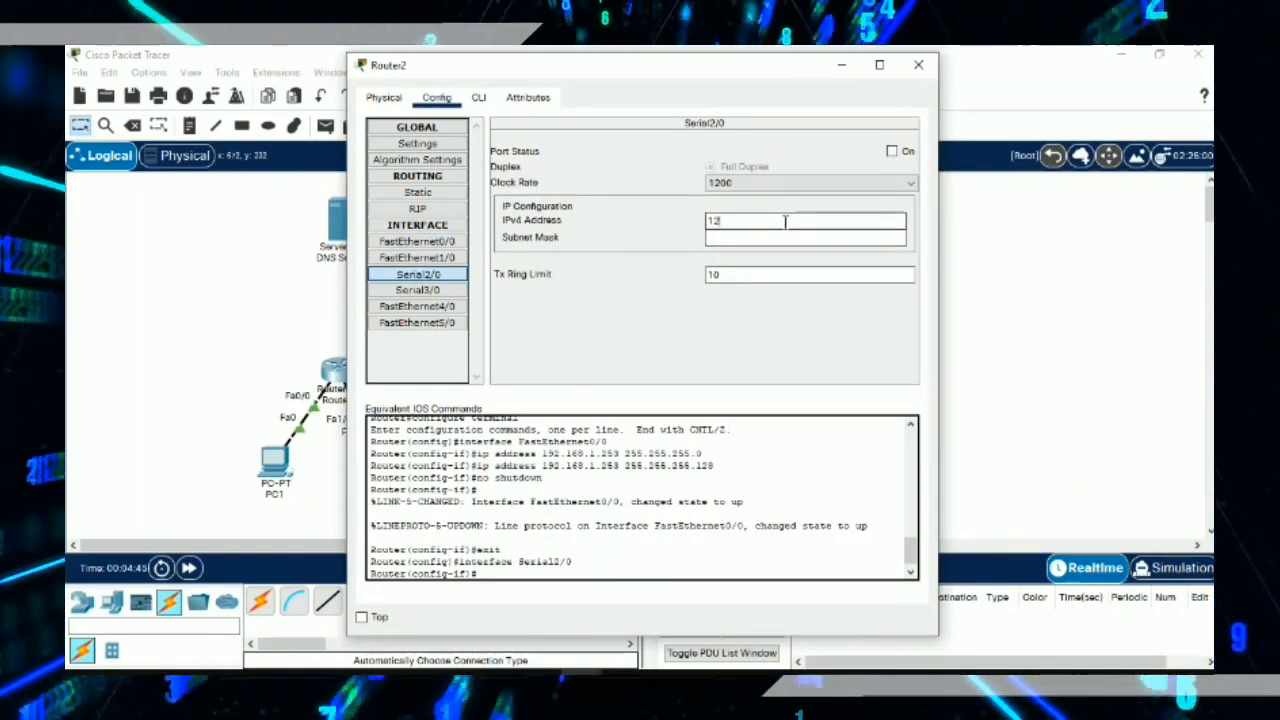
text(.12.12.2)
key(Tab)
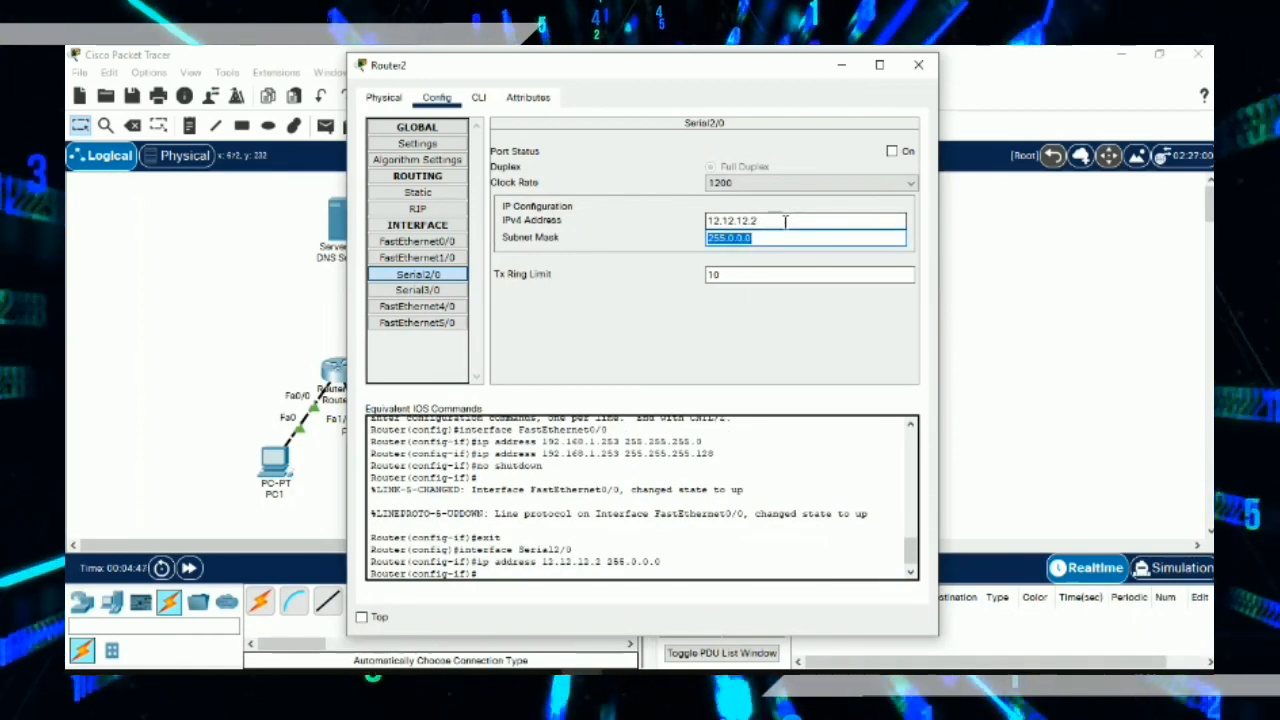
text(255.255.255.)
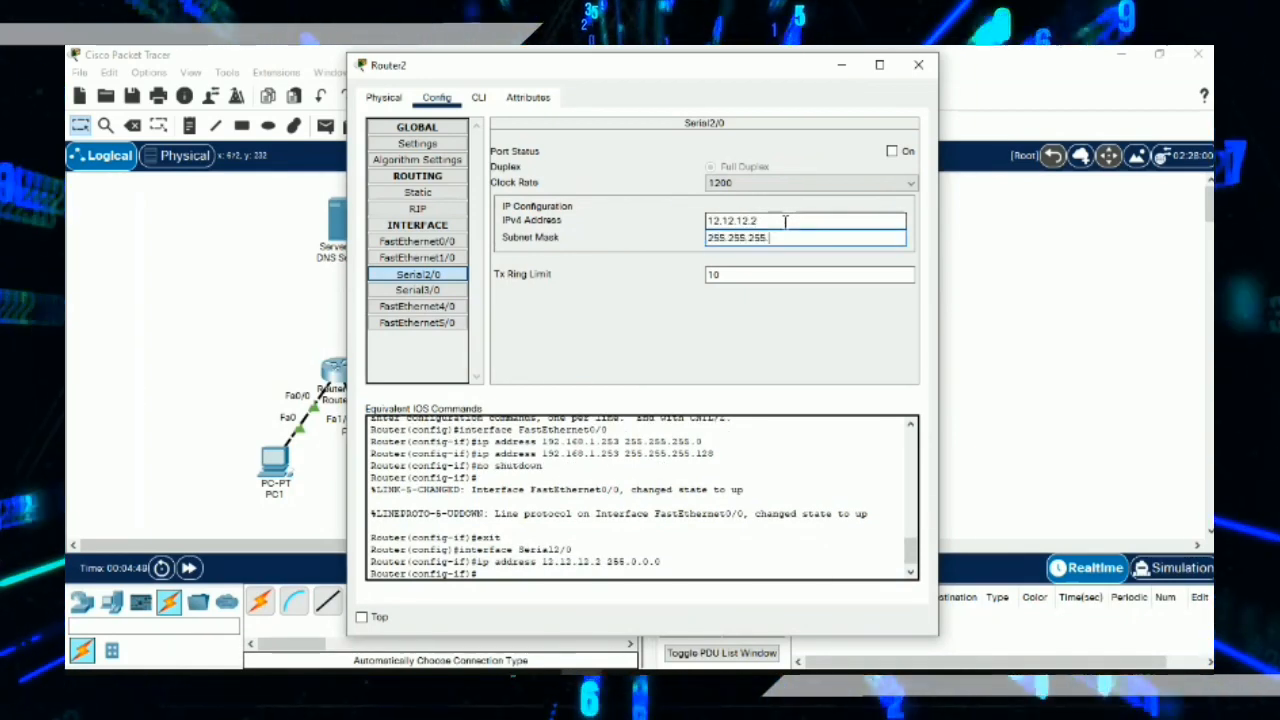
click(893, 155)
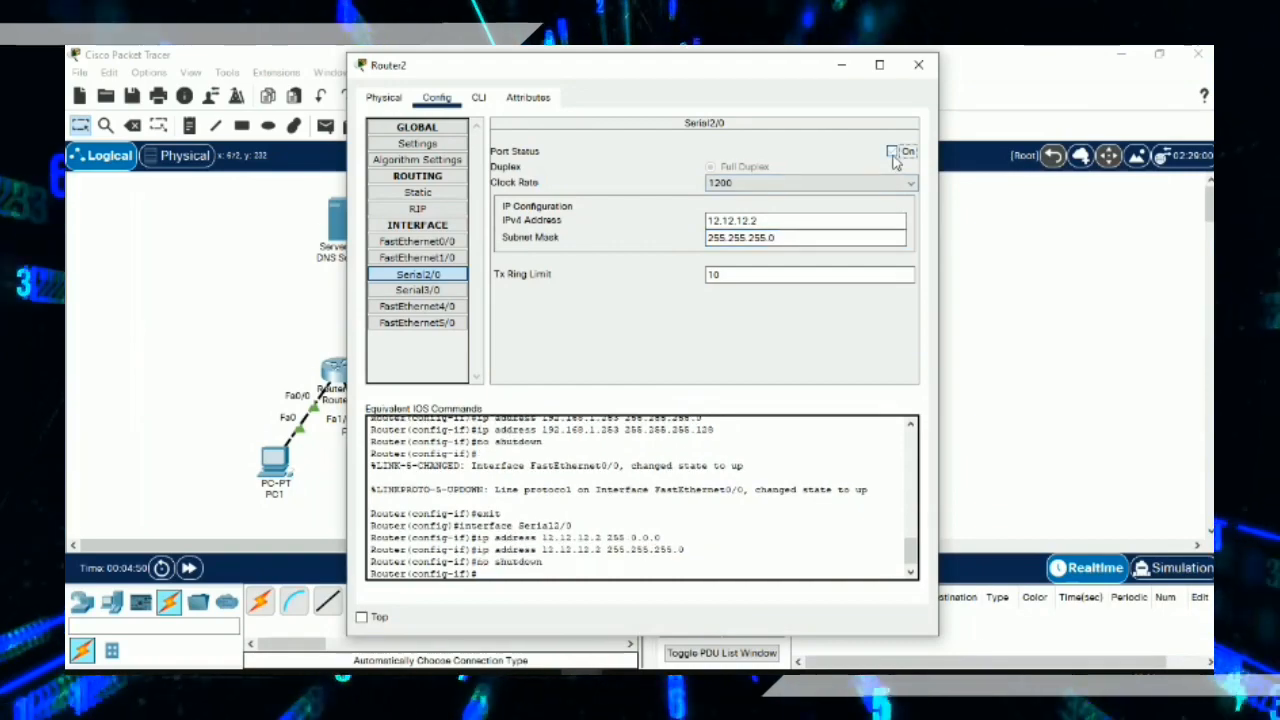
Step: Set Router2's Serial3/0 IPv4 address to 23.23.23.2, enter its subnet mask, and turn the port on
click(420, 290)
click(770, 220)
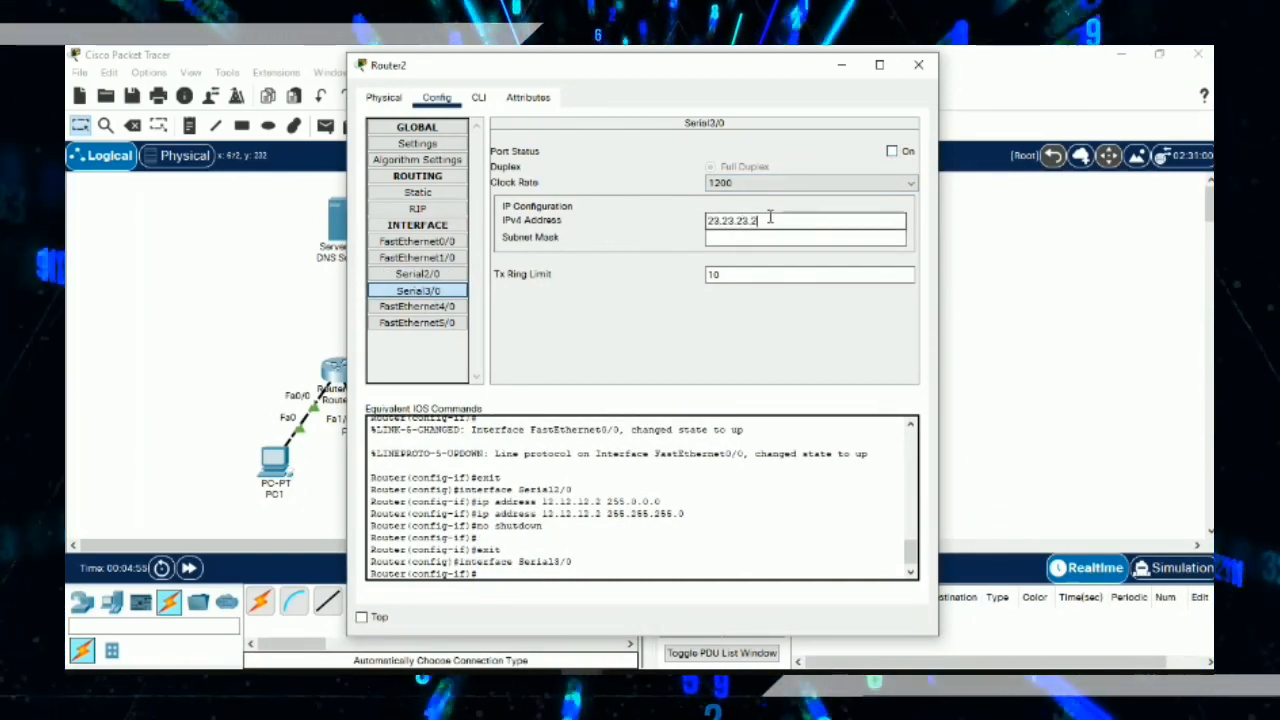
text(23.23.23.2)
key(Tab)
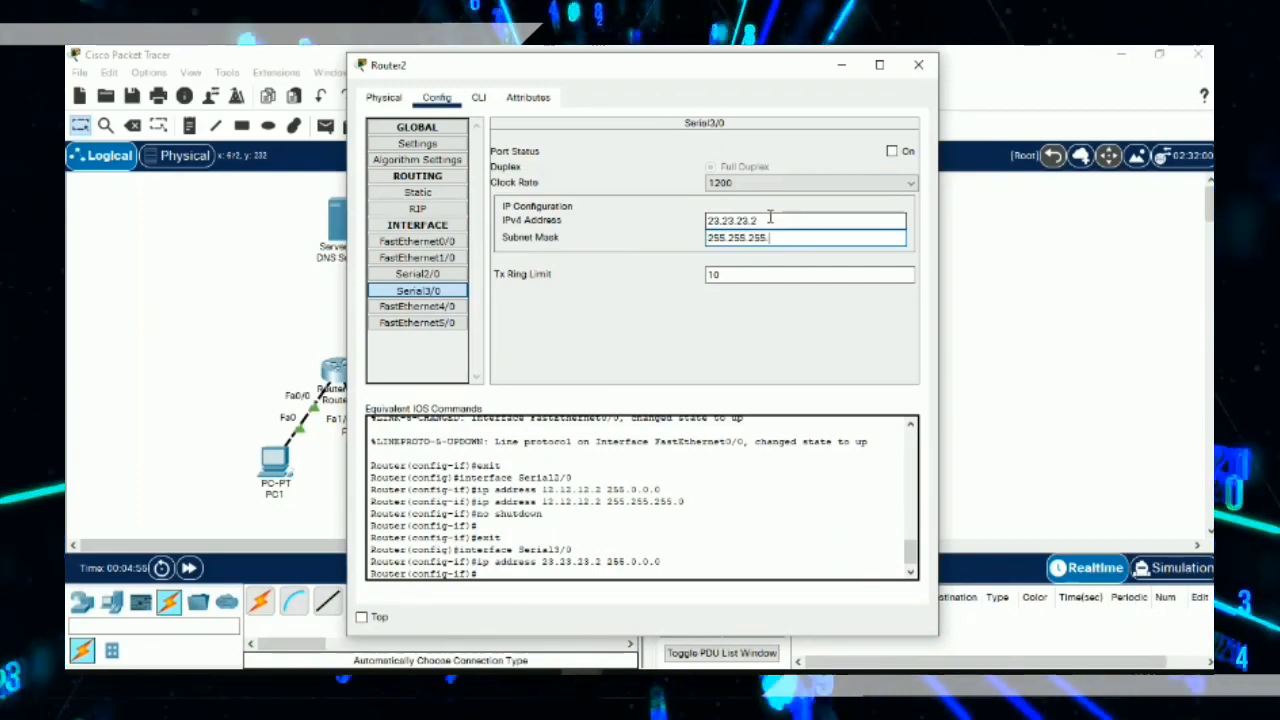
click(893, 151)
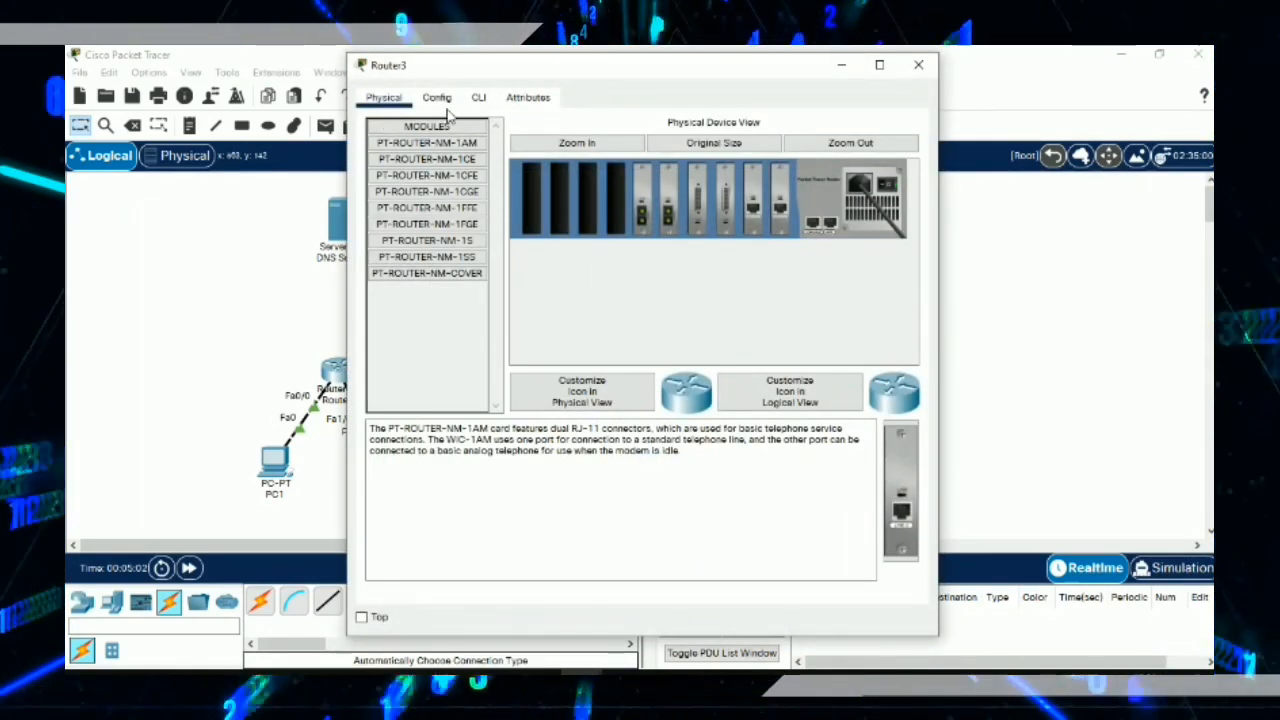
Step: Configure Router3's FastEthernet0/0 with IPv4 address 33.33.33.3 and subnet mask 255.255.255.0, and turn the port on
click(436, 98)
click(433, 244)
click(749, 238)
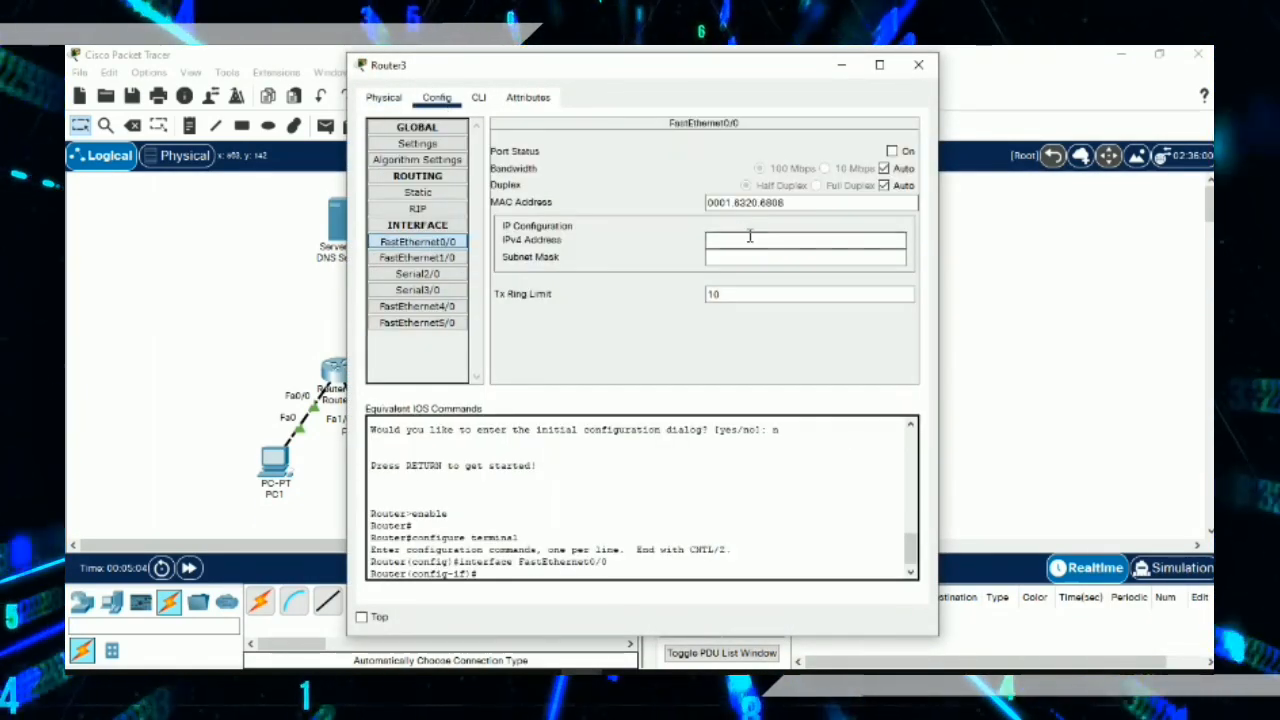
text(33.33.33.3)
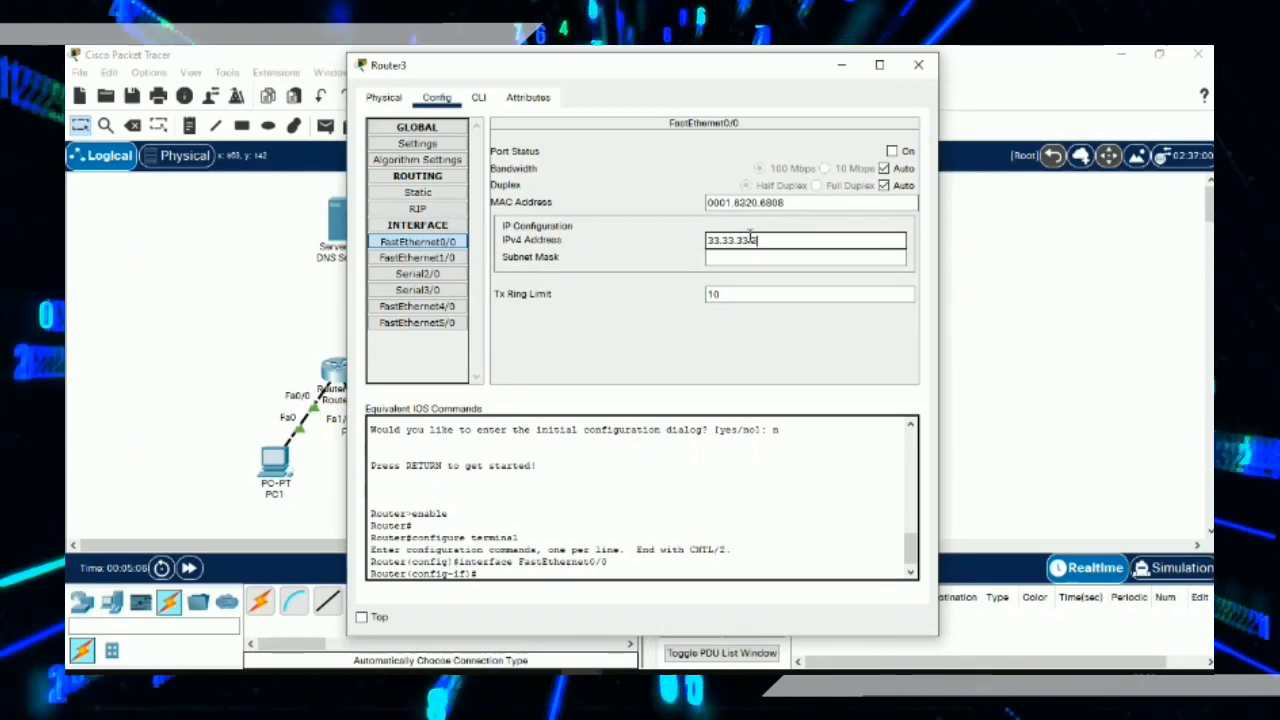
key(Tab)
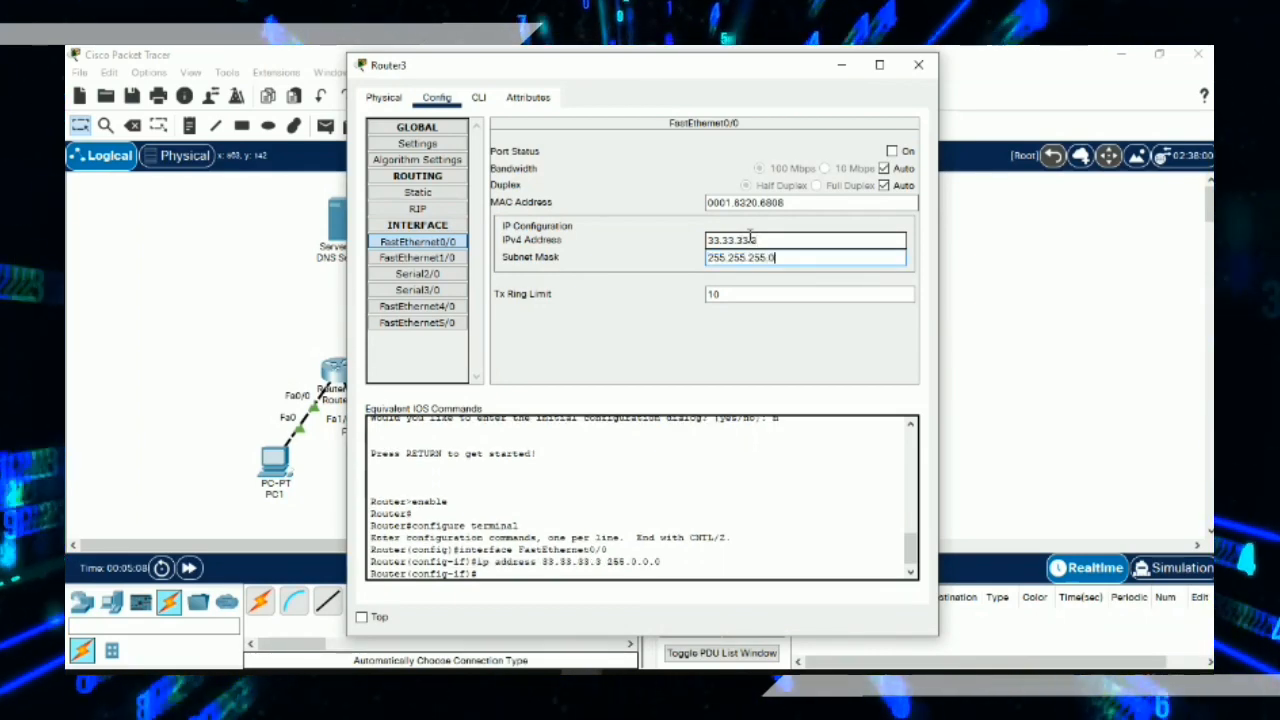
click(891, 151)
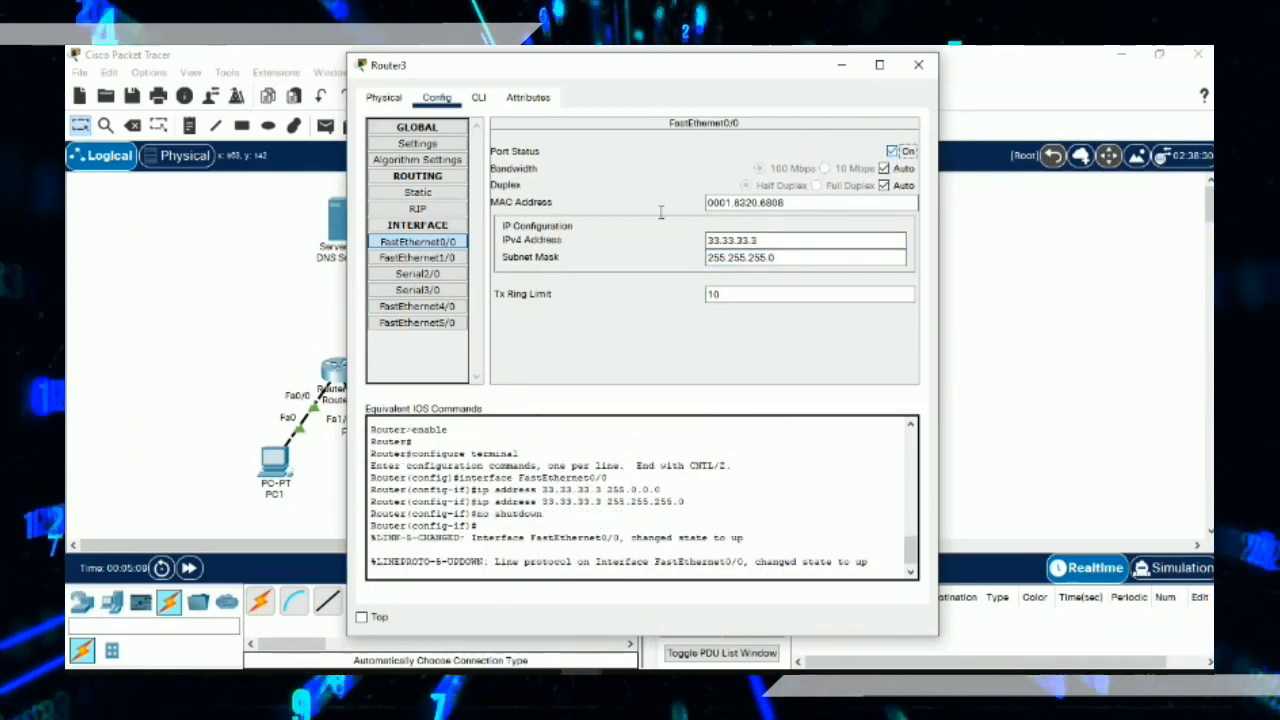
Step: Configure Router3's FastEthernet1/0 with IPv4 address 43.43.43.3 and subnet mask 255.255.255.0, and turn the port on
click(417, 258)
click(722, 240)
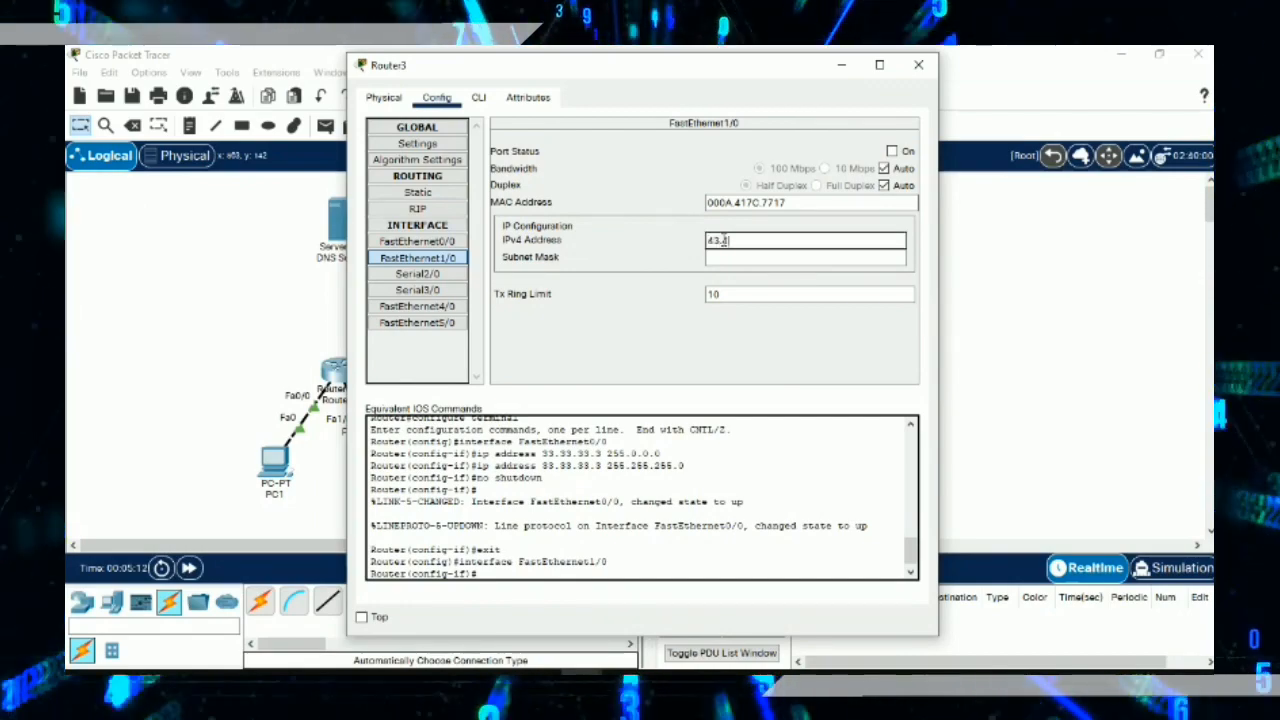
key(Tab)
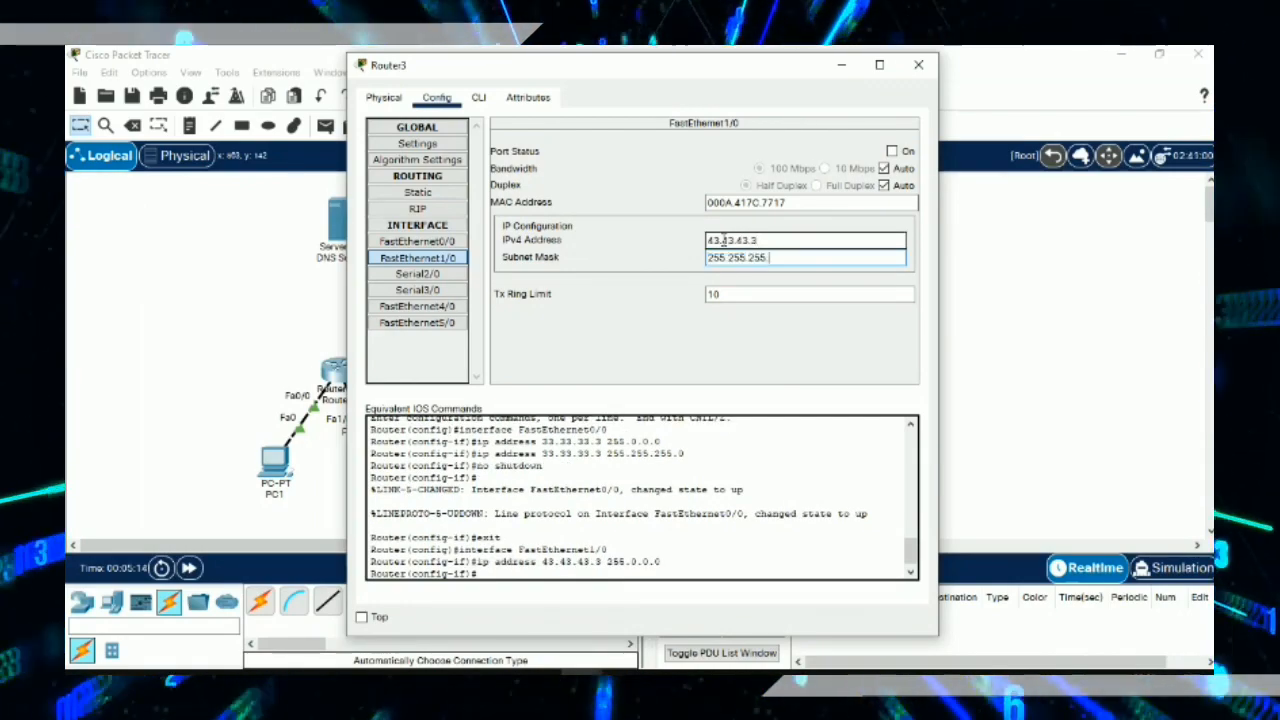
key(Return)
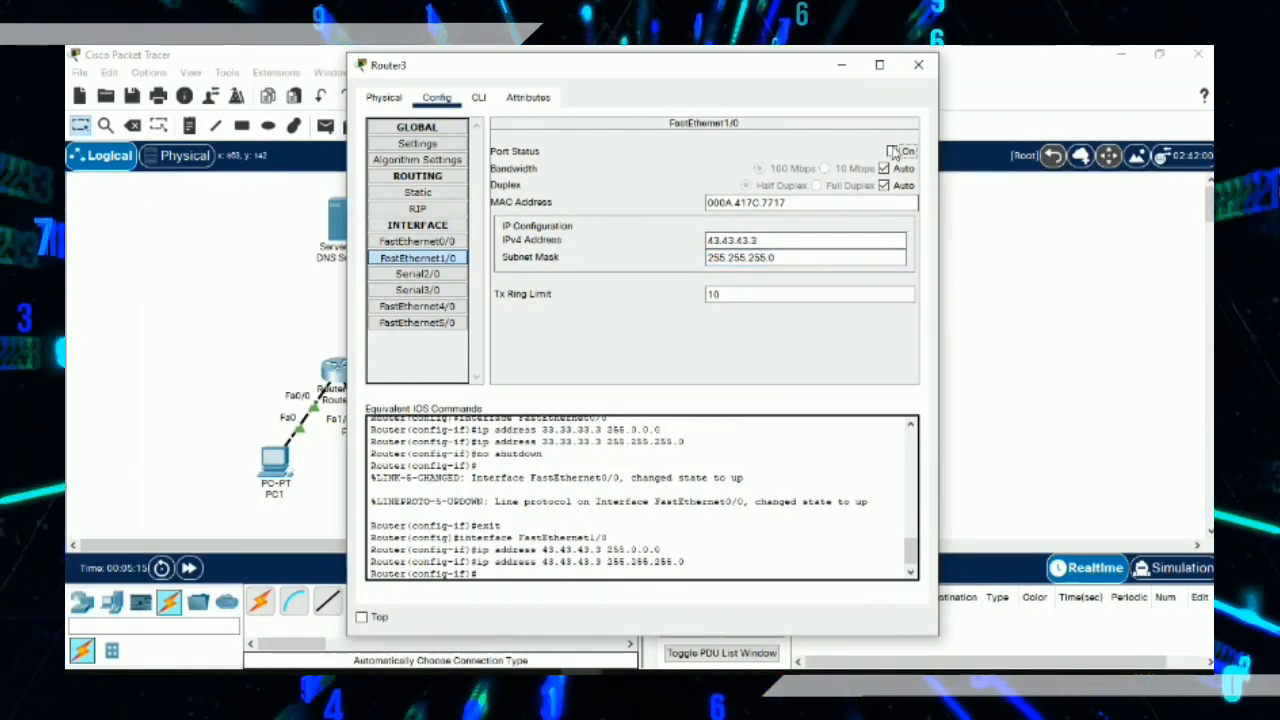
Step: Configure Router3's Serial2/0 with IPv4 address 23.23.23.3 and subnet mask 255.255.255.0, and turn the port on
click(417, 274)
click(802, 222)
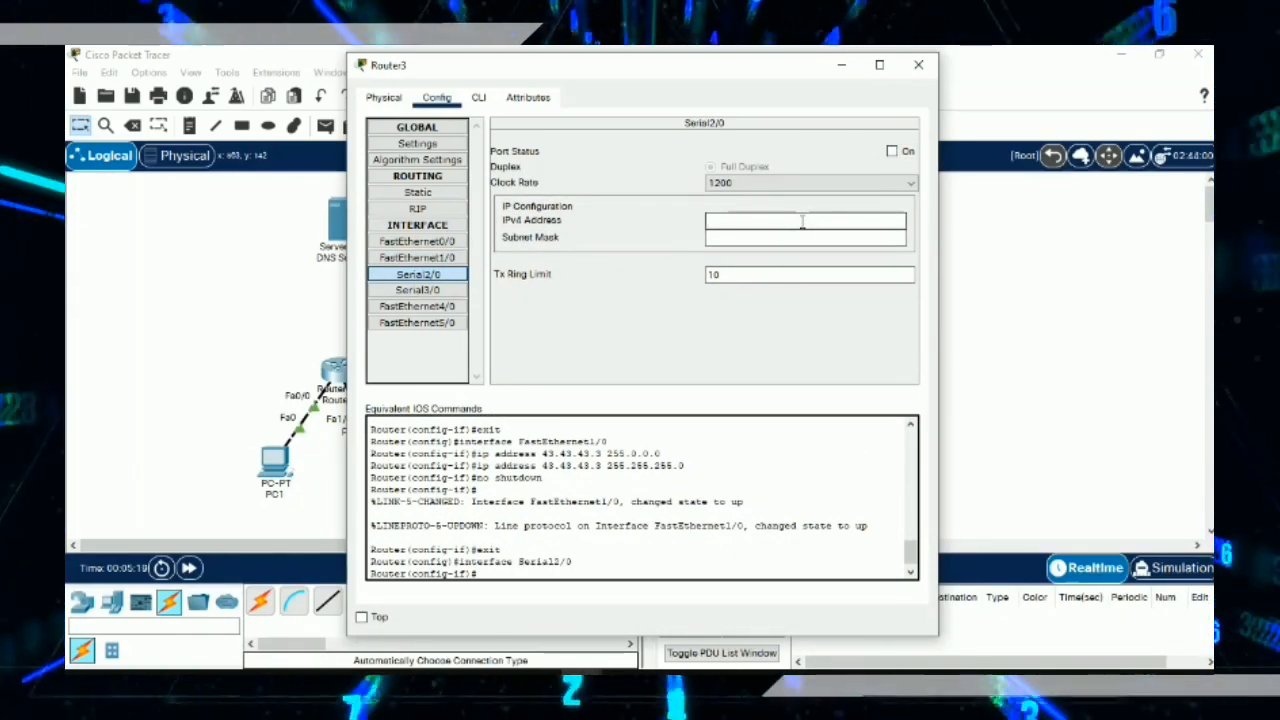
text(23.23.23.3)
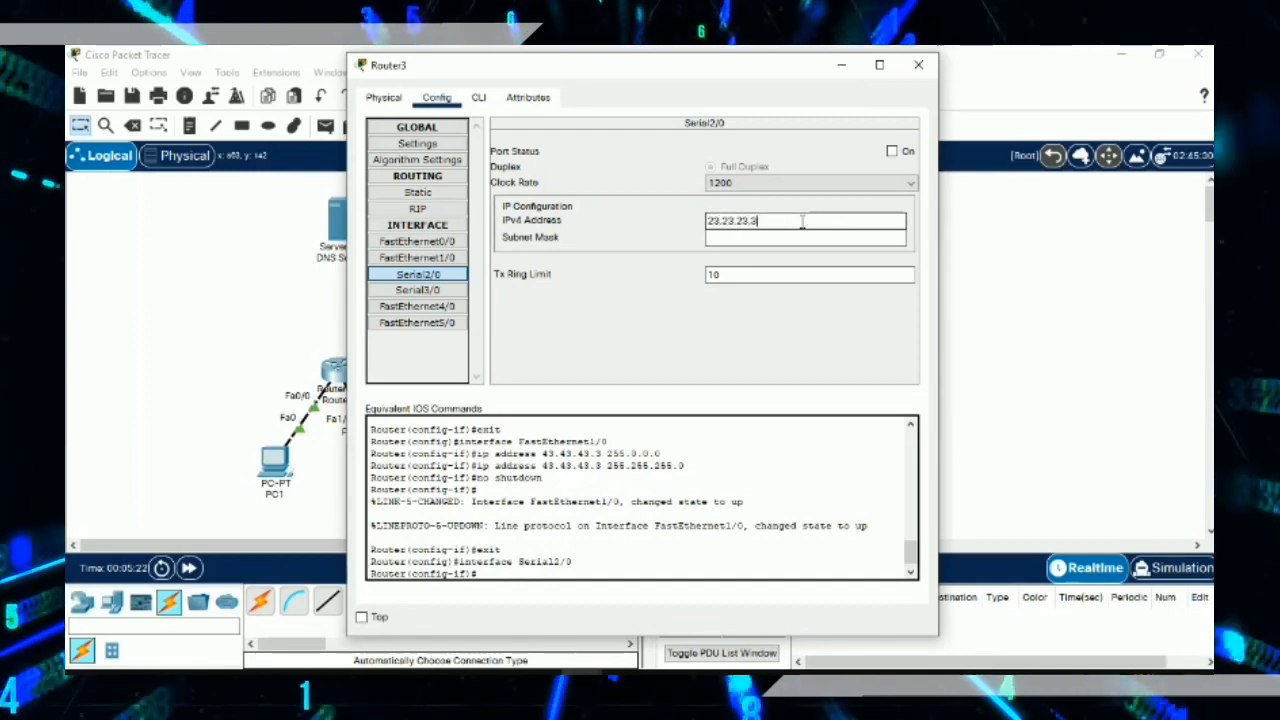
key(Tab)
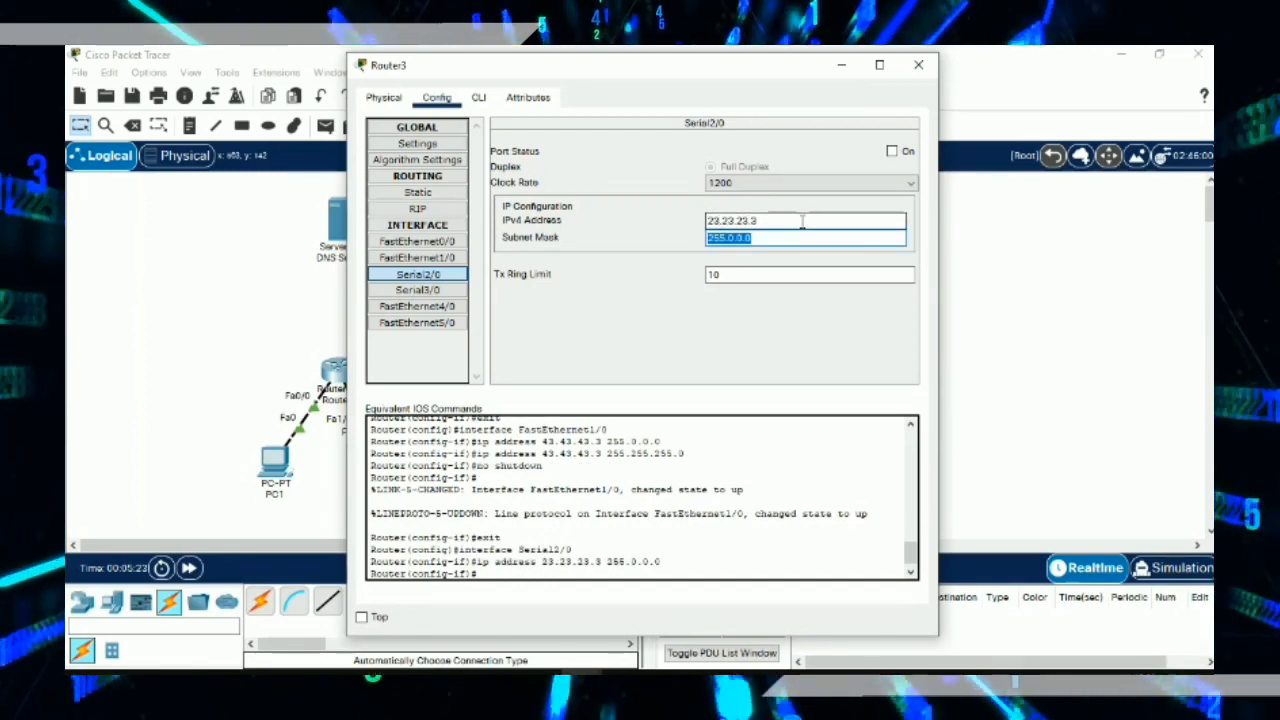
text(255.255.255.0)
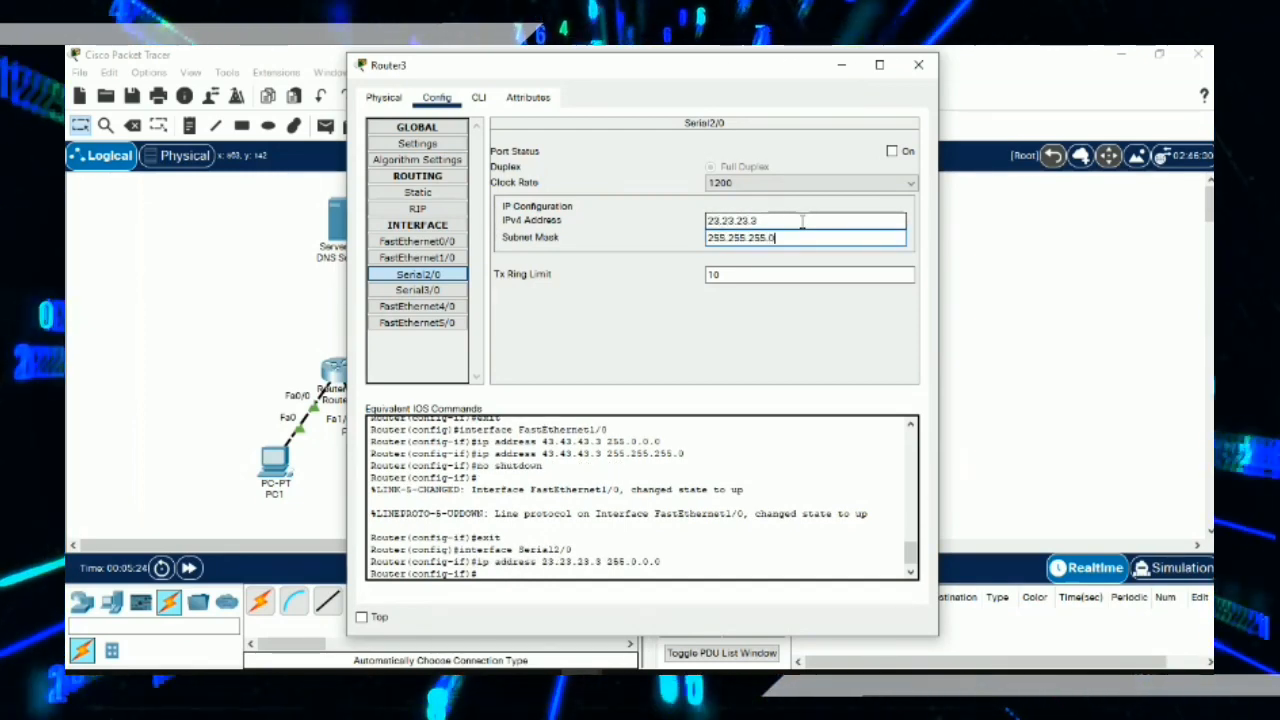
click(906, 151)
Step: Configure Router3's Serial3/0 with IPv4 address 13.13.13.3 and subnet mask 255.255.255.0, turn the port on, and close Router3's window
click(417, 290)
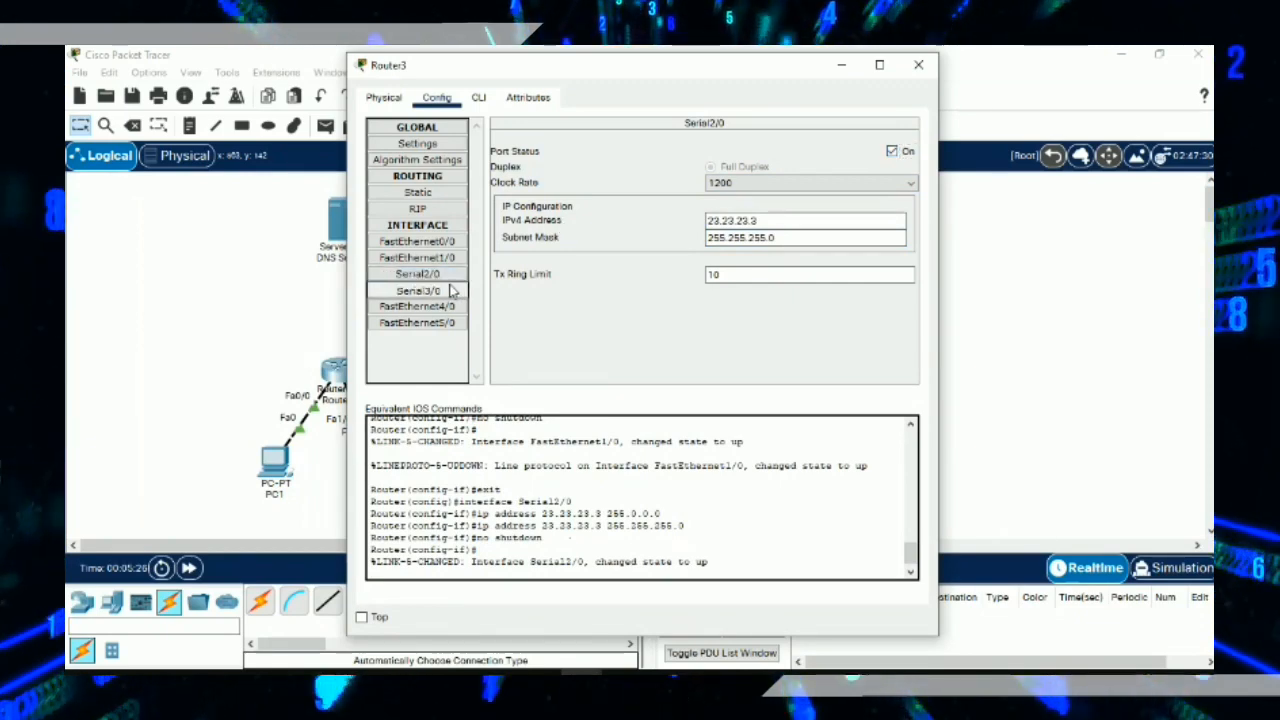
click(720, 218)
text(13.13.13.3)
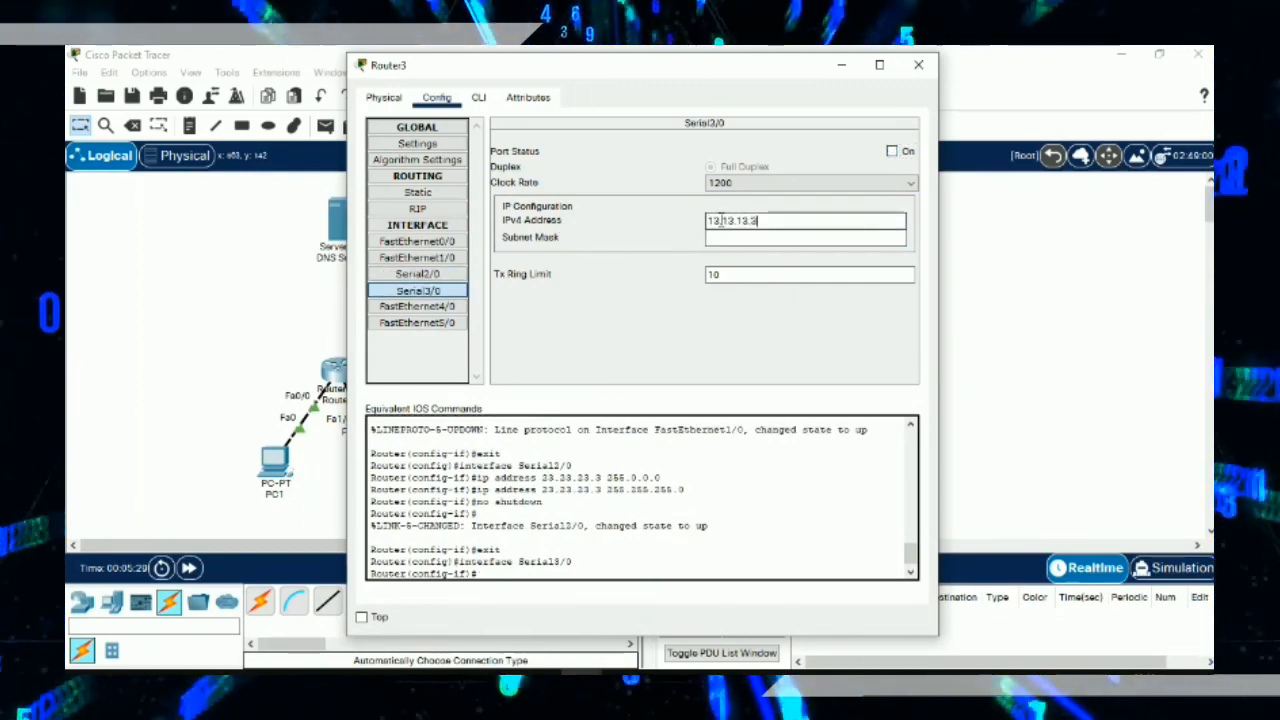
key(Tab)
text(255.255.255.)
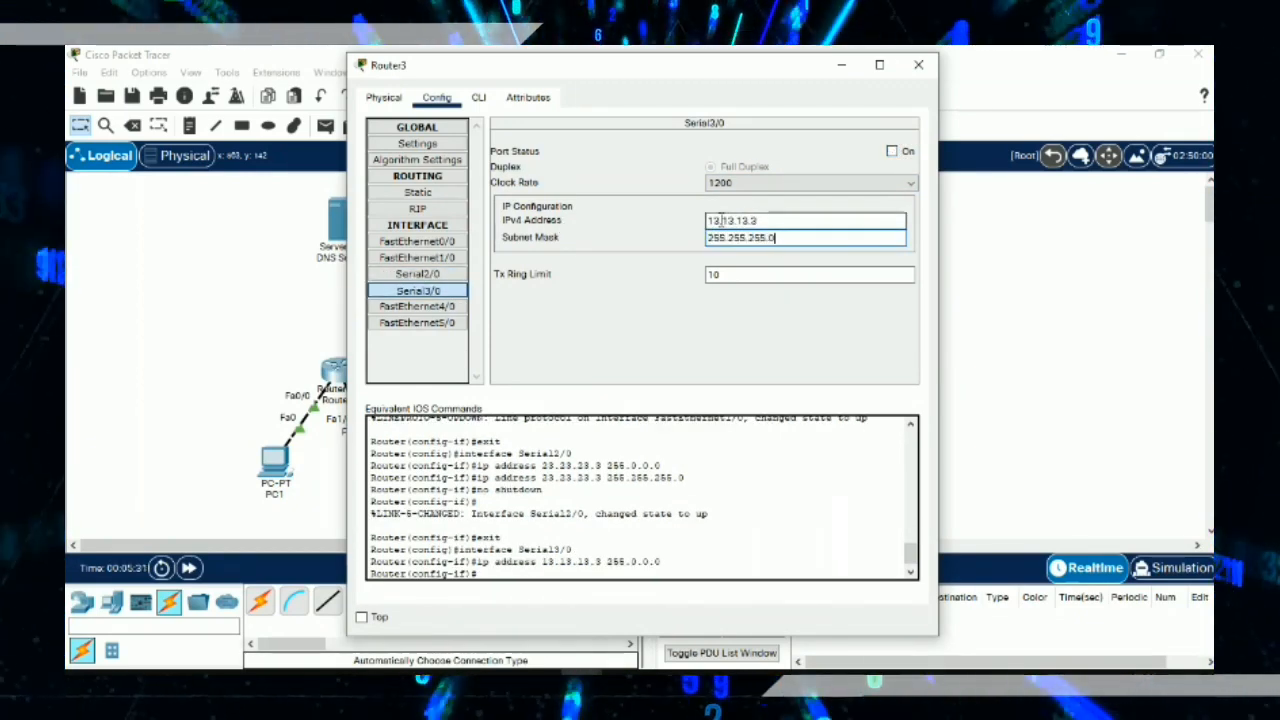
click(895, 152)
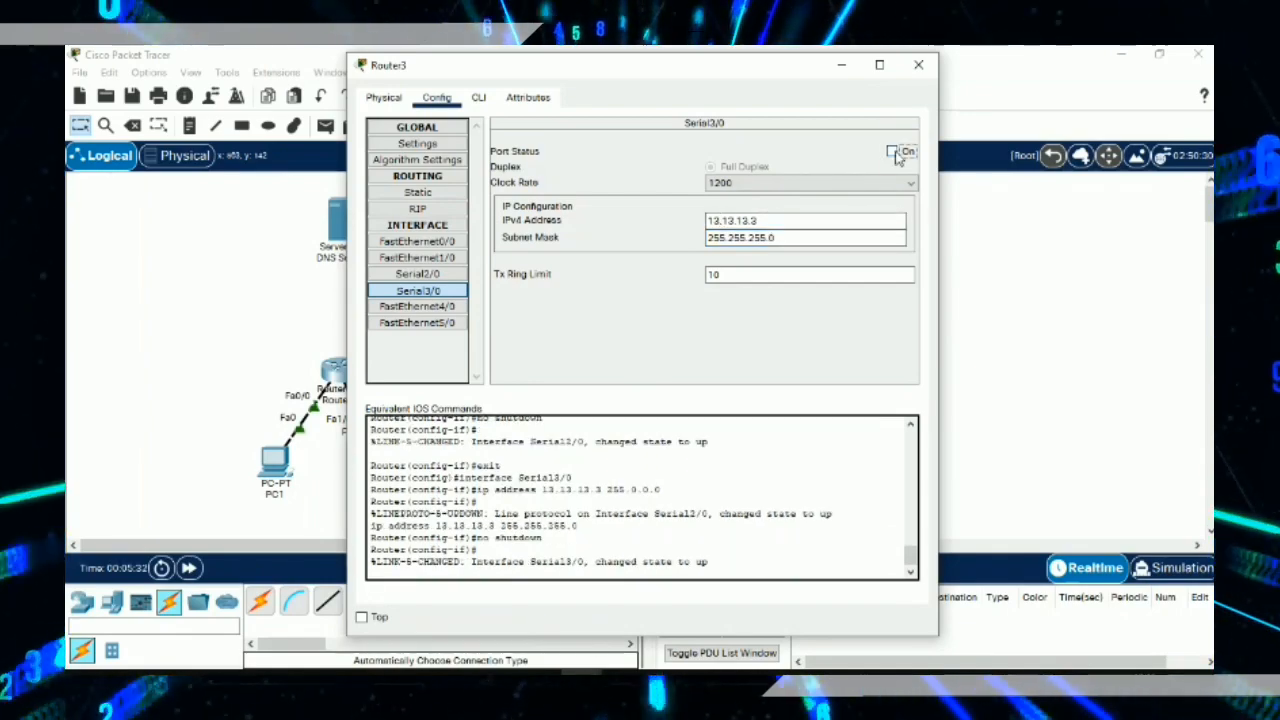
click(915, 66)
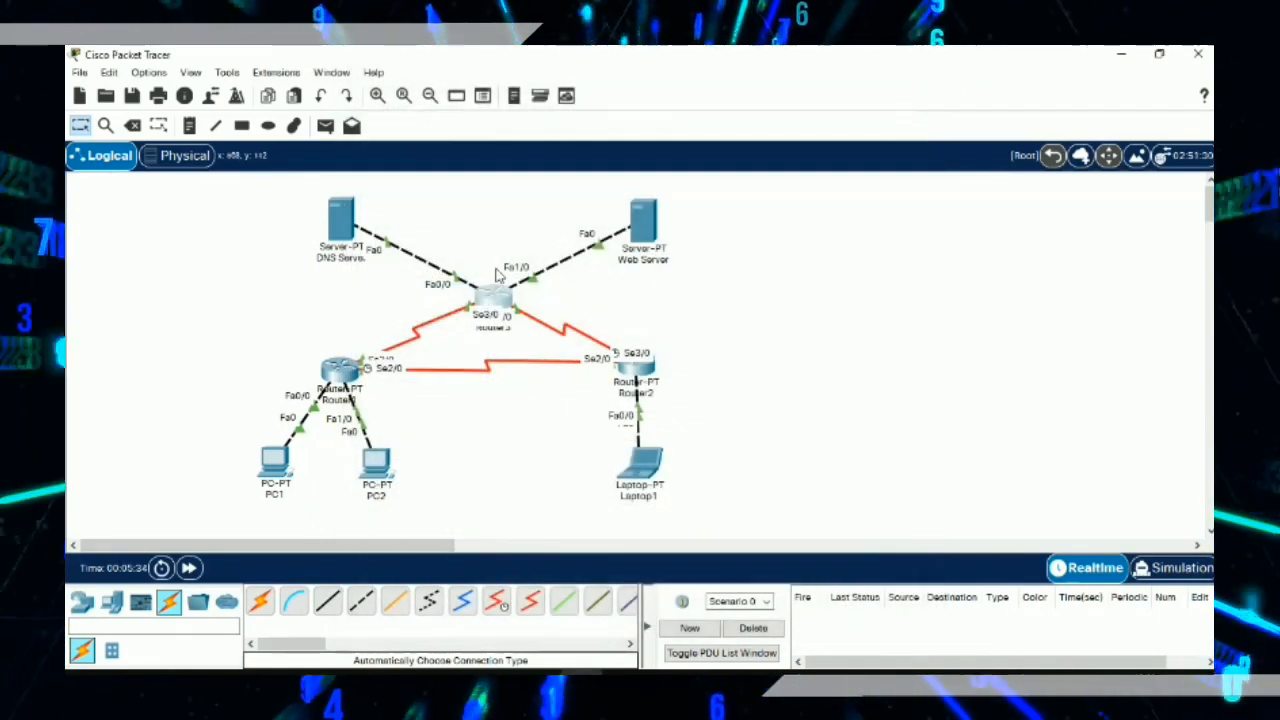
Step: Give PC1 the static IPv4 address 192.168.1.65 with subnet mask 255.255.255.192 in its IP configuration
click(269, 476)
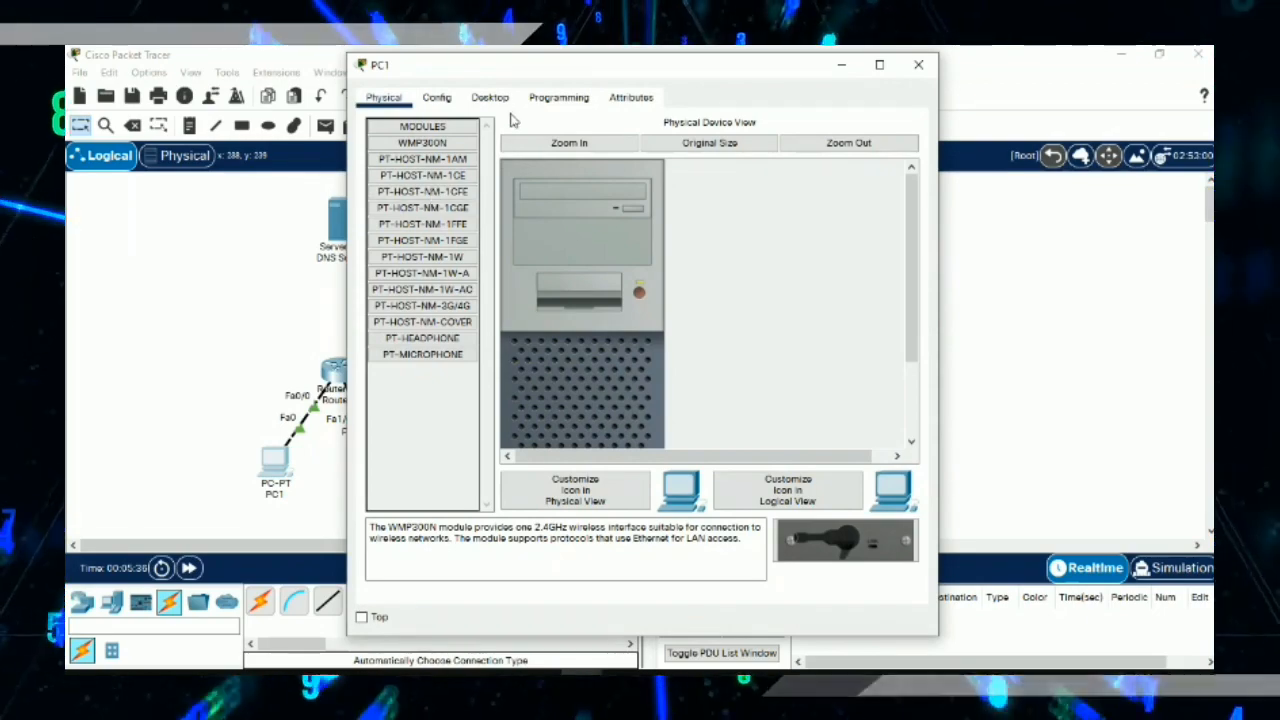
click(490, 97)
click(414, 175)
click(610, 215)
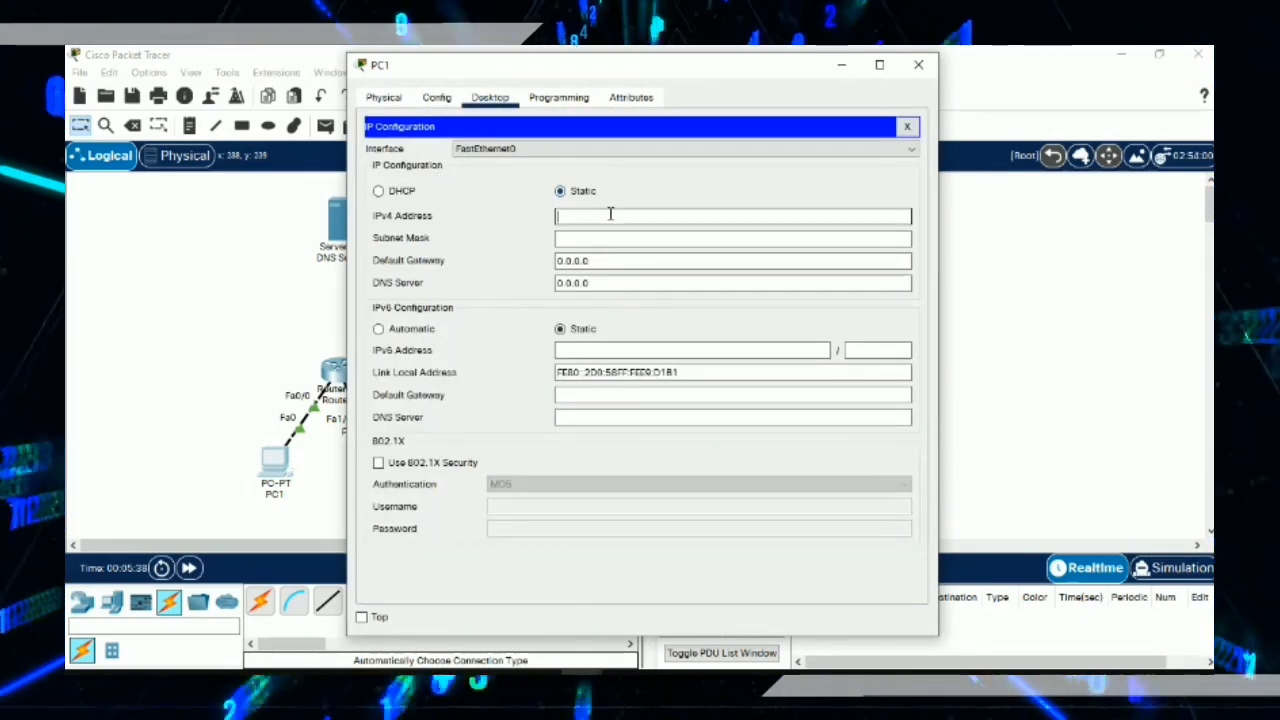
text(192.168)
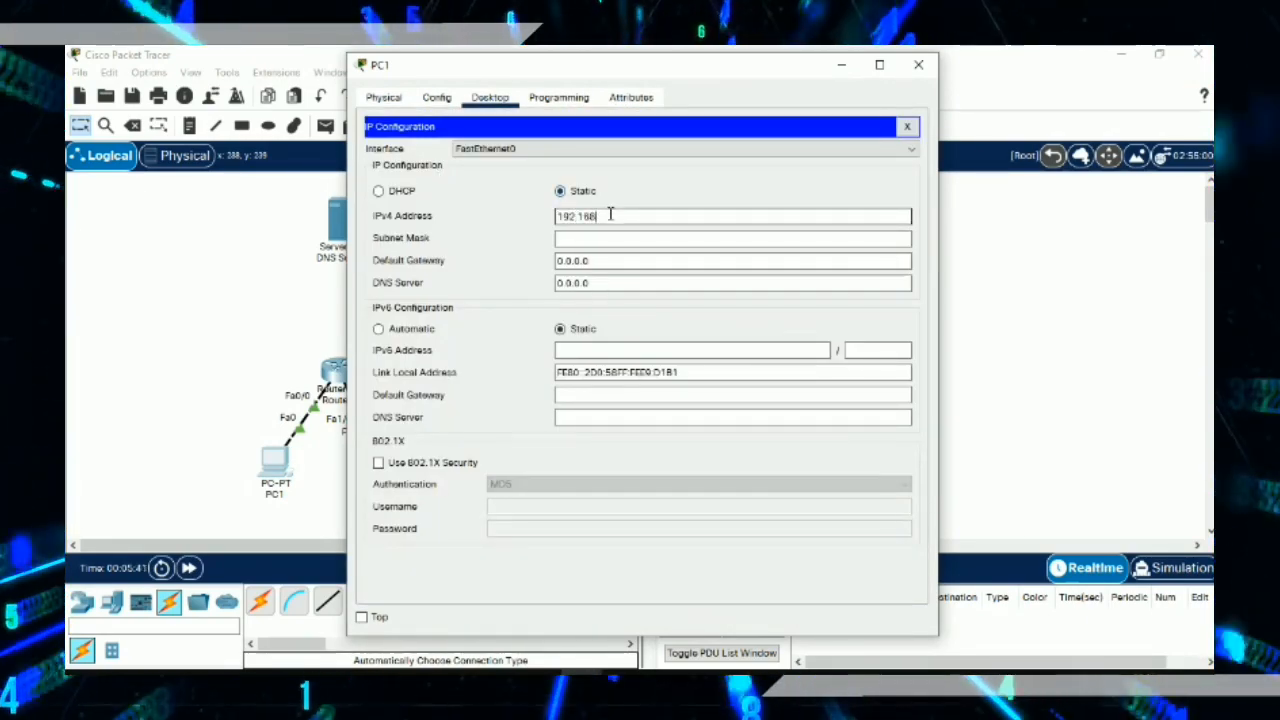
text(.1.25)
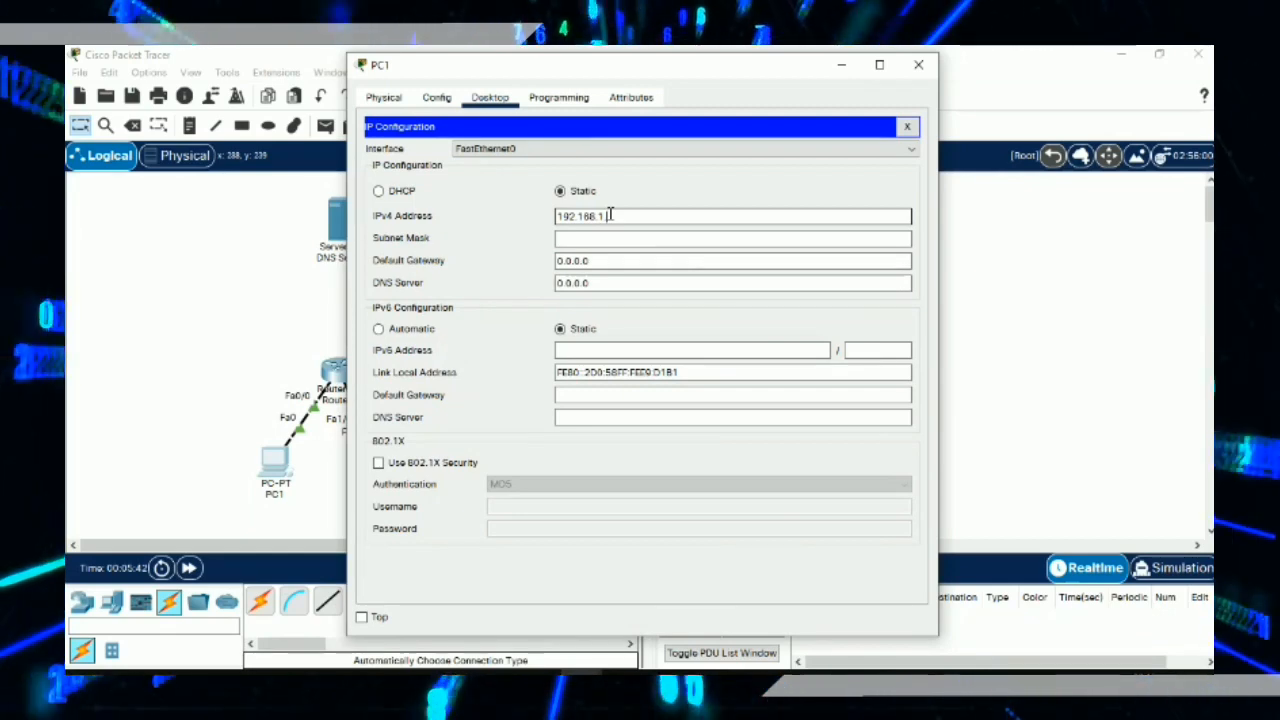
key(Tab)
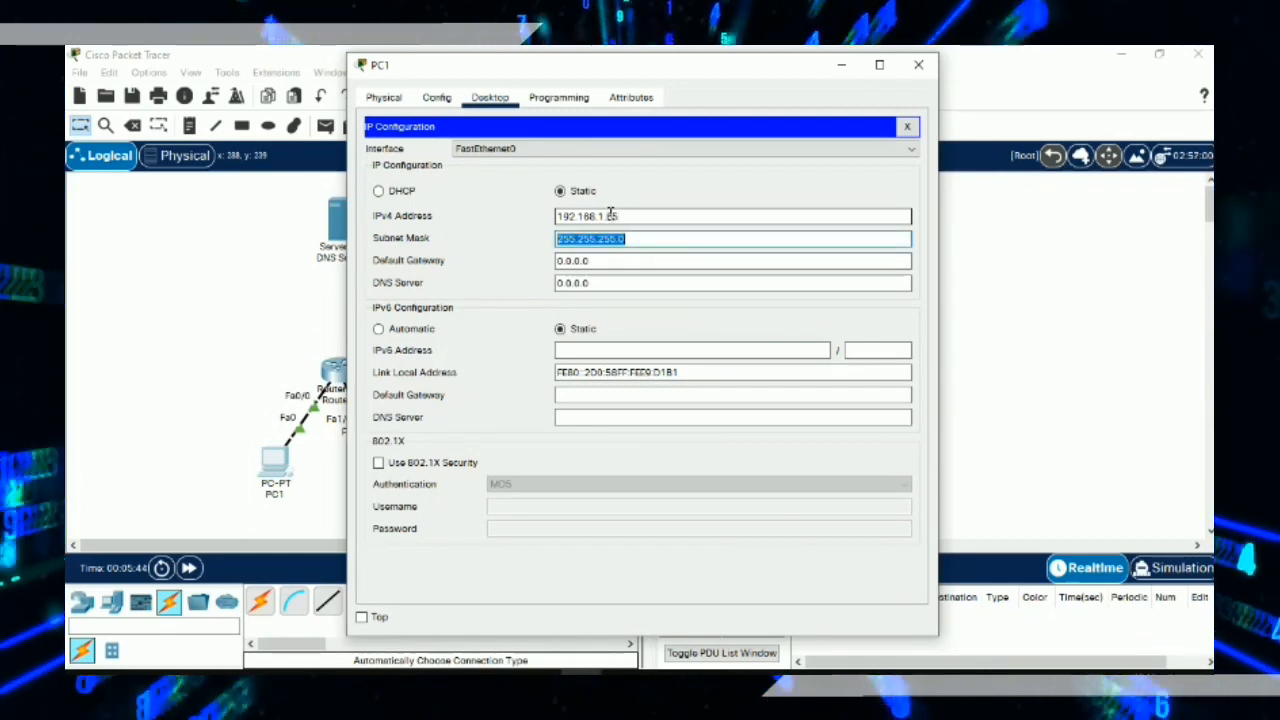
key(End)
key(BackSpace)
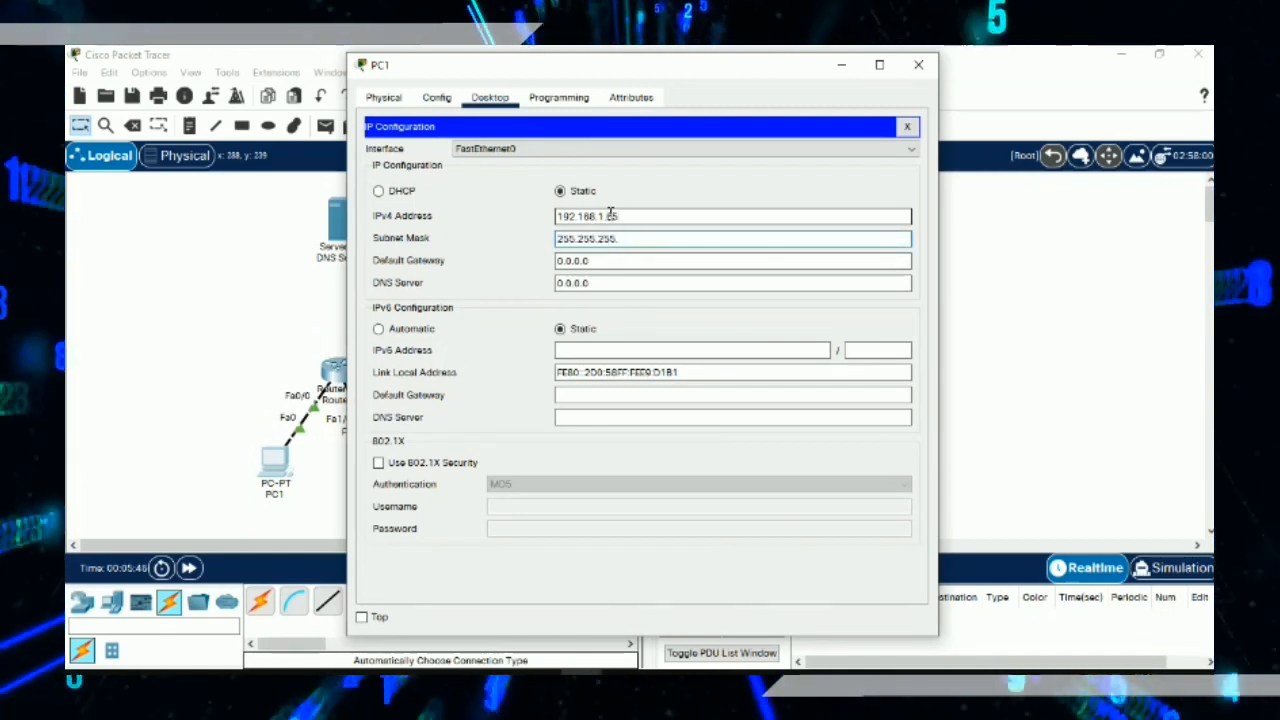
text(192)
key(Tab)
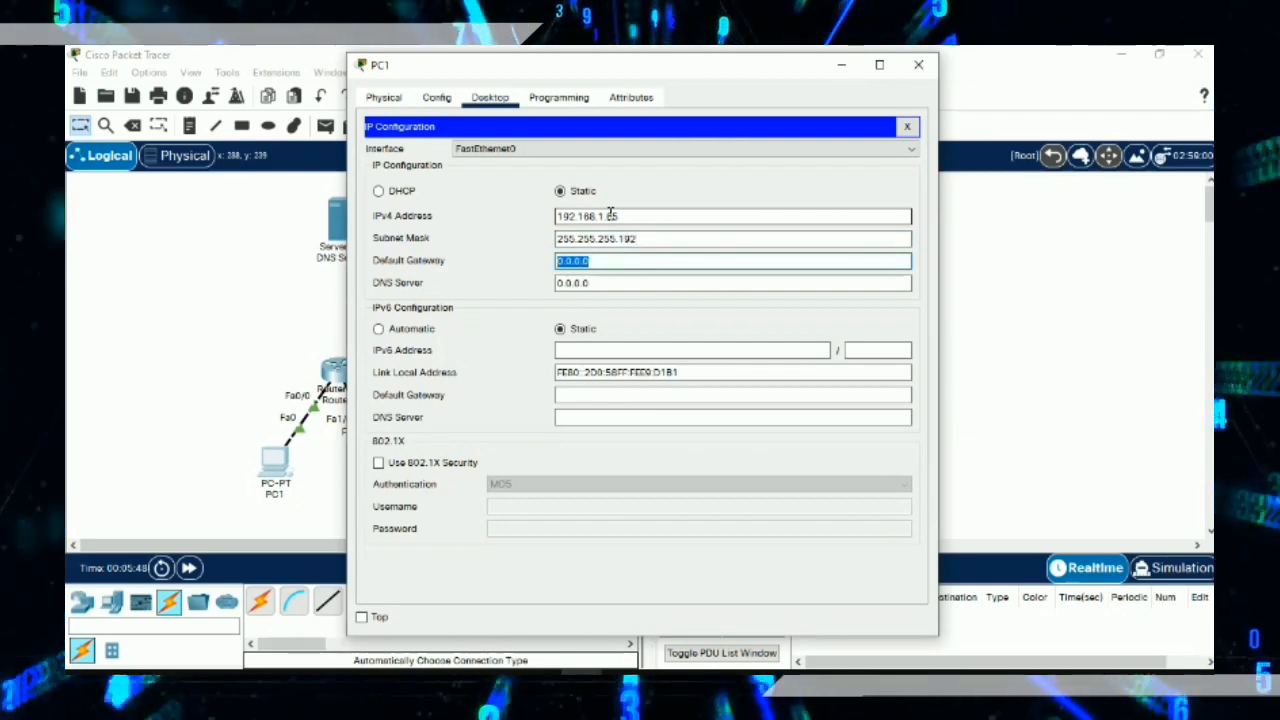
Step: Set PC1's default gateway to 192.168.1.62 and close its window
text(19)
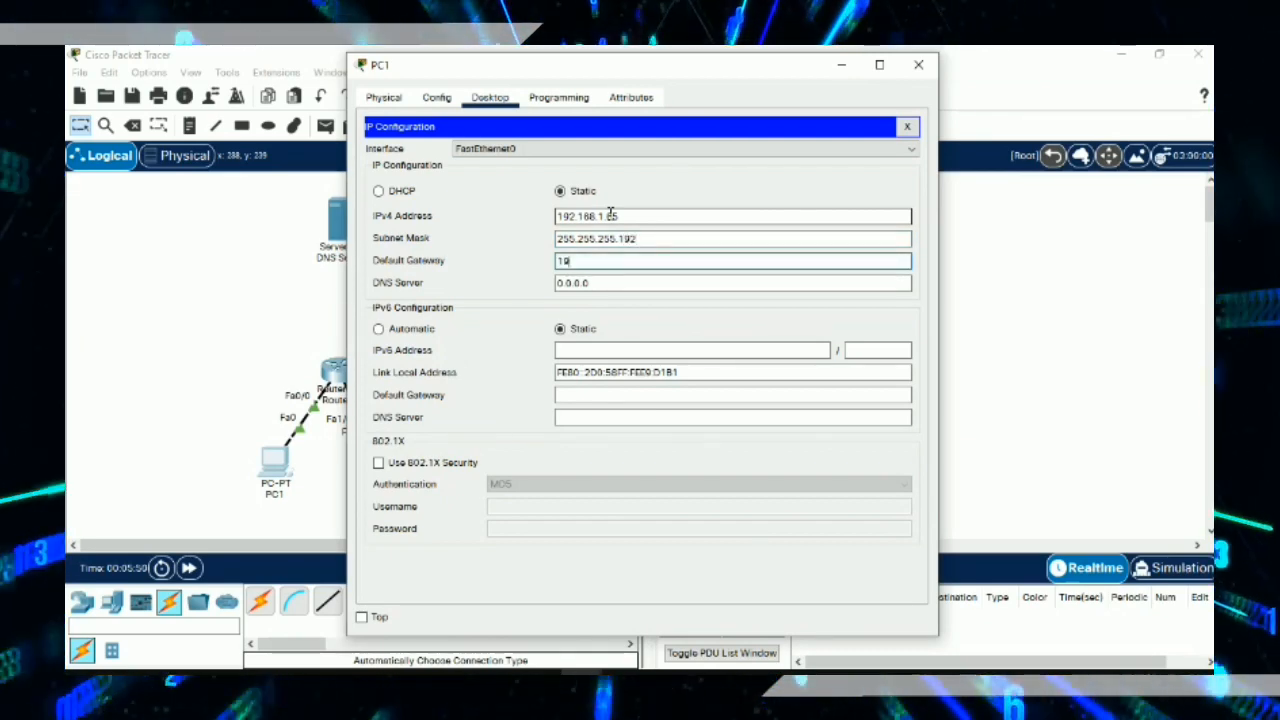
text(2)
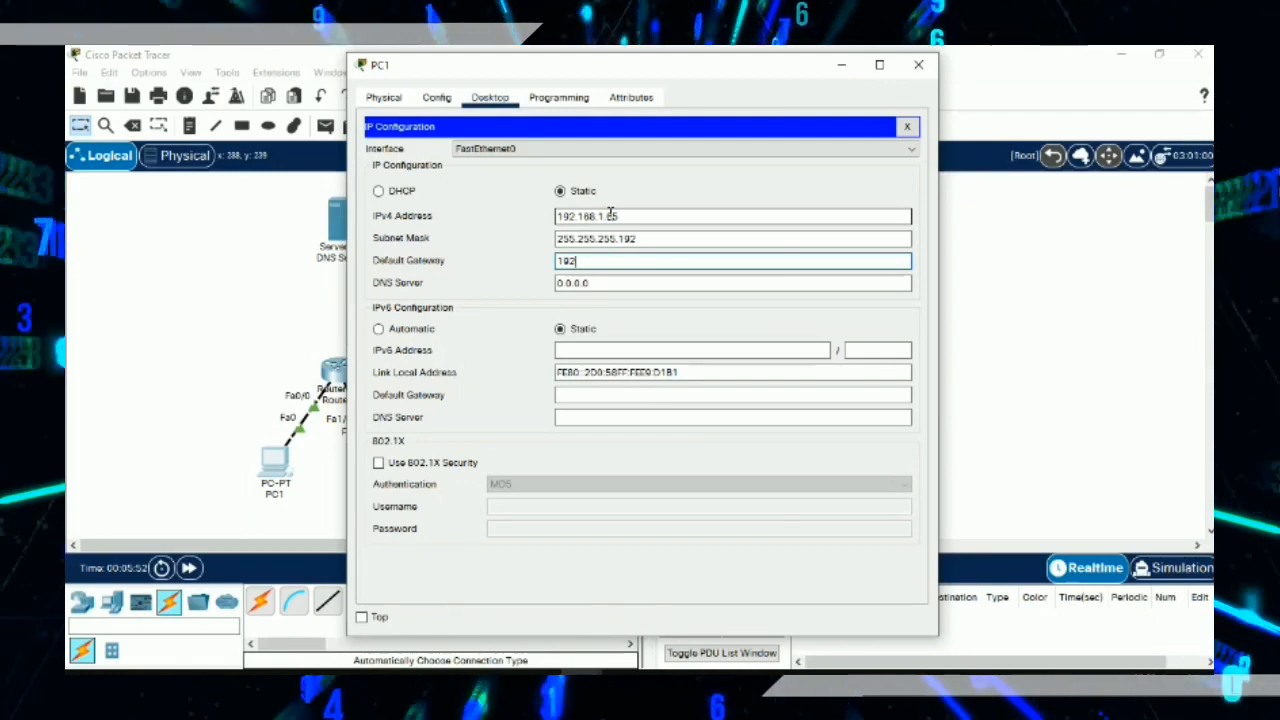
text(.168)
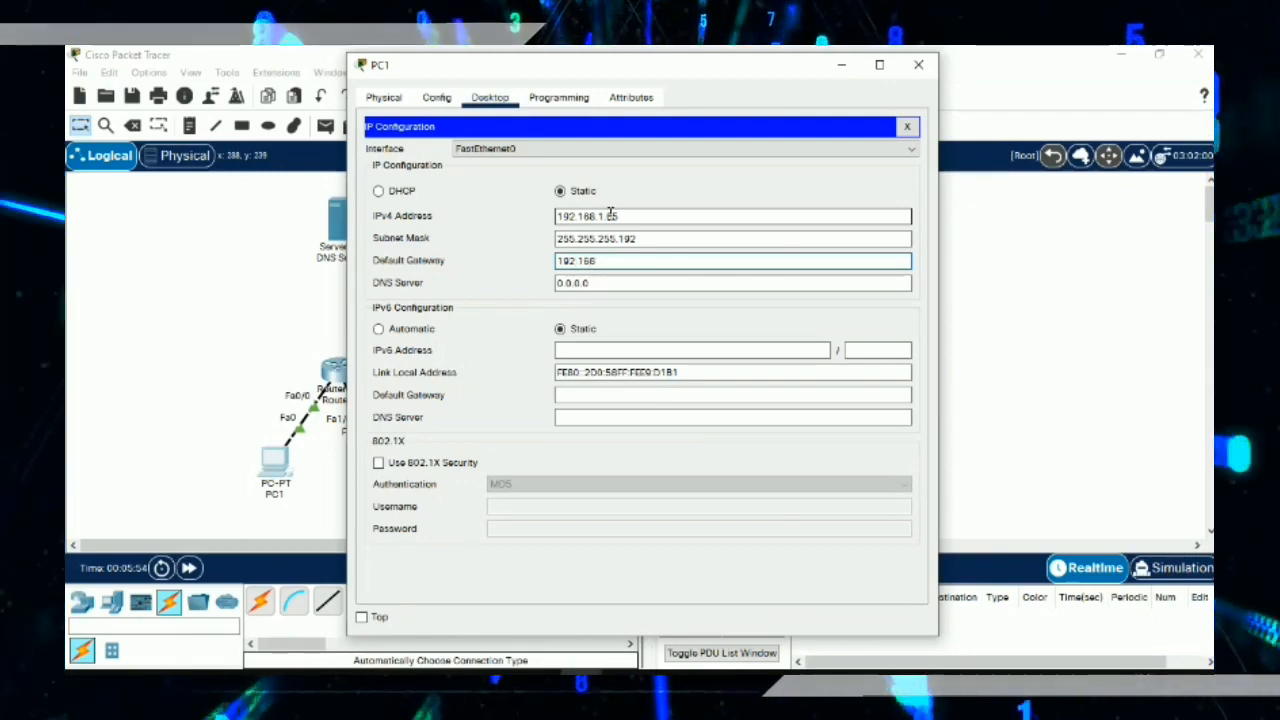
text(.1.62)
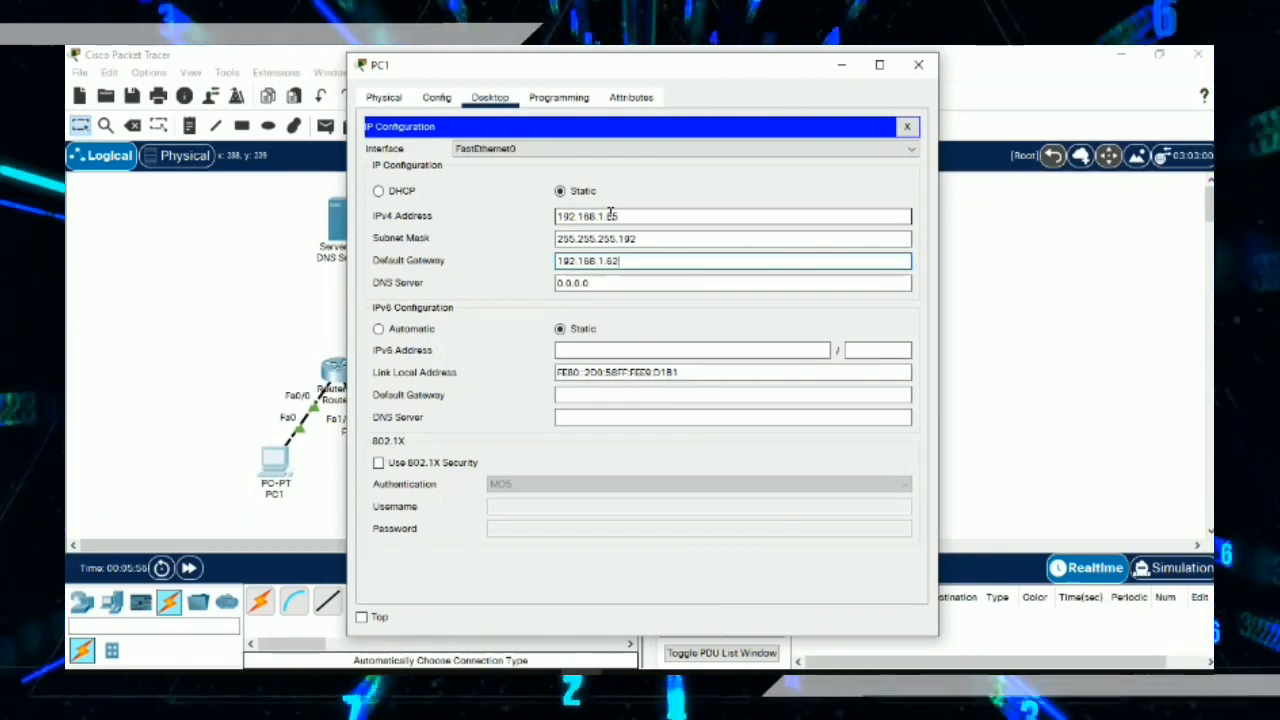
click(916, 66)
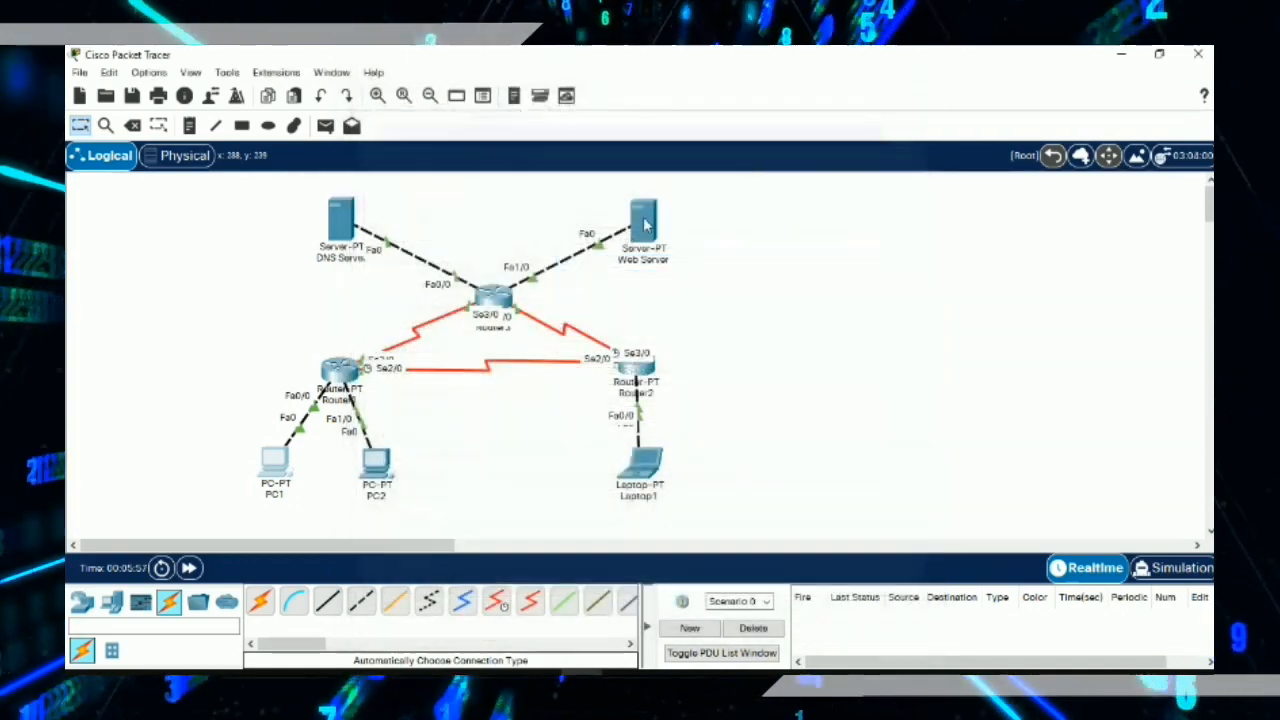
Step: Reopen PC1's IP configuration, set its DNS server to 33.33.33.1, and close the window
click(287, 466)
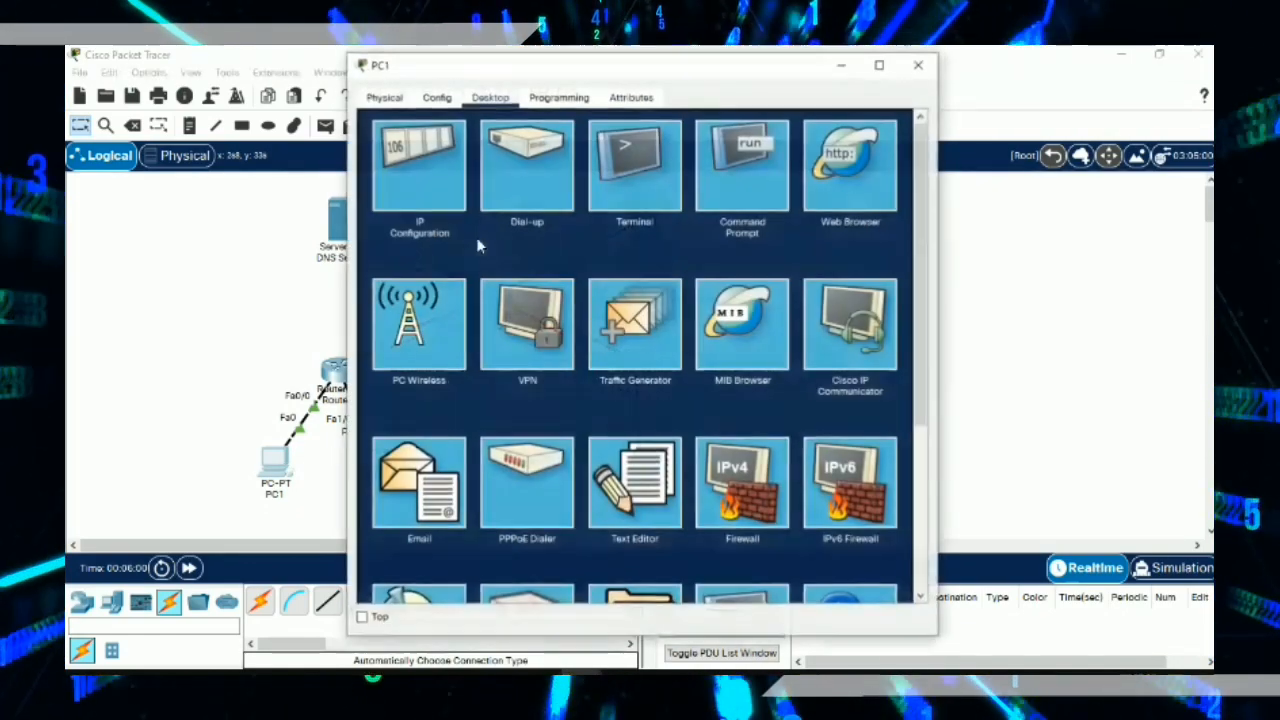
click(425, 193)
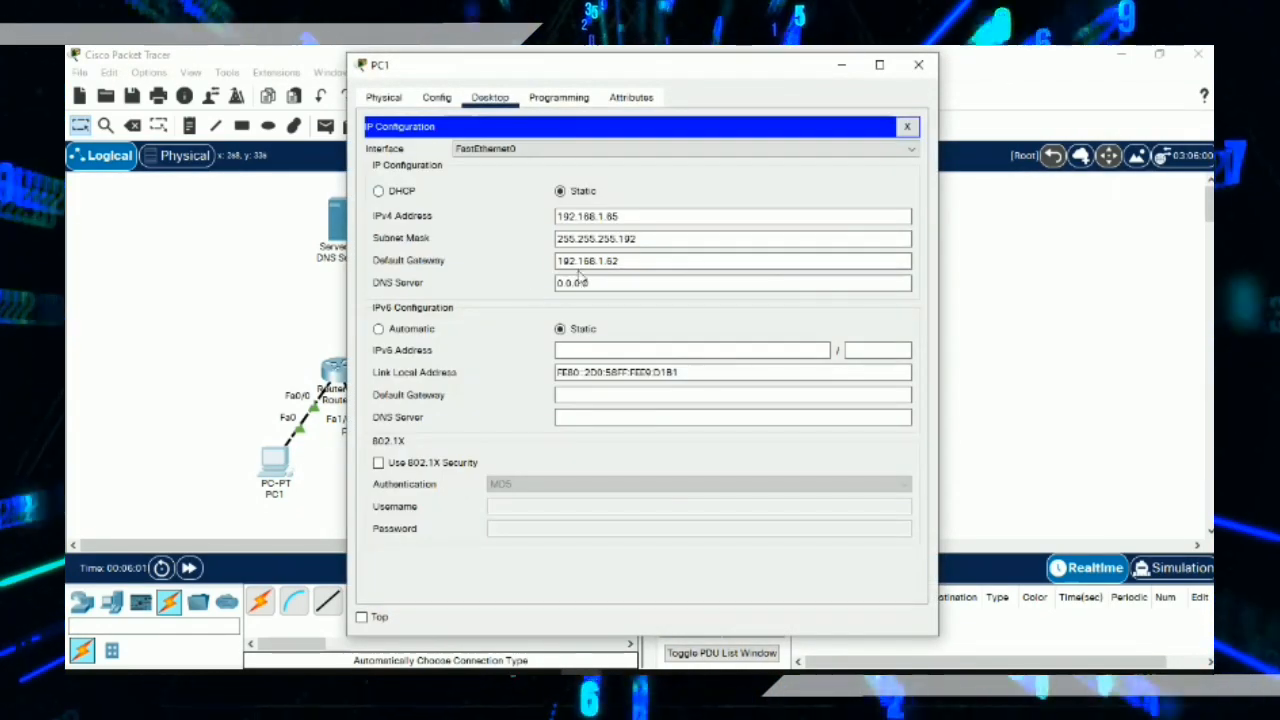
drag(600, 283, 526, 289)
text(13.3)
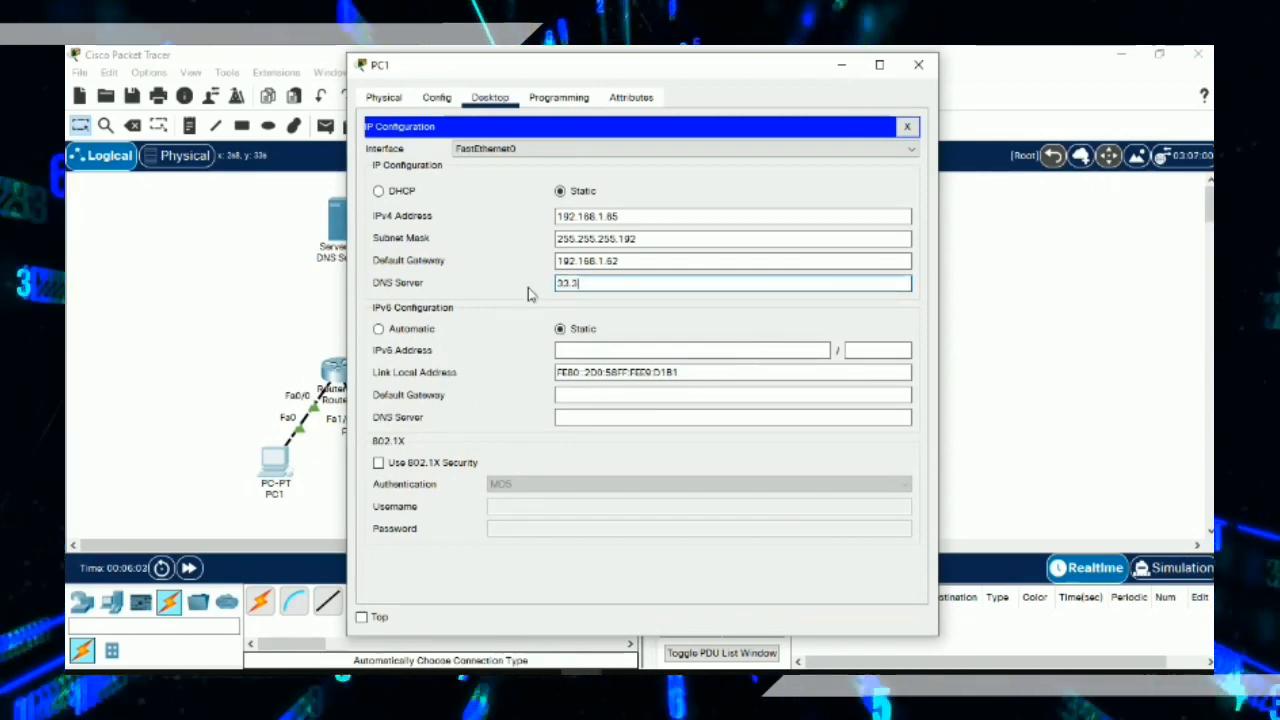
text(3.1)
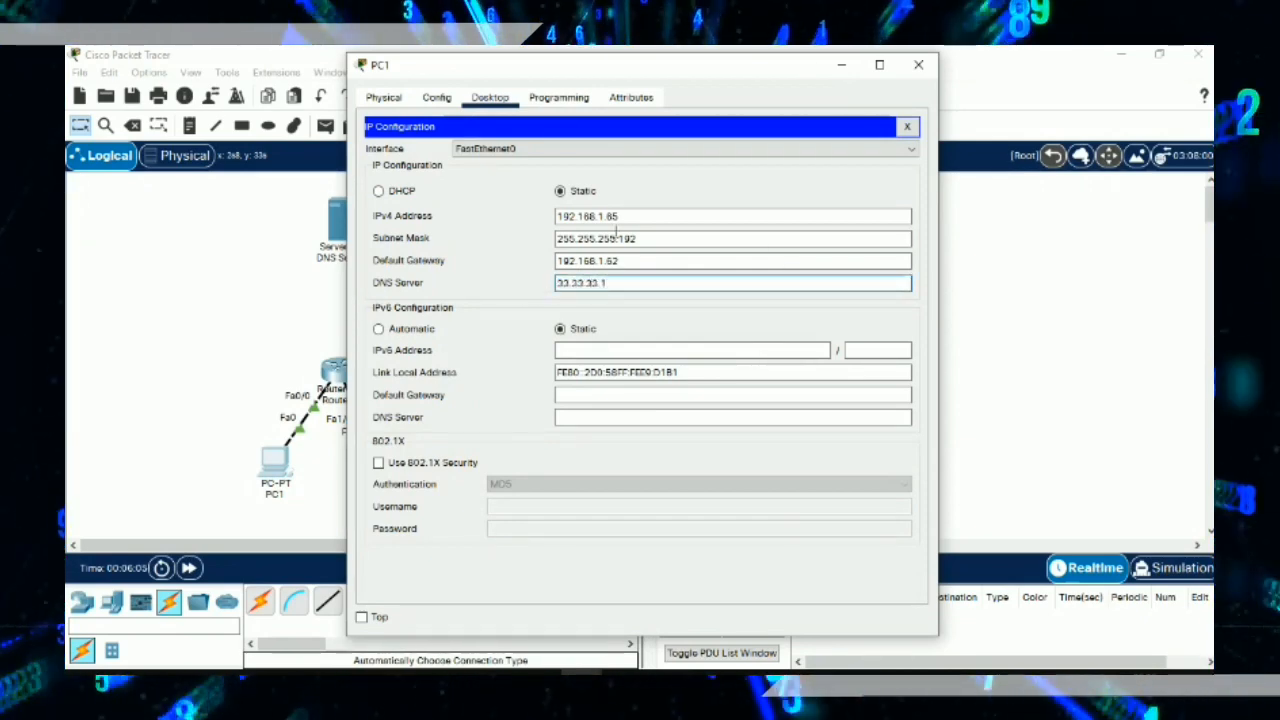
click(918, 64)
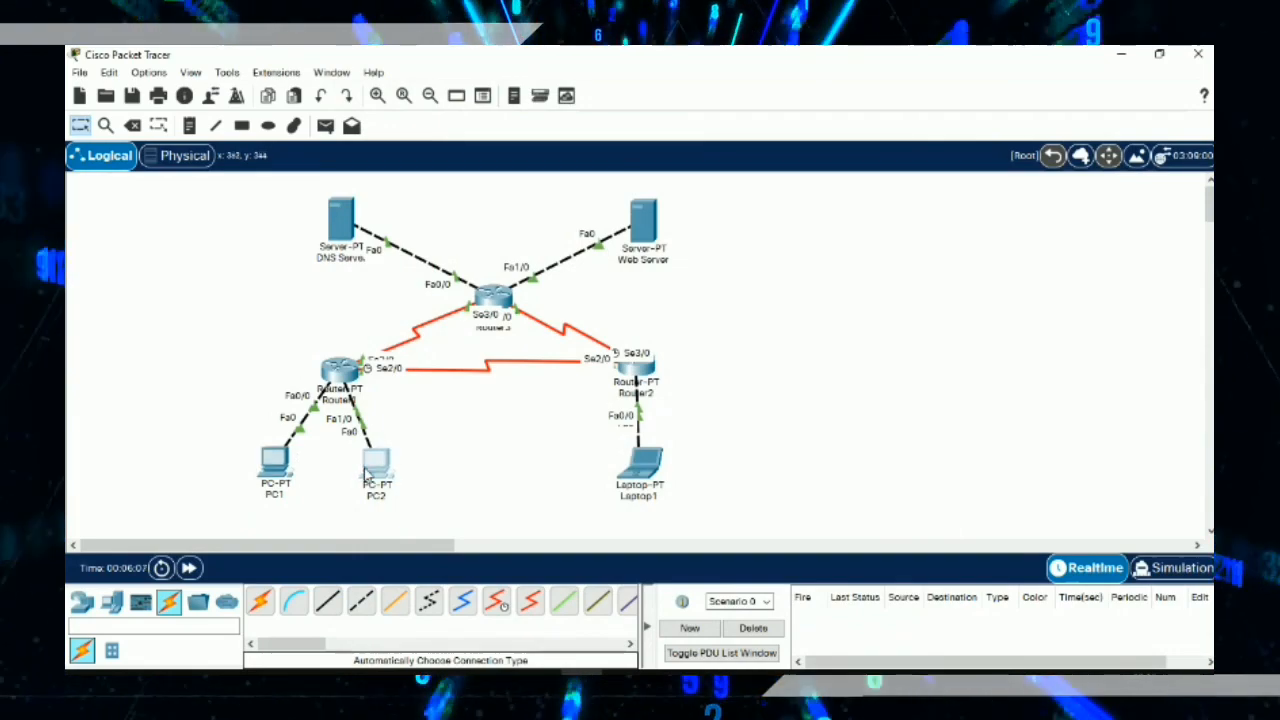
Step: Give PC2 the static IPv4 address 192.168.1.65 in its IP configuration and close its window
click(377, 463)
click(490, 97)
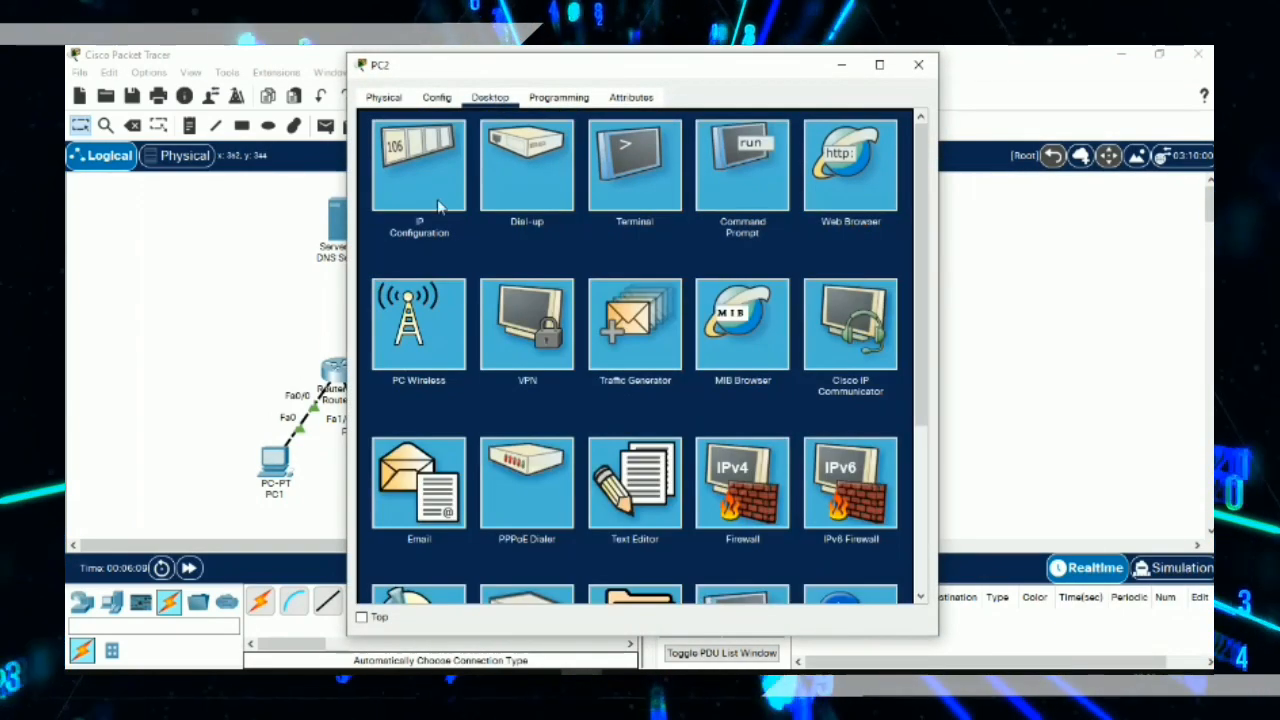
click(417, 168)
click(589, 215)
text(1)
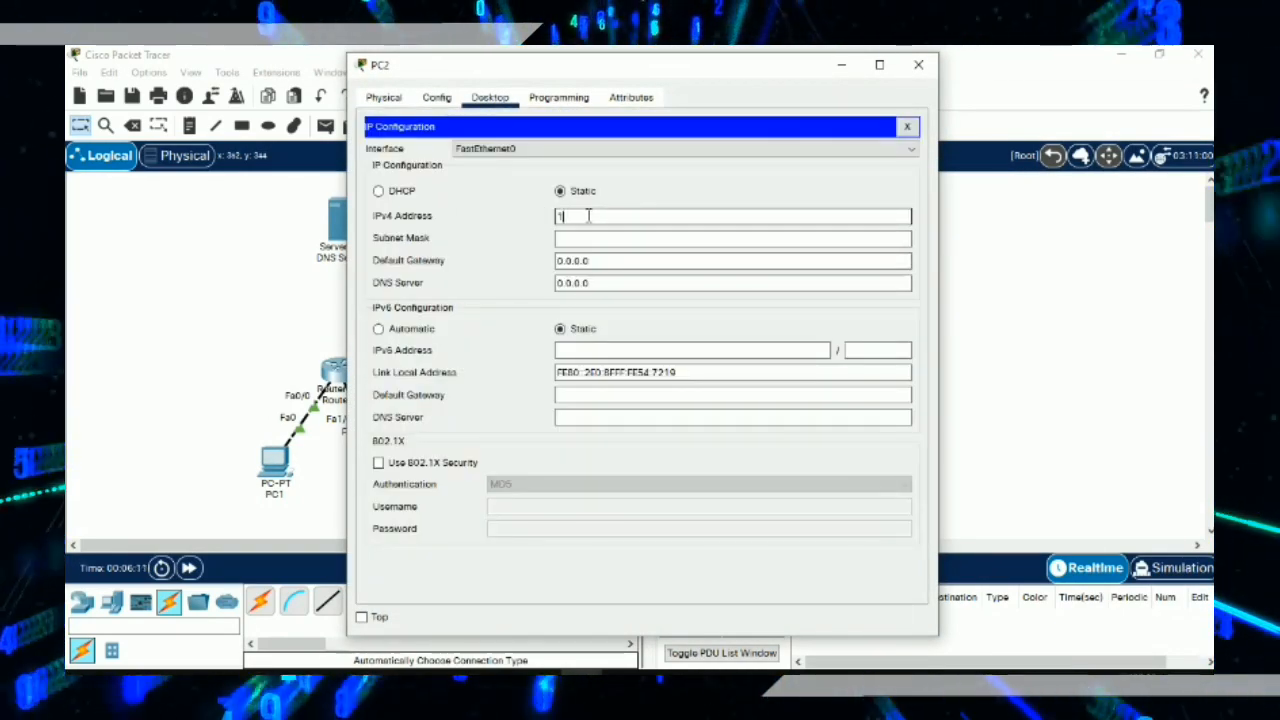
text(92.168.1.)
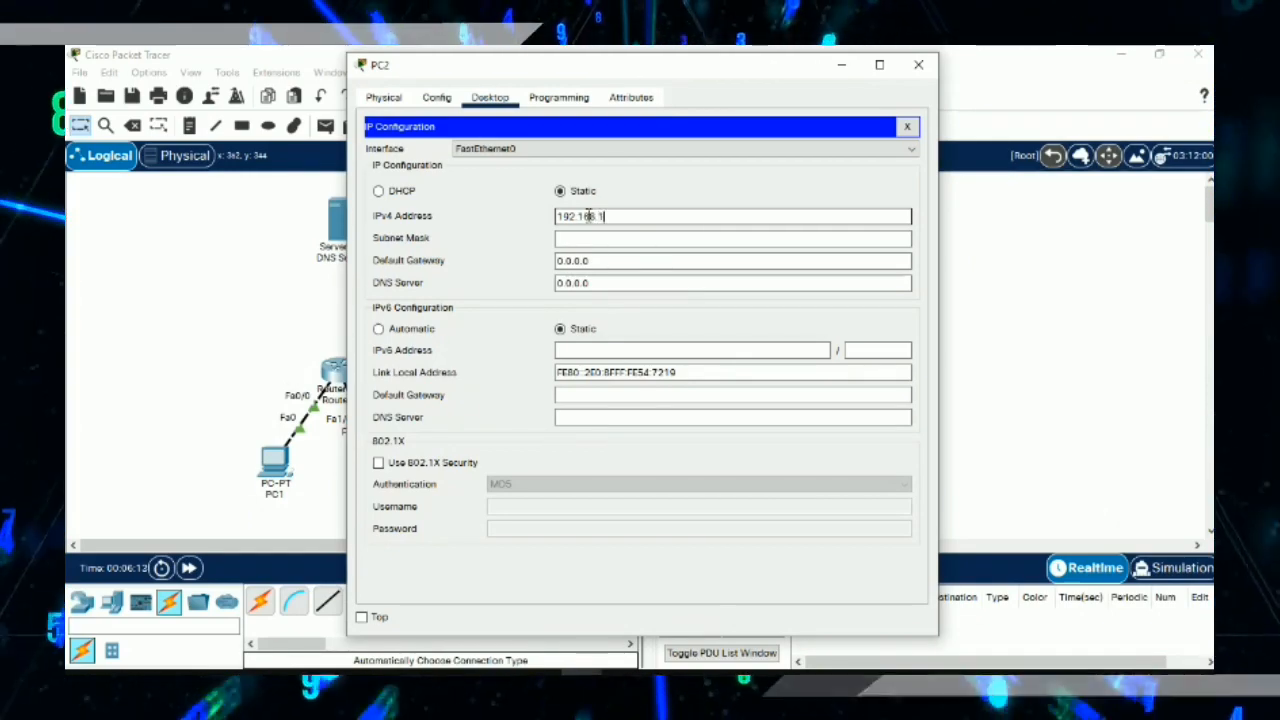
text(65)
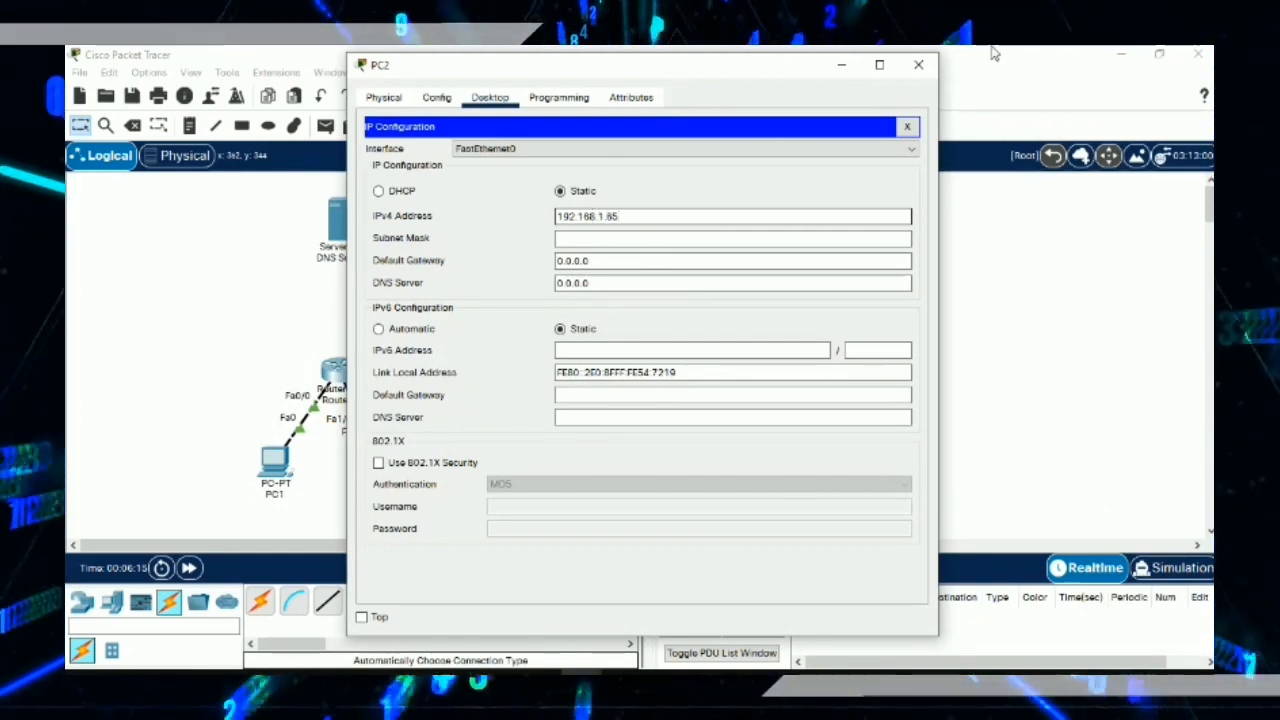
click(919, 66)
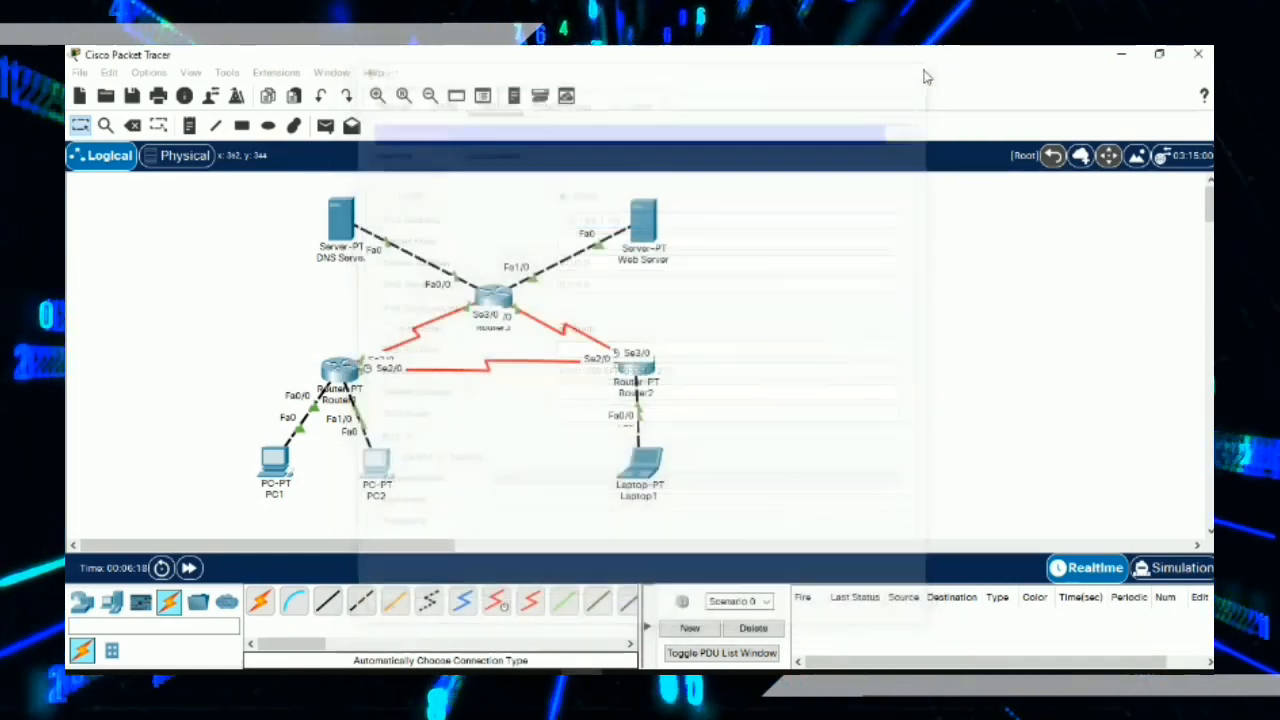
Step: Reopen PC1's IP configuration, change its IPv4 address to 192.168.1.1, and close the window
click(276, 462)
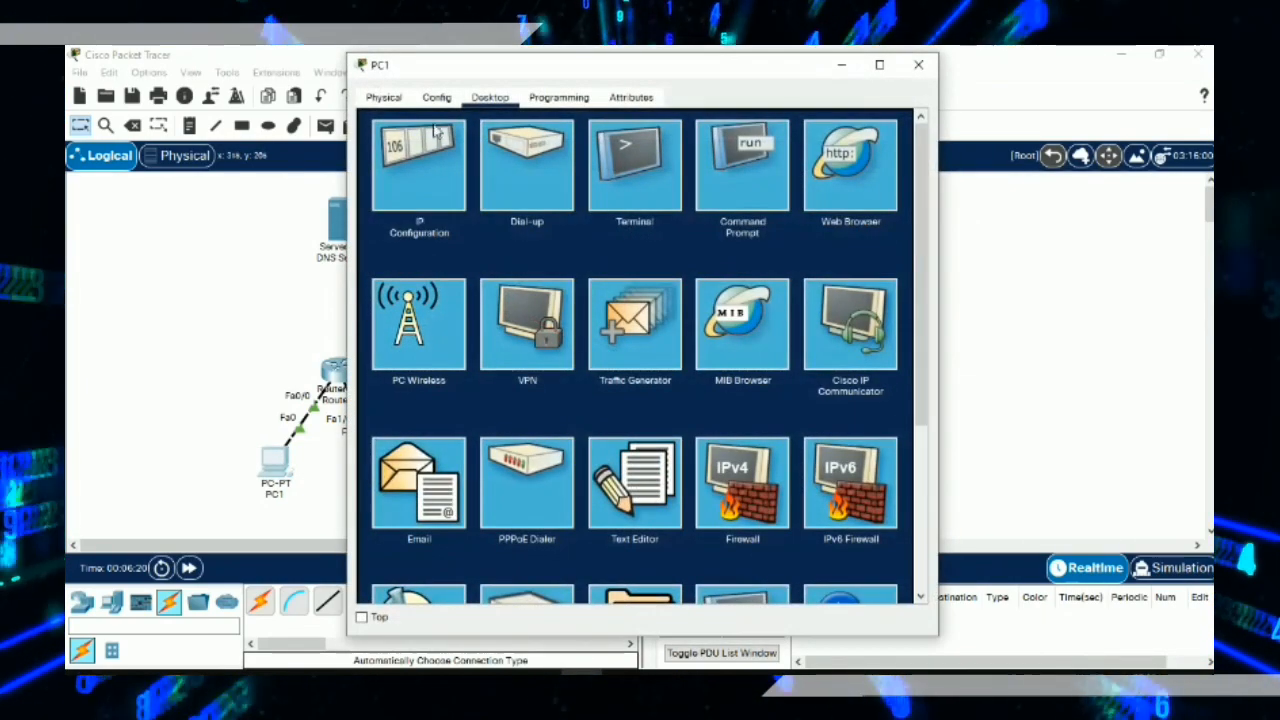
click(418, 162)
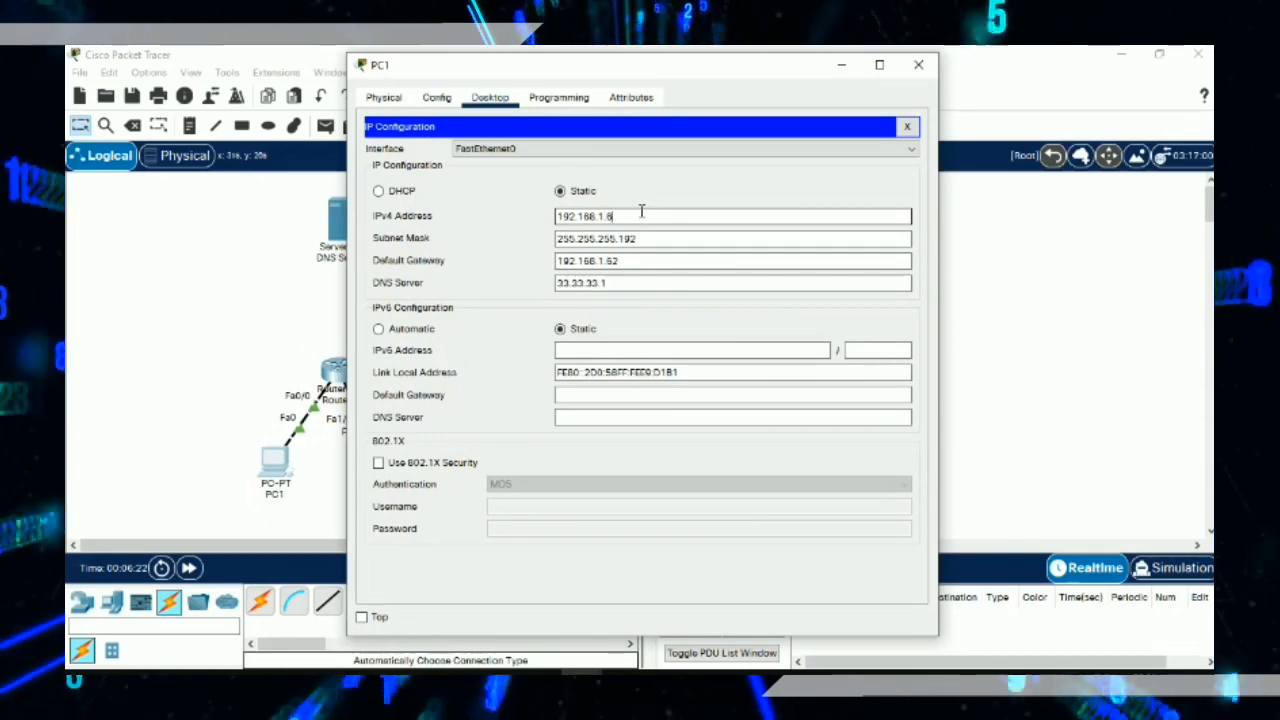
text(1)
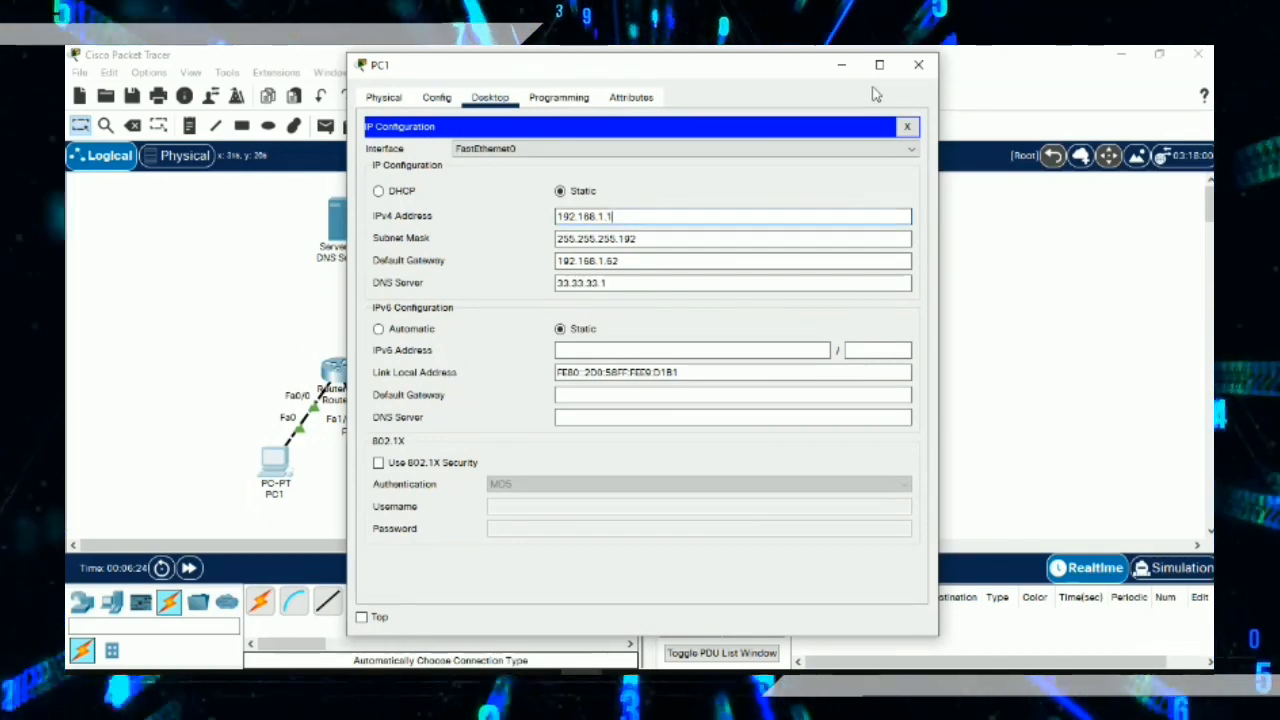
click(919, 66)
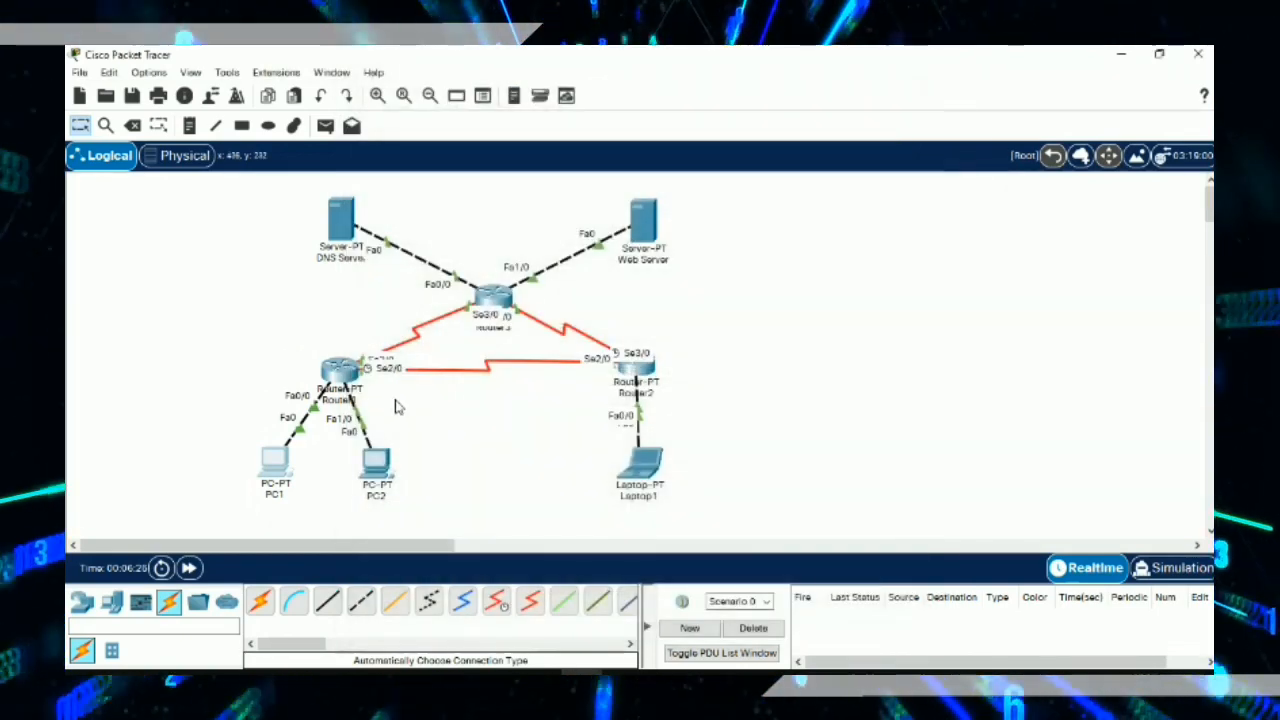
Step: Reopen PC2's IP configuration and set its default gateway to 192.168.1.126
click(378, 466)
click(418, 162)
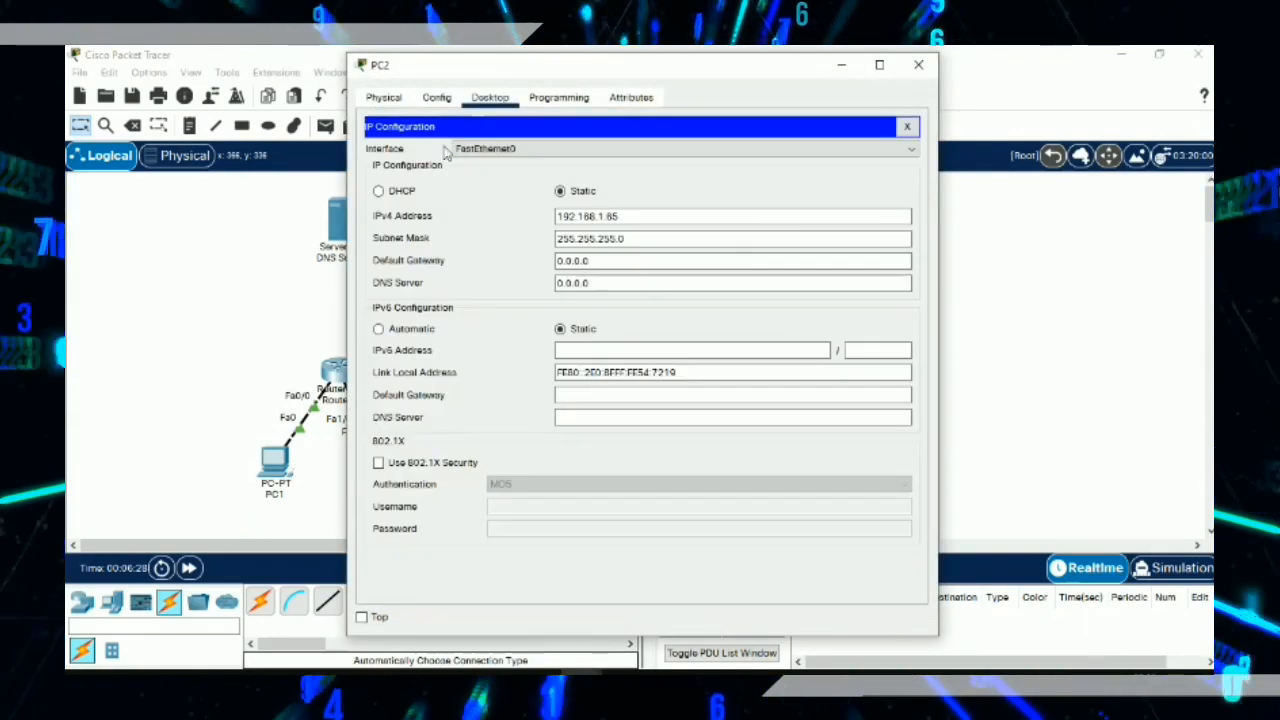
click(594, 282)
click(602, 259)
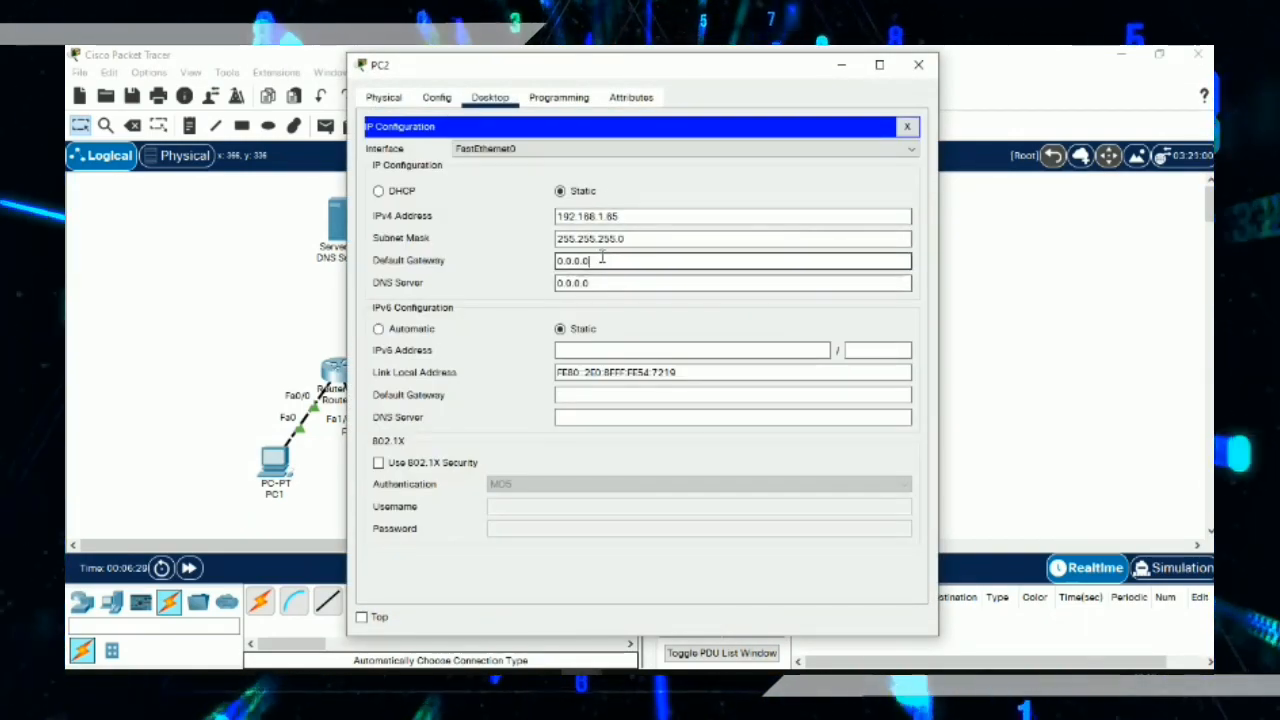
key(BackSpace)
key(BackSpace)
key(BackSpace)
key(BackSpace)
key(BackSpace)
key(BackSpace)
key(BackSpace)
text(192)
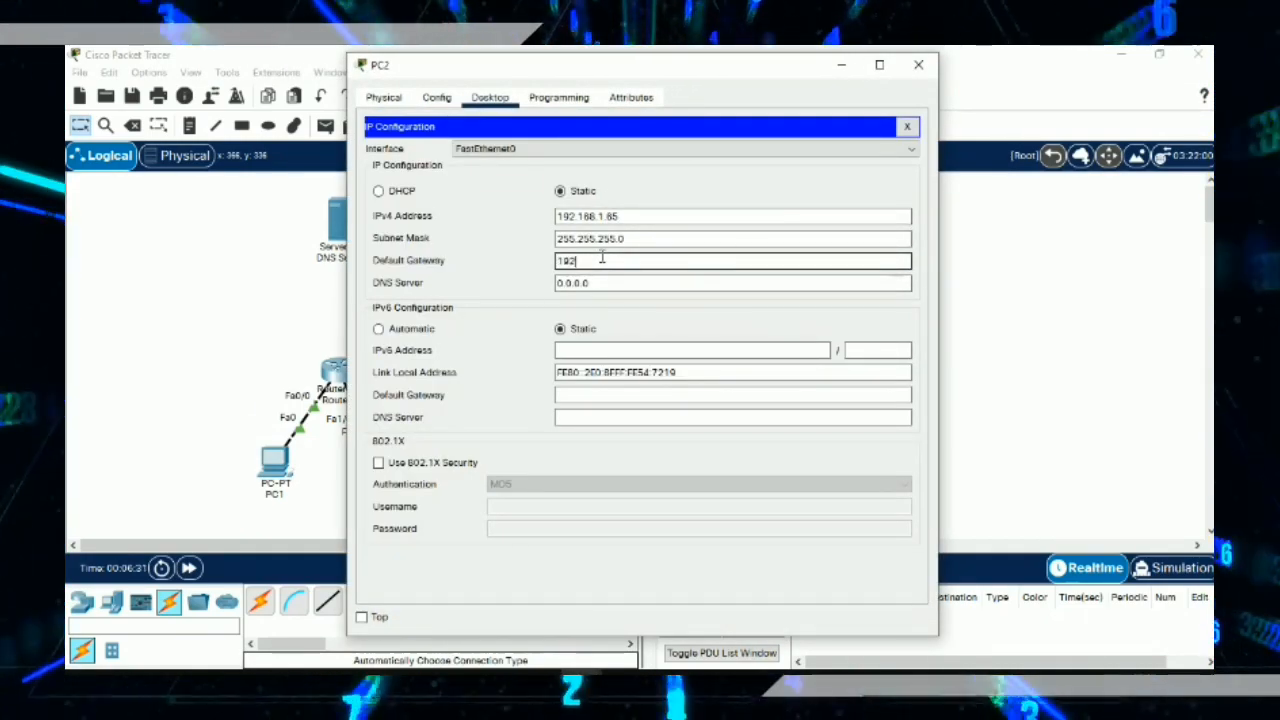
text(.168.1)
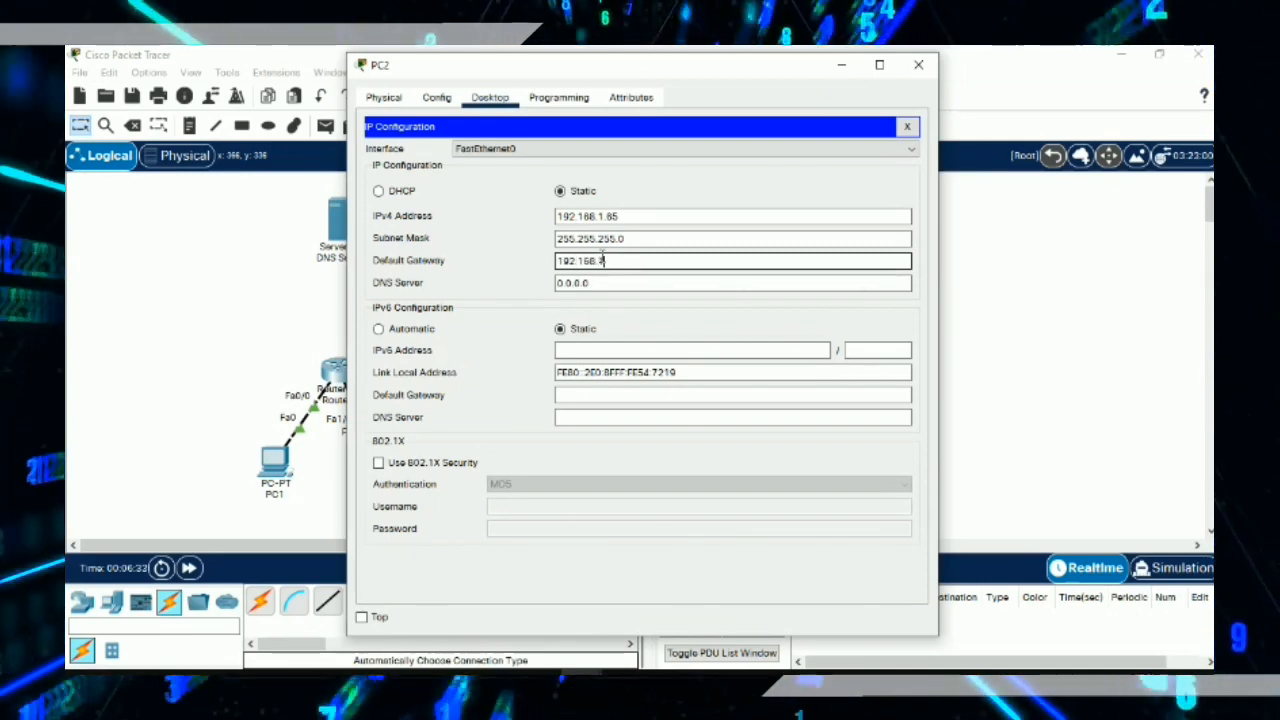
text(.126)
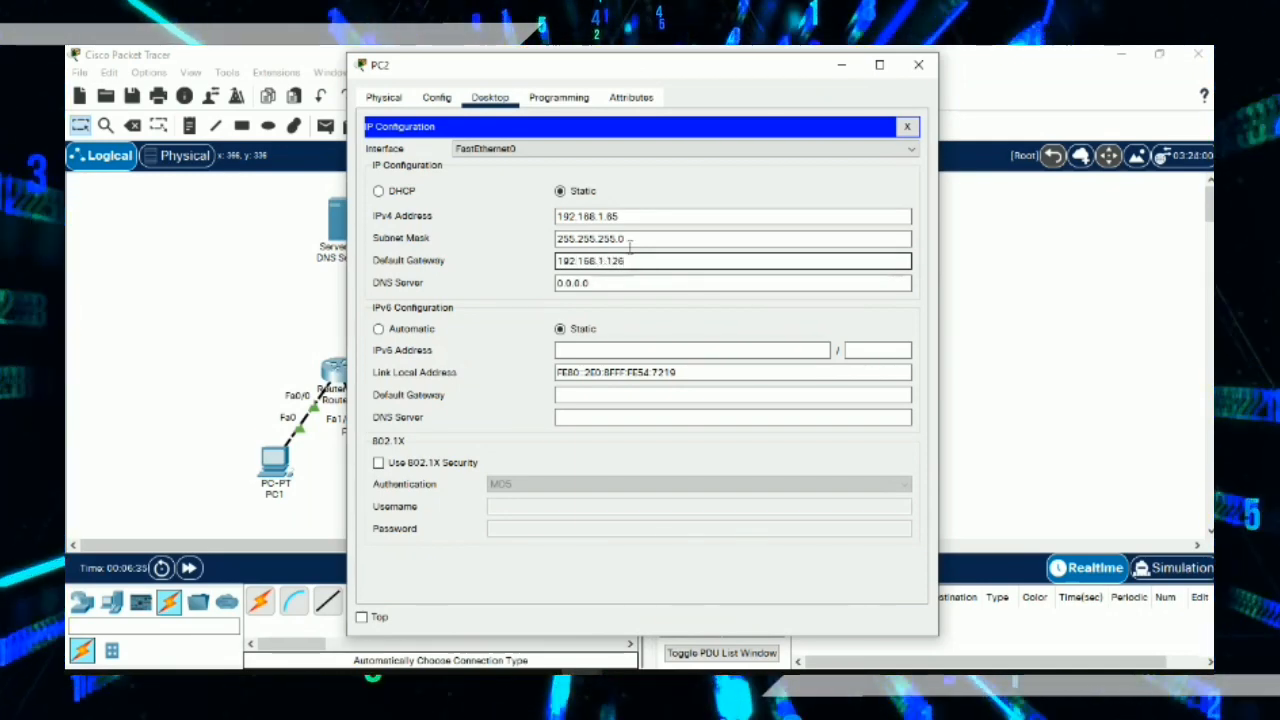
Step: Set PC2's subnet mask to 255.255.255.192 and its DNS server to 33.33.33.1, and close its window
click(632, 241)
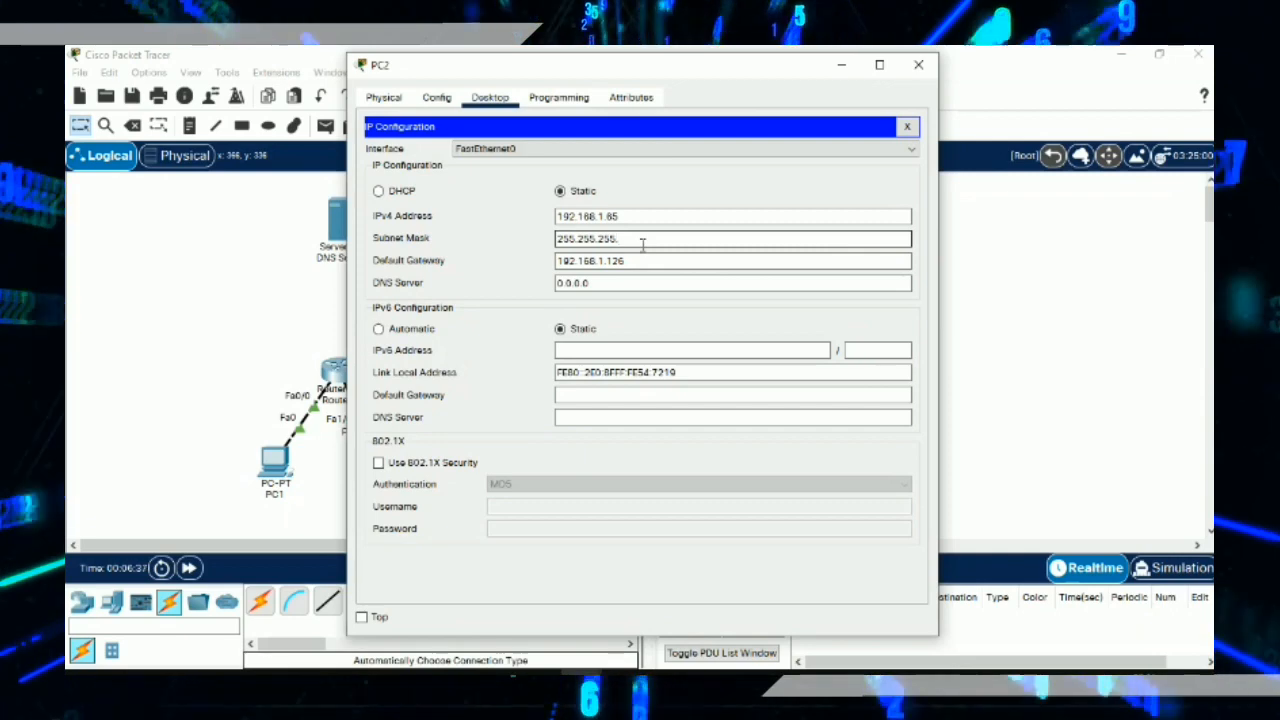
click(618, 282)
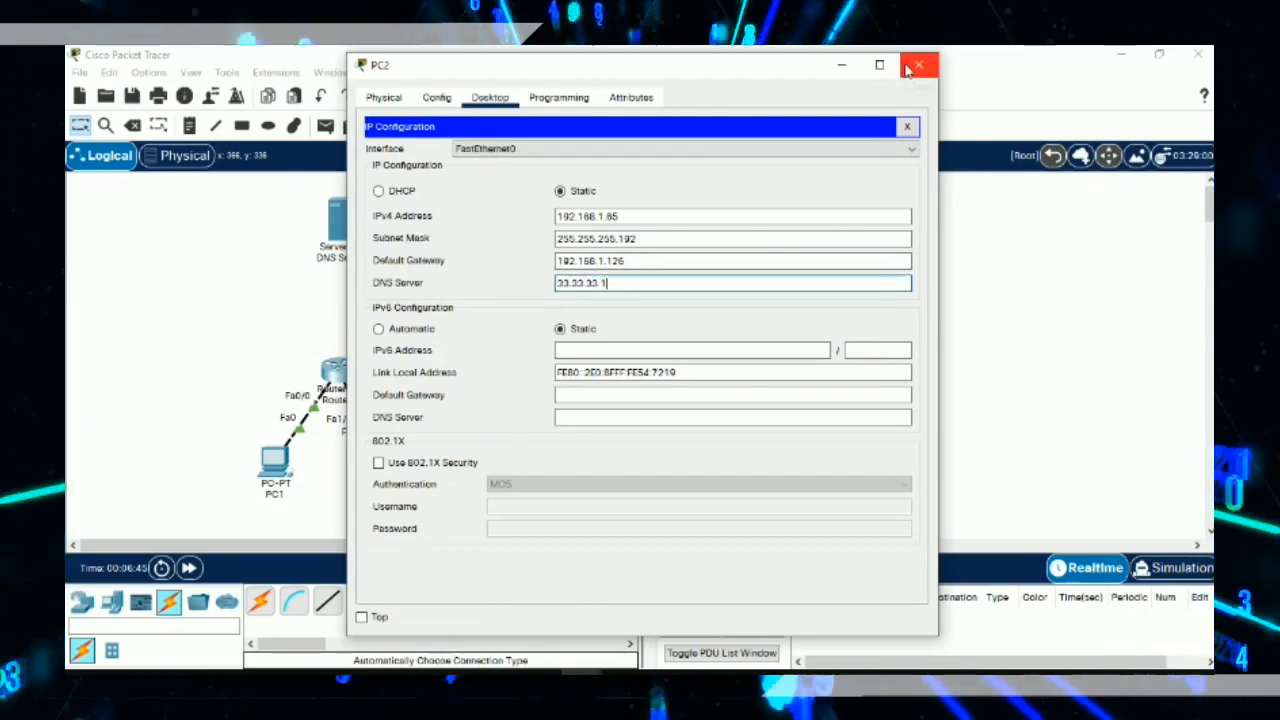
click(908, 68)
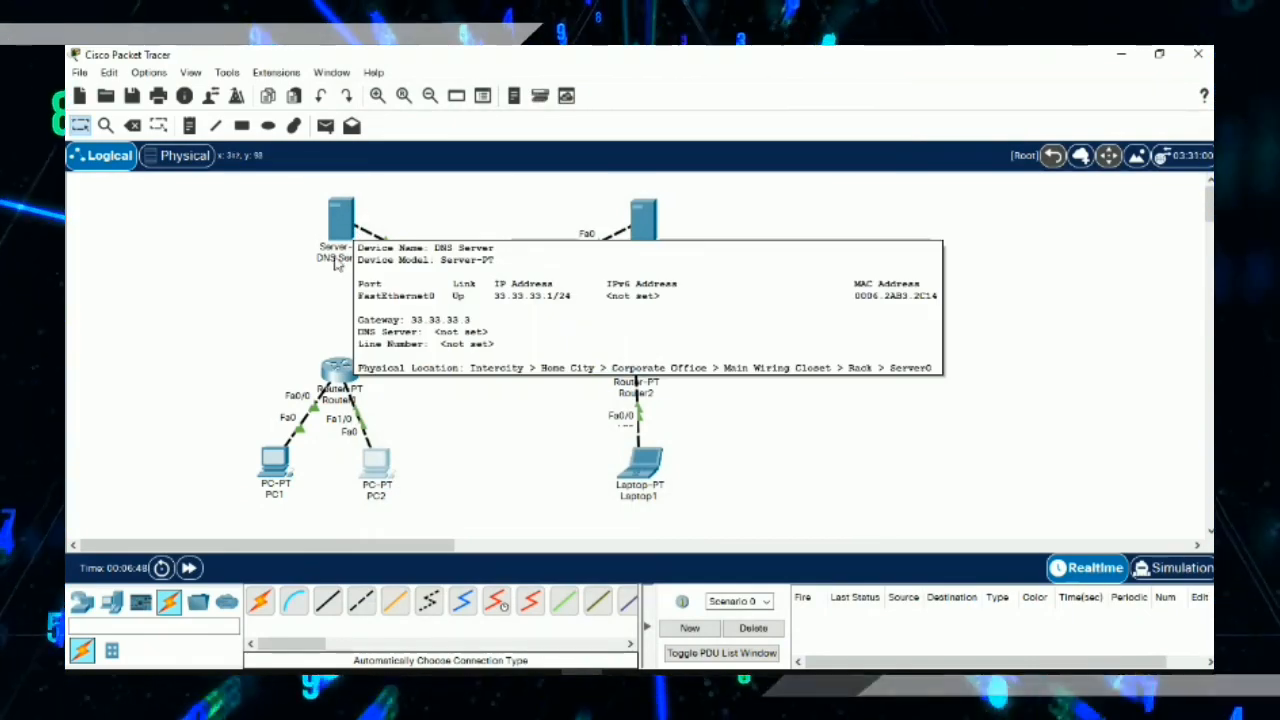
Step: Try to give Laptop1 the static IPv4 address 192.168.1.253 in its IP configuration and close its window
click(640, 463)
click(490, 97)
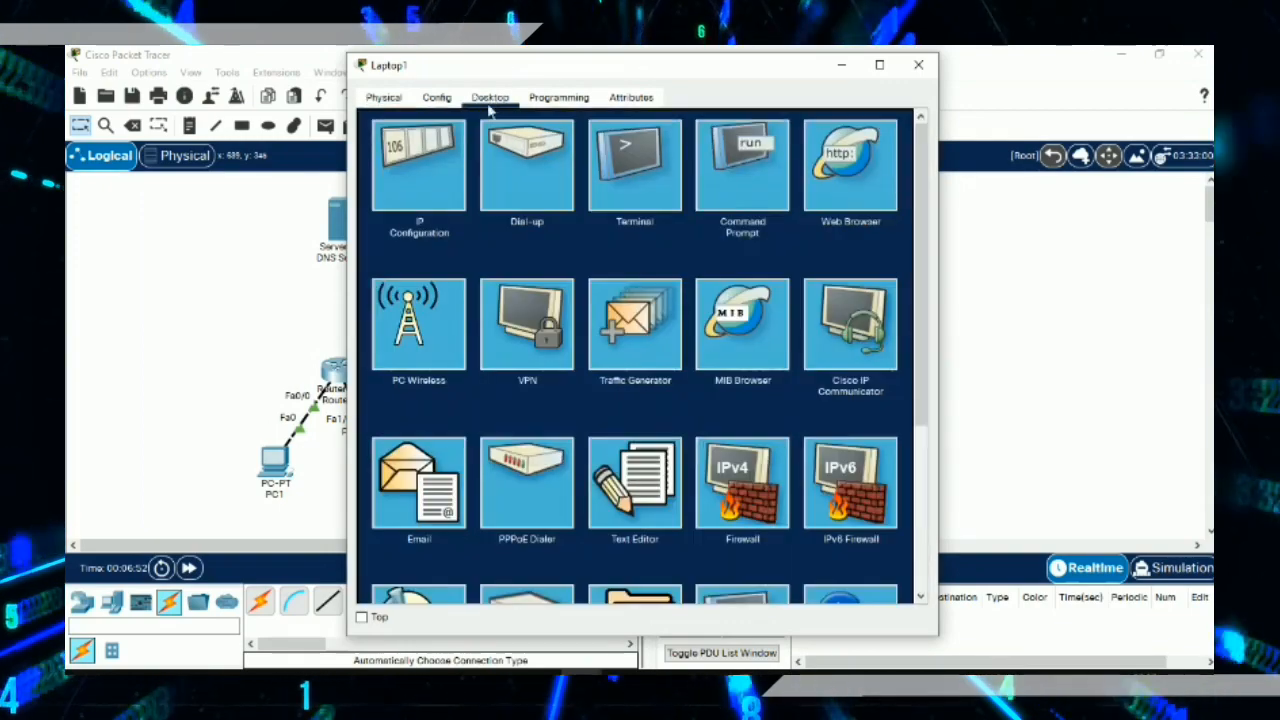
click(420, 170)
click(653, 216)
text(192.168.1.25)
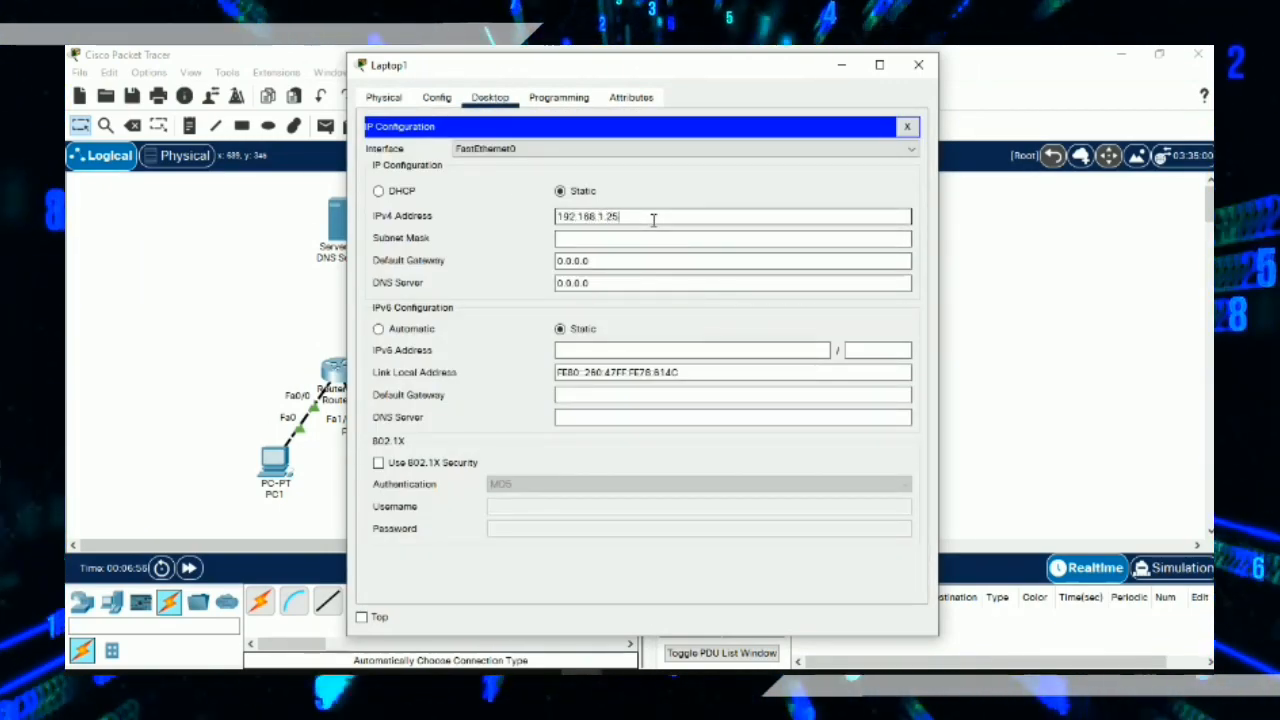
key(Tab)
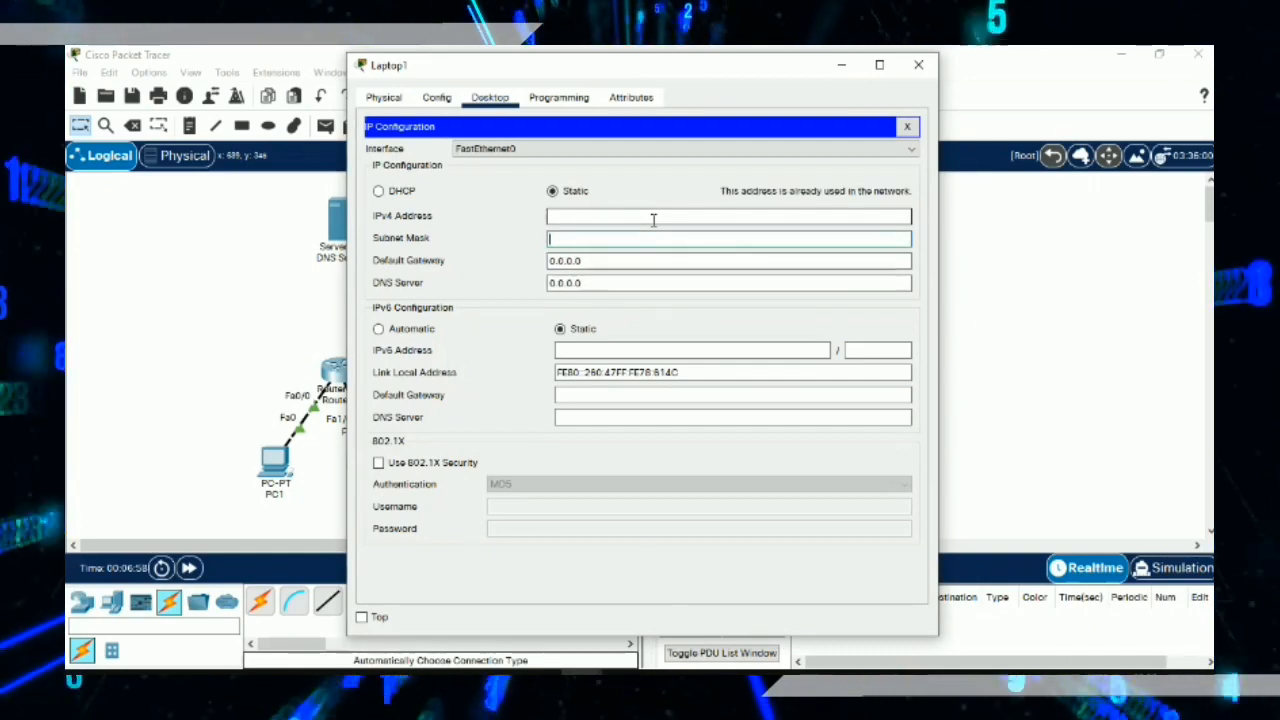
click(911, 70)
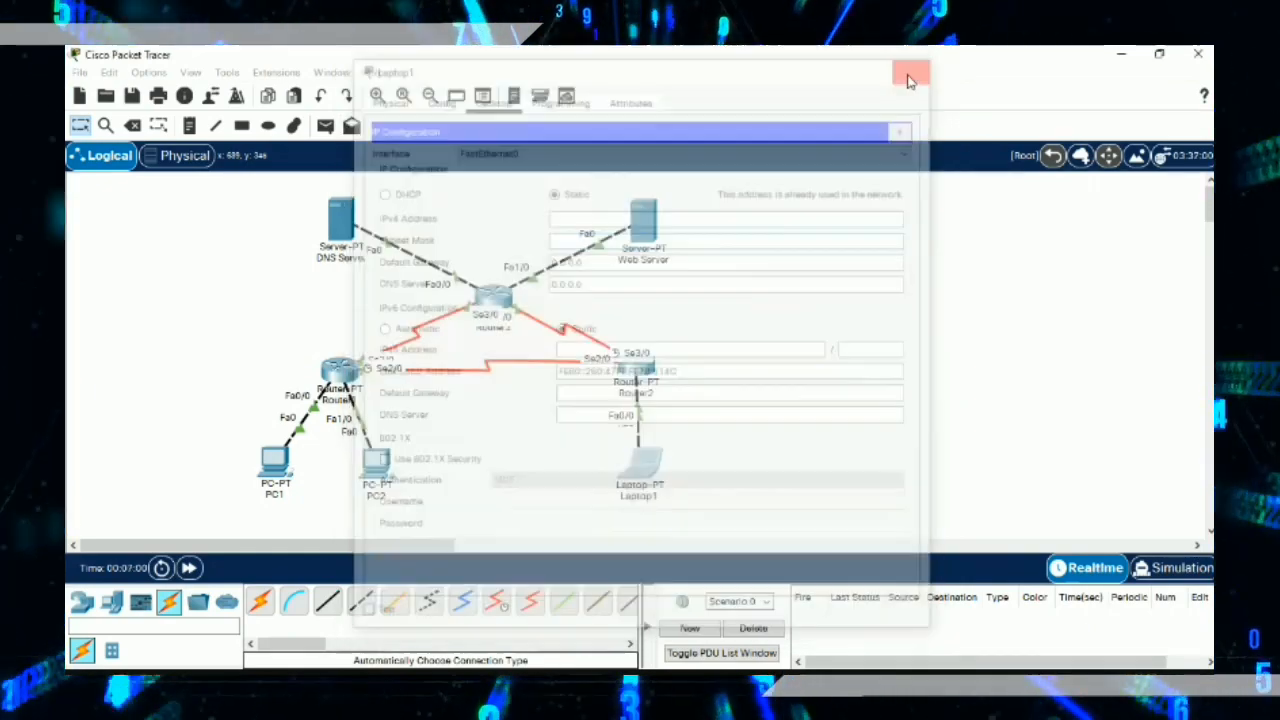
Step: Change the IPv4 address of Router2's FastEthernet0/0 so it does not use 192.168.1.253, and close Router2's window
click(641, 372)
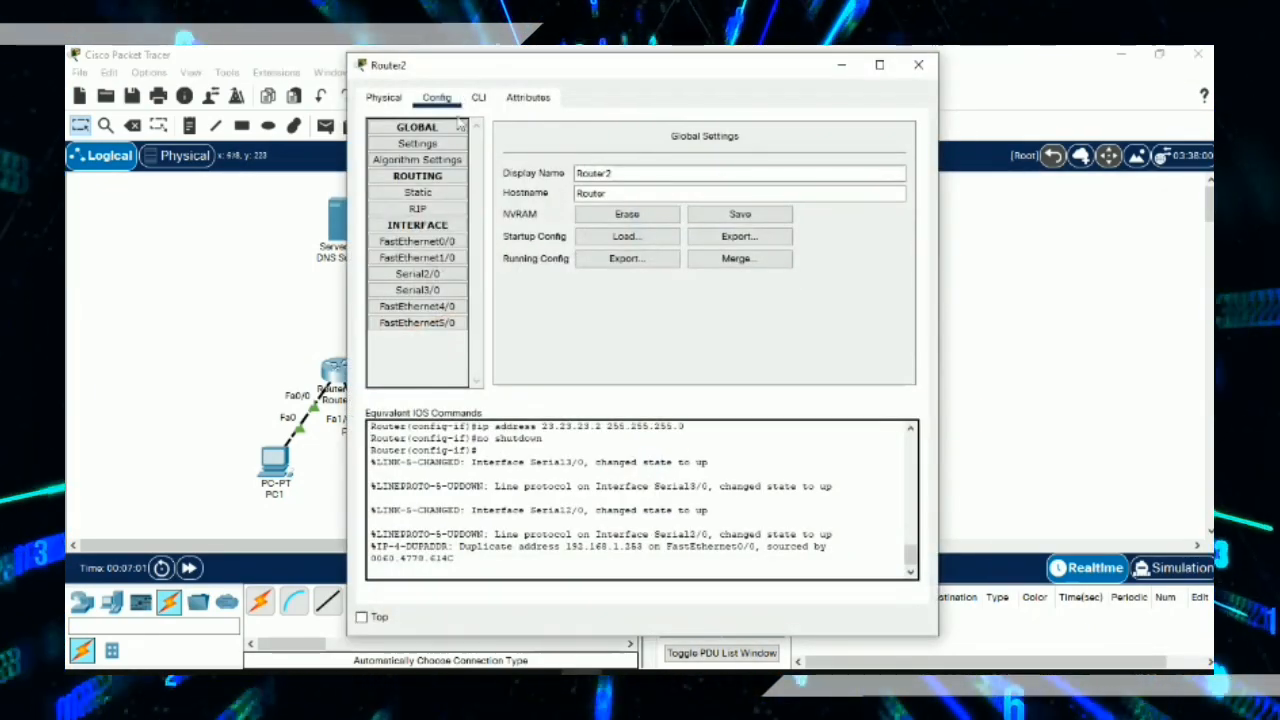
click(417, 241)
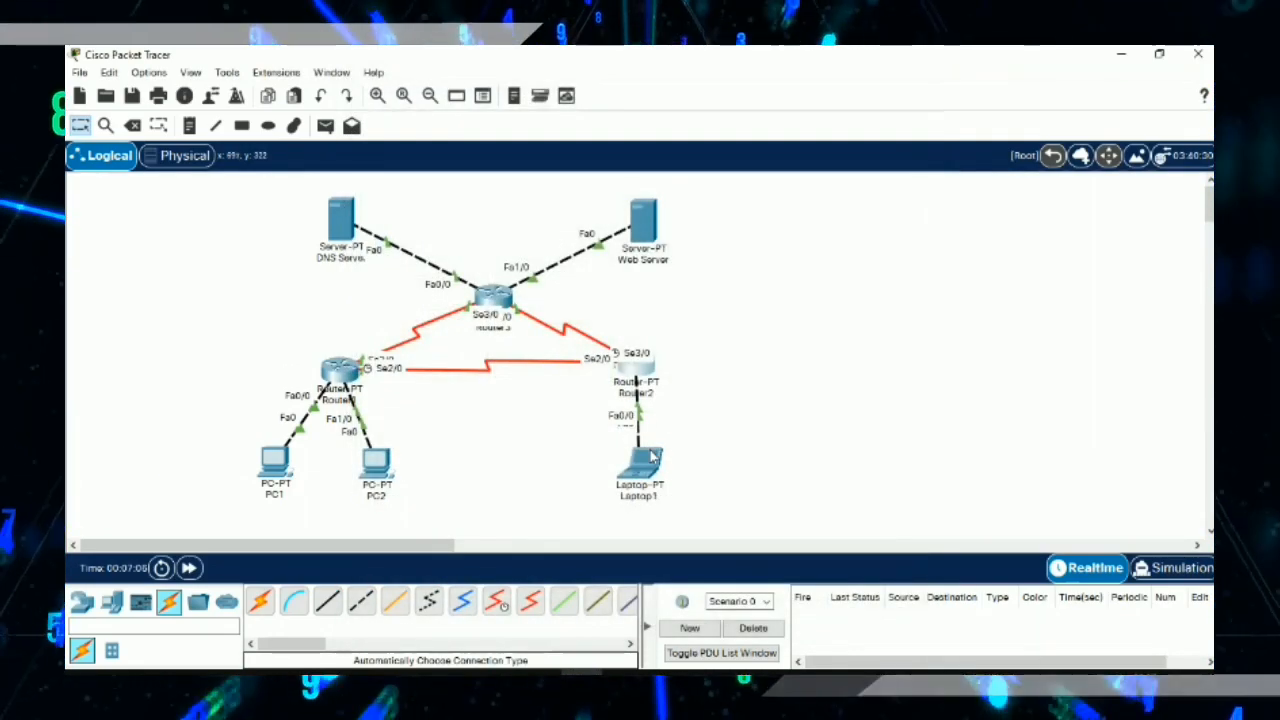
Step: Give Laptop1 the static IPv4 address 192.168.1.253 with subnet mask 255.255.255.128 in its IP configuration
click(645, 460)
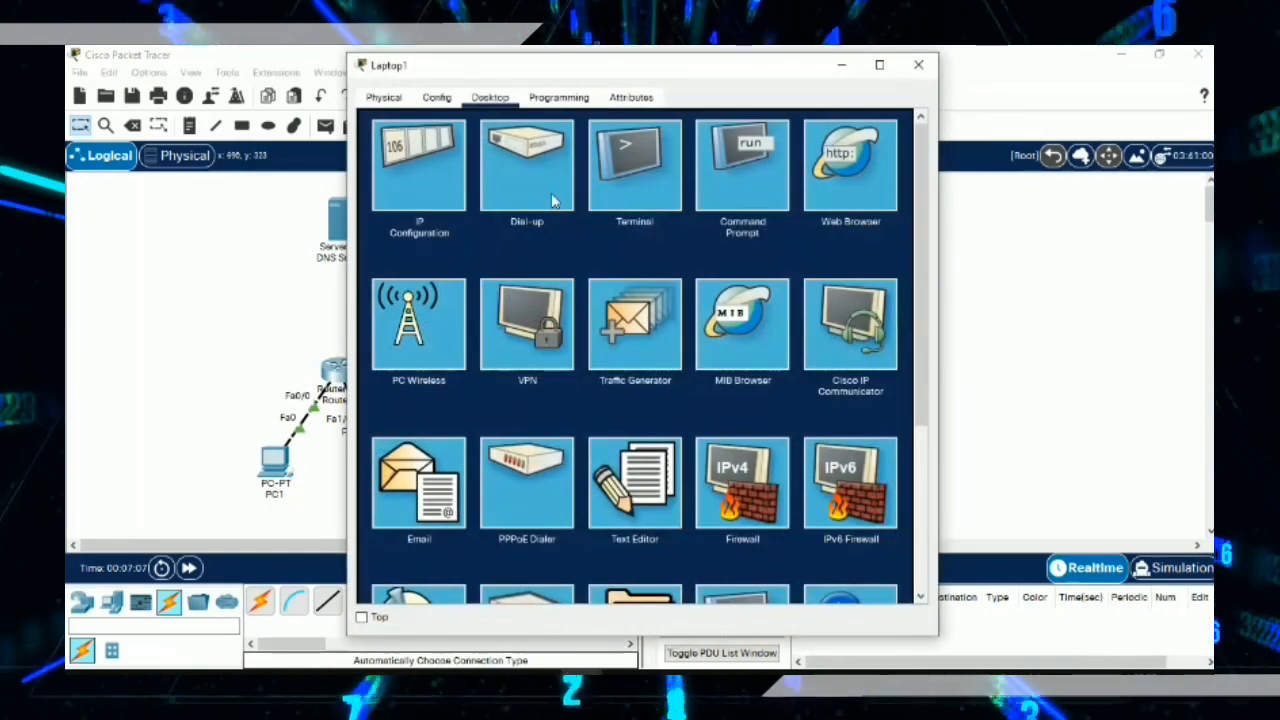
click(430, 180)
click(688, 220)
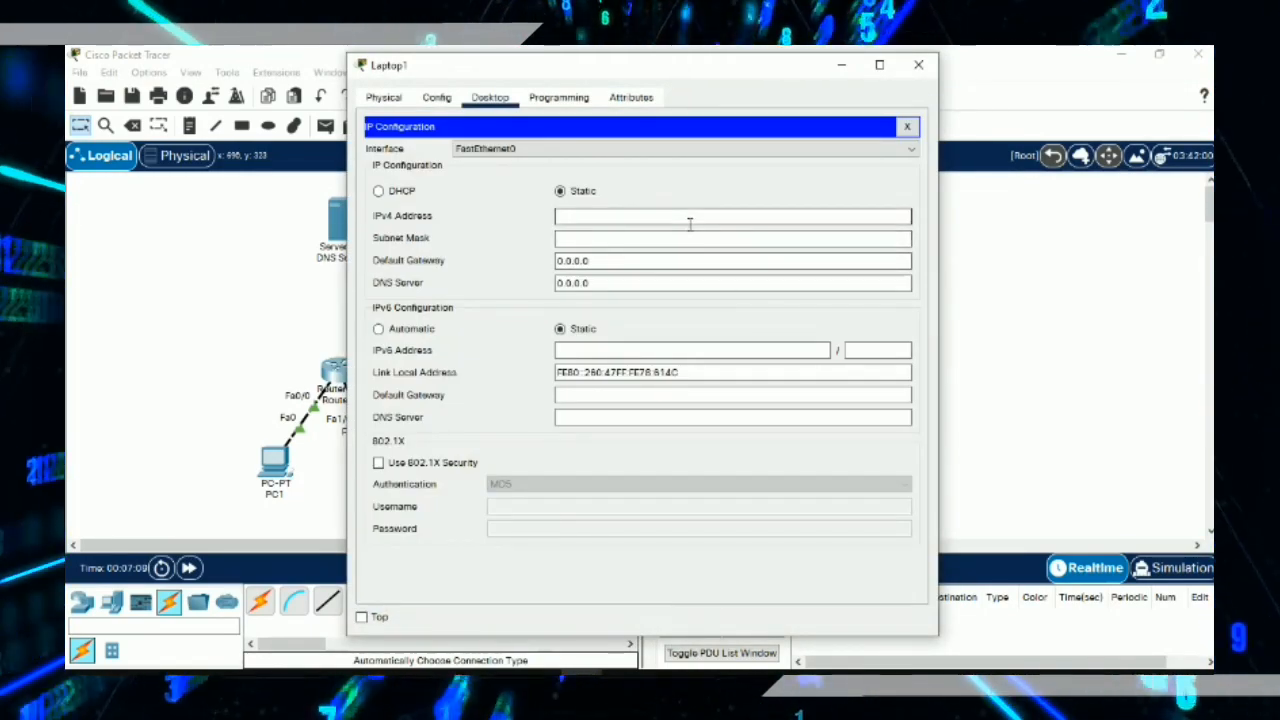
text(192.168)
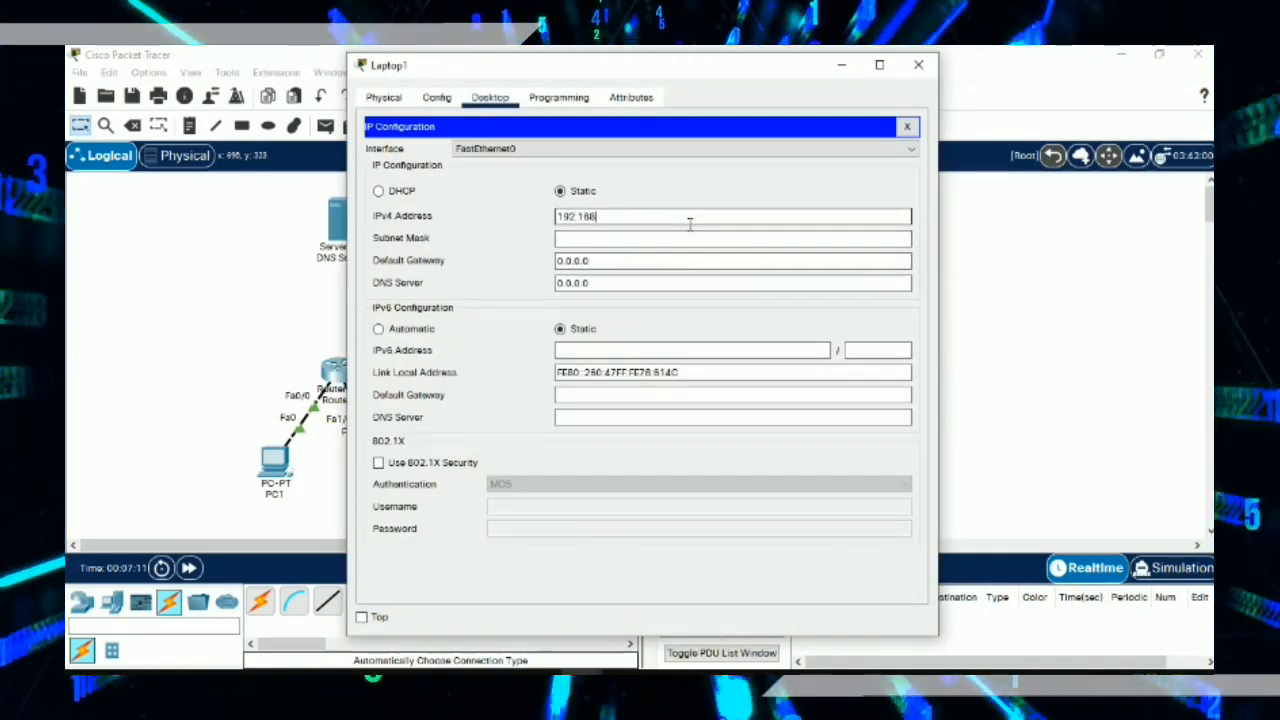
text(.1.253)
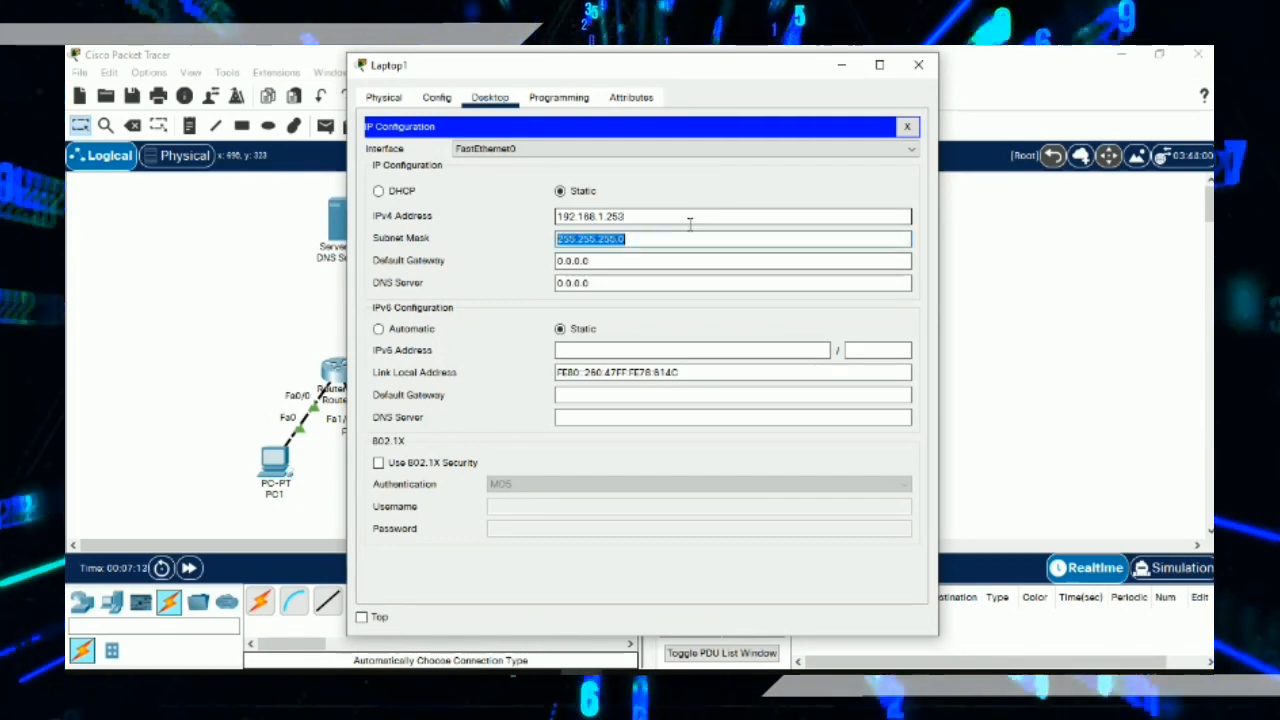
text(8)
key(Tab)
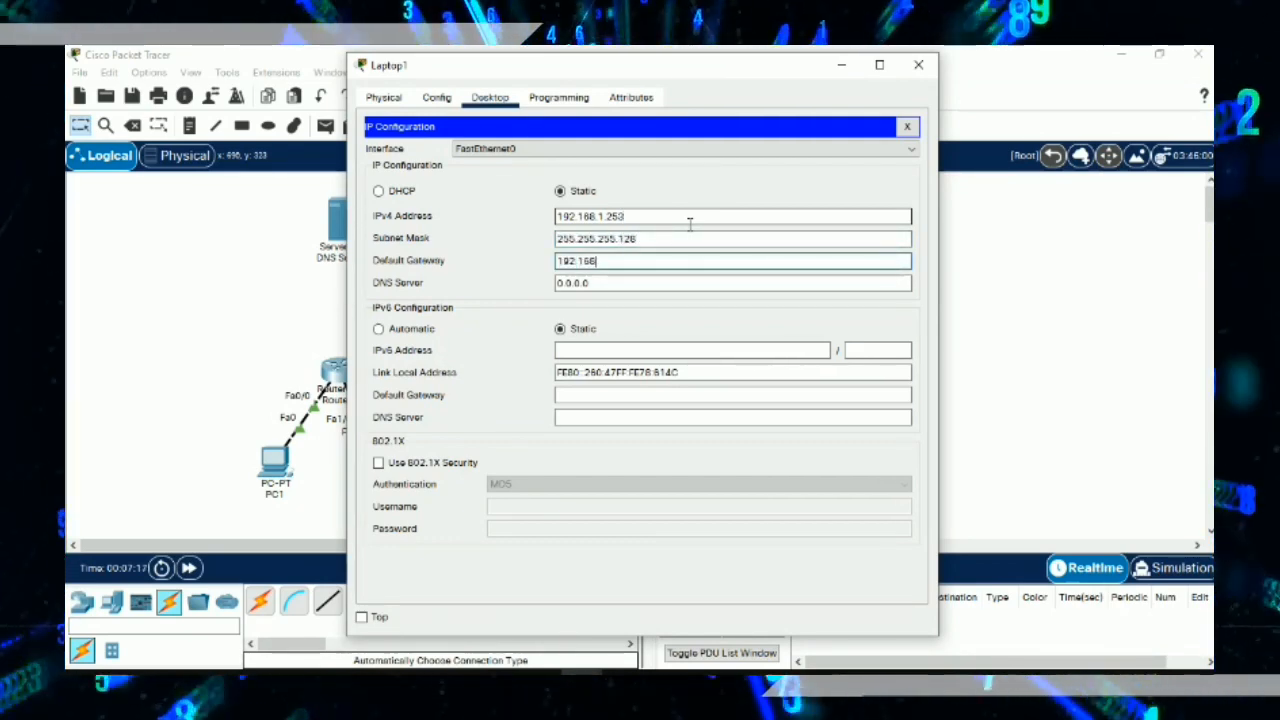
Step: Set Laptop1's default gateway to 192.168.1.254 and its DNS server to 33.33.33.1, and close its window
text(192.168.1.25)
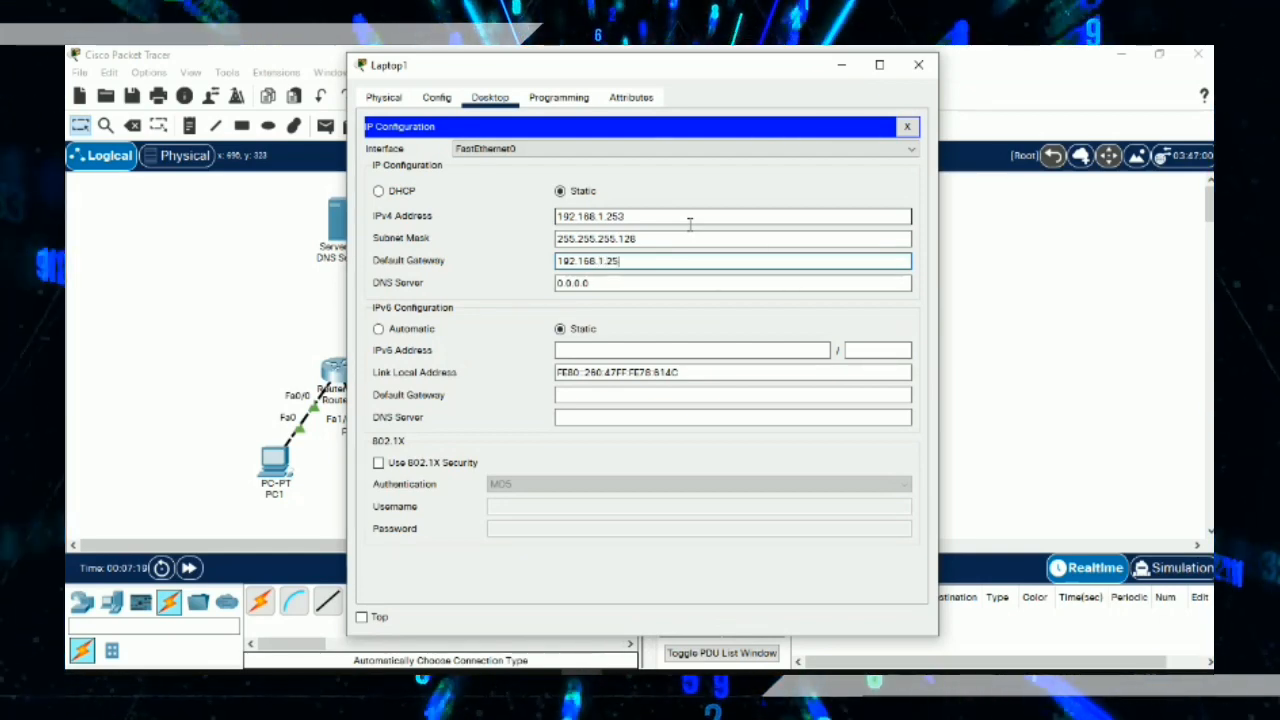
text(4)
key(Tab)
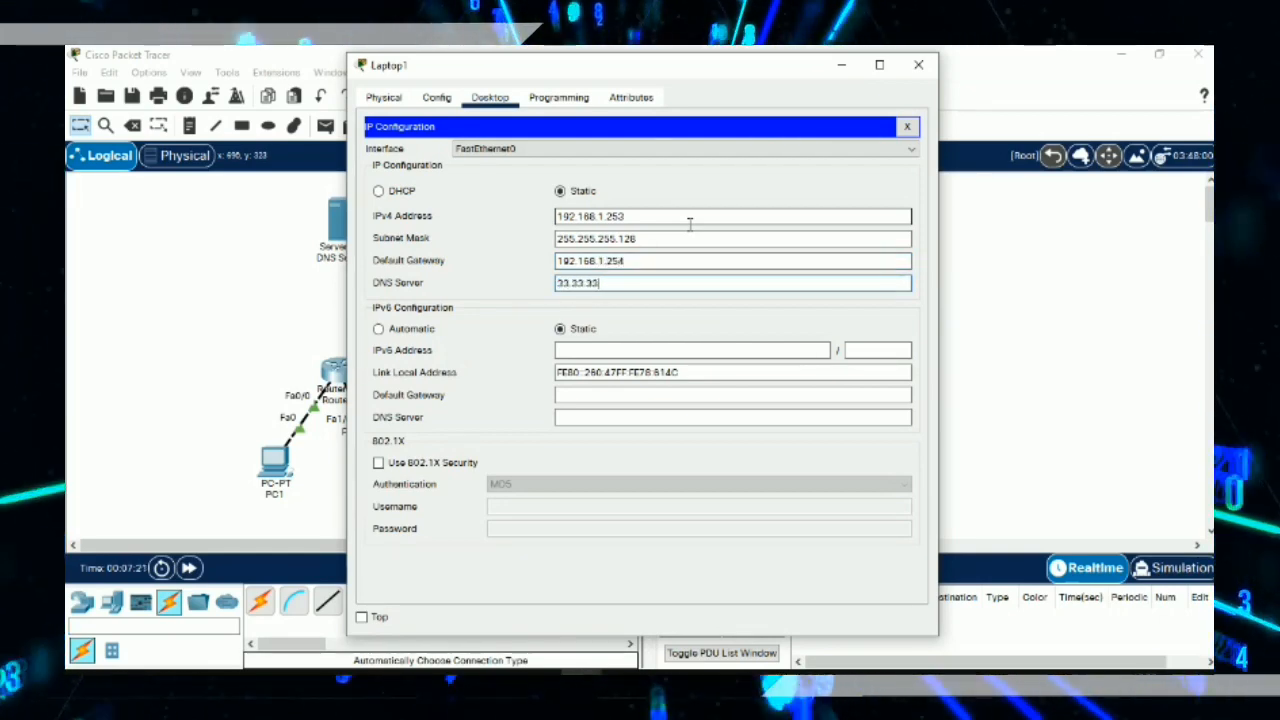
click(918, 66)
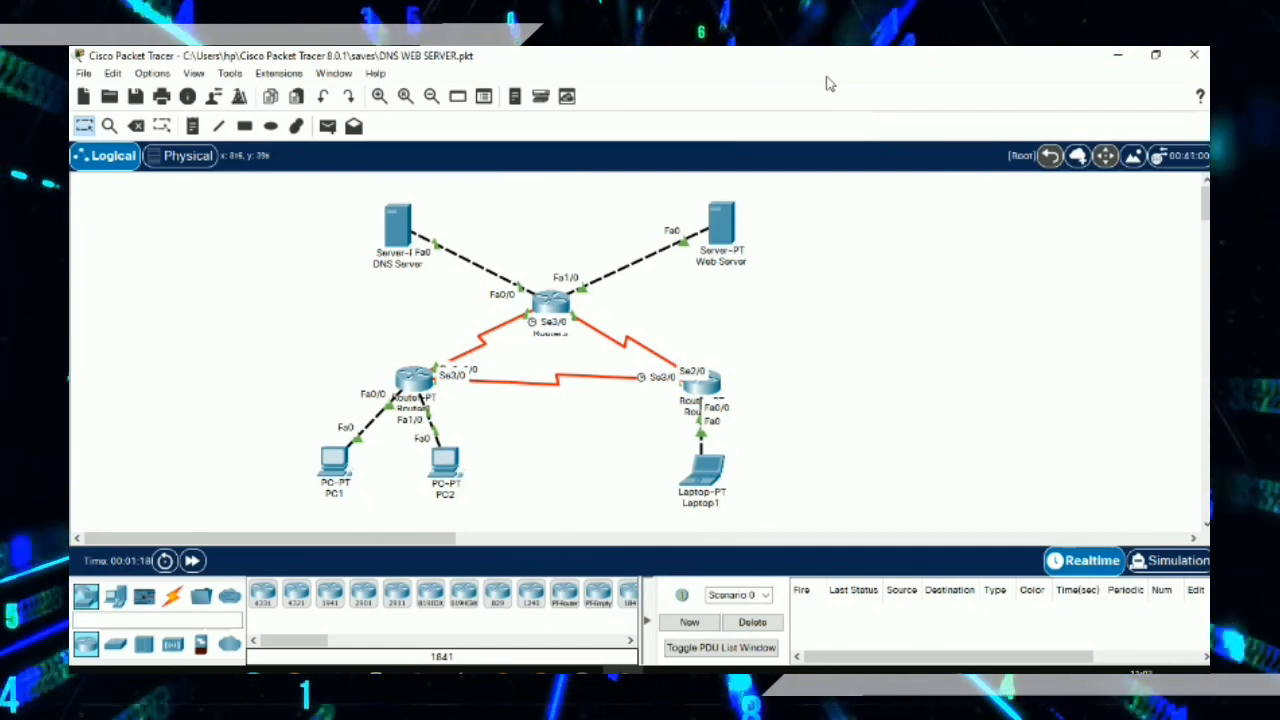
Step: Open index.html for editing in the Web Server's HTTP service and clear its contents
click(729, 236)
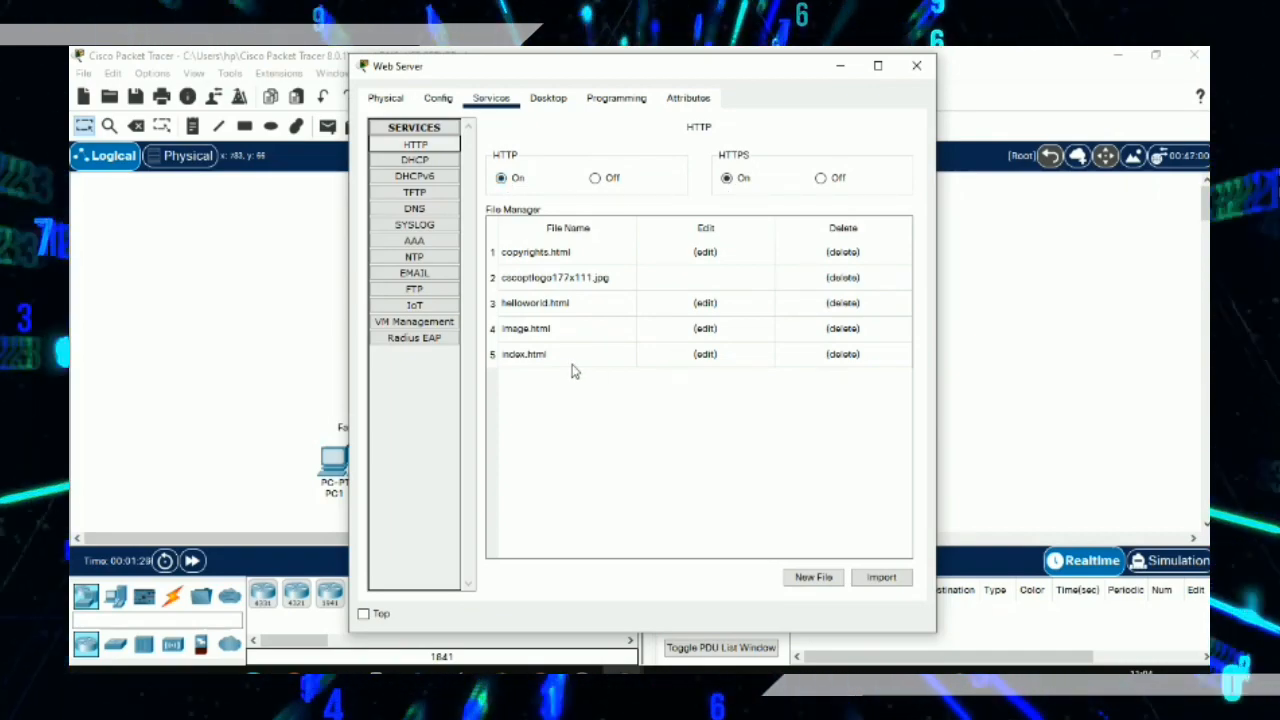
click(715, 360)
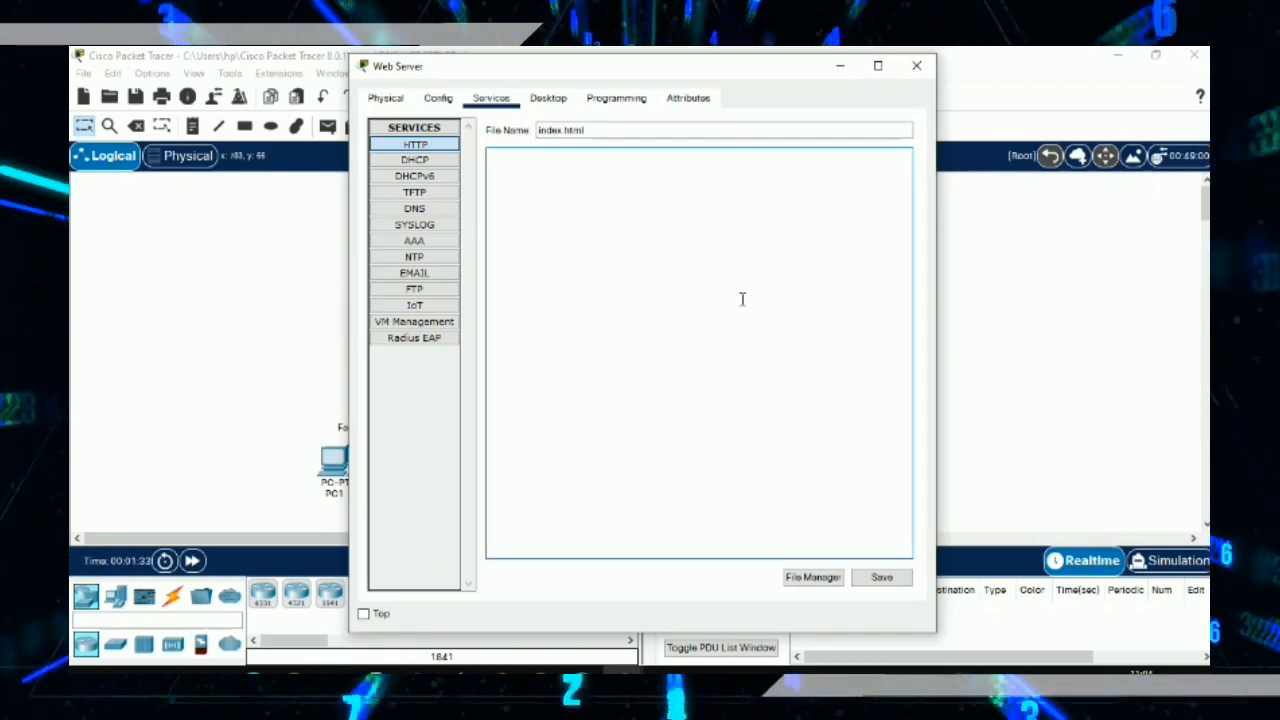
Step: Switch to the Google Chrome window with the web server and DNS server reference pages
key(alt+Tab)
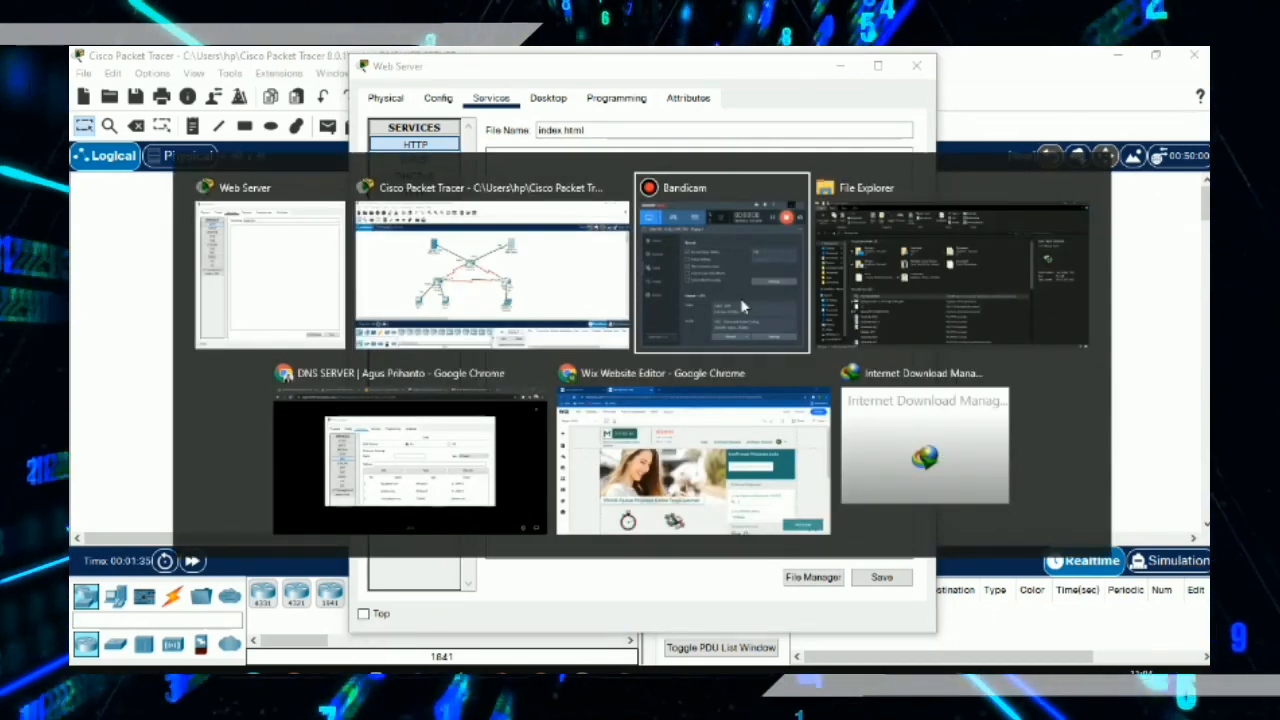
key(alt+Tab)
key(alt+Tab)
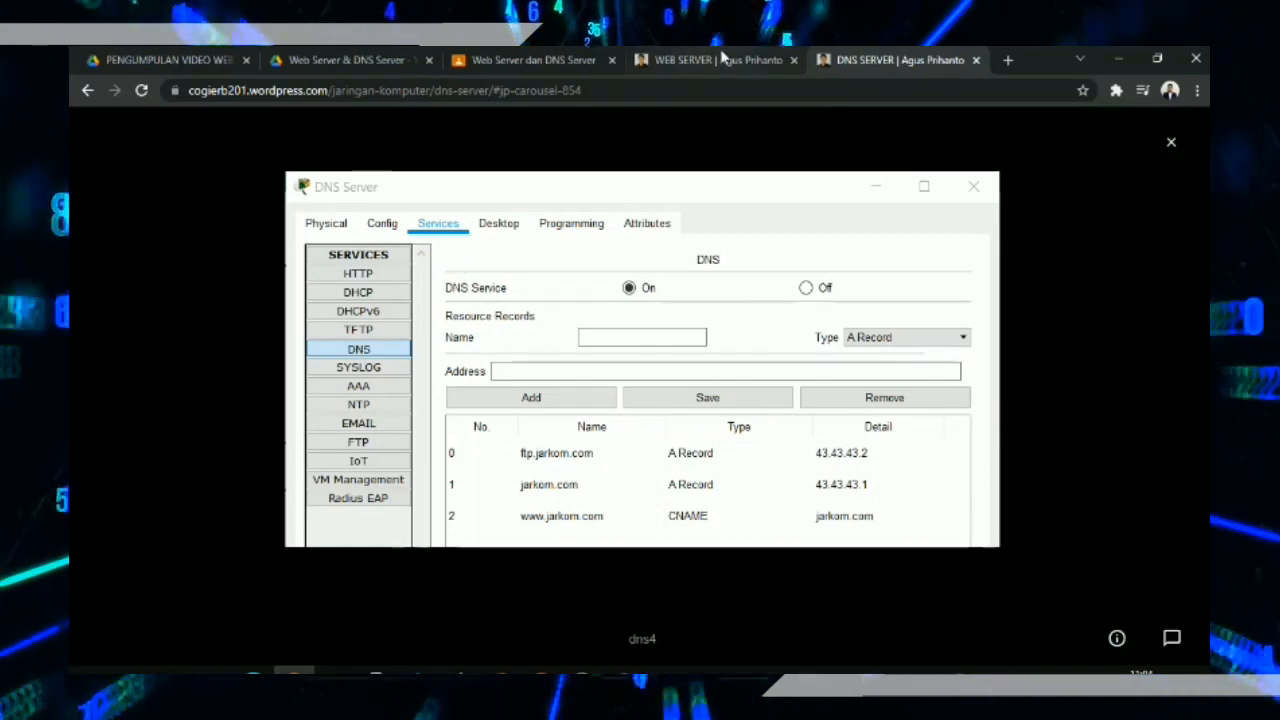
Step: Fill the Web Server's index.html with the HTML code copied from the web server reference page, save it over the existing file and close the window
click(722, 60)
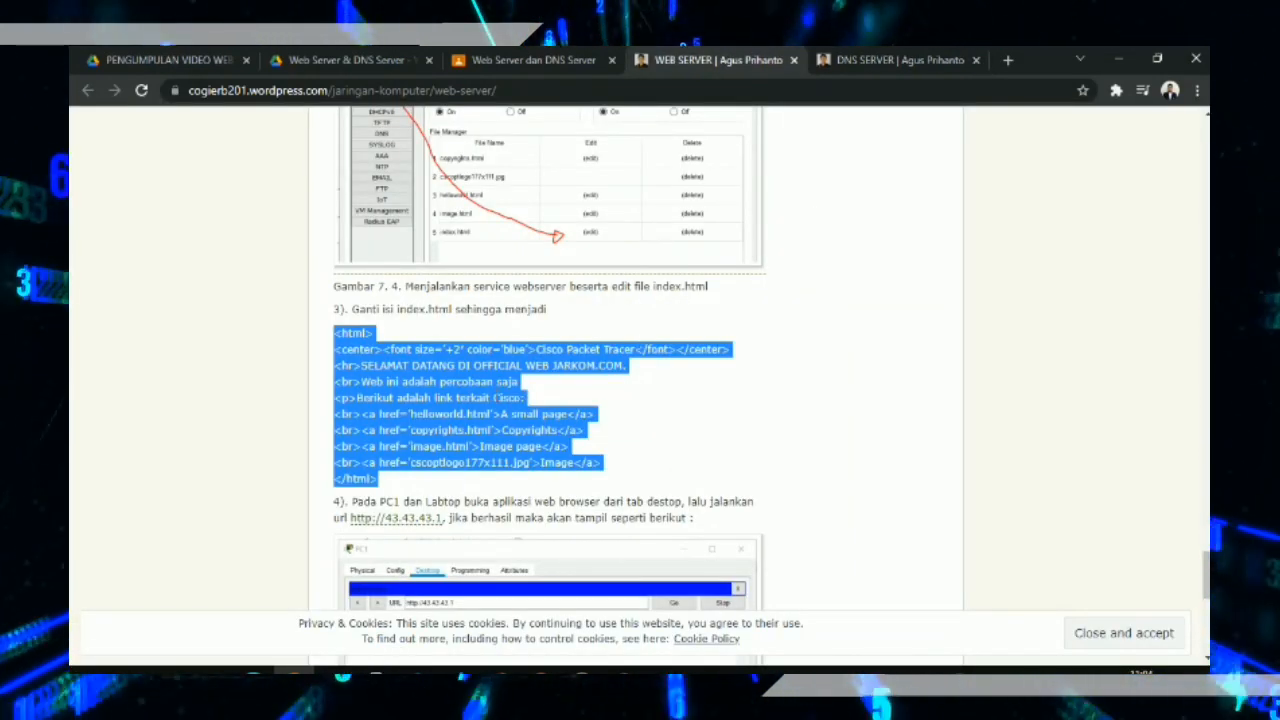
key(alt+Tab)
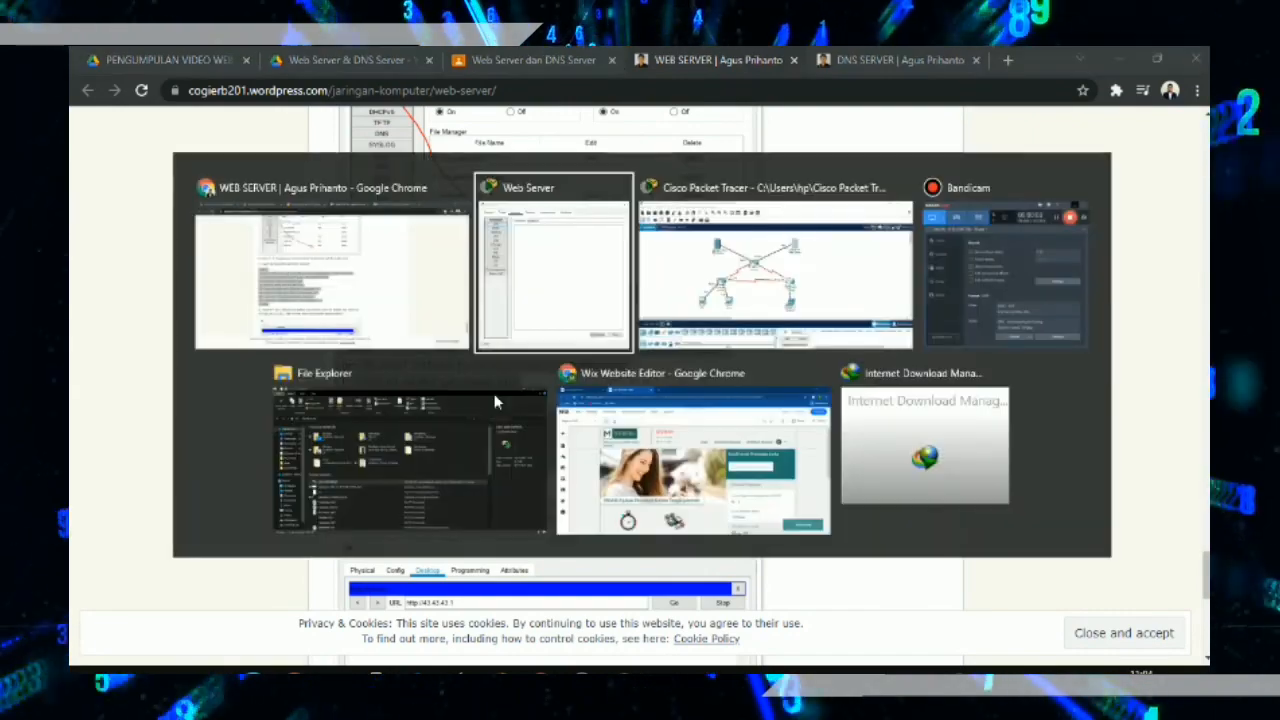
text(<html> <center><font size='+2' color='blue'>Cisco Packet Tracer</font></center> <hr>SELAMAT DATANG DI OFFICIAL WEB JARKOM.COM. <br>Web ini adalah percobaan saja <p>Berikut adalah link terkait Cisco <br><a href='helloworld.html'>A small page</a> <br><a href='copyrights.html'>Copyrights</a> <br><a href='image.html'>Image page</a> <br><a href='cscoptlogo177x111.jpg'>Image</a> </html>)
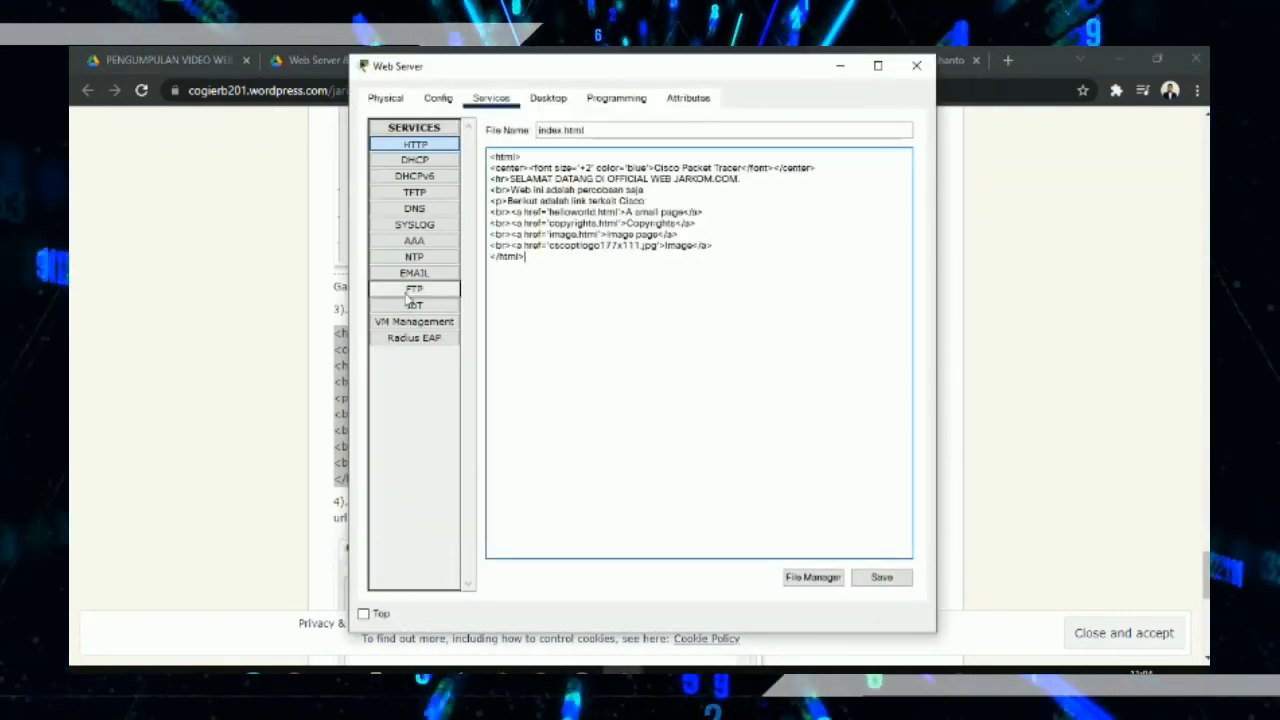
click(882, 578)
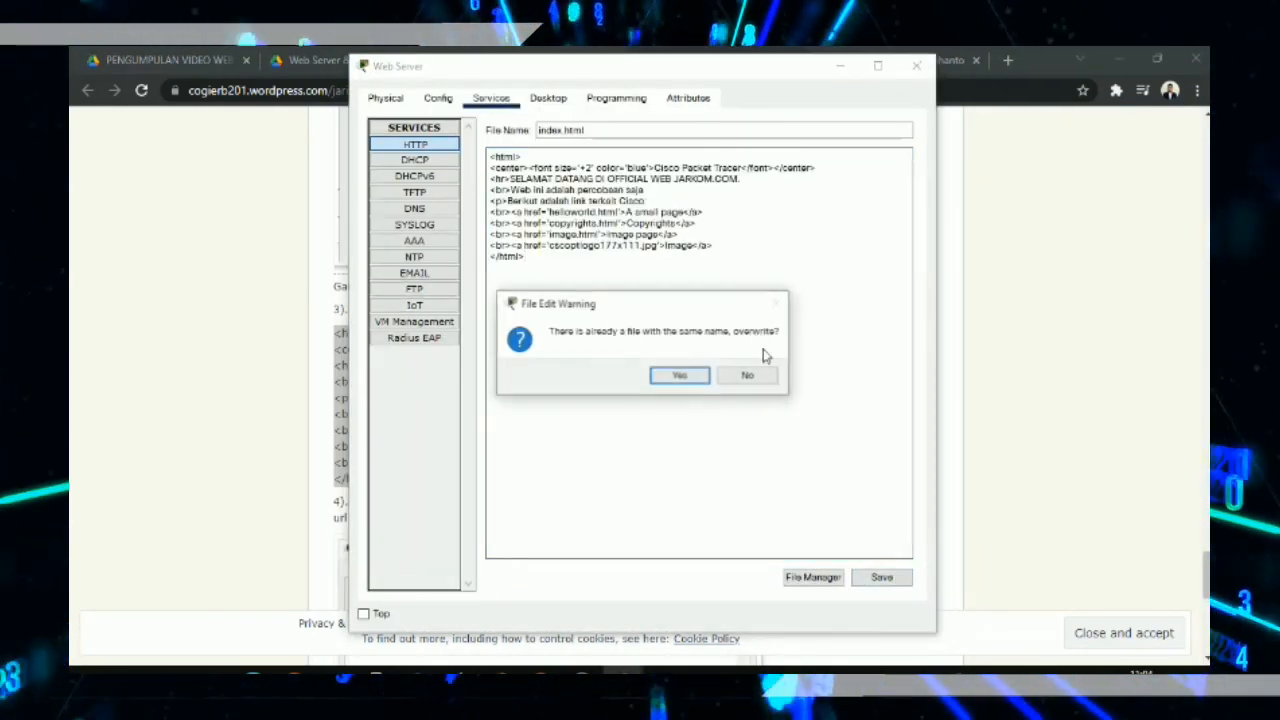
click(680, 374)
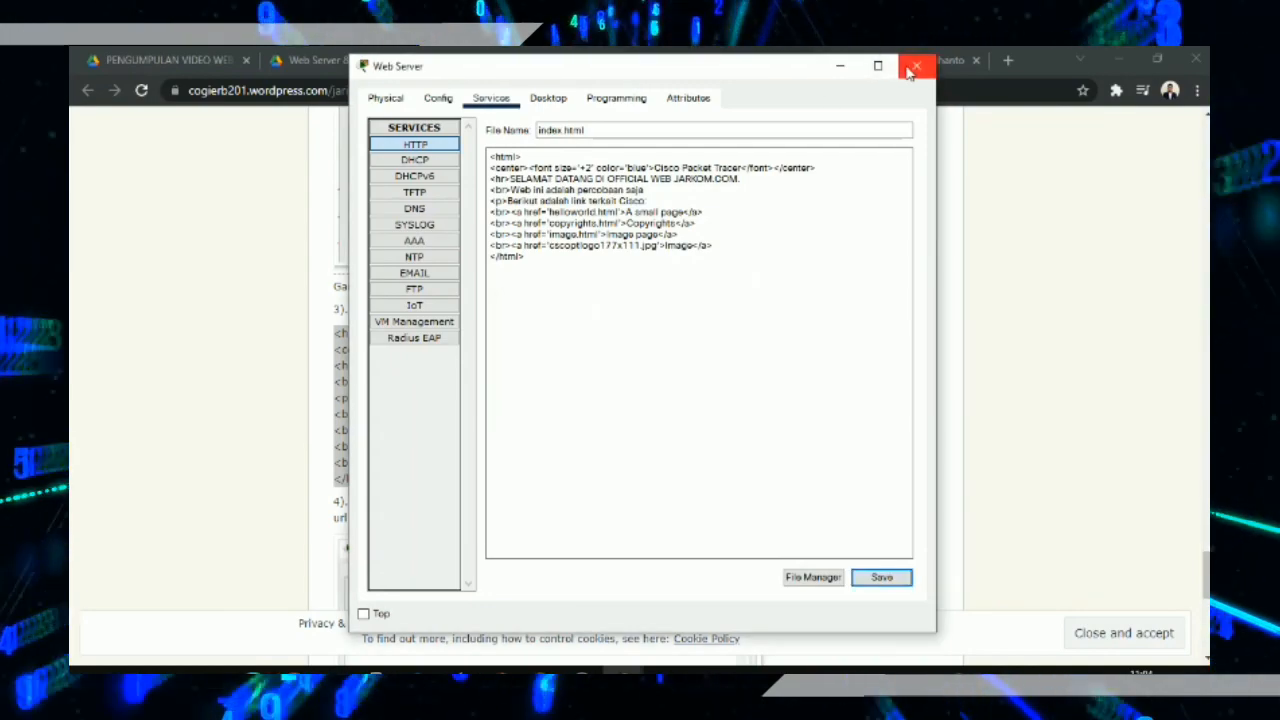
click(913, 68)
Step: Switch to the main Packet Tracer window and test the web page at 43.43.43.1 in PC1's Web Browser, closing PC1 when done
key(alt+Tab)
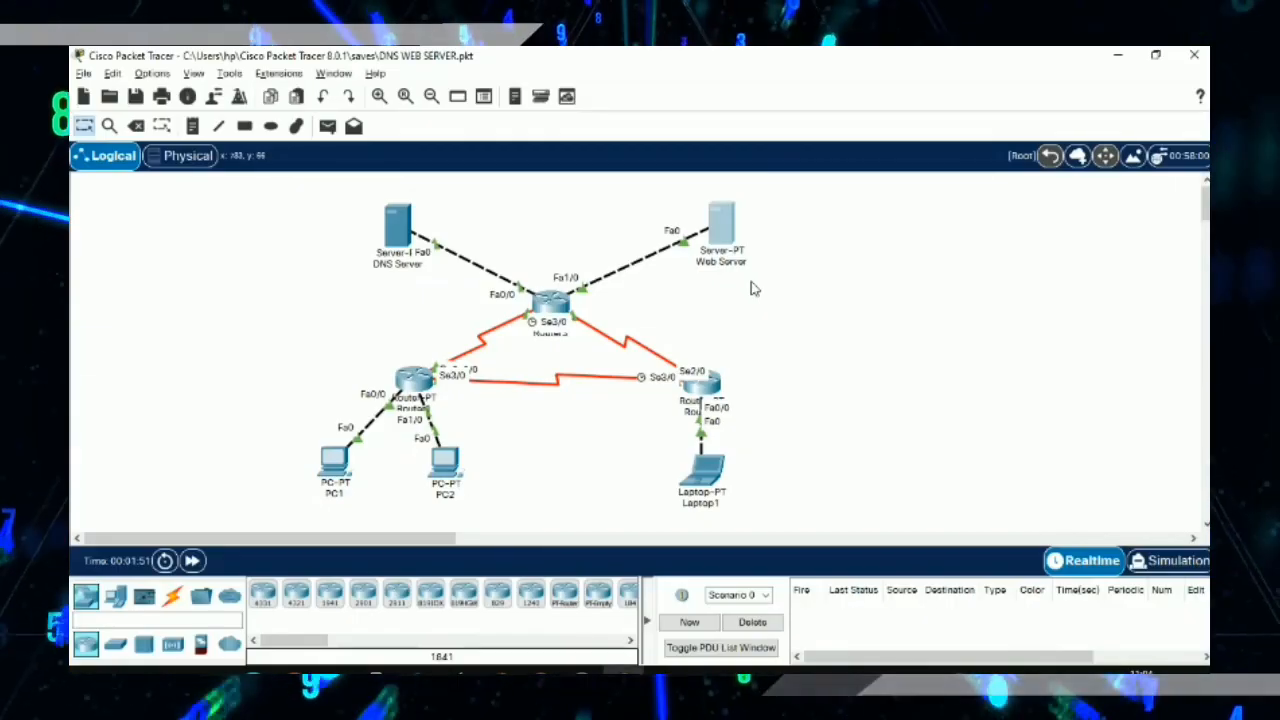
click(334, 480)
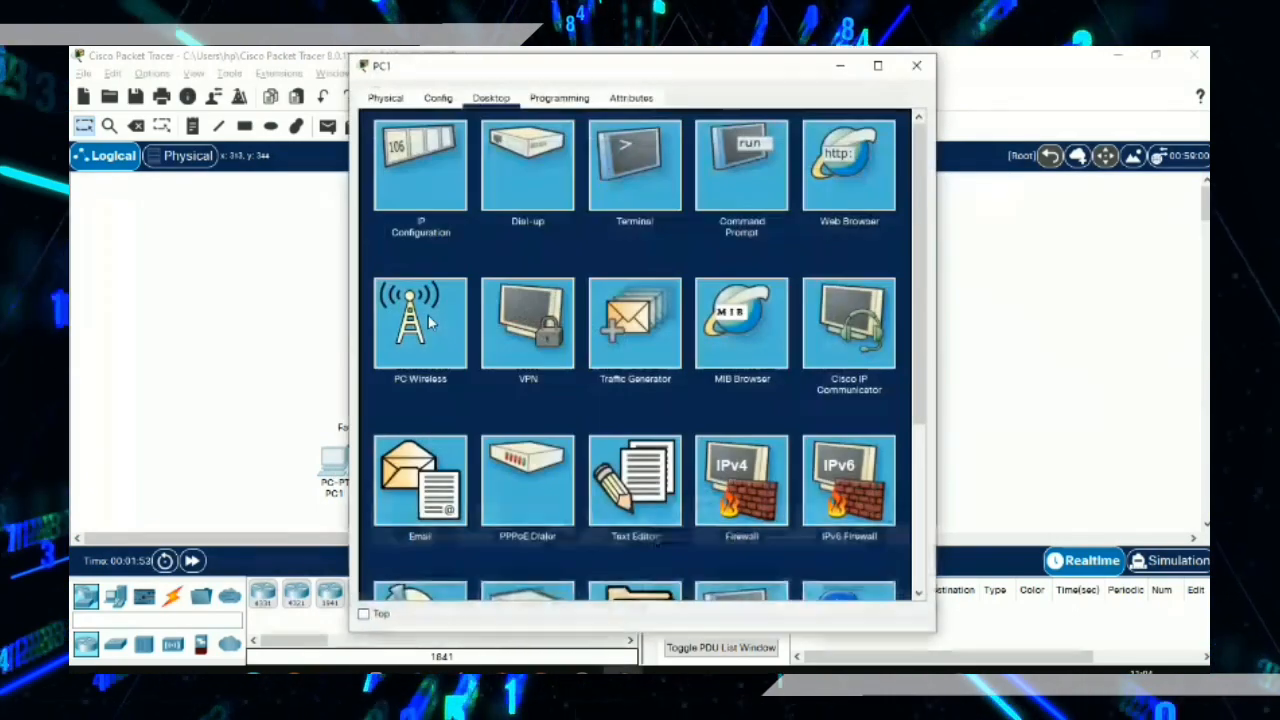
click(836, 174)
click(677, 147)
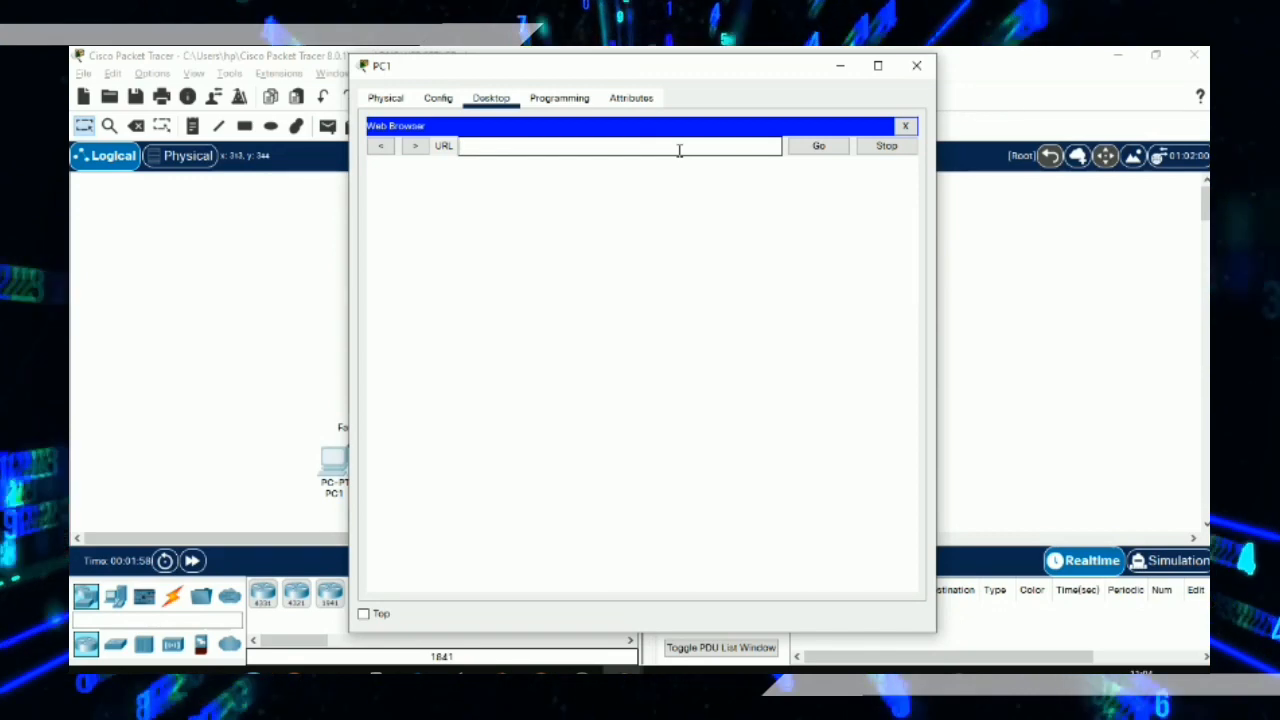
text(43)
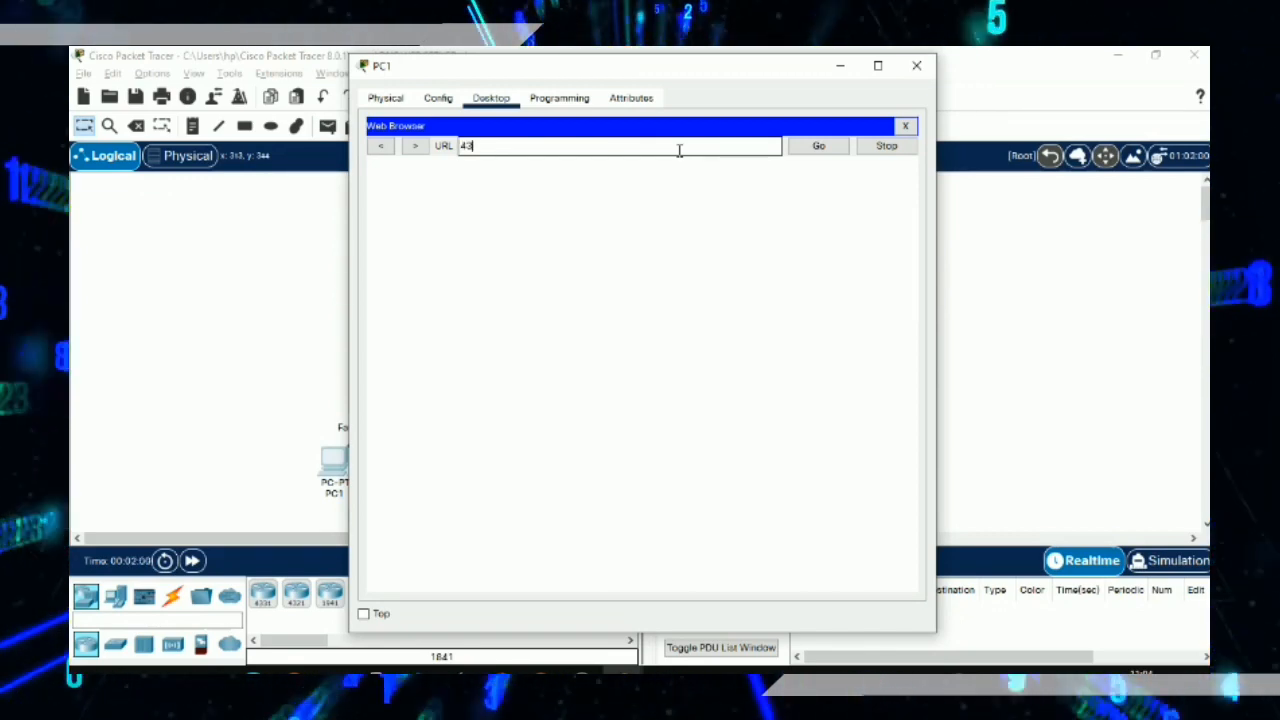
text(.43.)
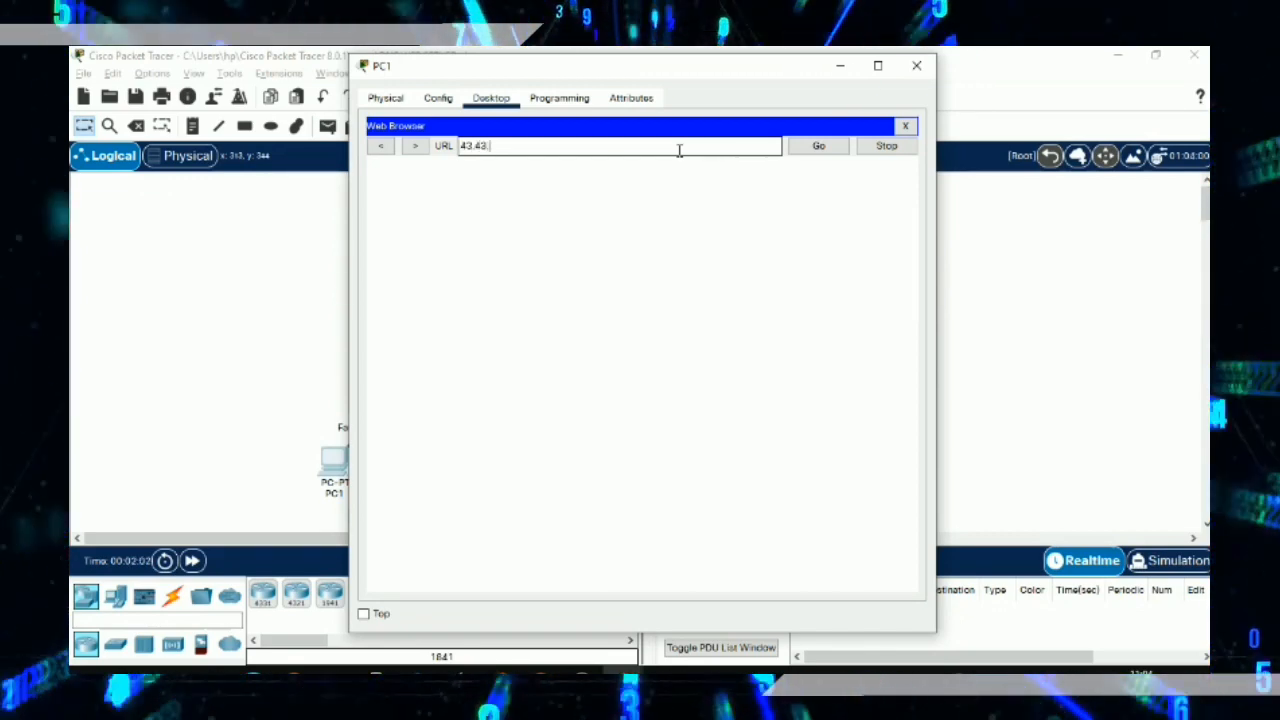
text(43.1)
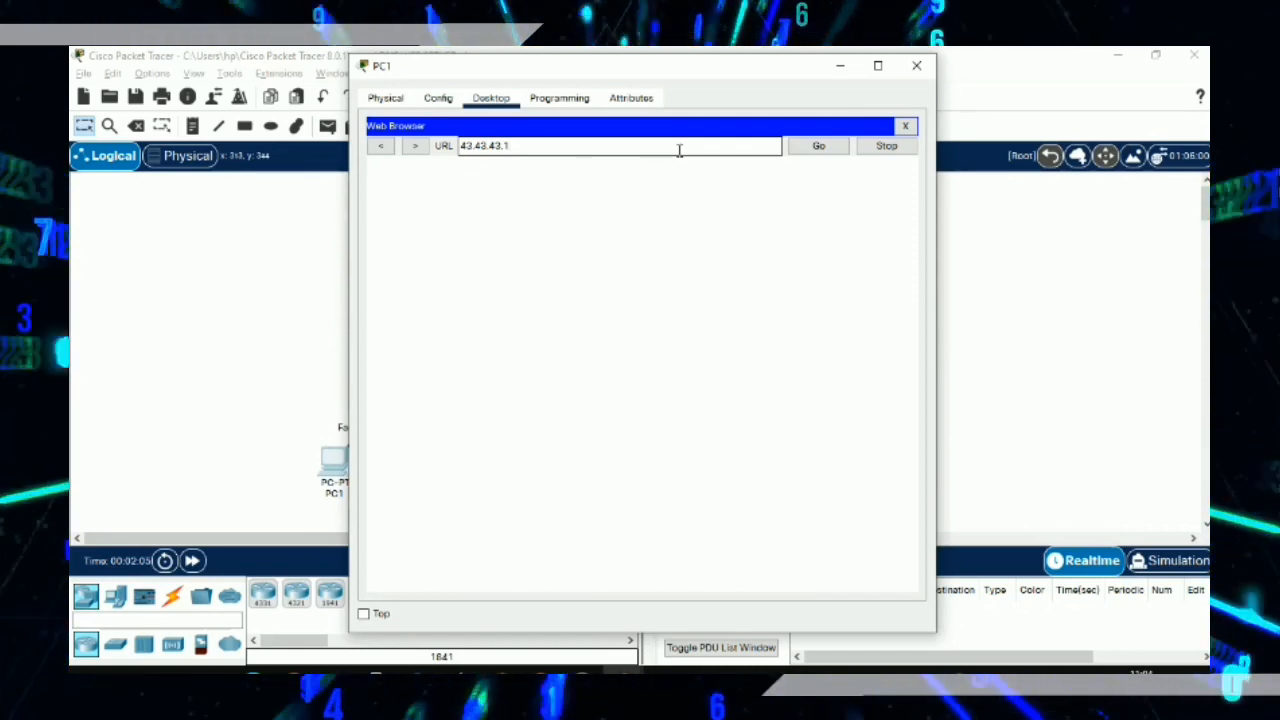
key(Return)
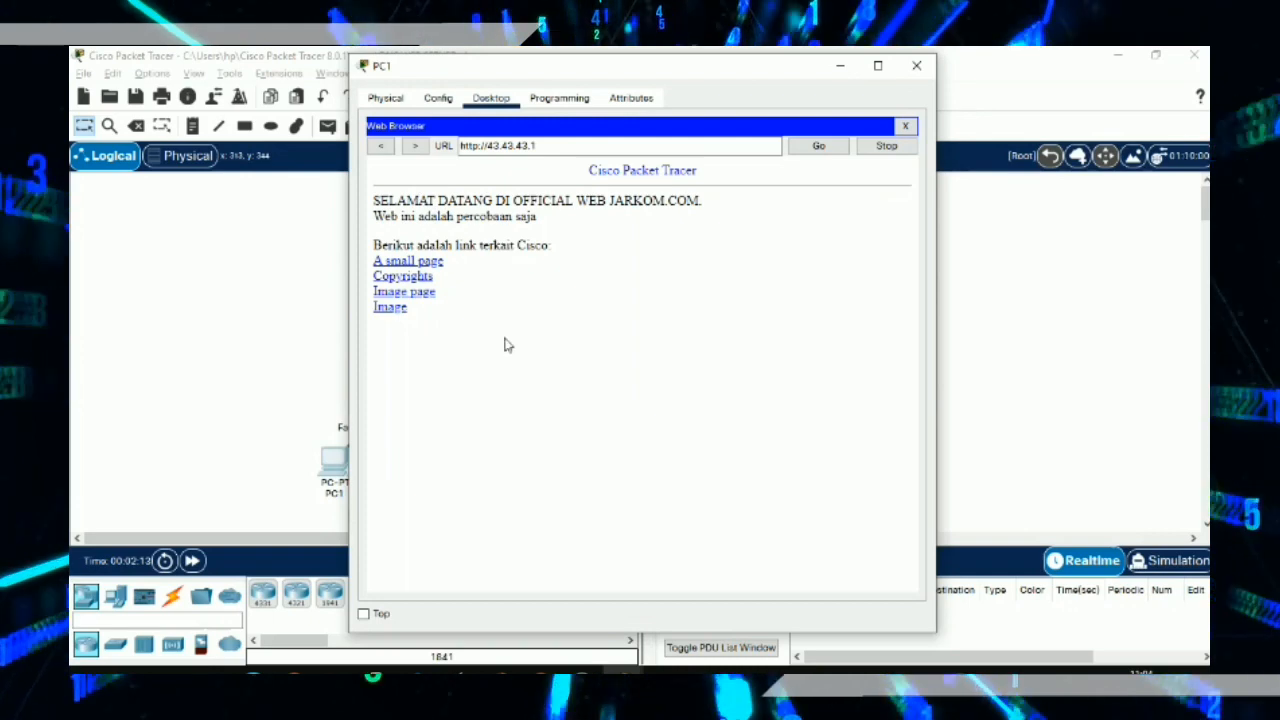
click(915, 68)
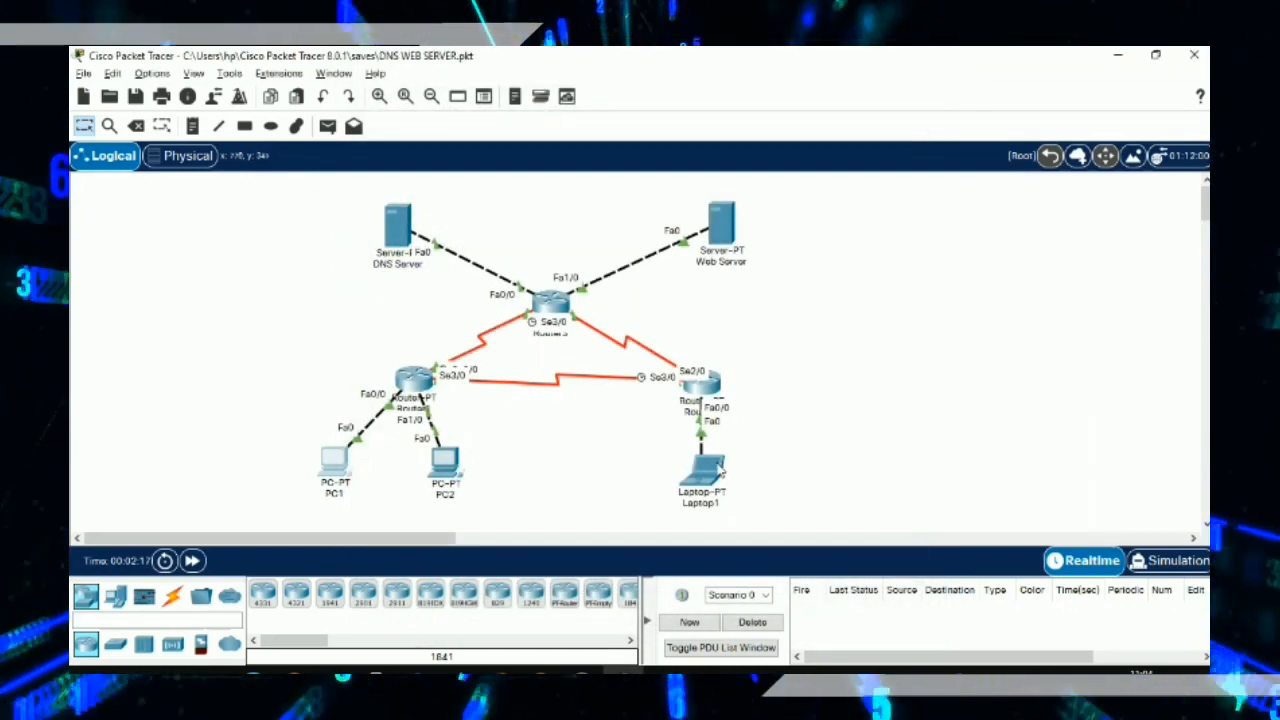
Step: Load 43.43.43.1 in Laptop1's Web Browser to test the web page, and close Laptop1's window
click(719, 470)
click(491, 98)
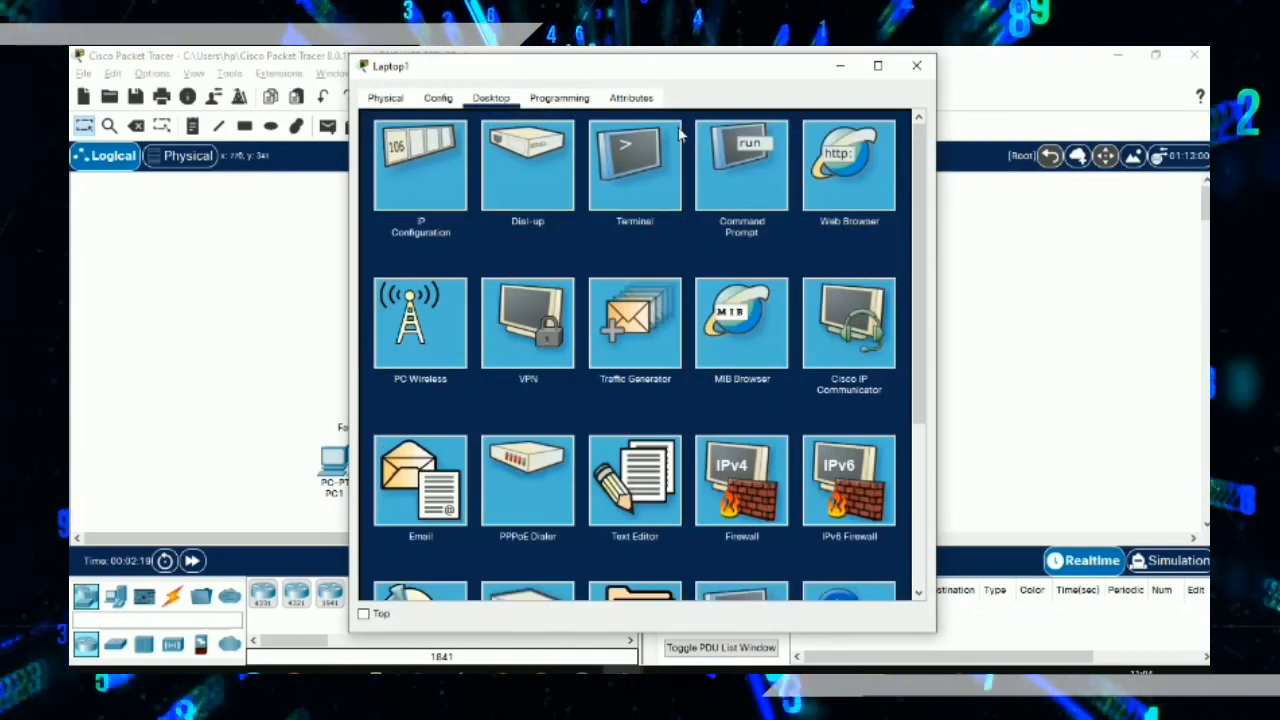
click(843, 201)
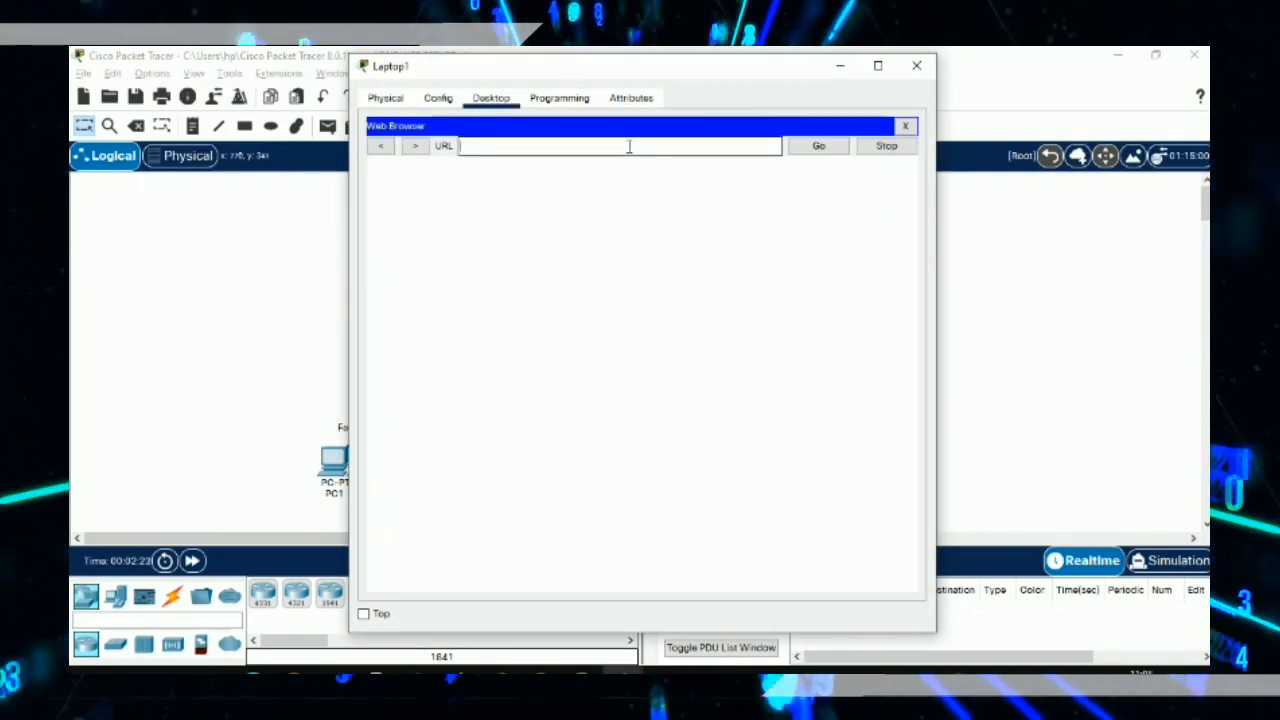
text(43.43.43.1)
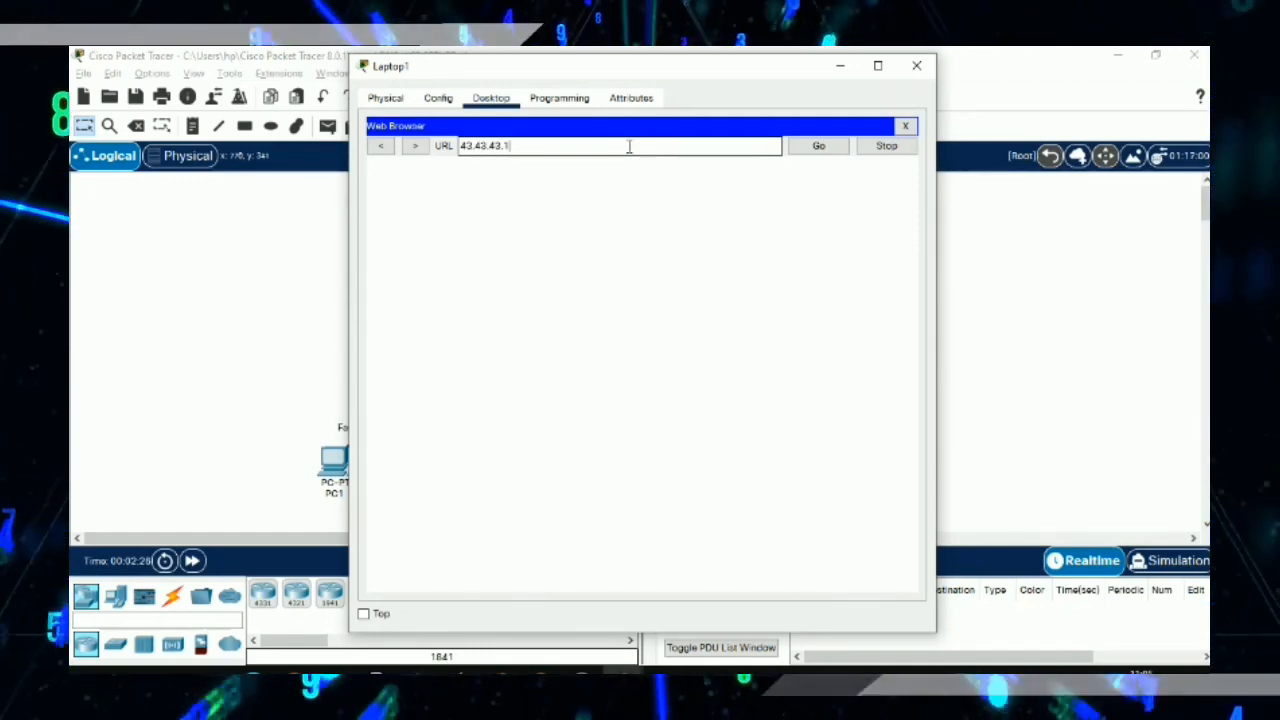
key(Return)
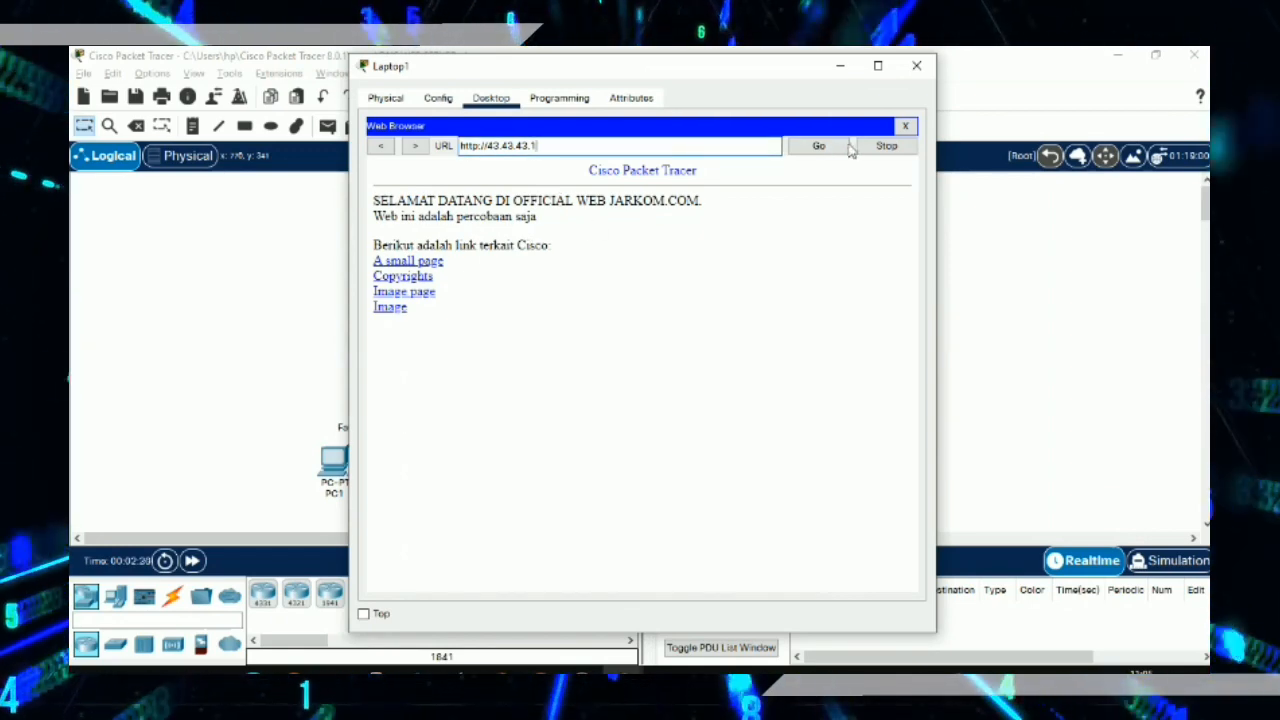
click(917, 66)
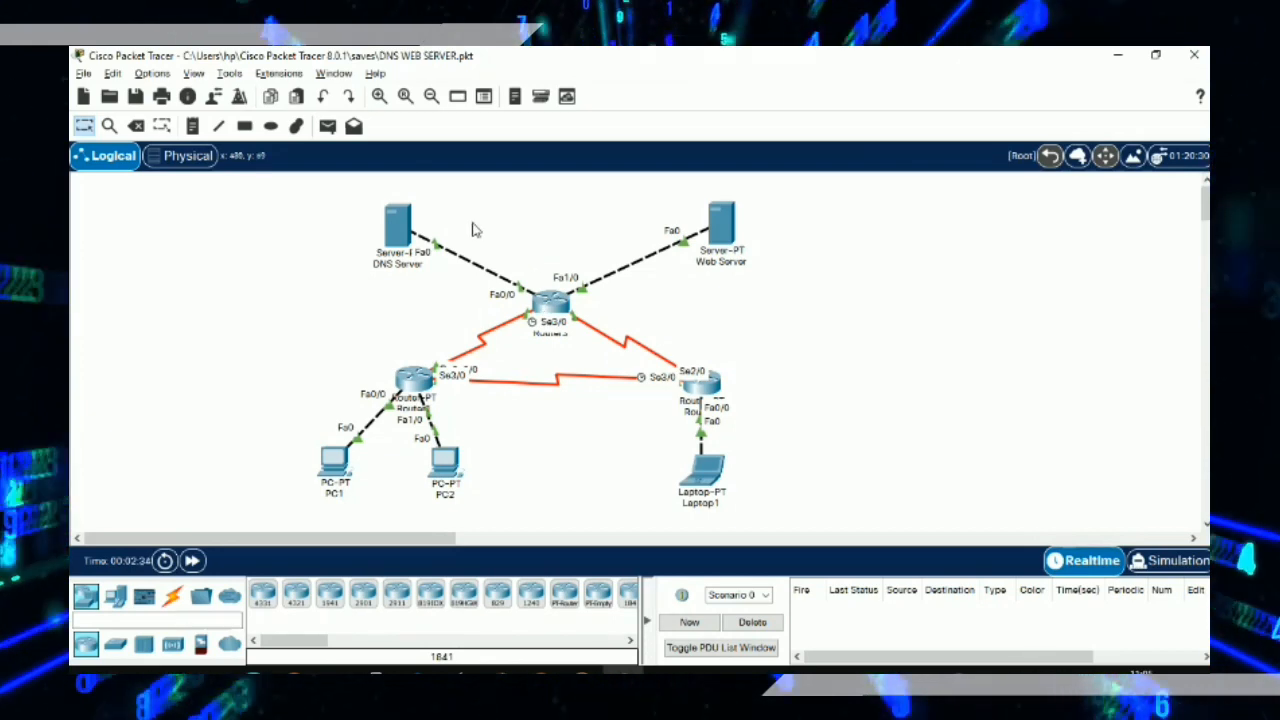
Step: Open the DNS Server's DNS service and place its window beside the example records on the DNS server reference page in Chrome
click(390, 228)
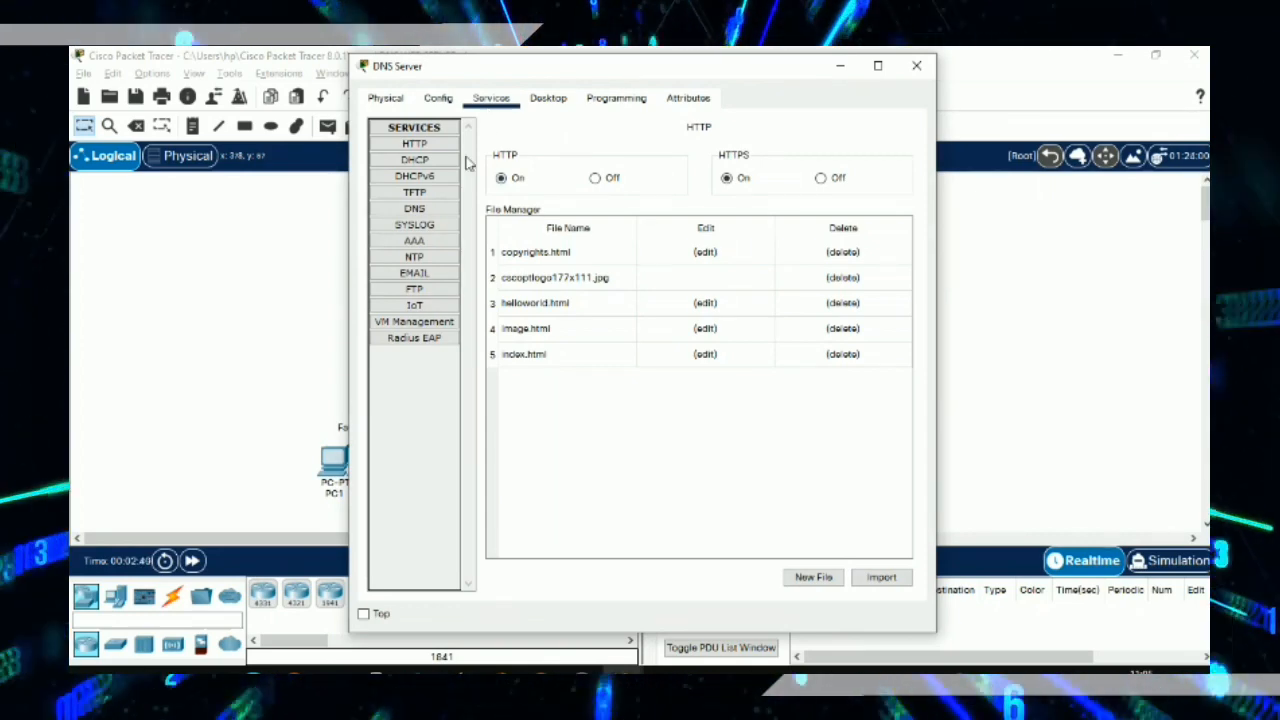
click(438, 209)
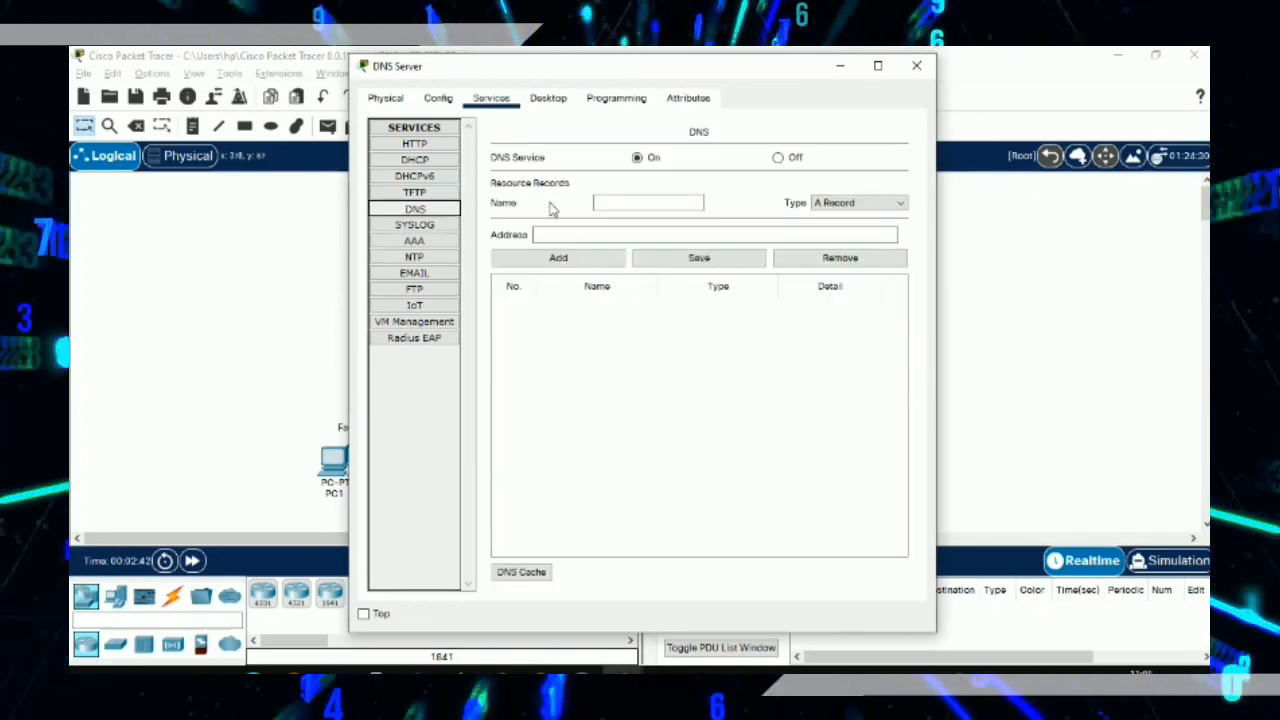
click(645, 202)
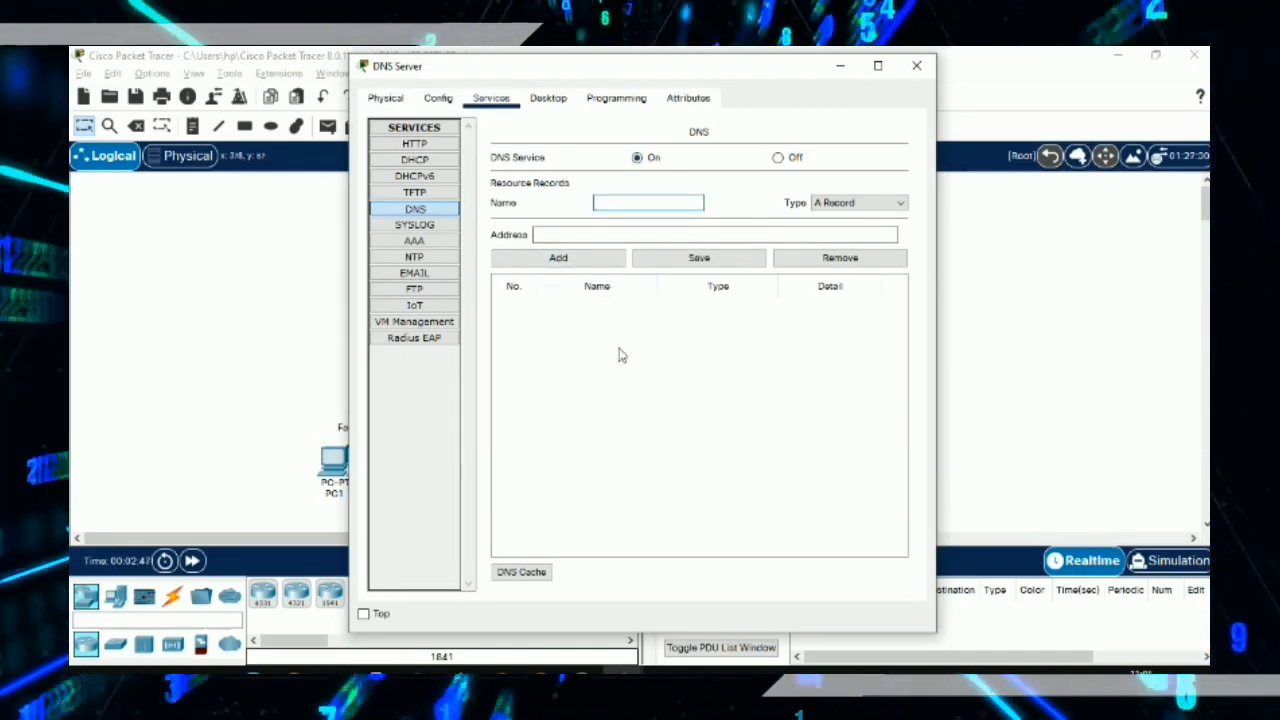
key(alt+Tab)
key(alt+Tab)
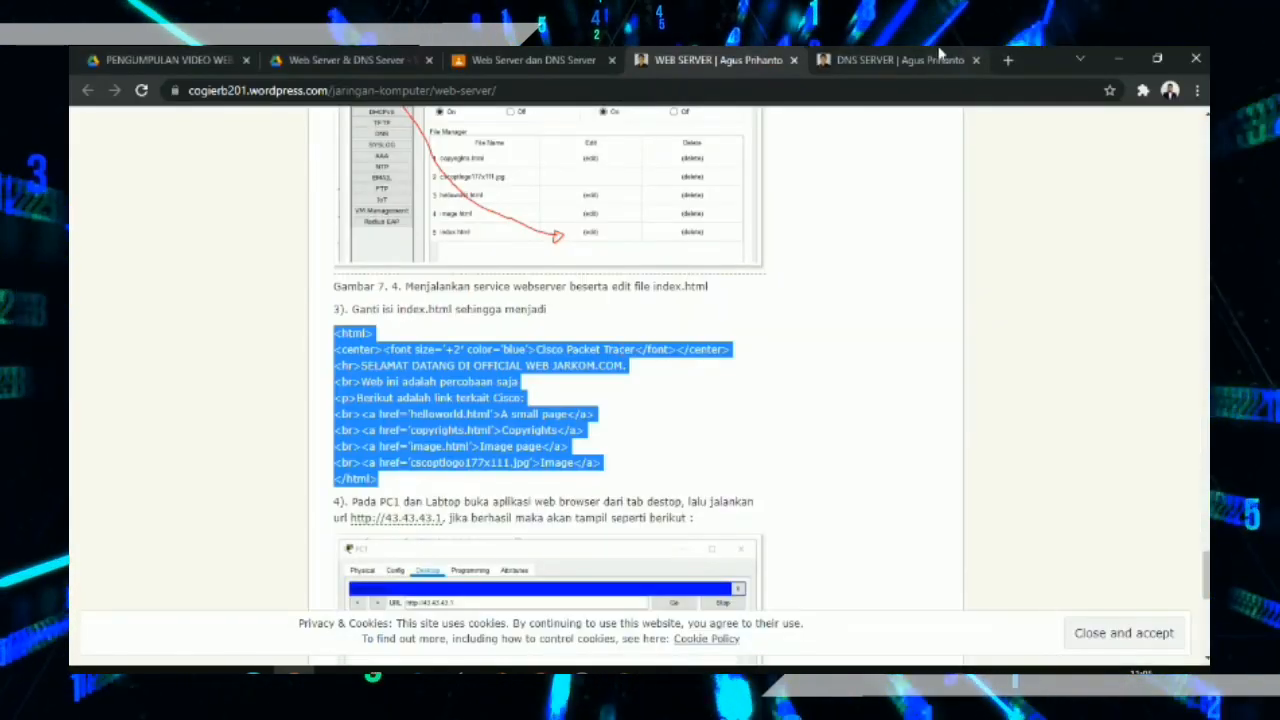
click(938, 56)
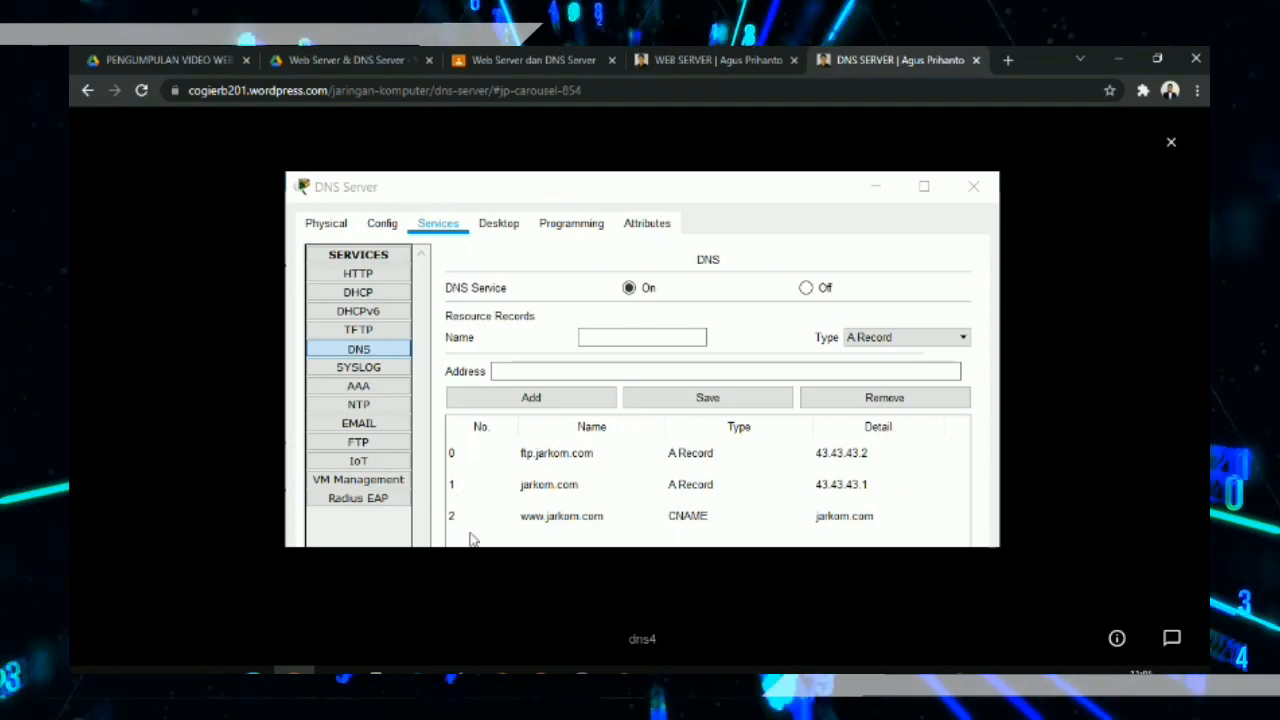
key(alt+Tab)
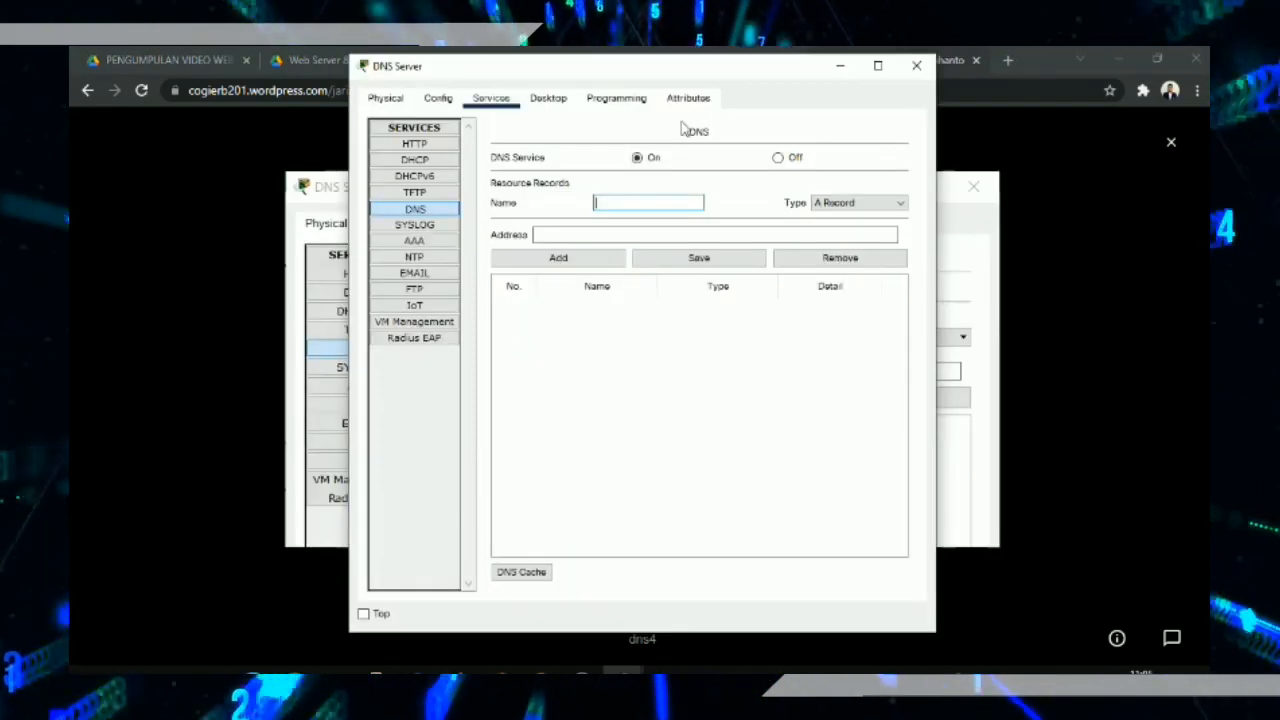
drag(700, 59, 1115, 71)
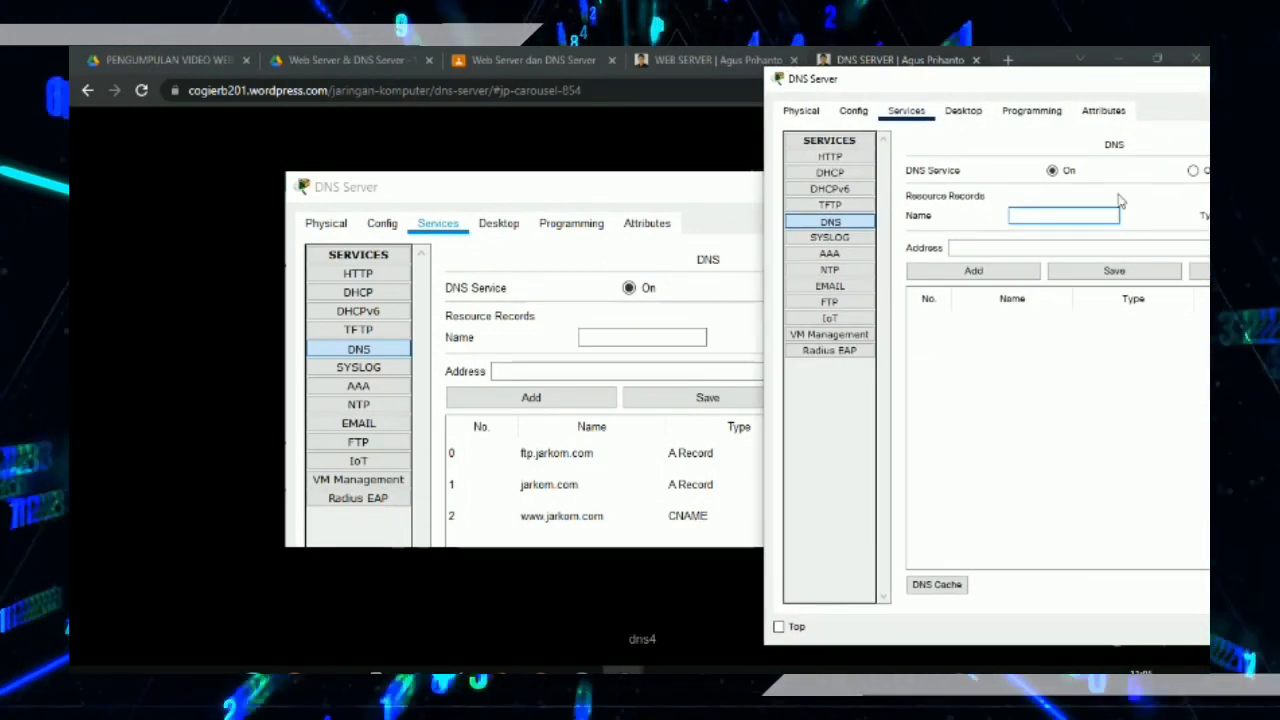
Step: Add an A Record named jarkom.com with address 43.43.43.1 to the DNS Server's resource records
text(ja)
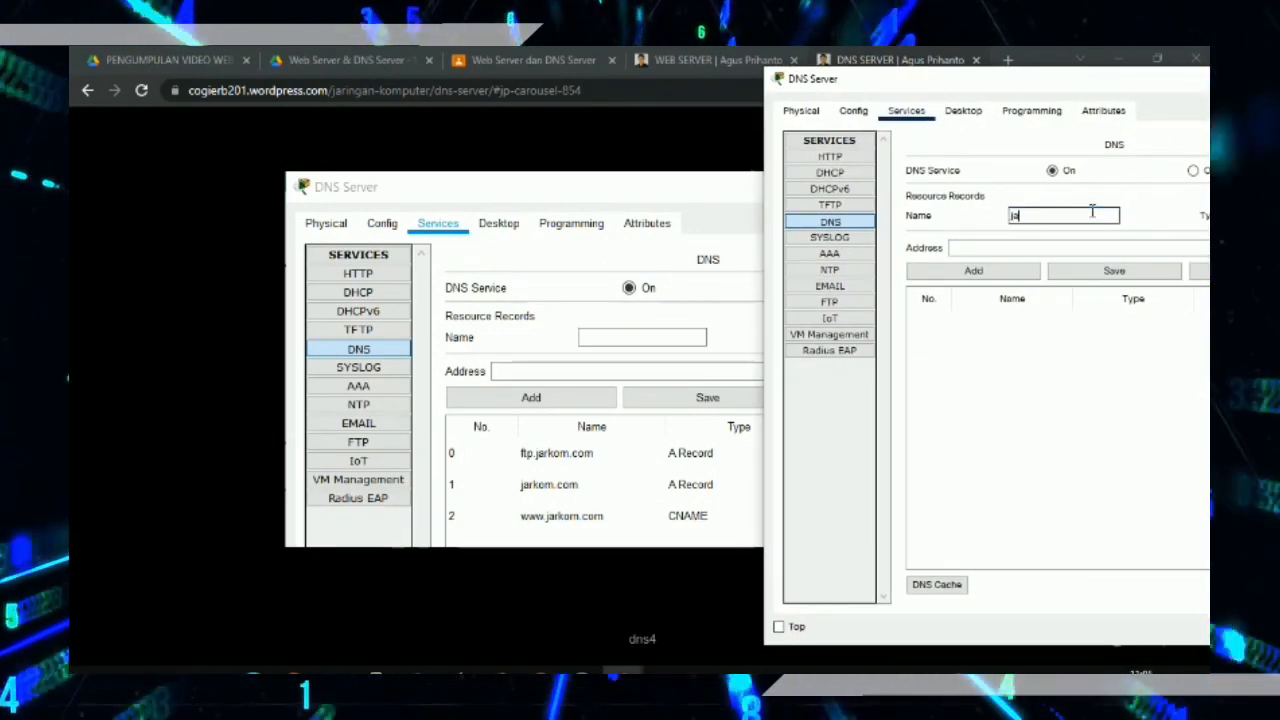
text(rkom.com)
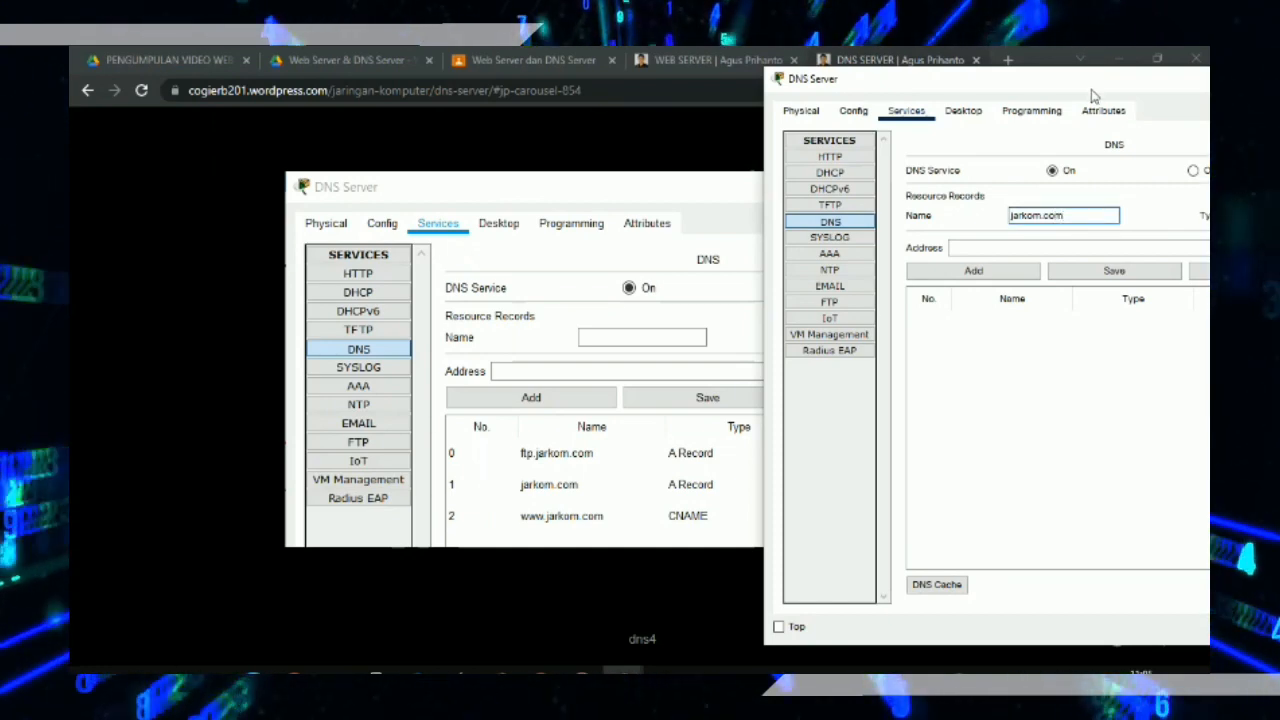
drag(1095, 96, 982, 88)
click(978, 242)
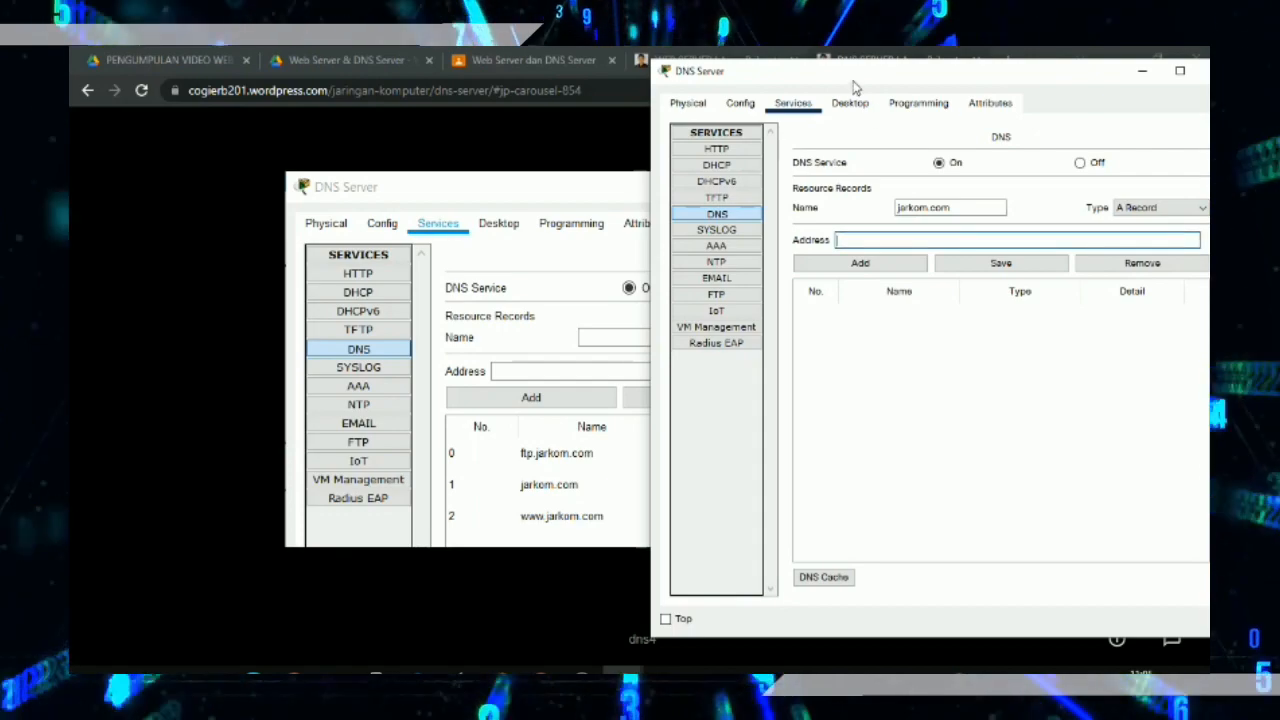
drag(852, 78, 800, 80)
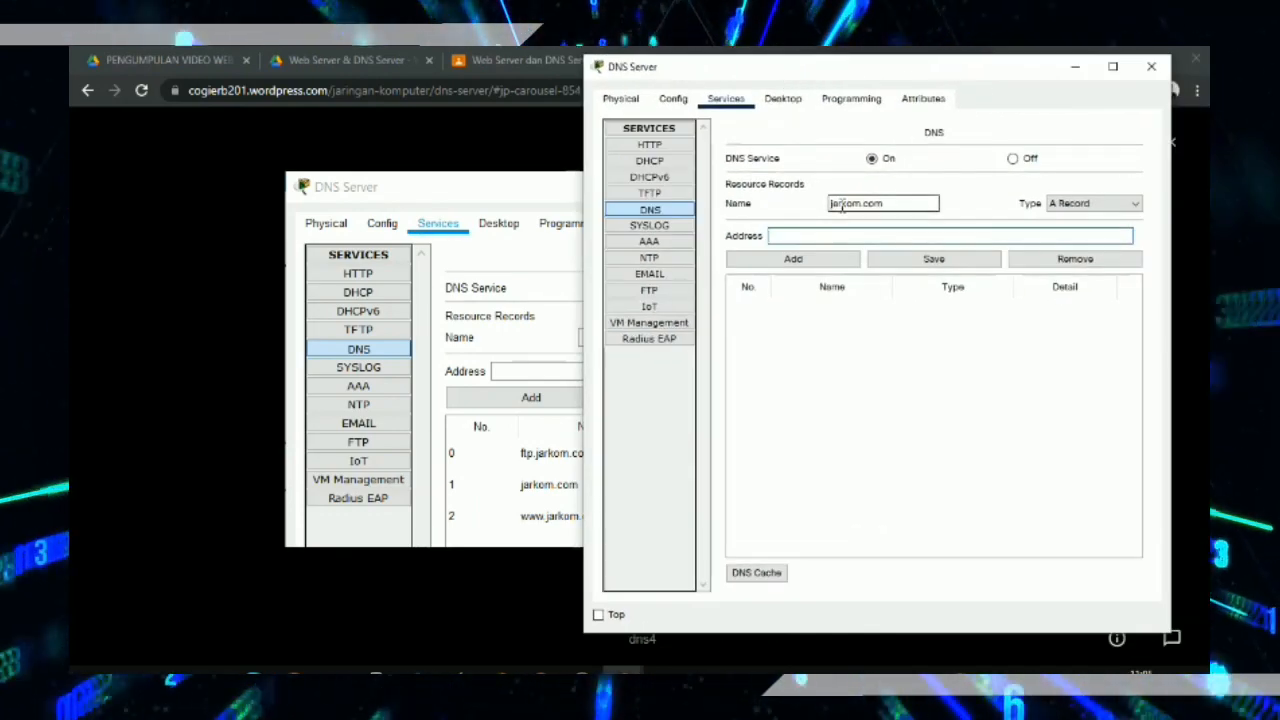
text(43.43.43.1)
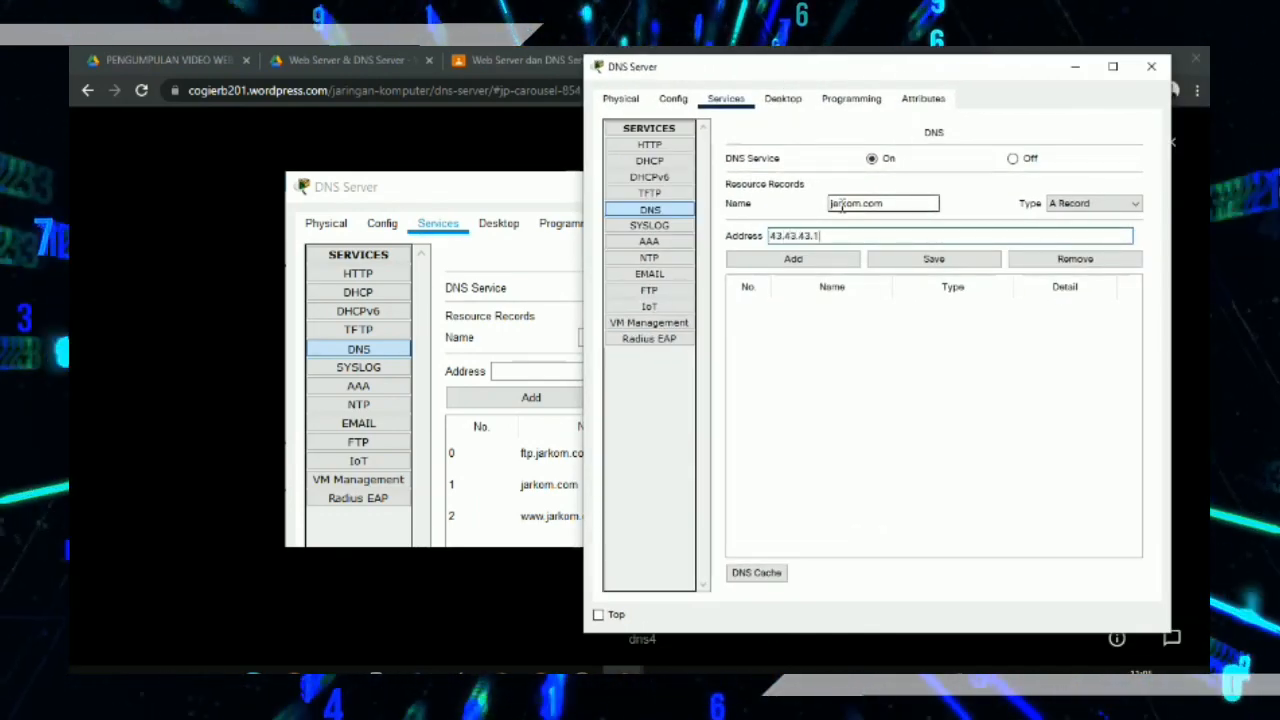
click(820, 262)
click(880, 204)
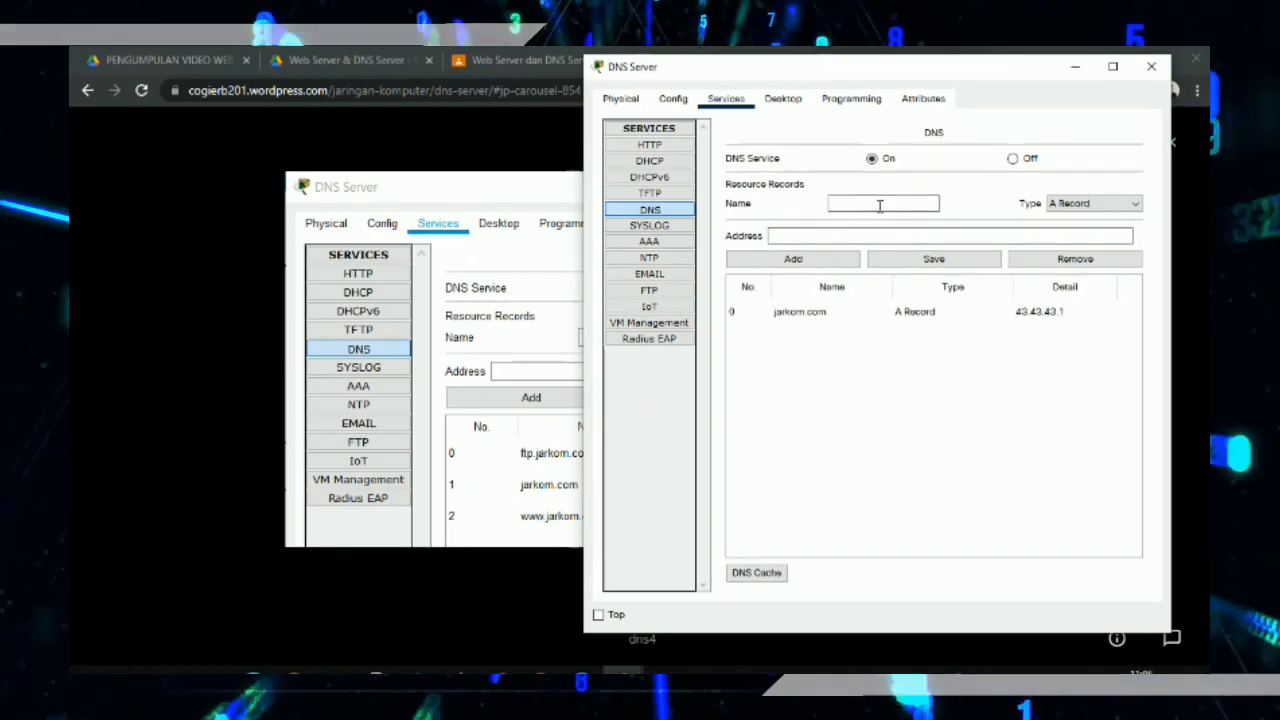
text(www.)
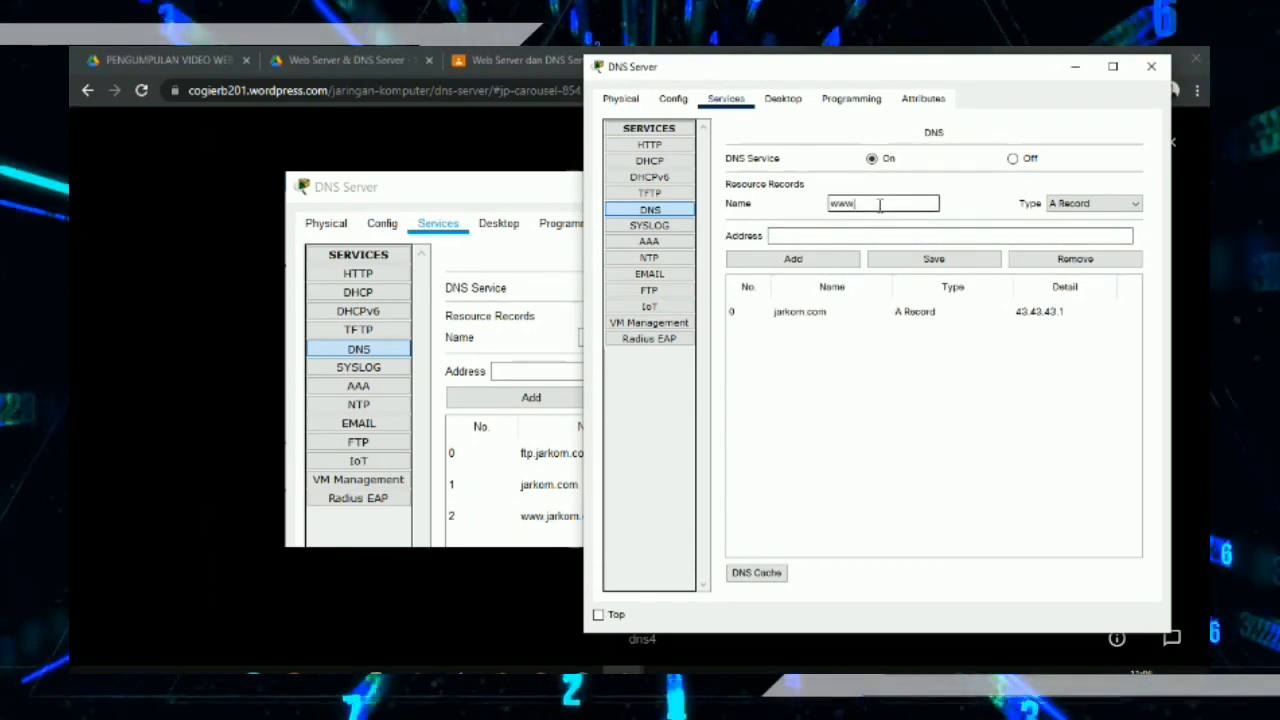
text(jarkom.com)
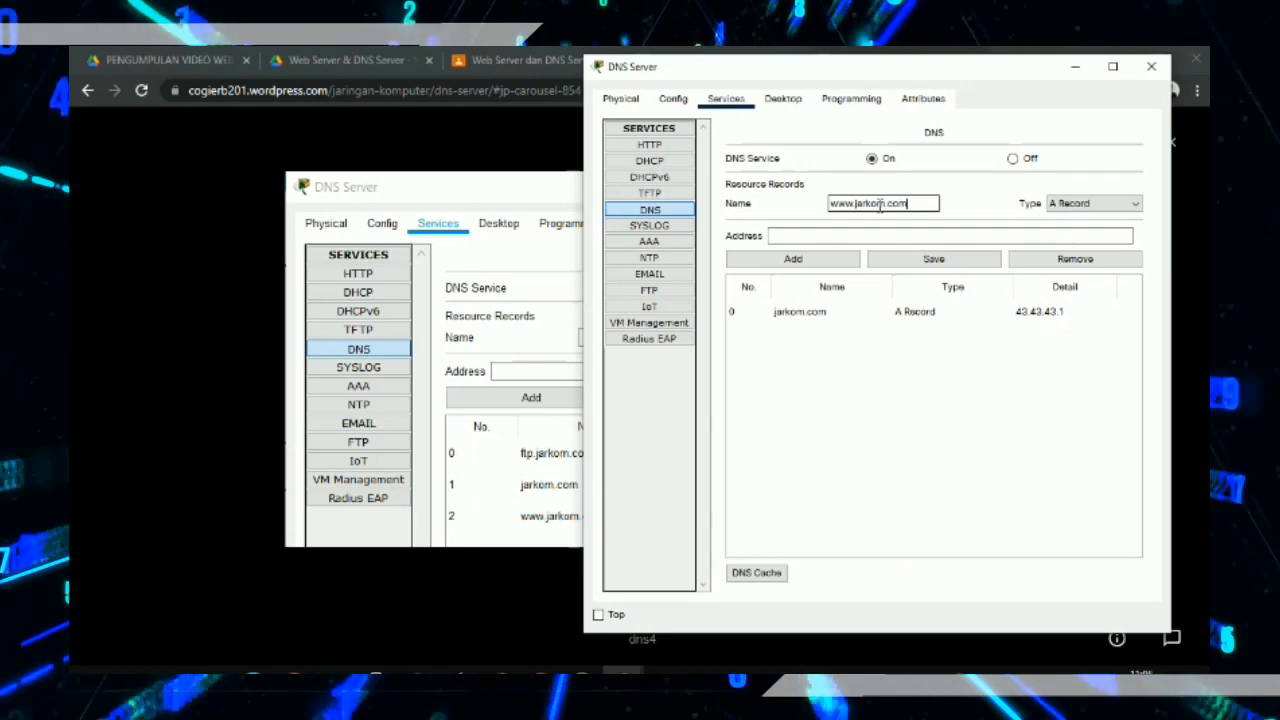
click(1080, 204)
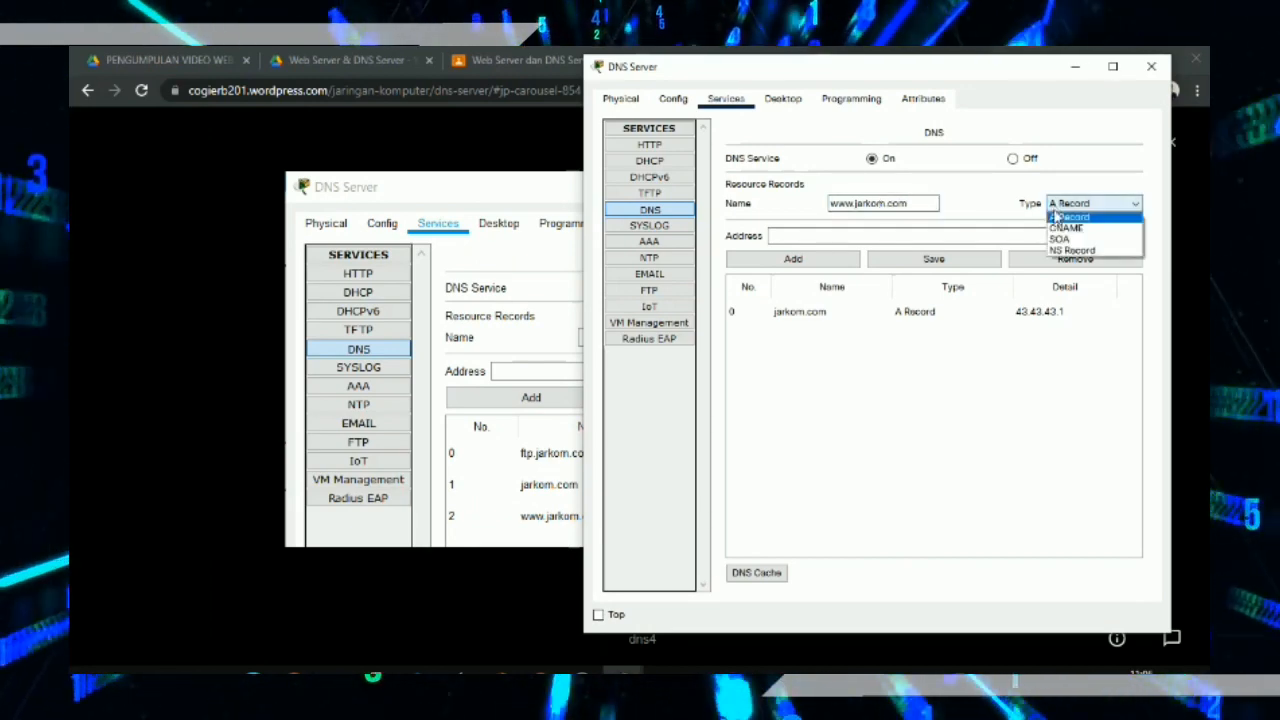
click(1062, 229)
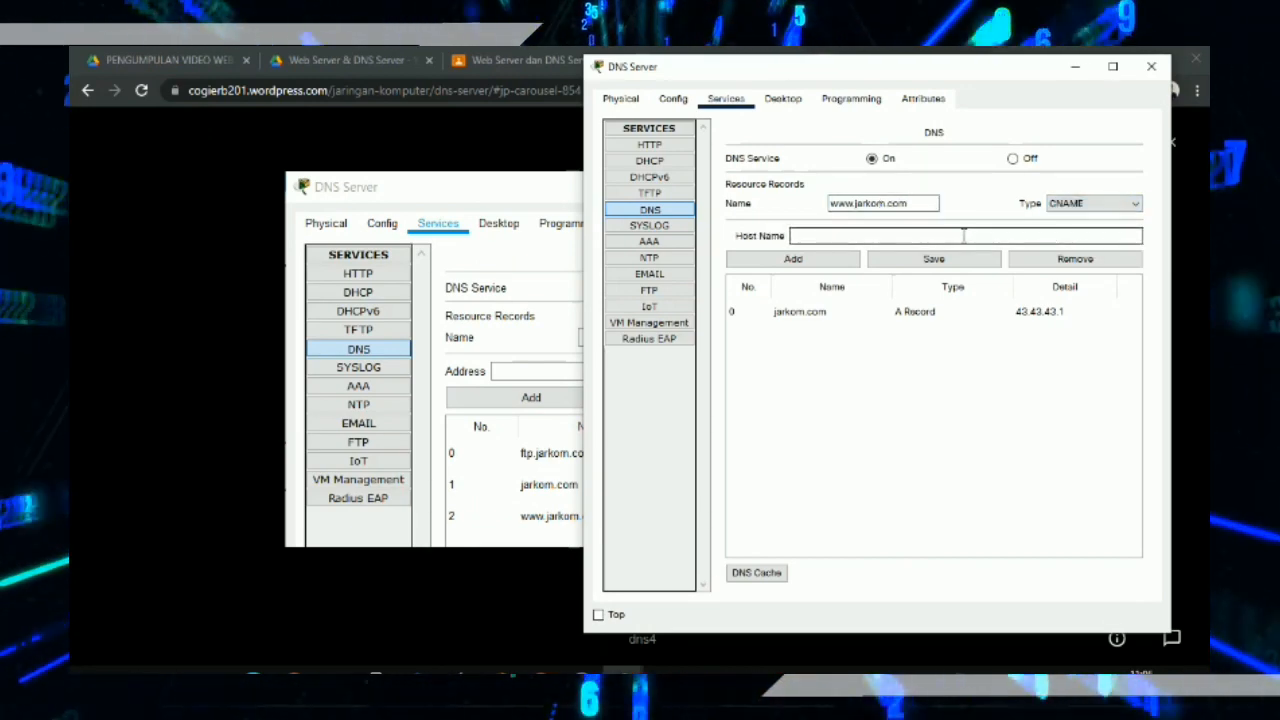
click(946, 236)
text(jarkom)
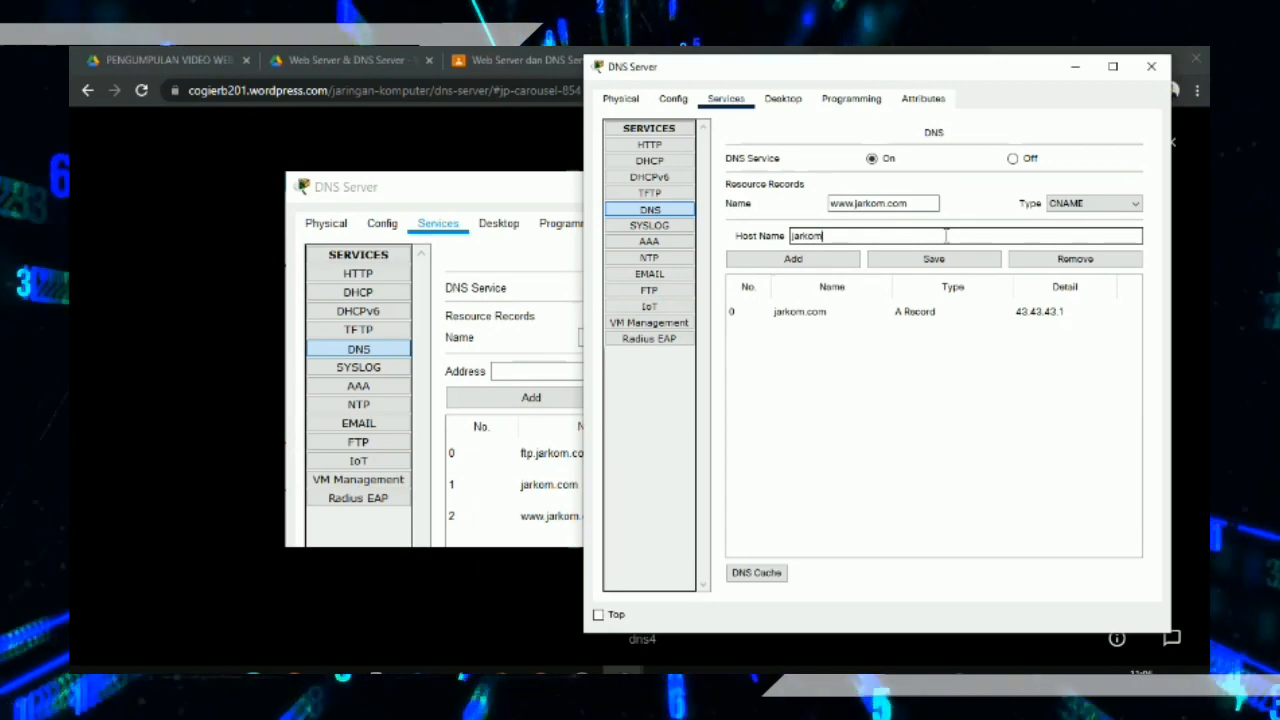
text(.com)
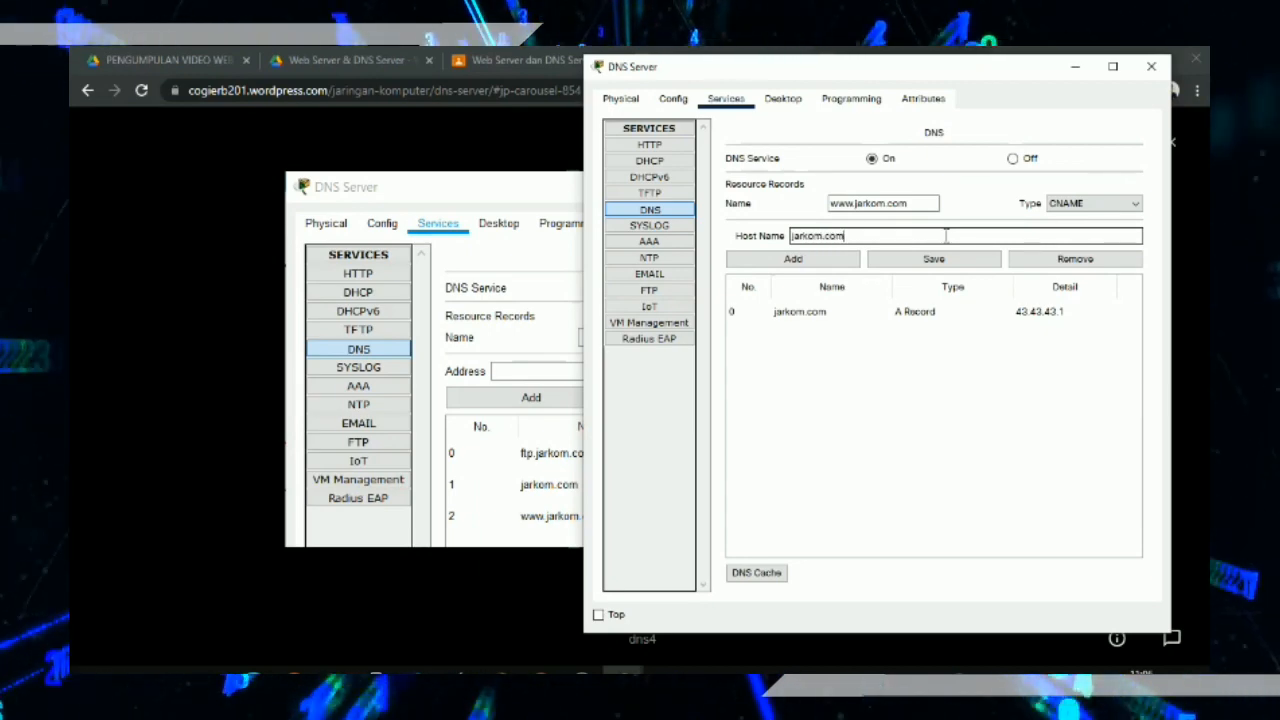
click(800, 258)
click(1151, 66)
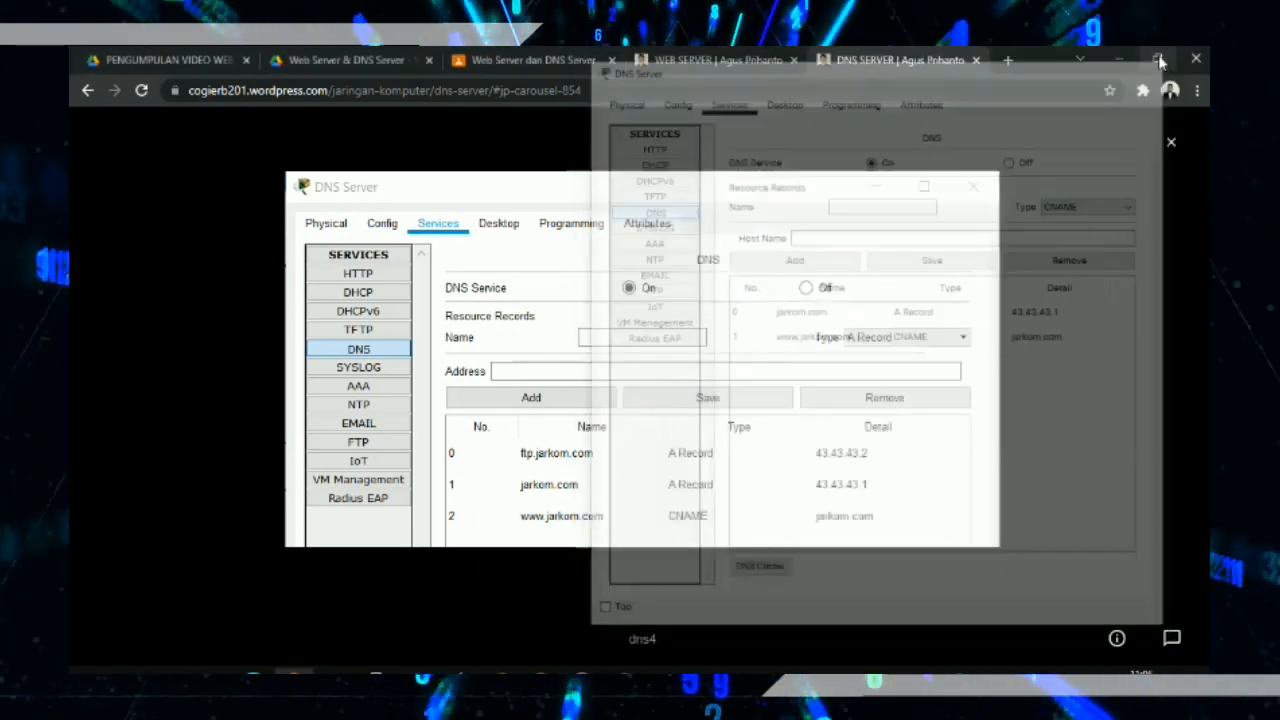
Step: Switch to the main Packet Tracer window and run nslookup jarkom.com in PC1's Command Prompt
key(alt+Tab)
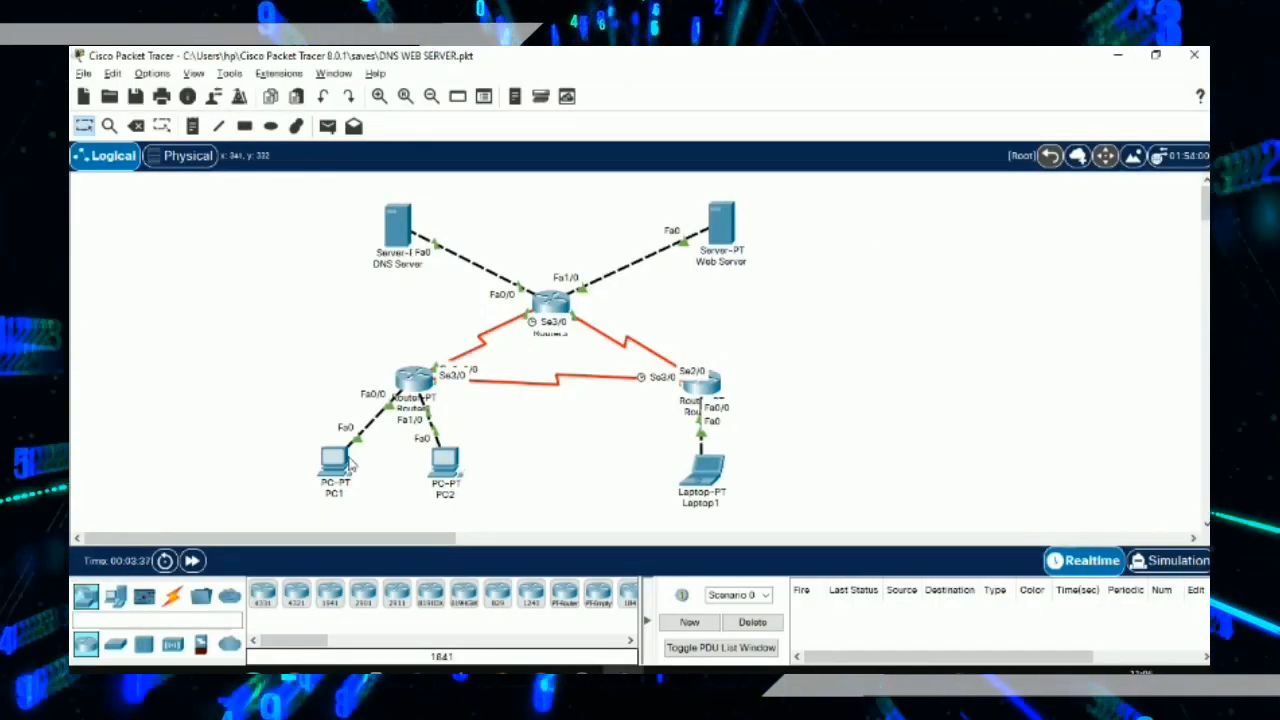
click(340, 462)
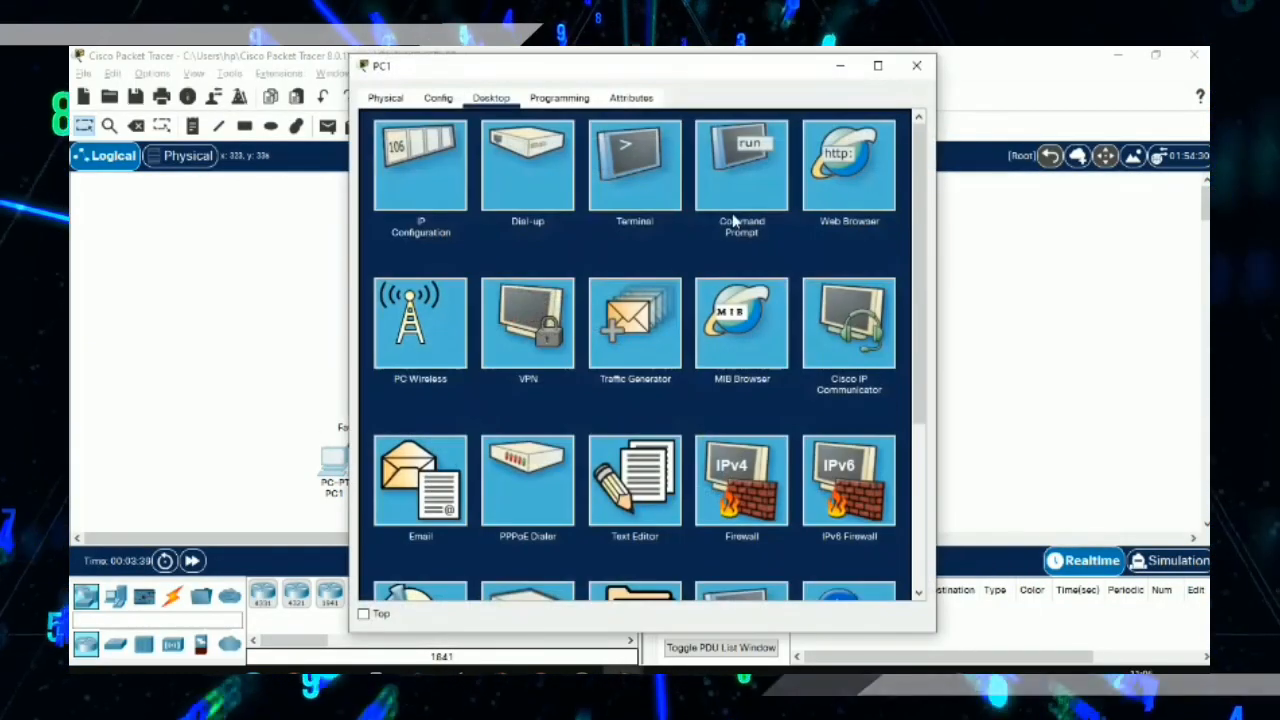
click(737, 177)
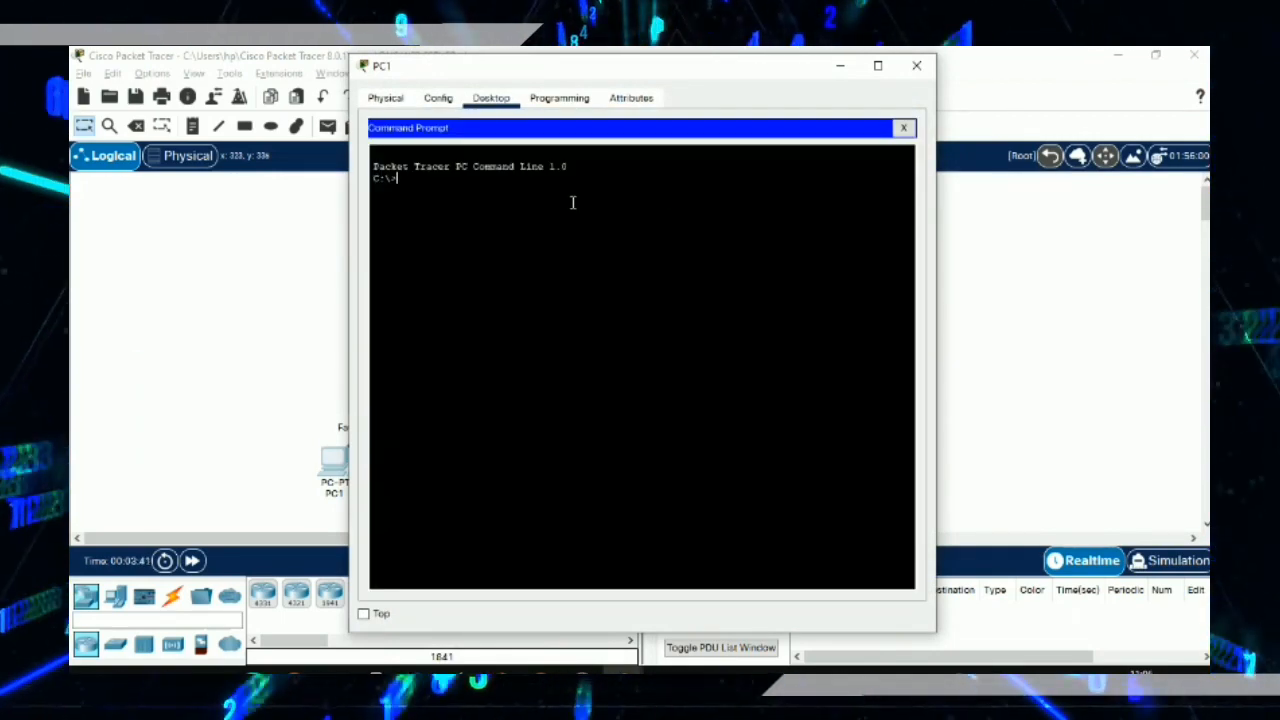
text(nslook)
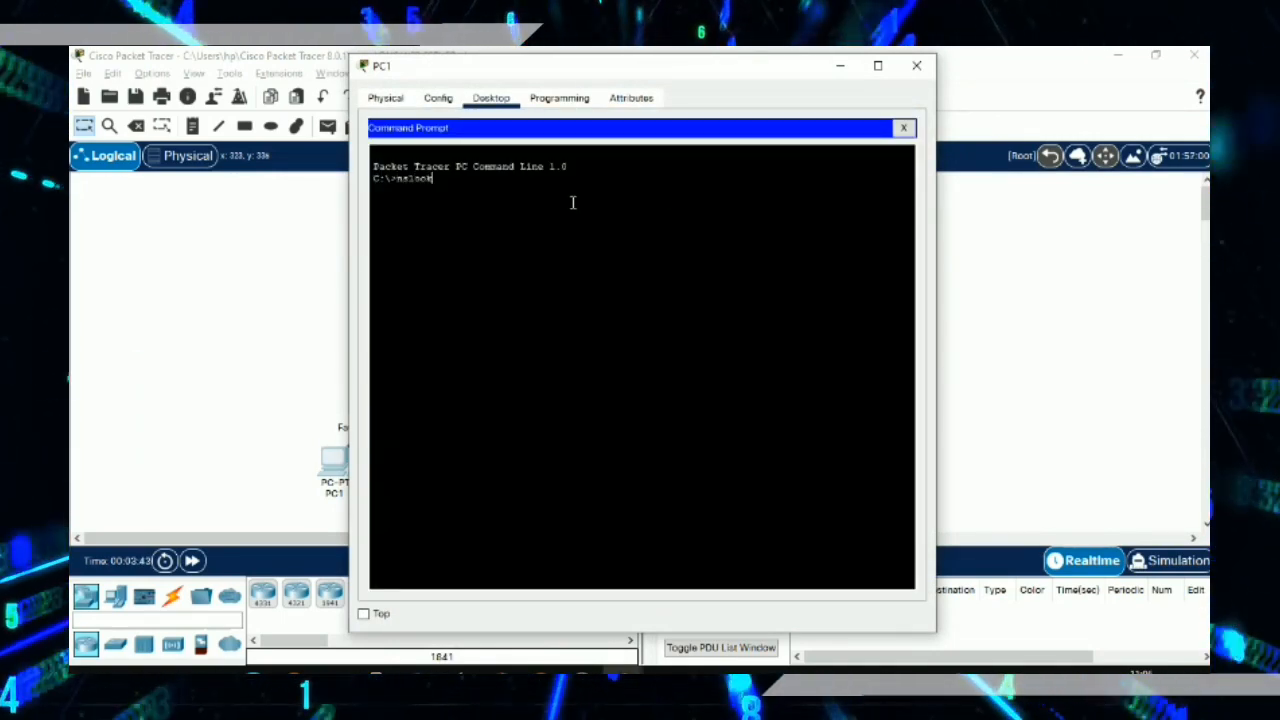
text(up jarkom.com)
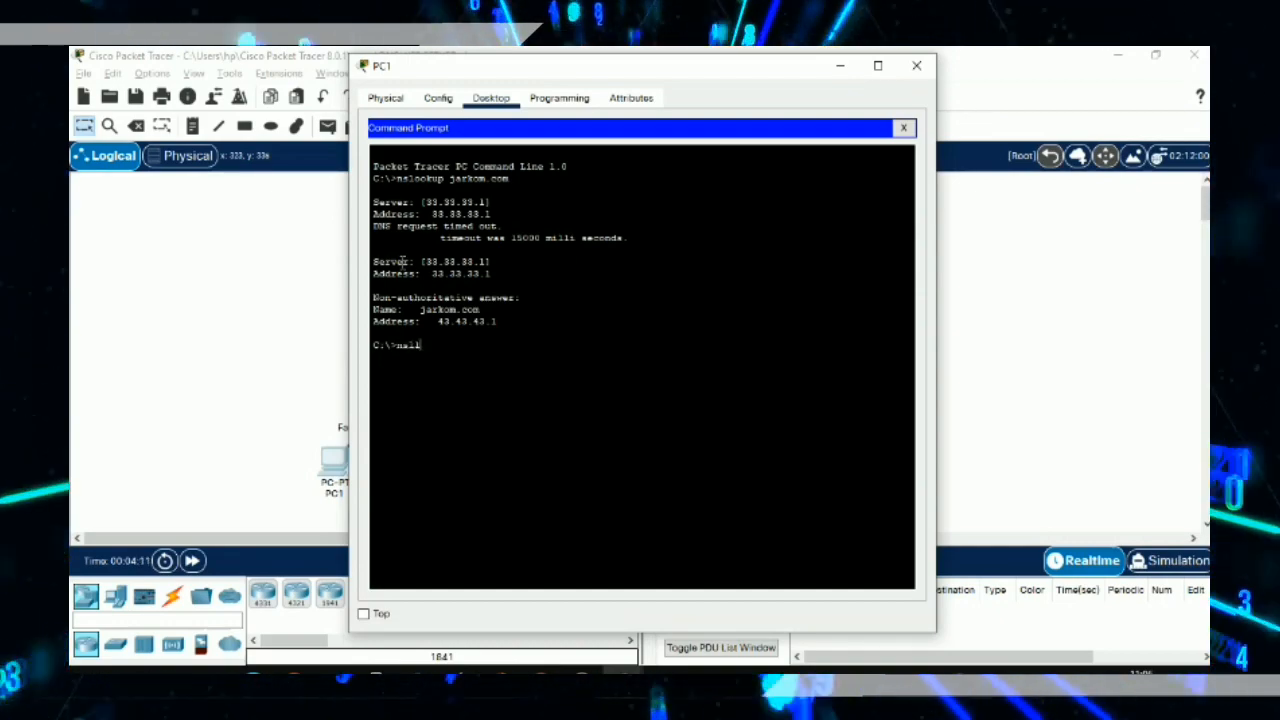
text(ookup)
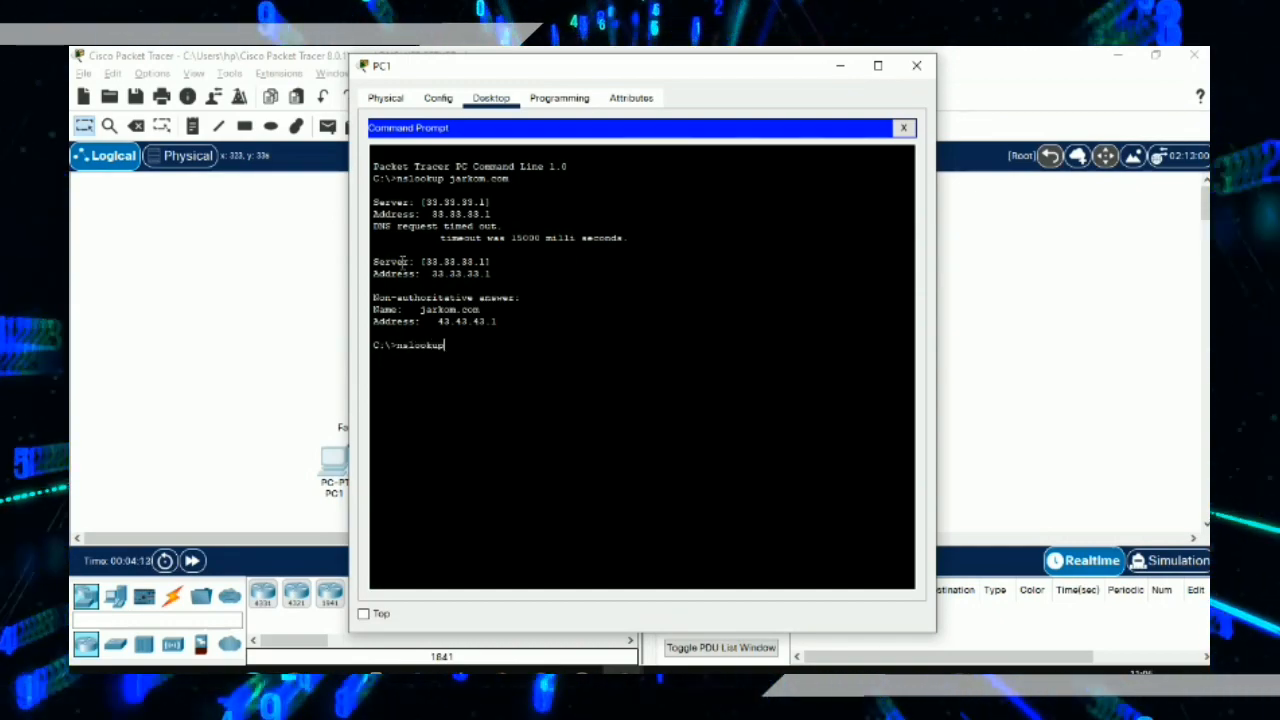
text( www.j)
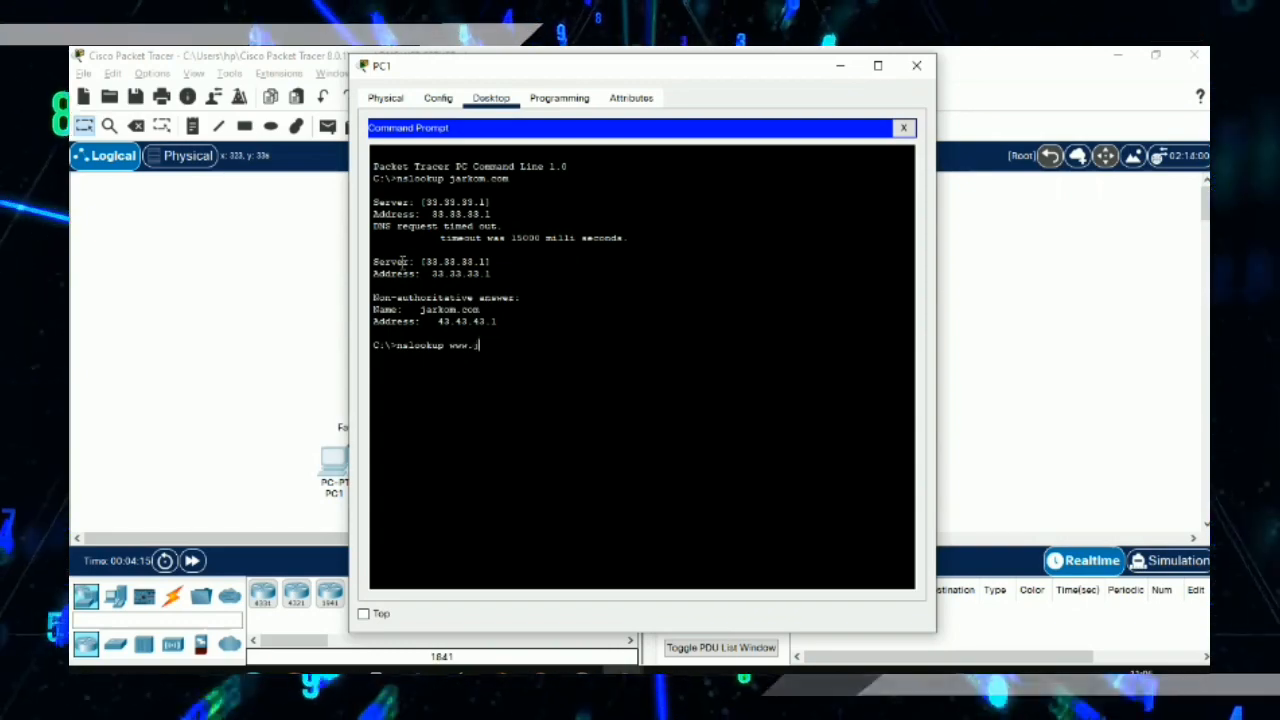
text(arkom.com)
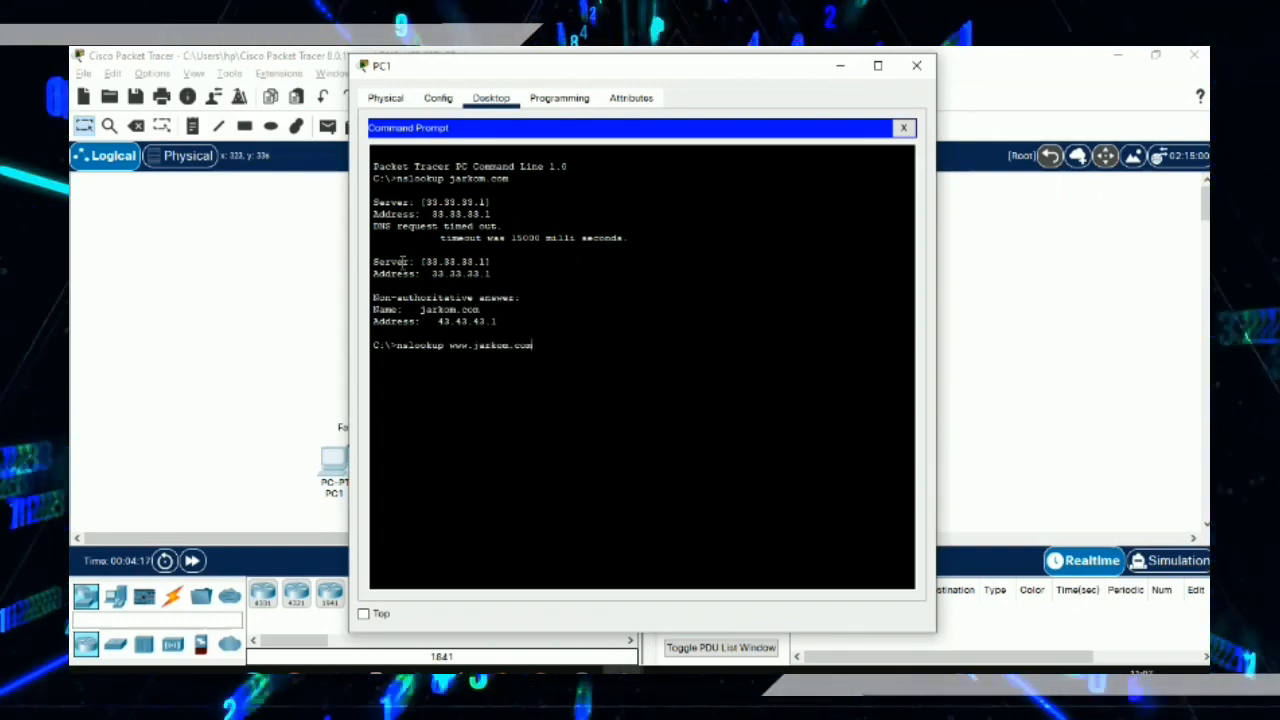
key(Return)
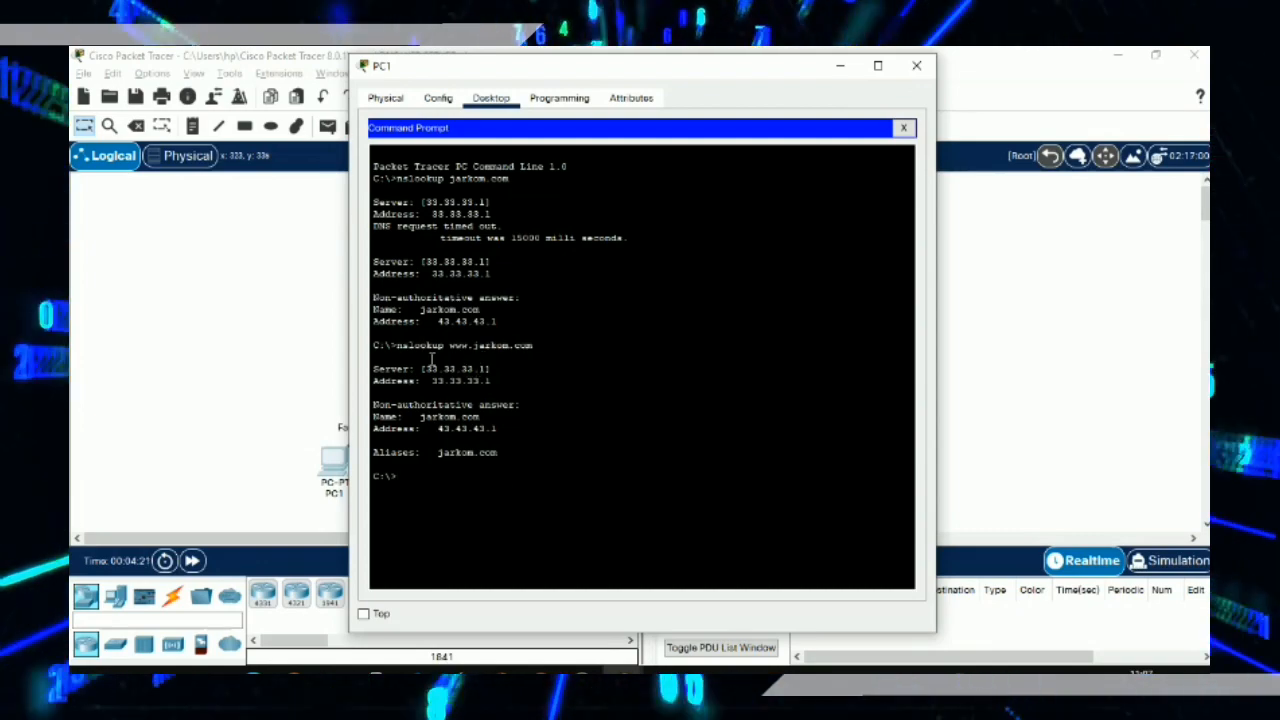
click(917, 67)
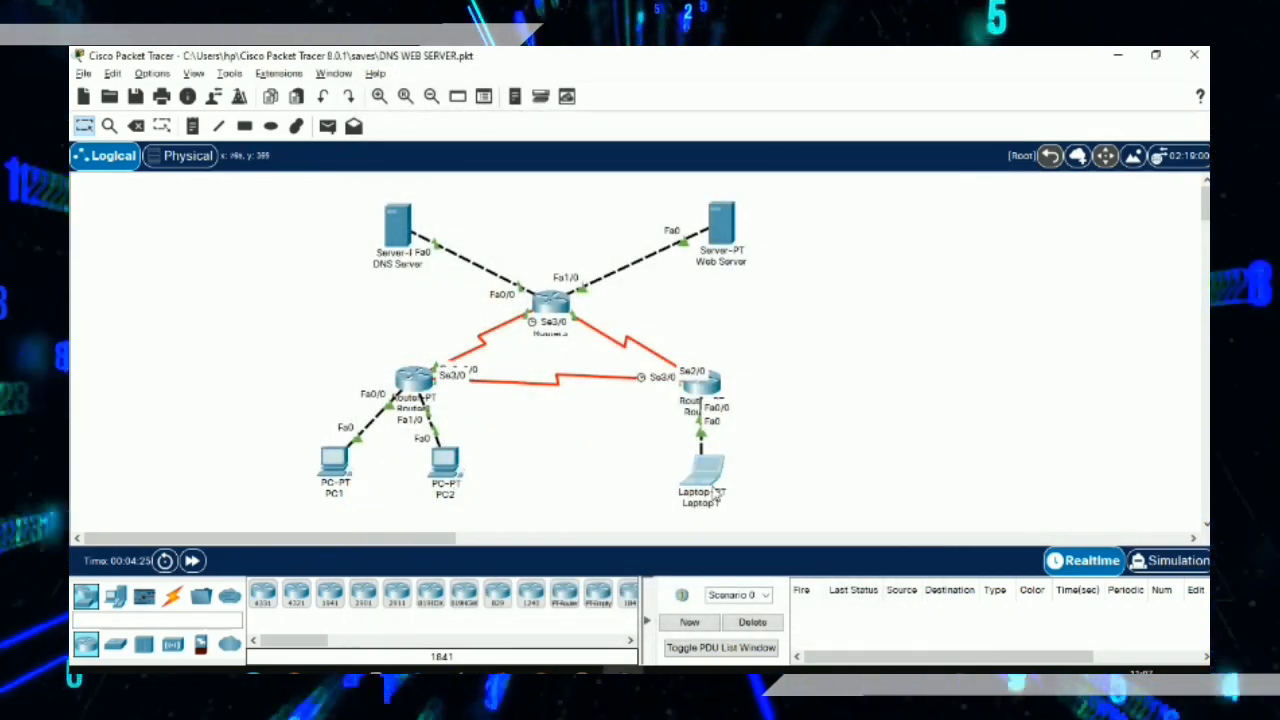
Step: Load jarkom.com in Laptop1's Web Browser to test the web page by domain name
click(703, 468)
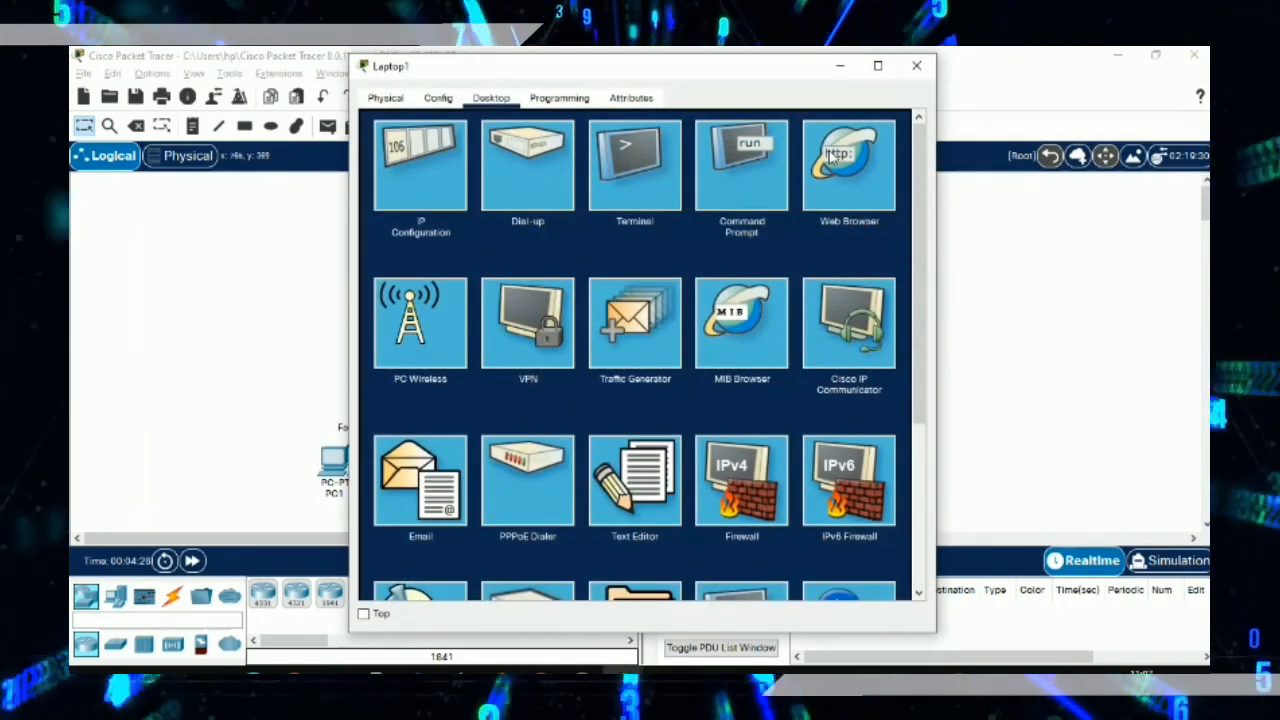
click(838, 159)
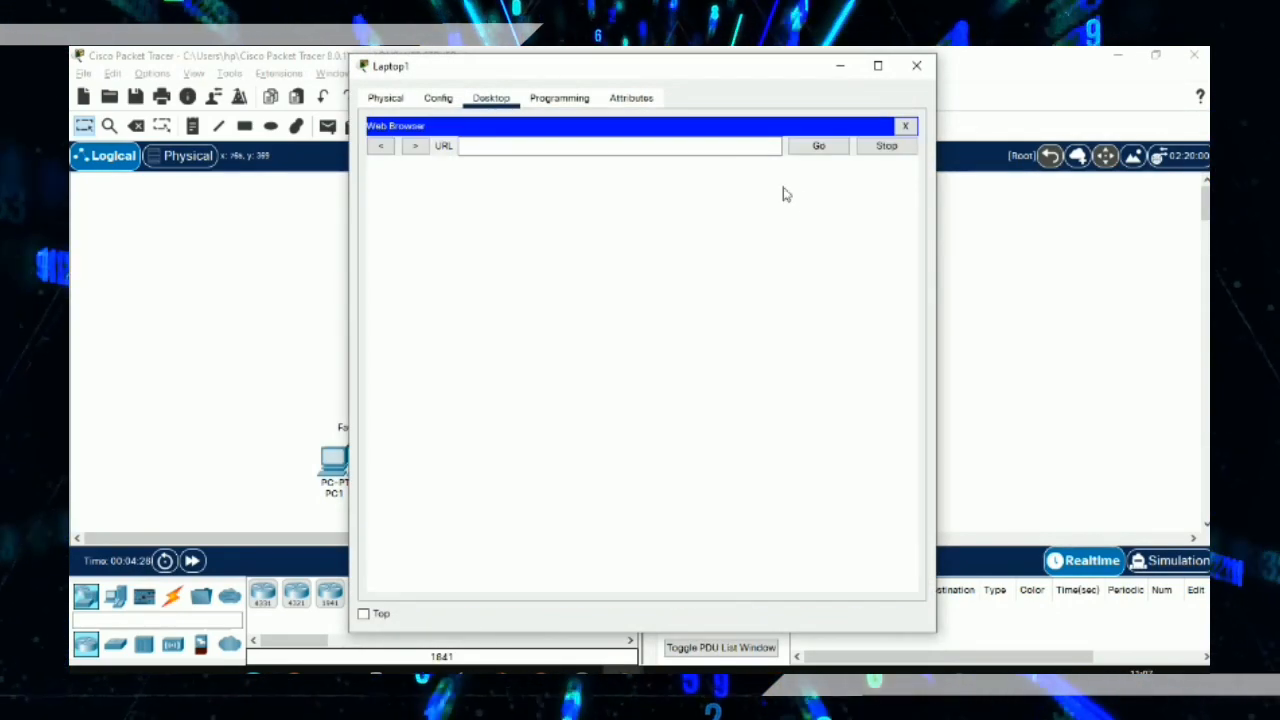
click(651, 150)
text(jarkom.)
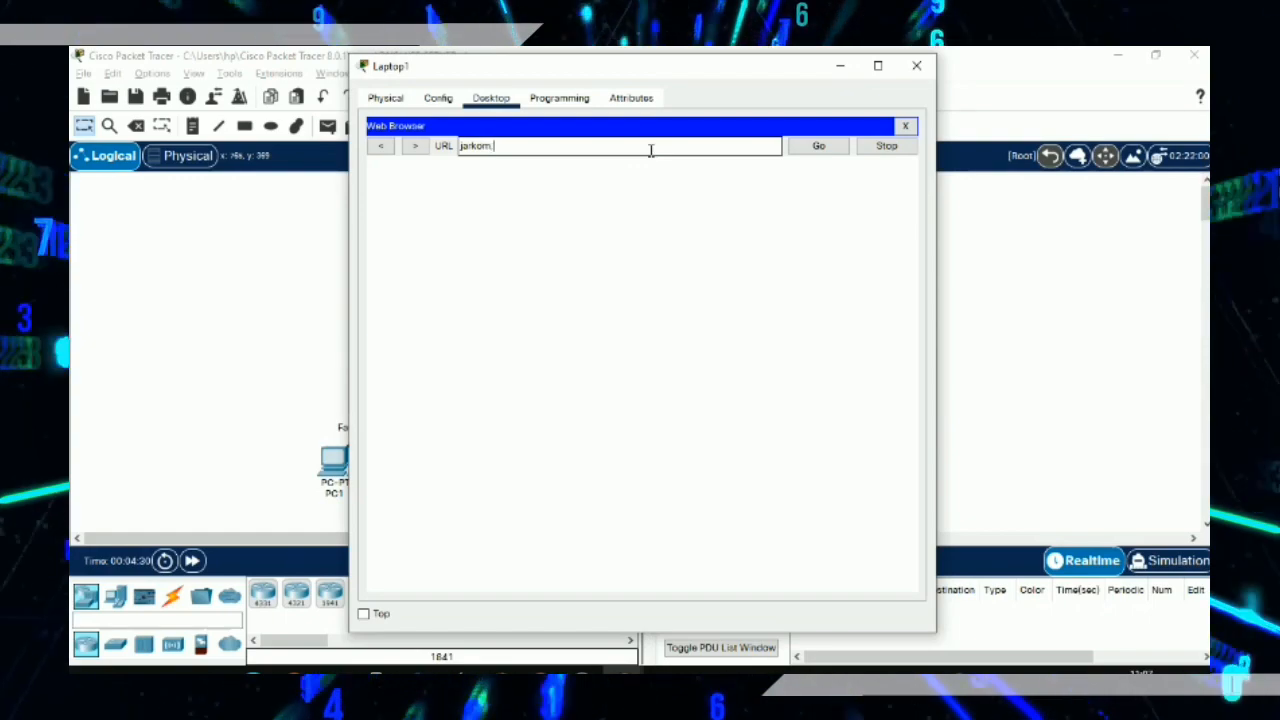
text(com)
key(Return)
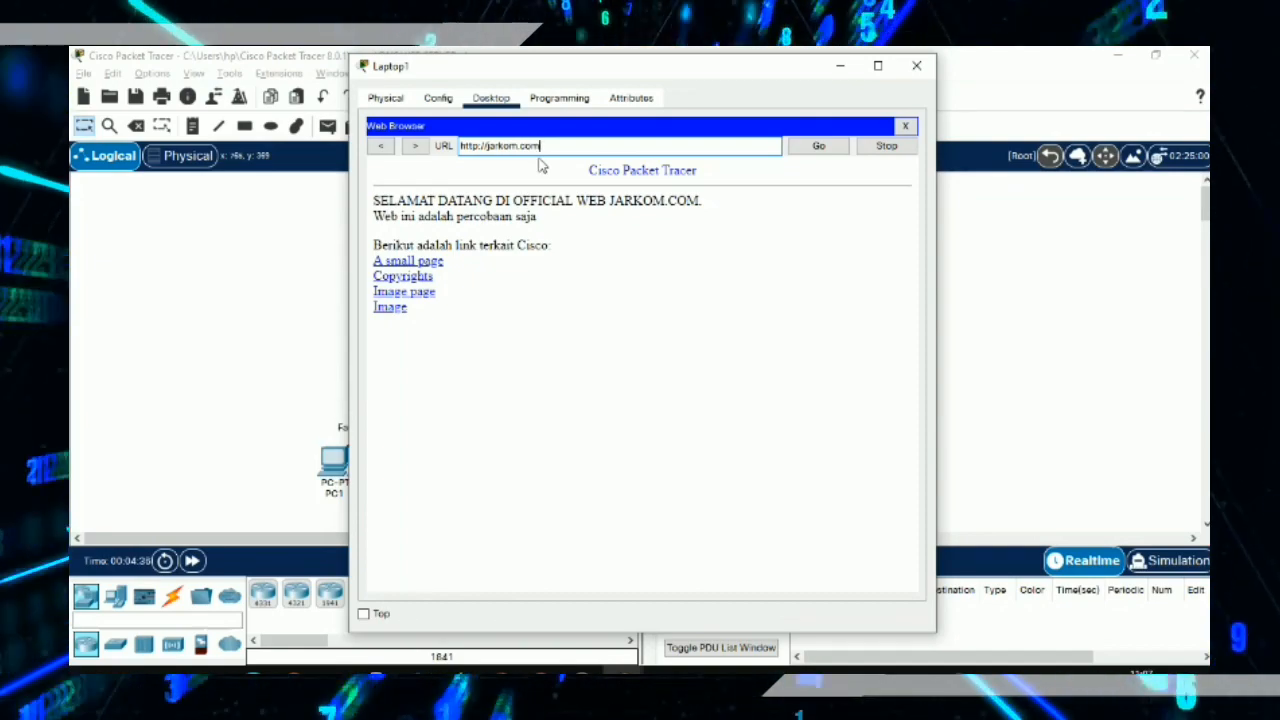
click(589, 145)
key(BackSpace)
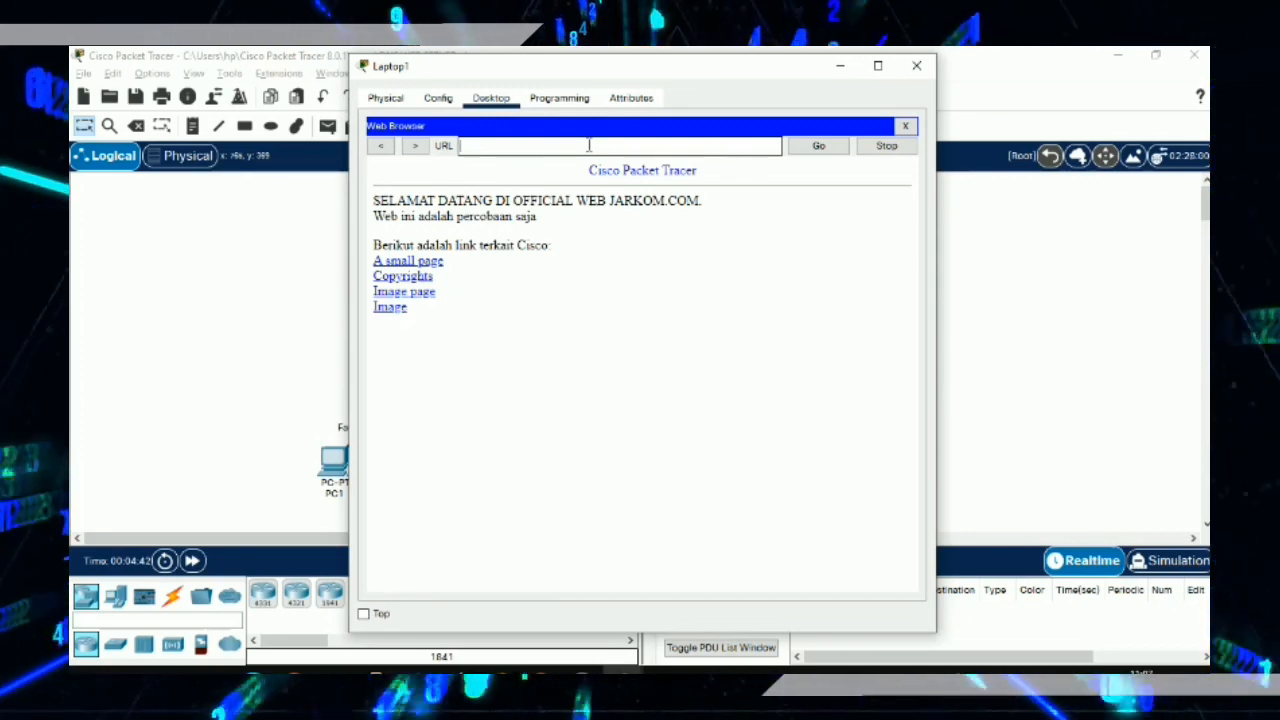
text(www.jarkom.com)
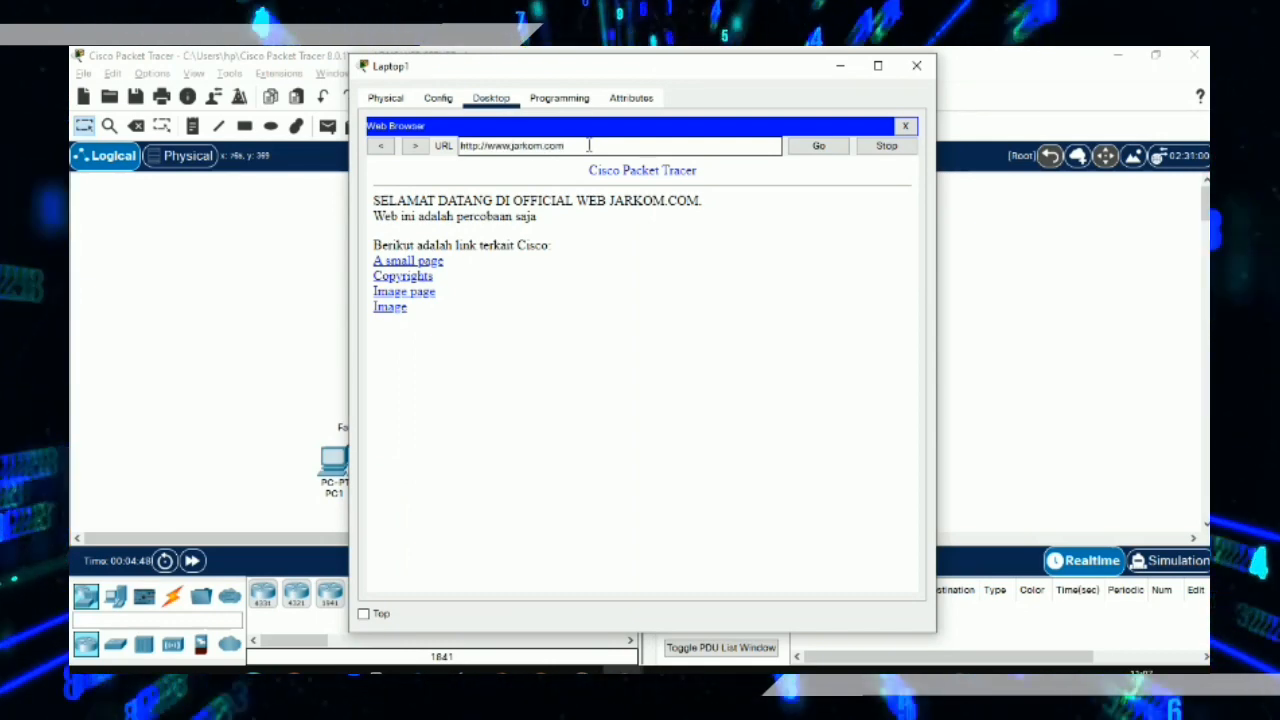
click(905, 126)
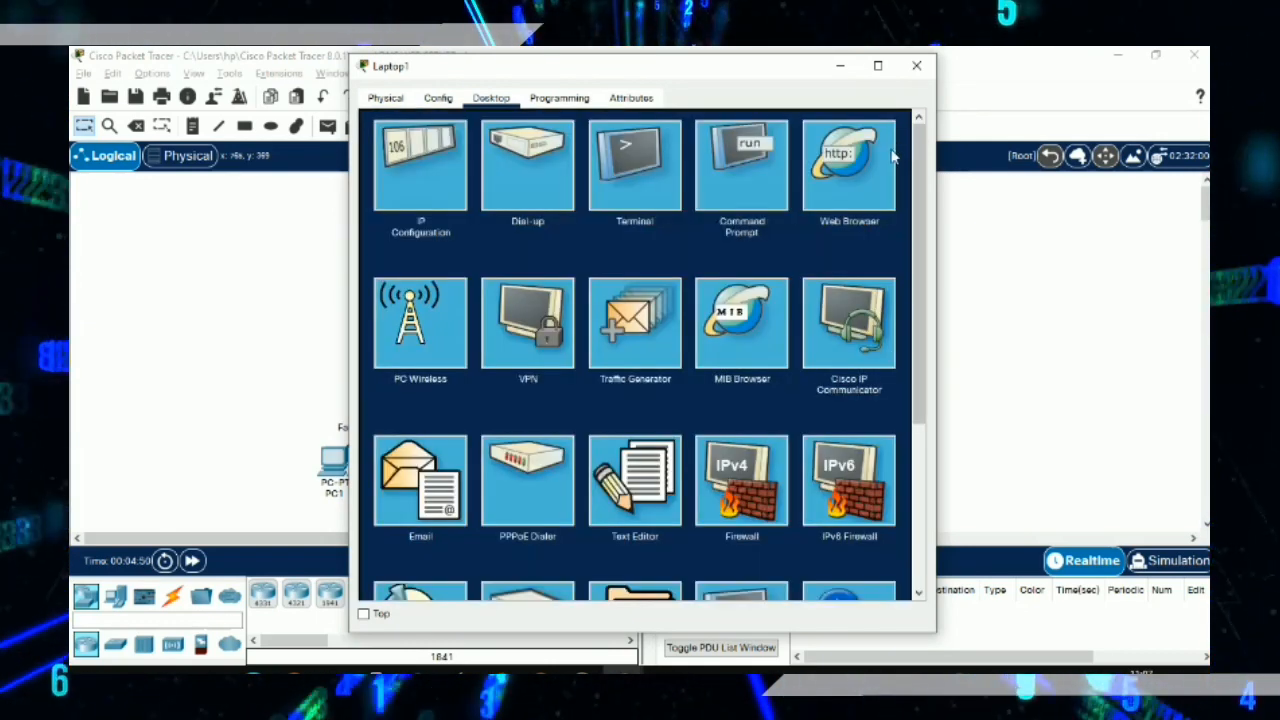
click(870, 164)
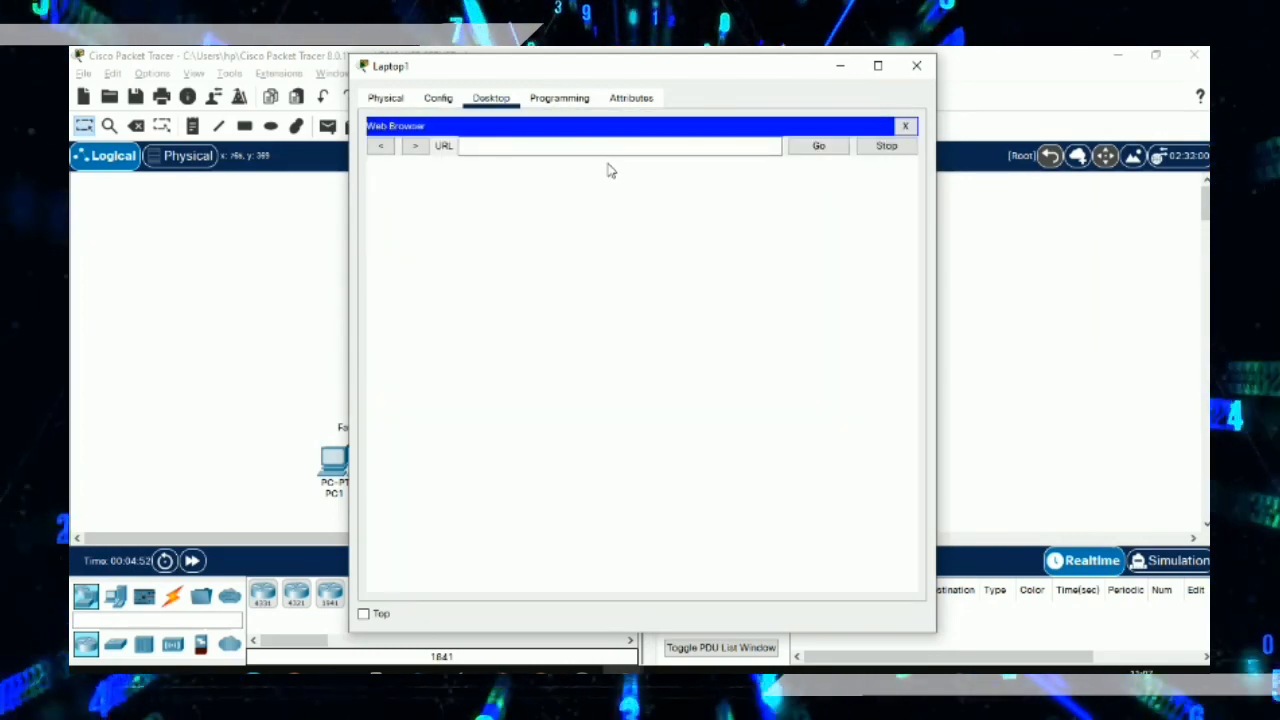
click(608, 148)
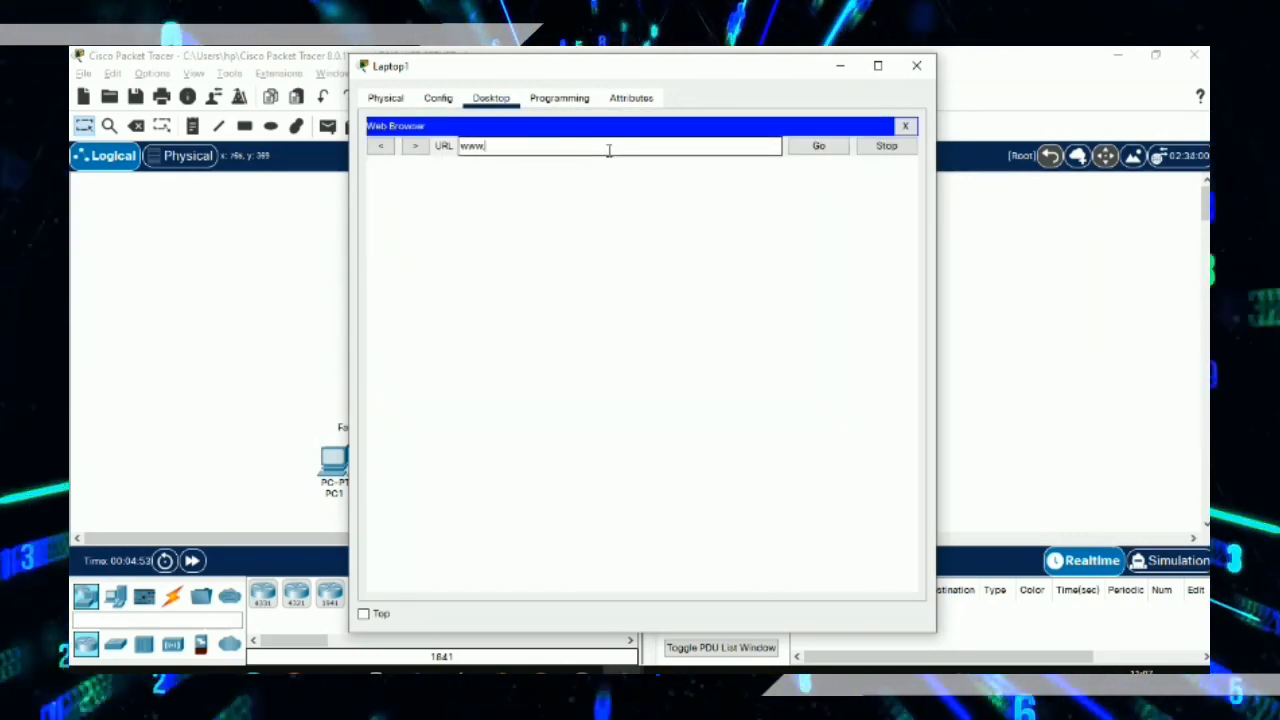
text(www.jarkom.com)
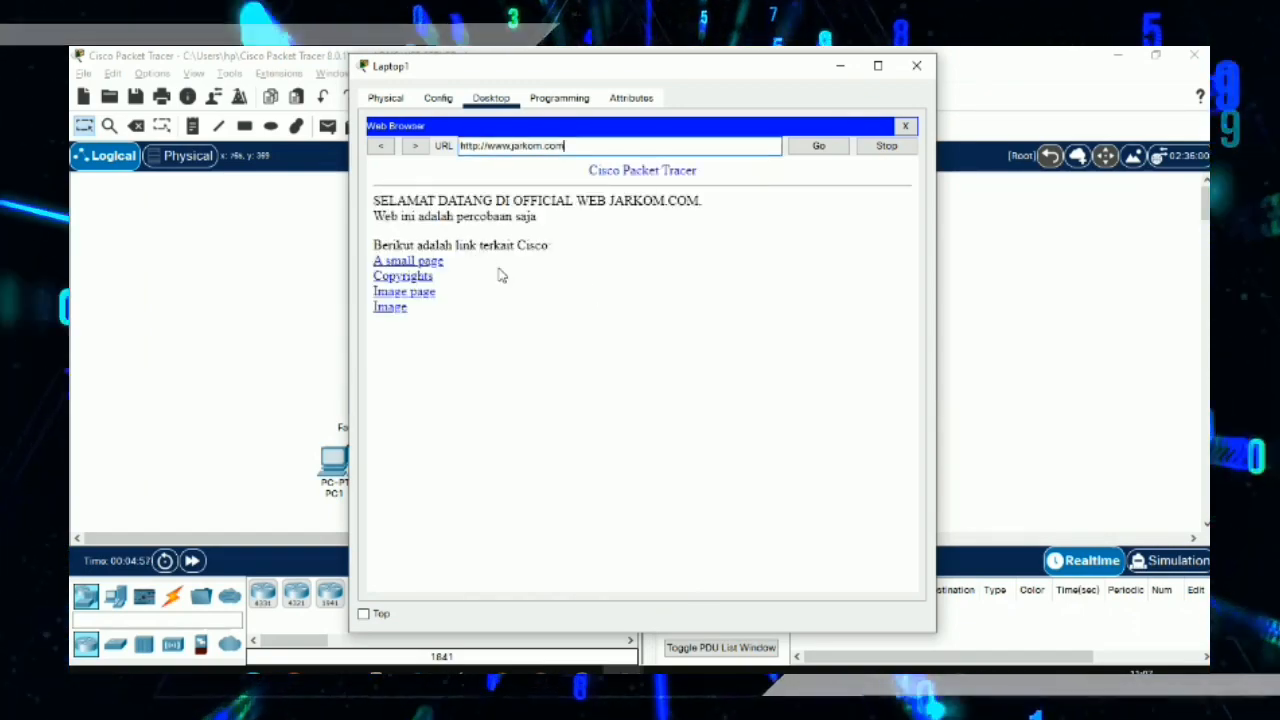
click(916, 65)
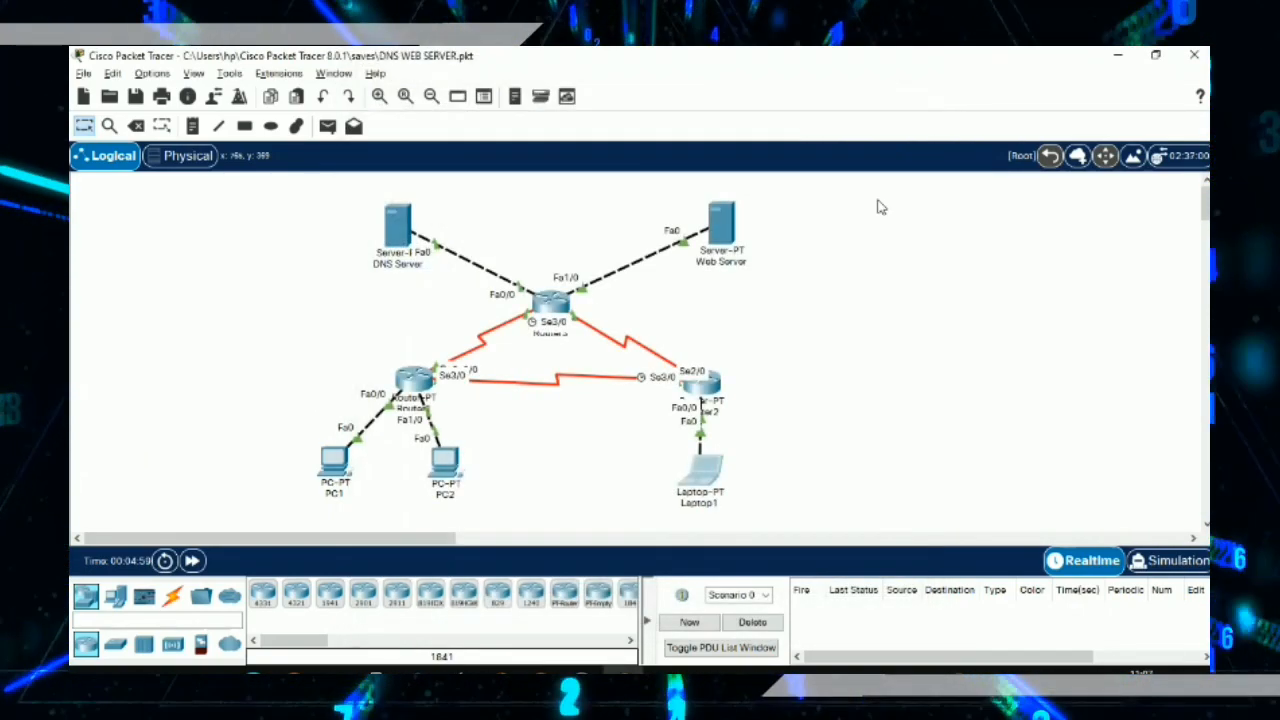